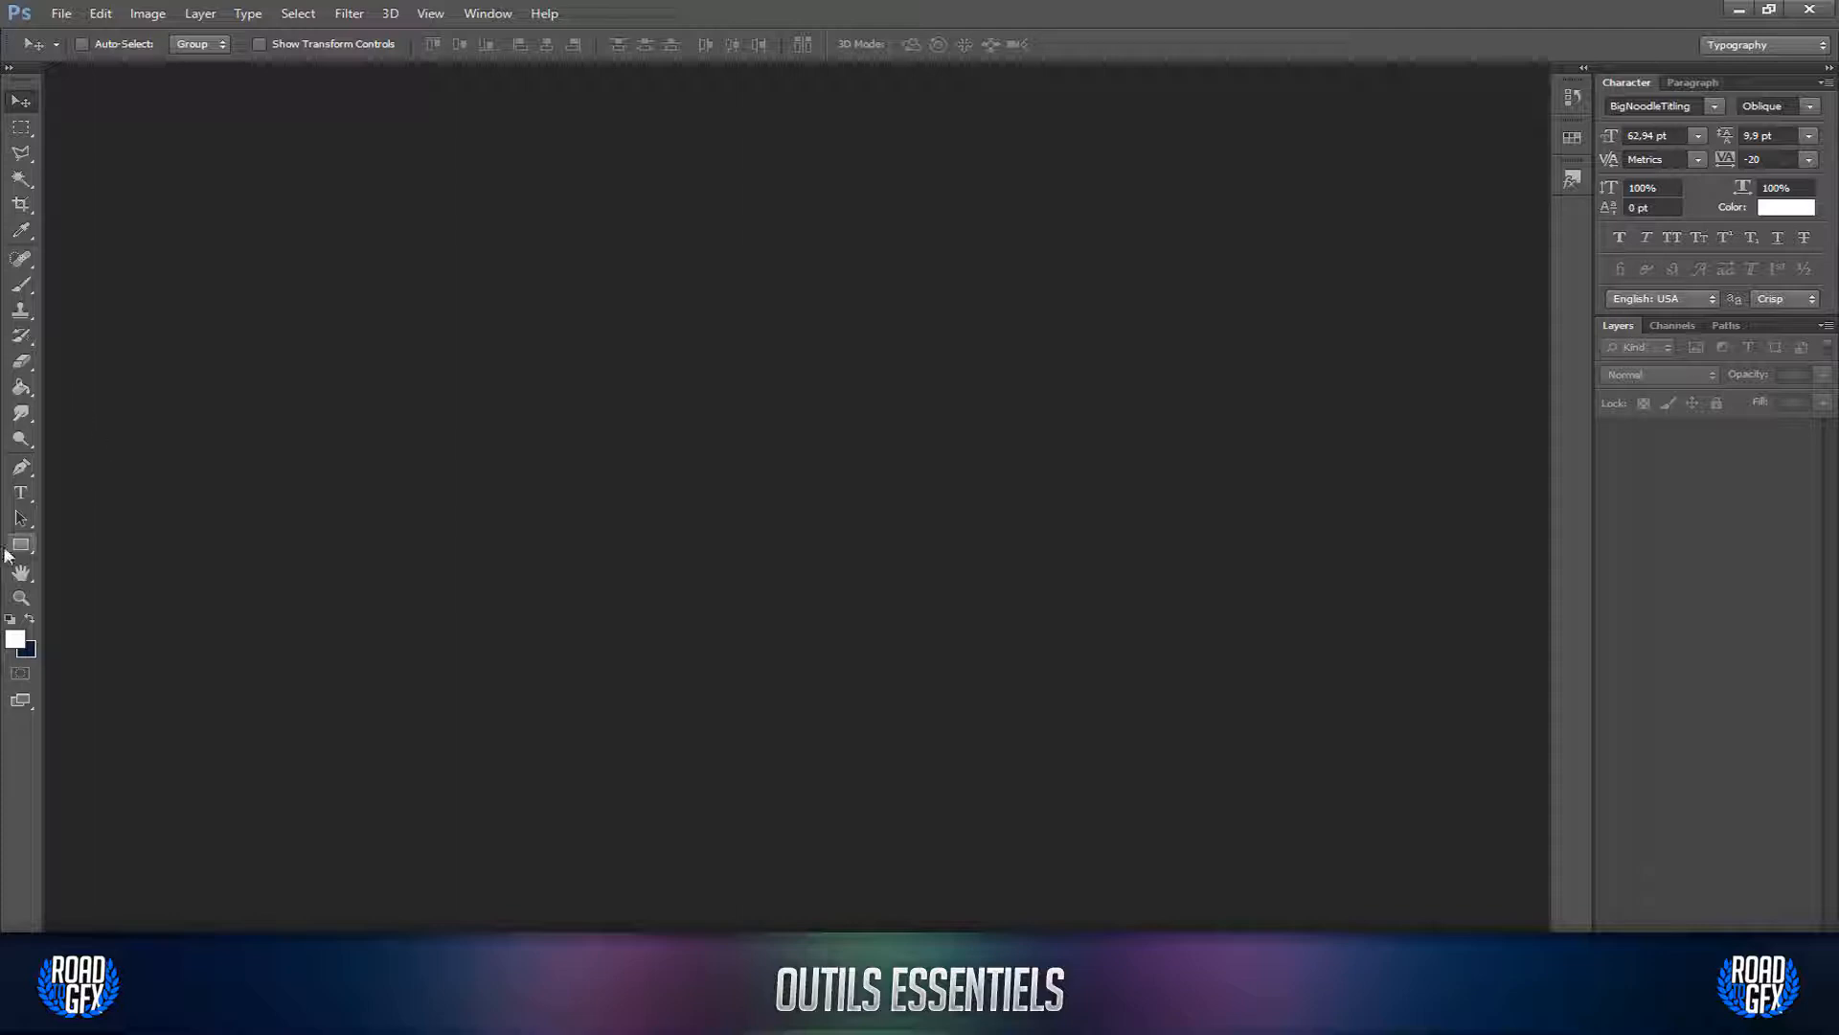
Step: Create a new transparent RGB document 1920 px wide and 1080 px high at 72 pixels/inch
click(60, 14)
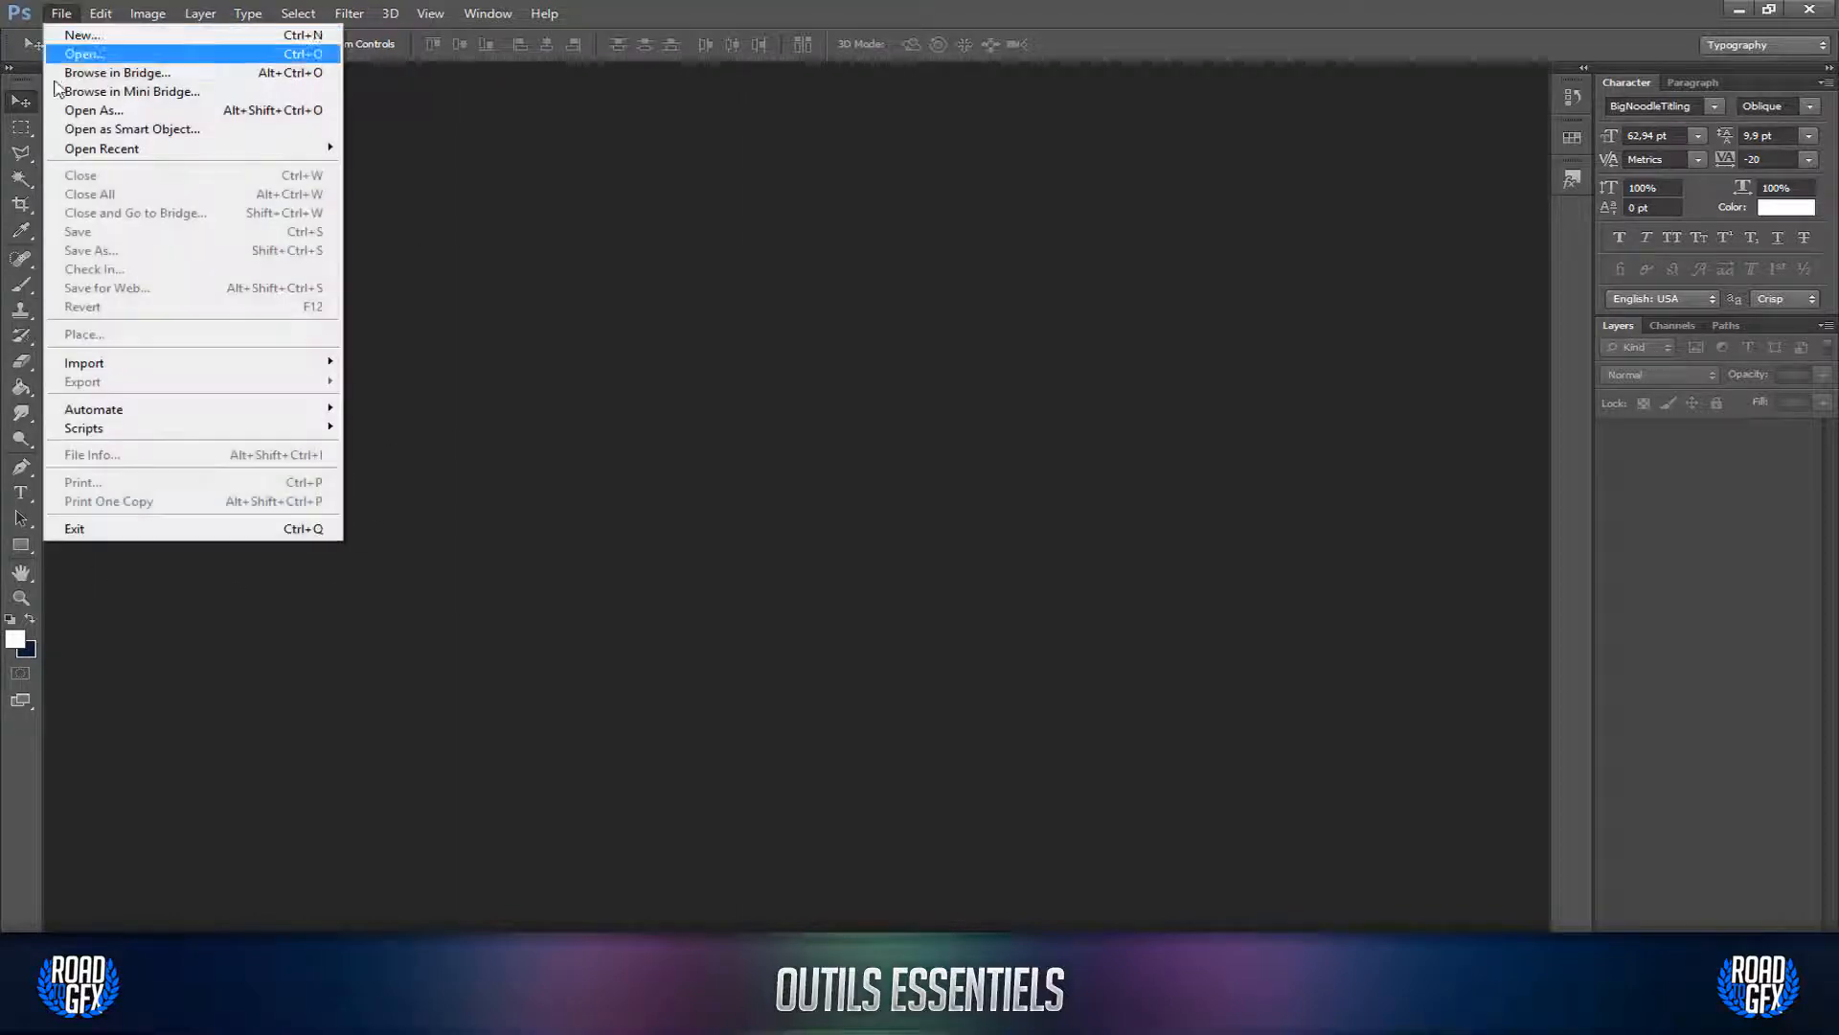
click(131, 40)
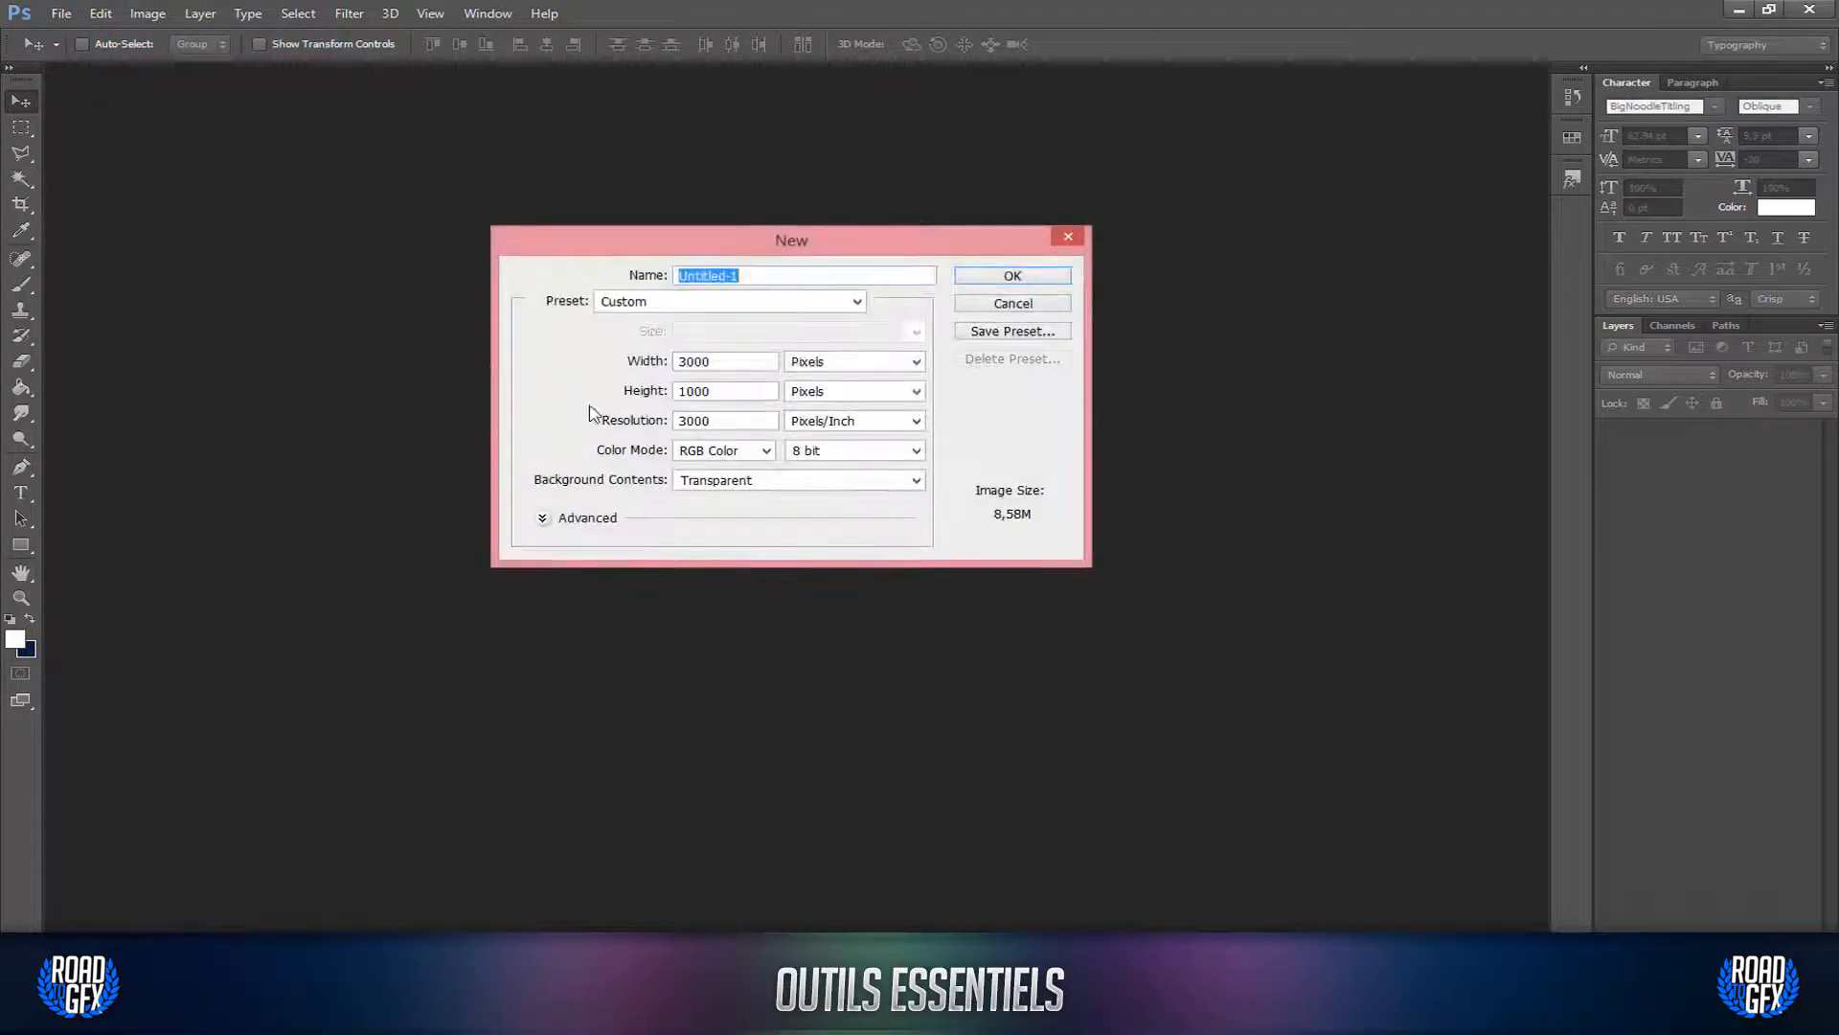
drag(738, 366, 589, 323)
text(1920)
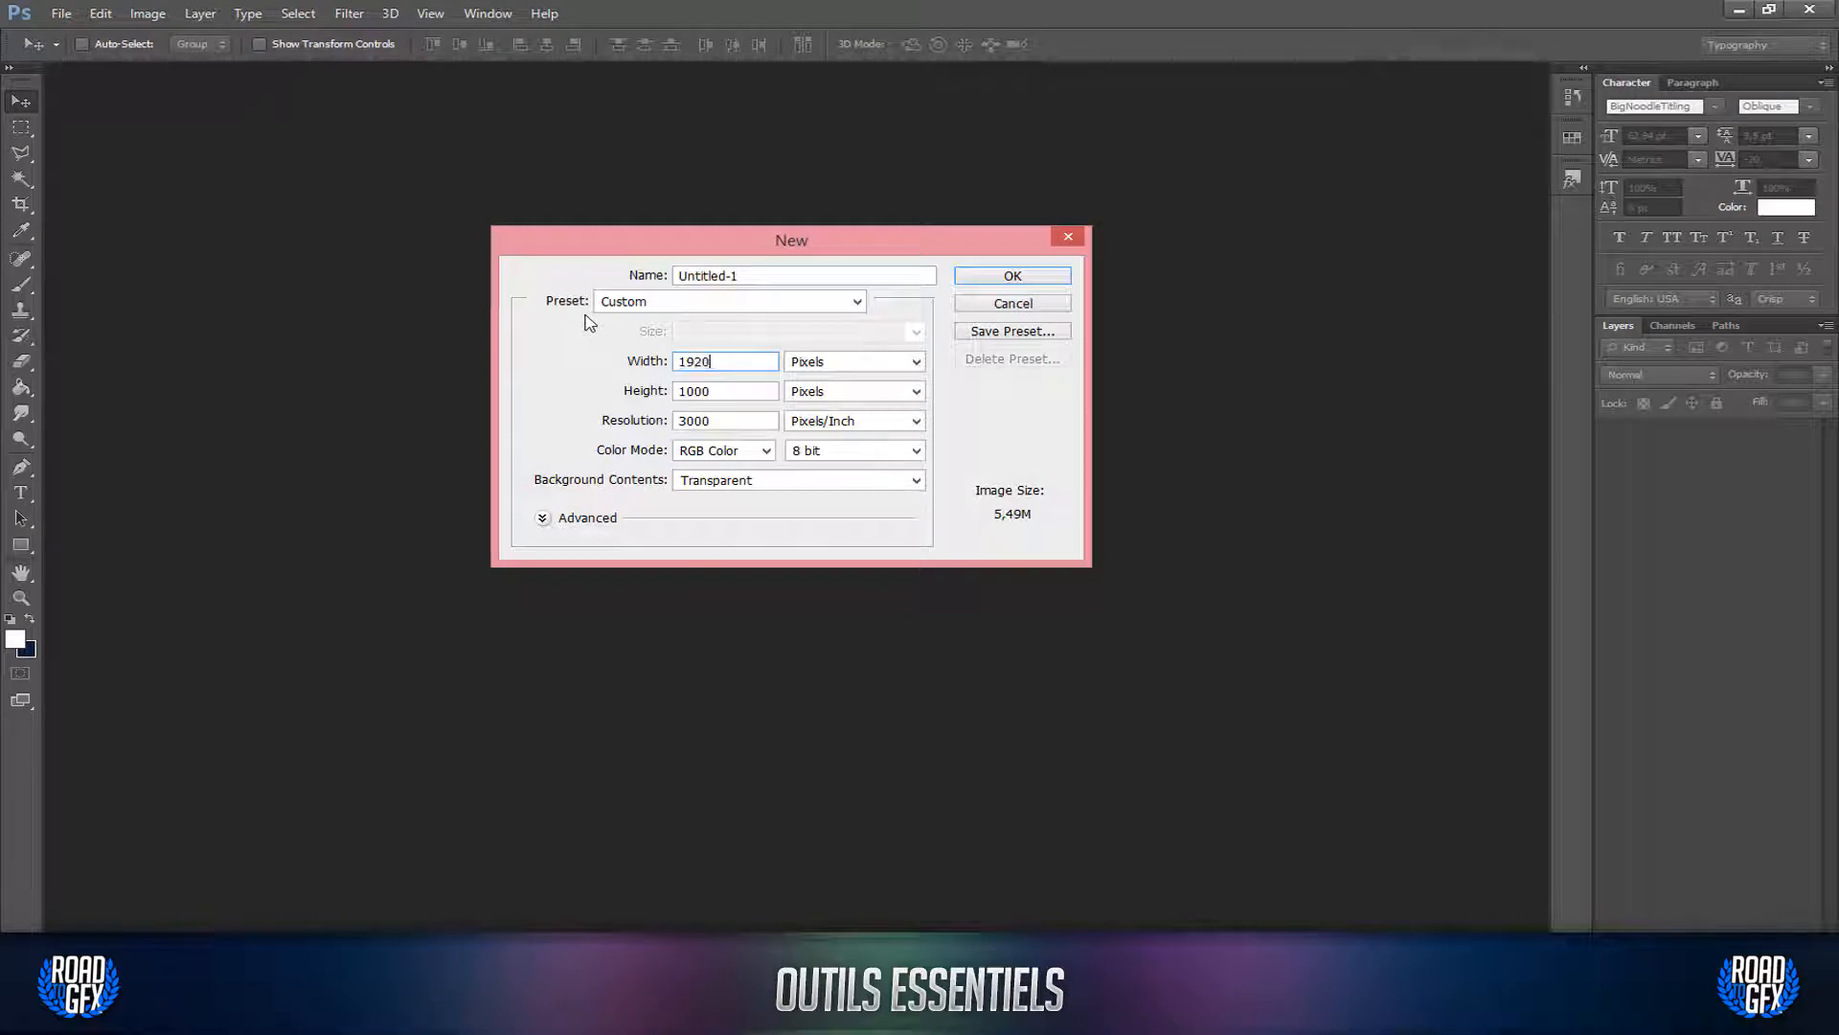
key(Tab)
text(108)
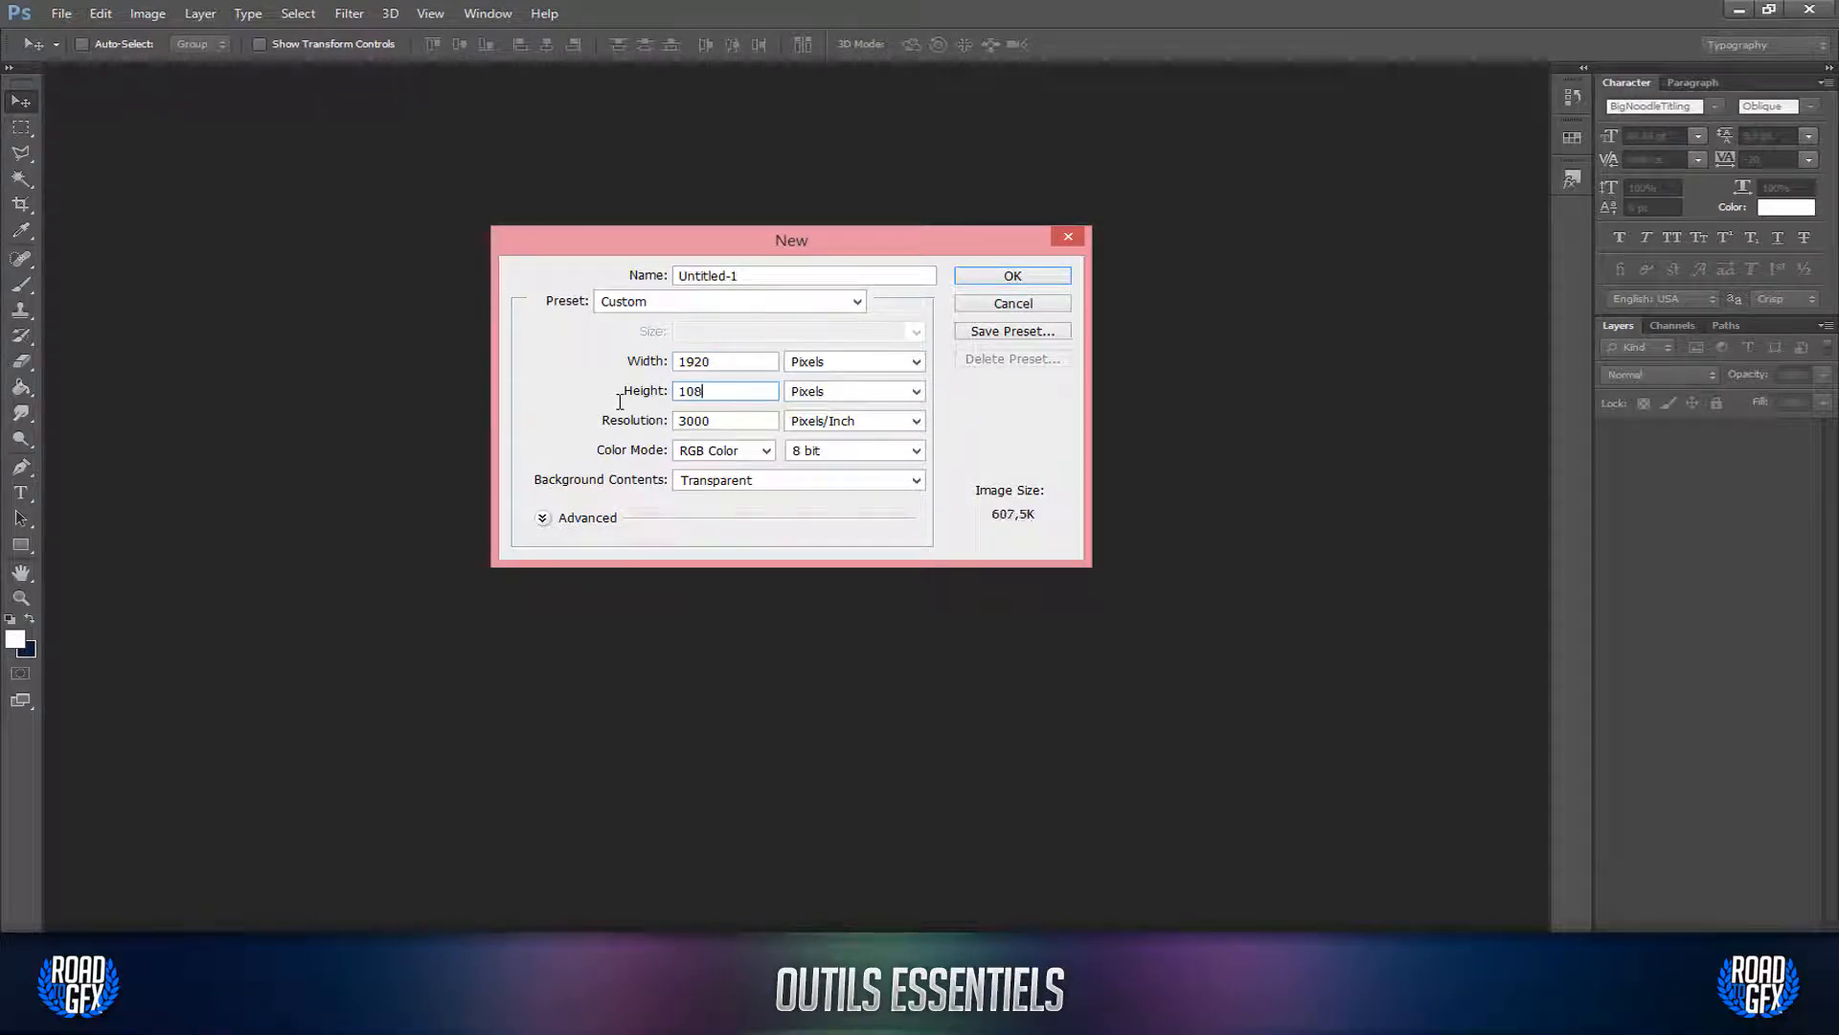
text(0)
key(Tab)
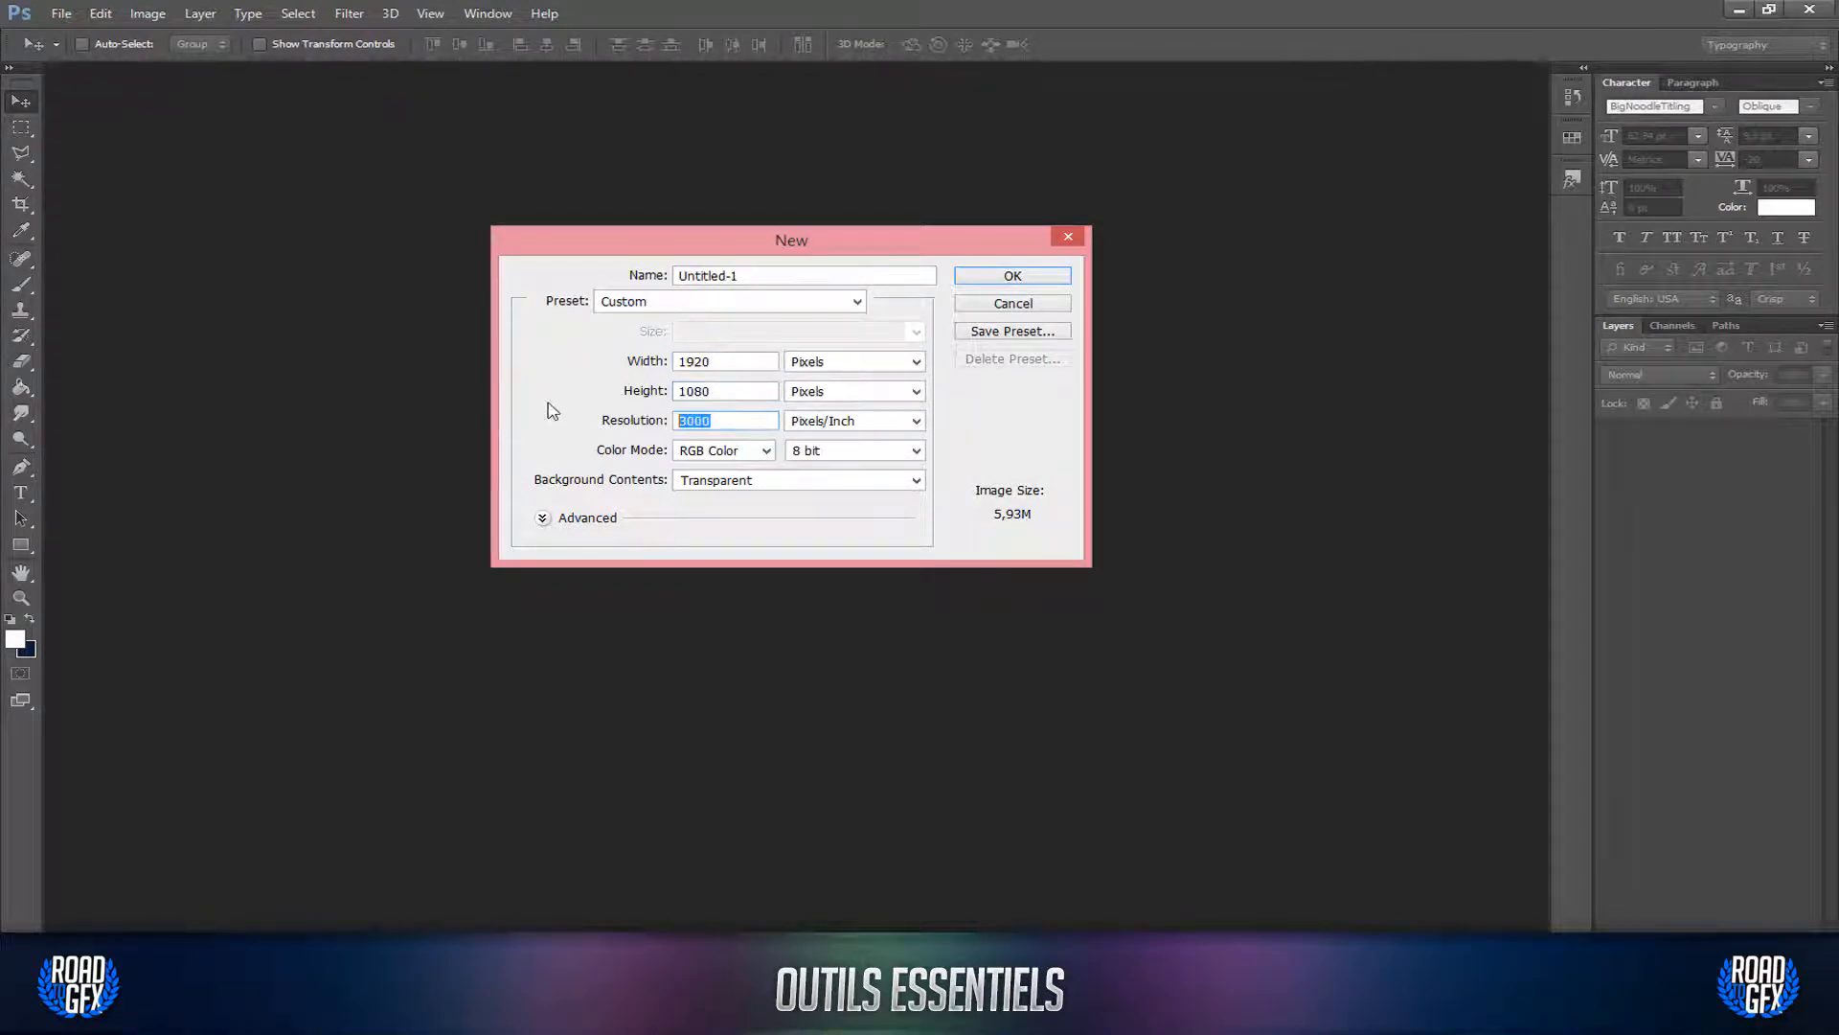
text(72)
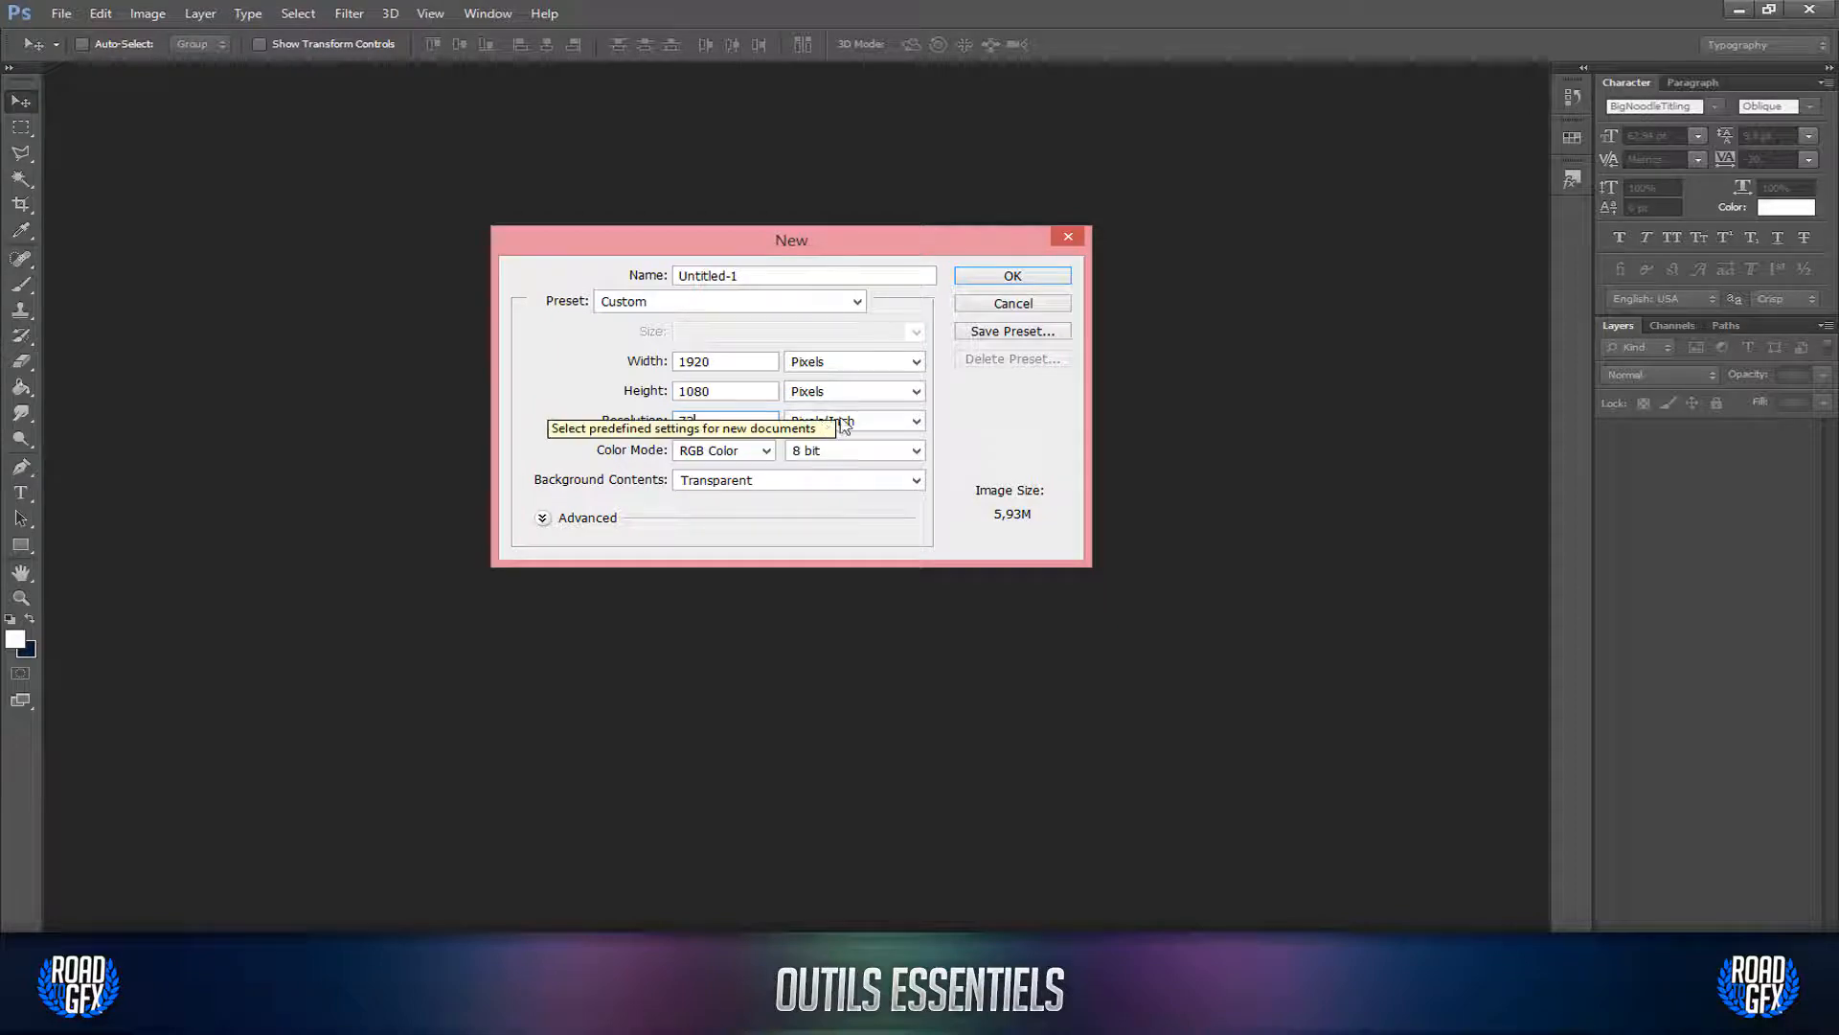
click(1020, 279)
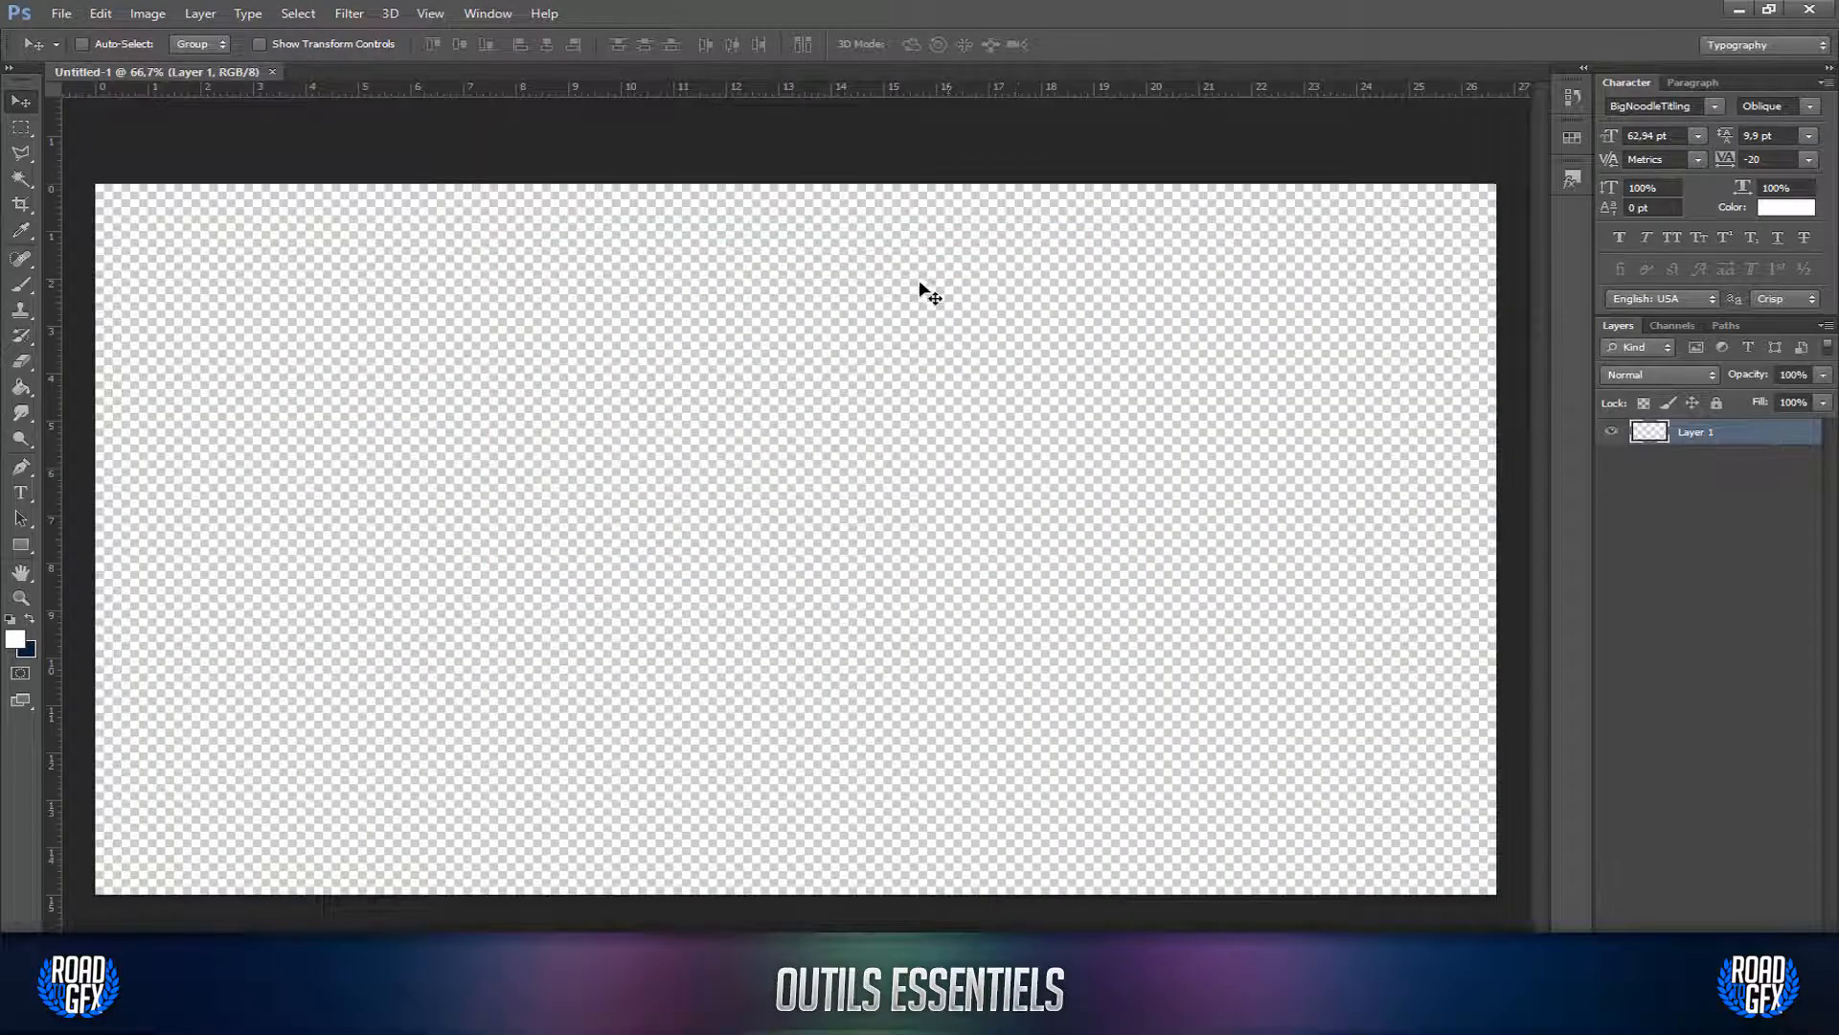
click(24, 544)
click(89, 546)
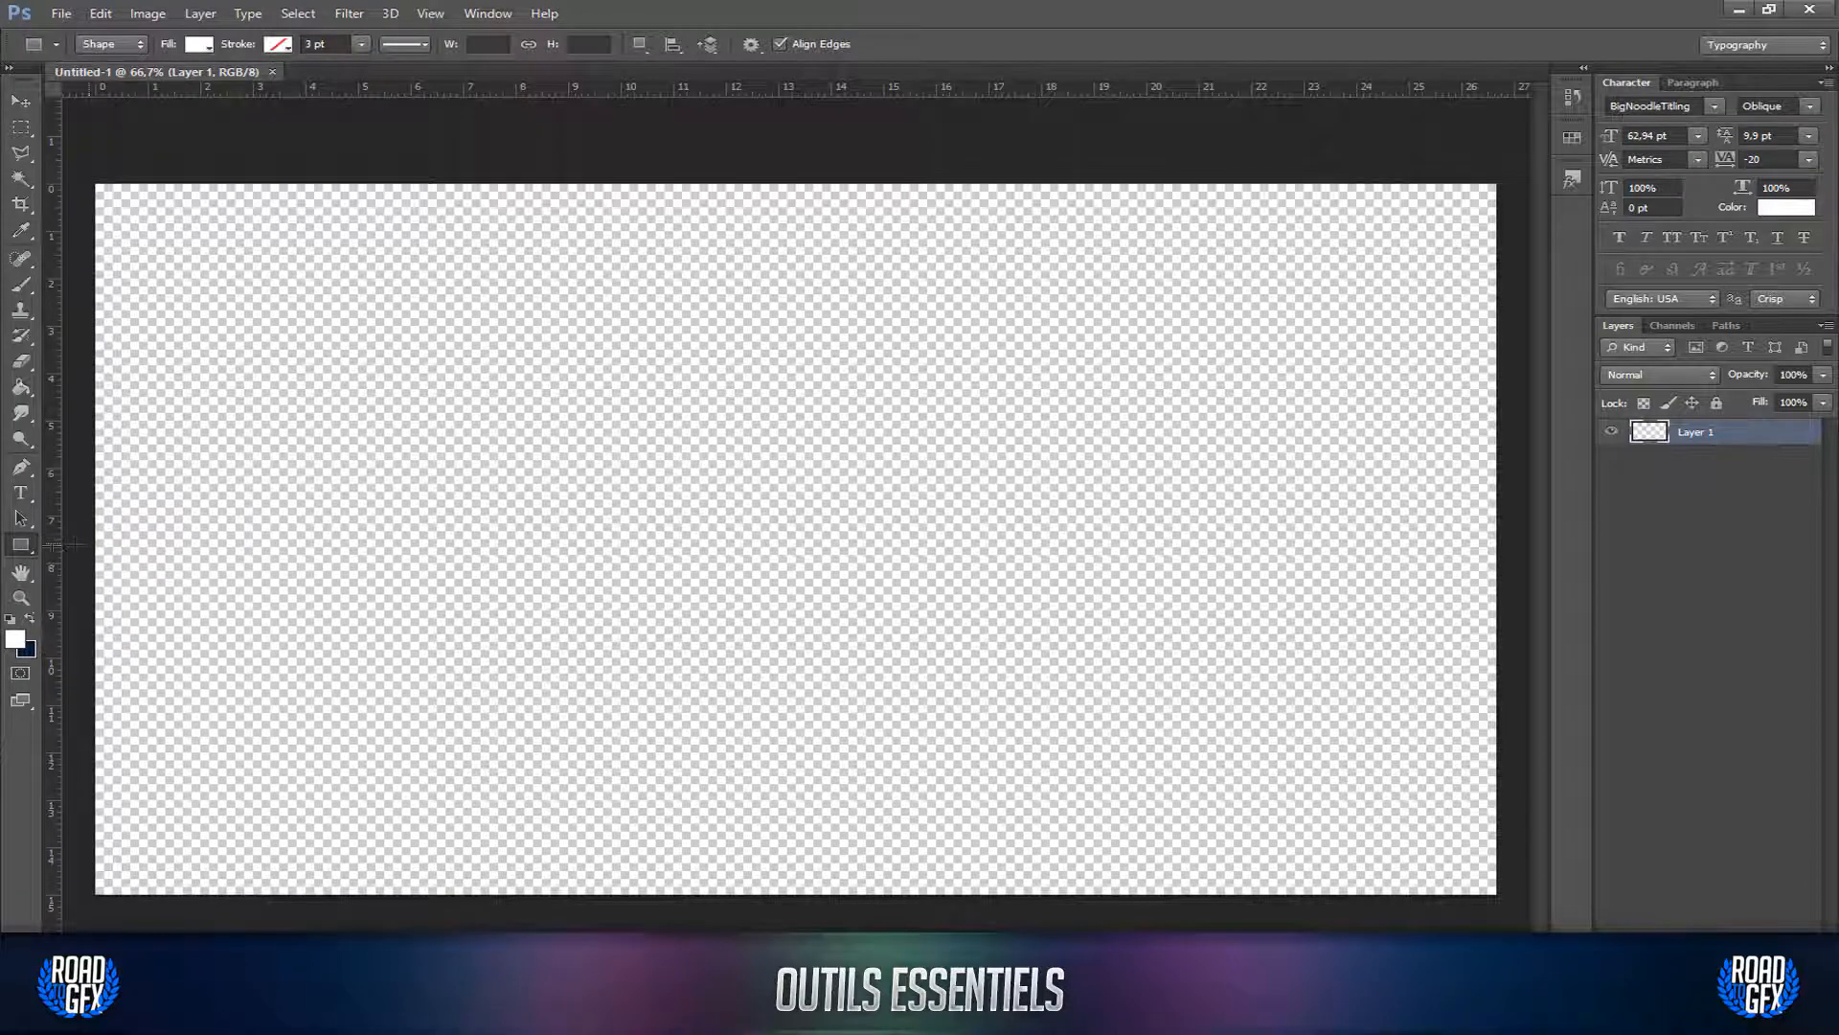
scroll(211, 288, down, 1)
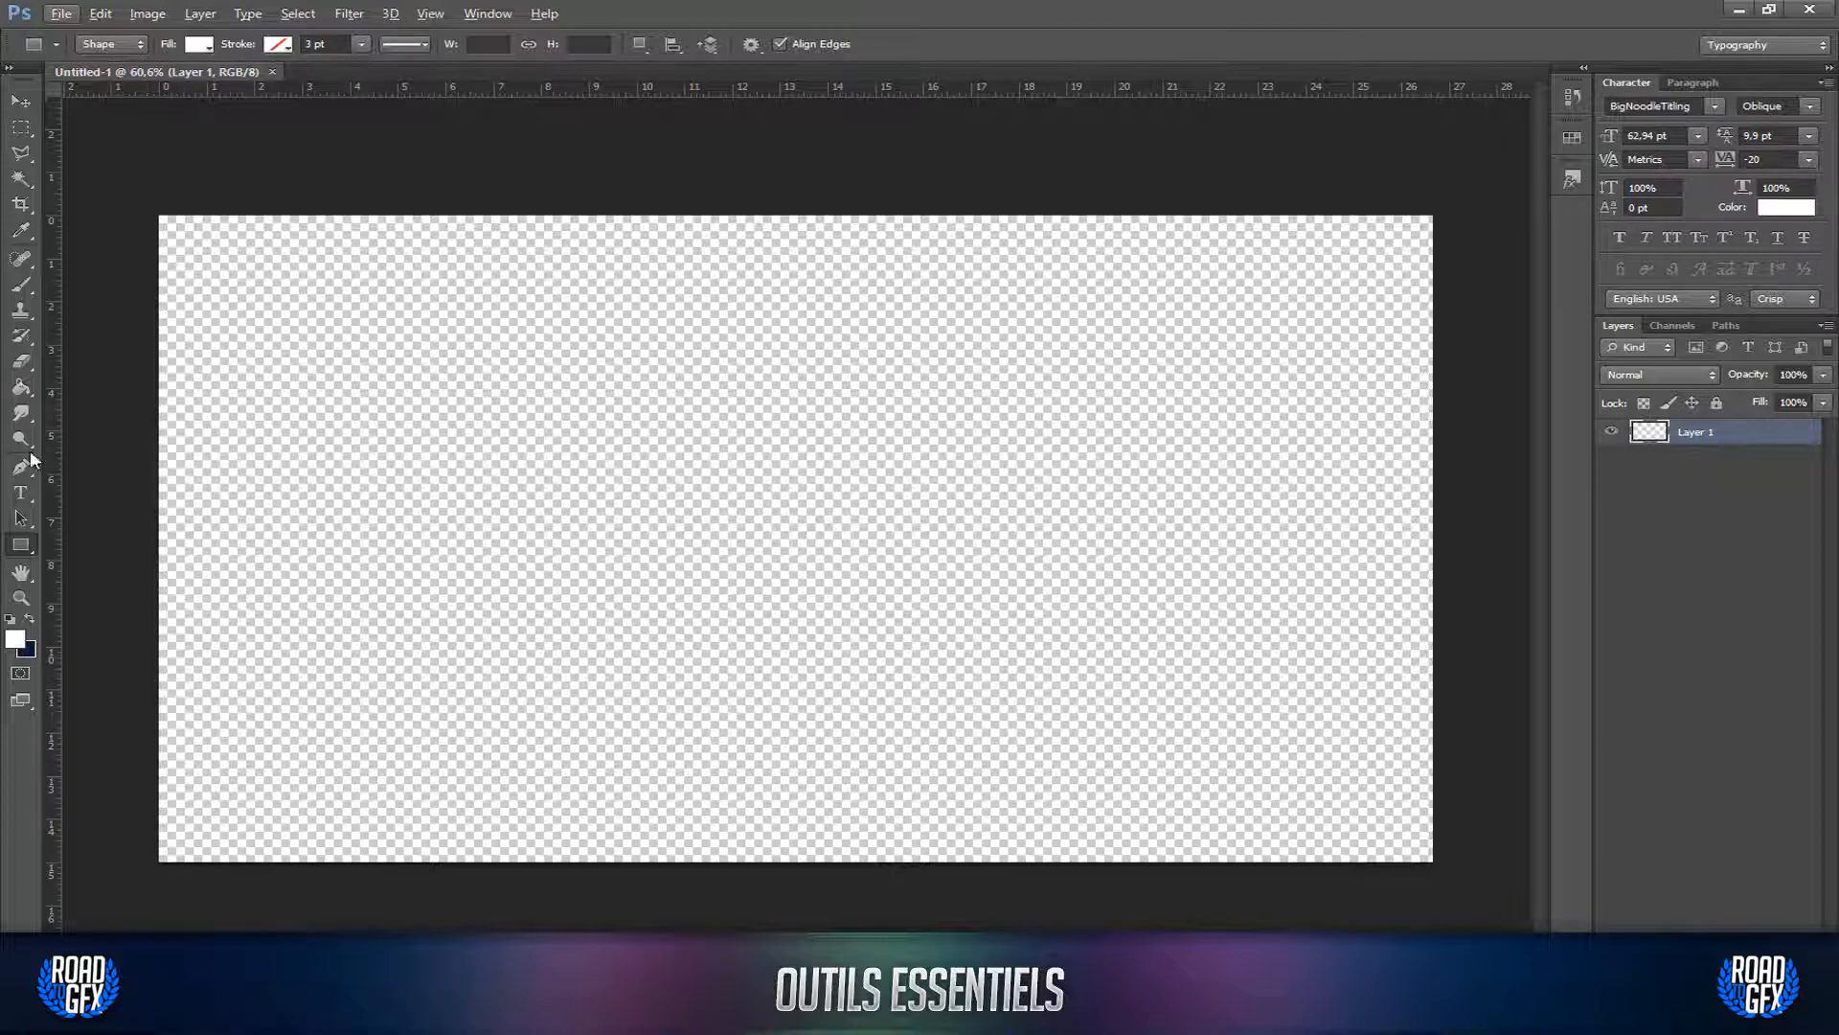
click(380, 432)
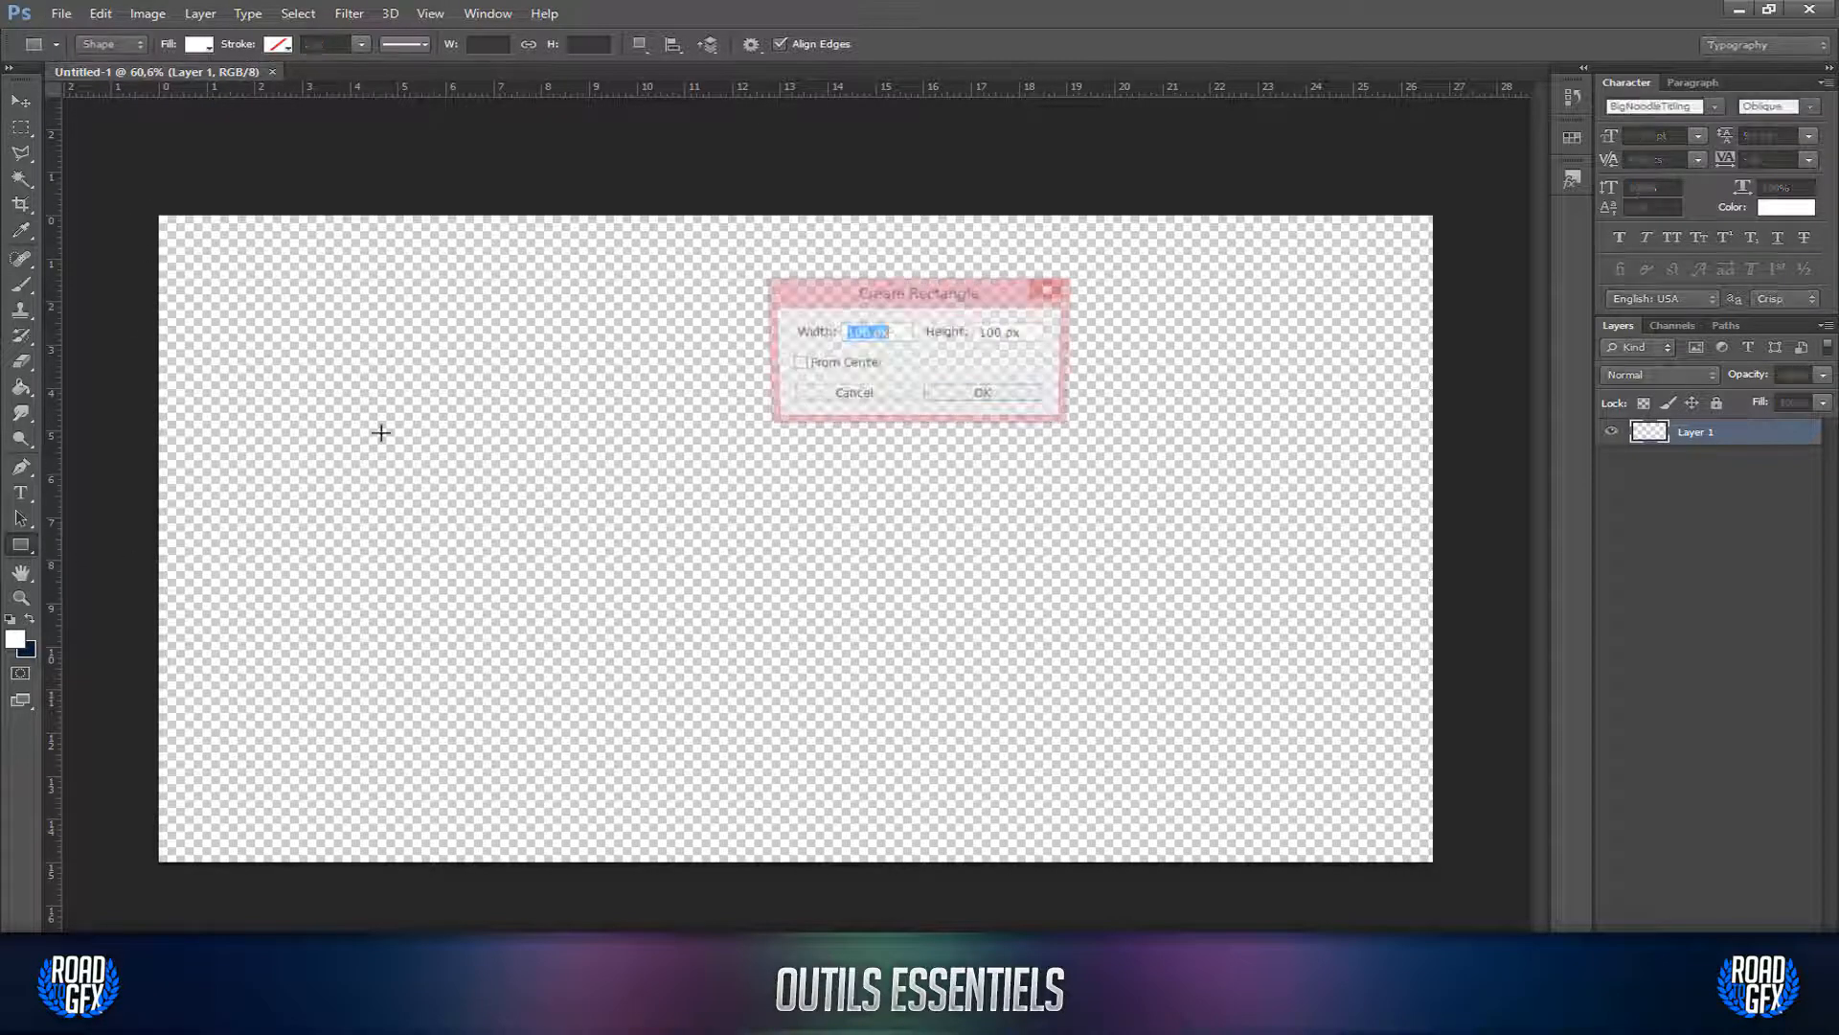
click(1050, 291)
click(21, 102)
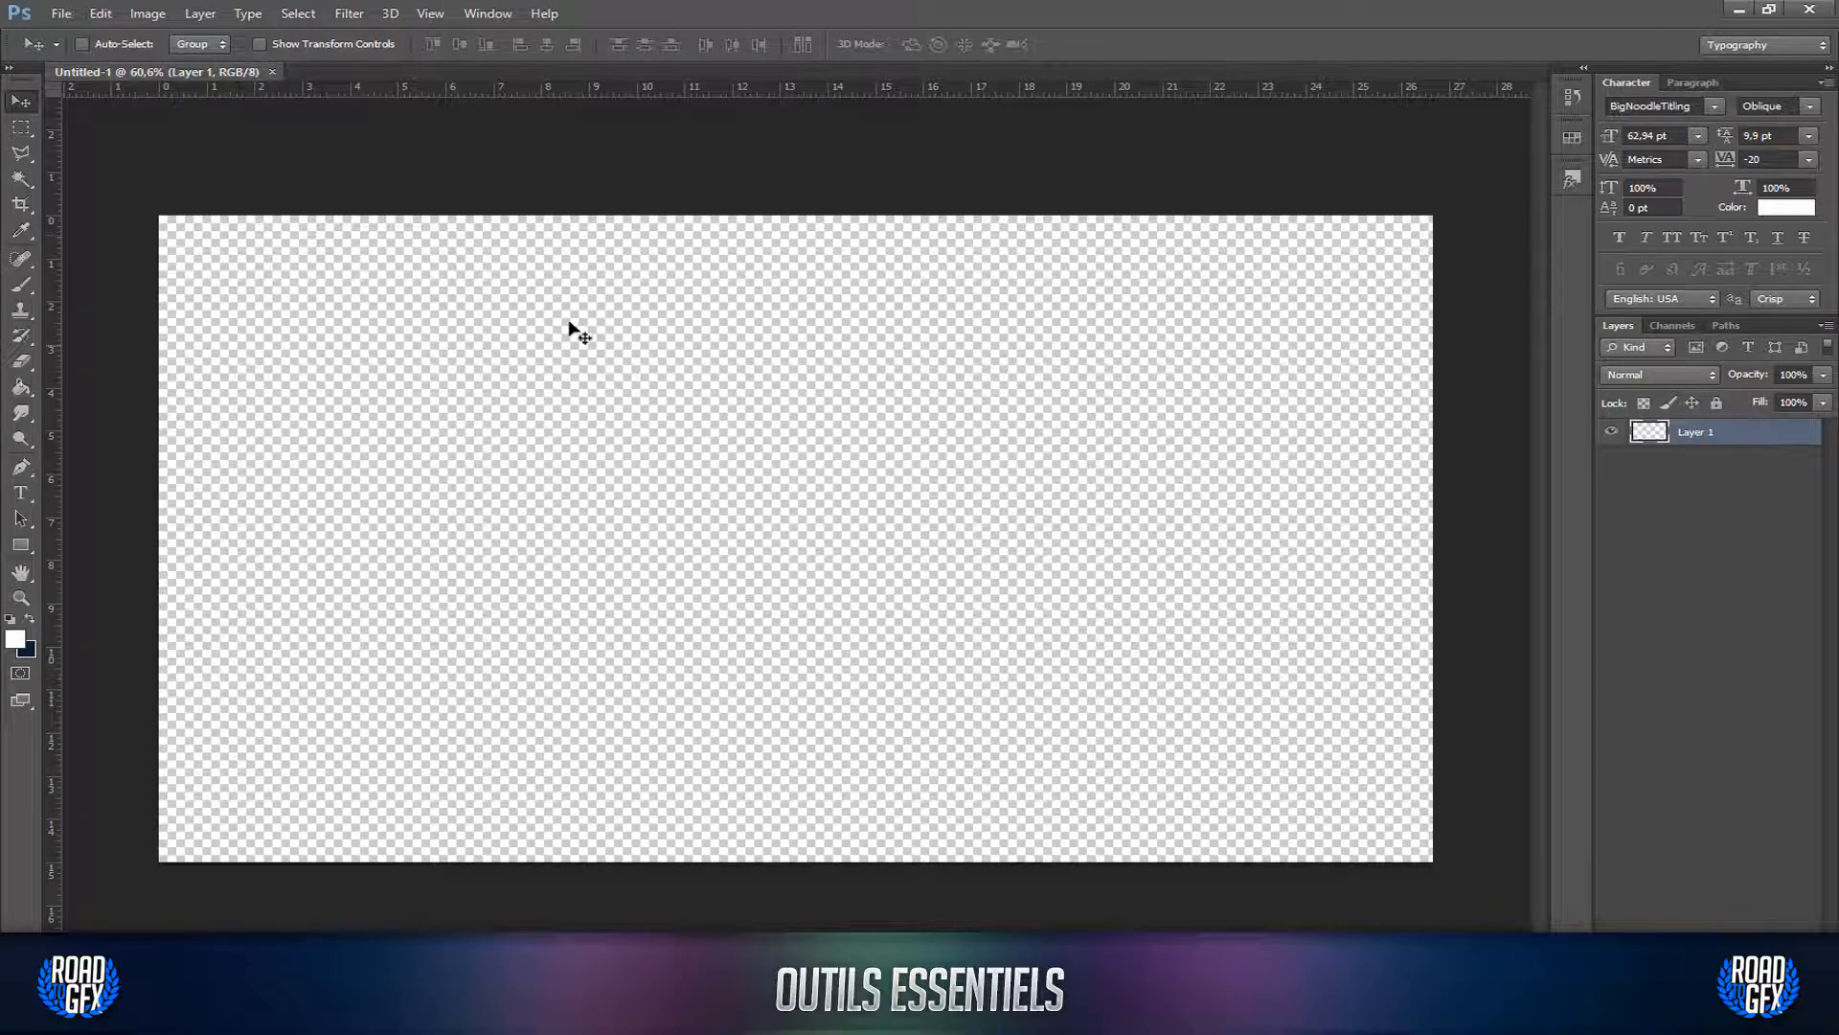
Step: Draw a white rectangle about 316 by 173 px near the canvas centre and undo it
click(21, 548)
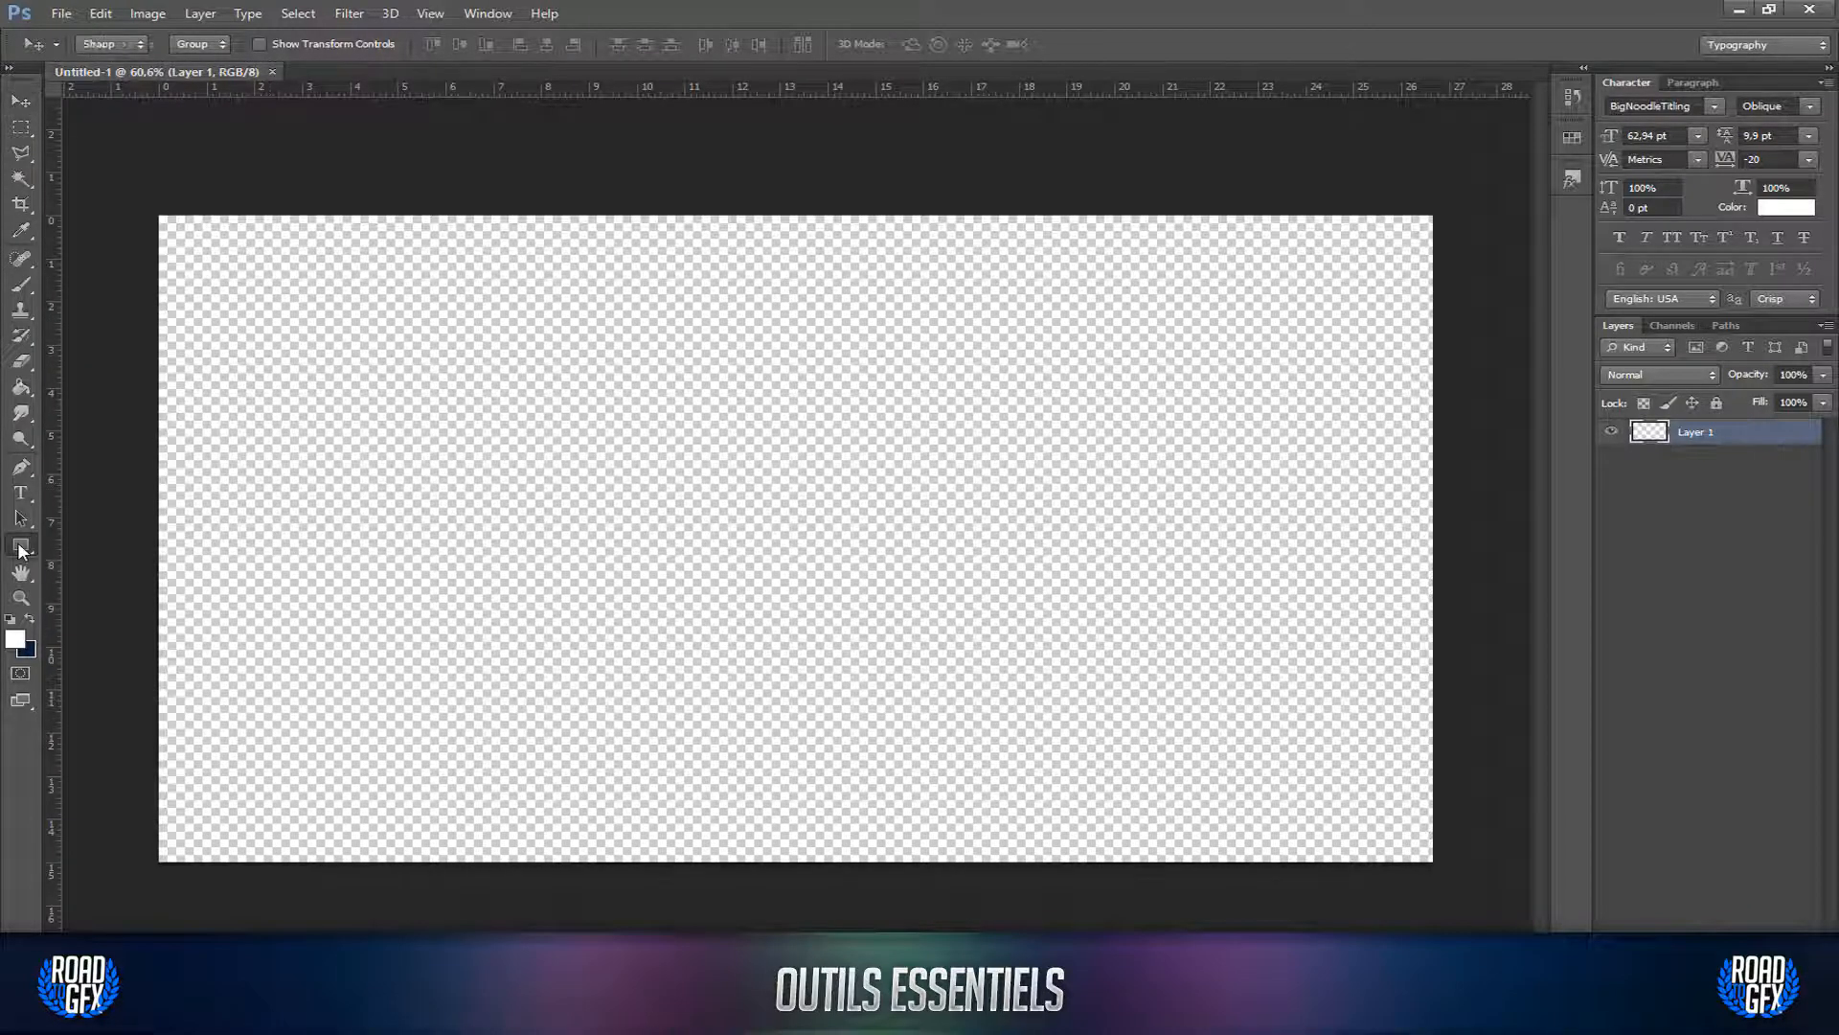
click(96, 539)
drag(548, 410, 757, 512)
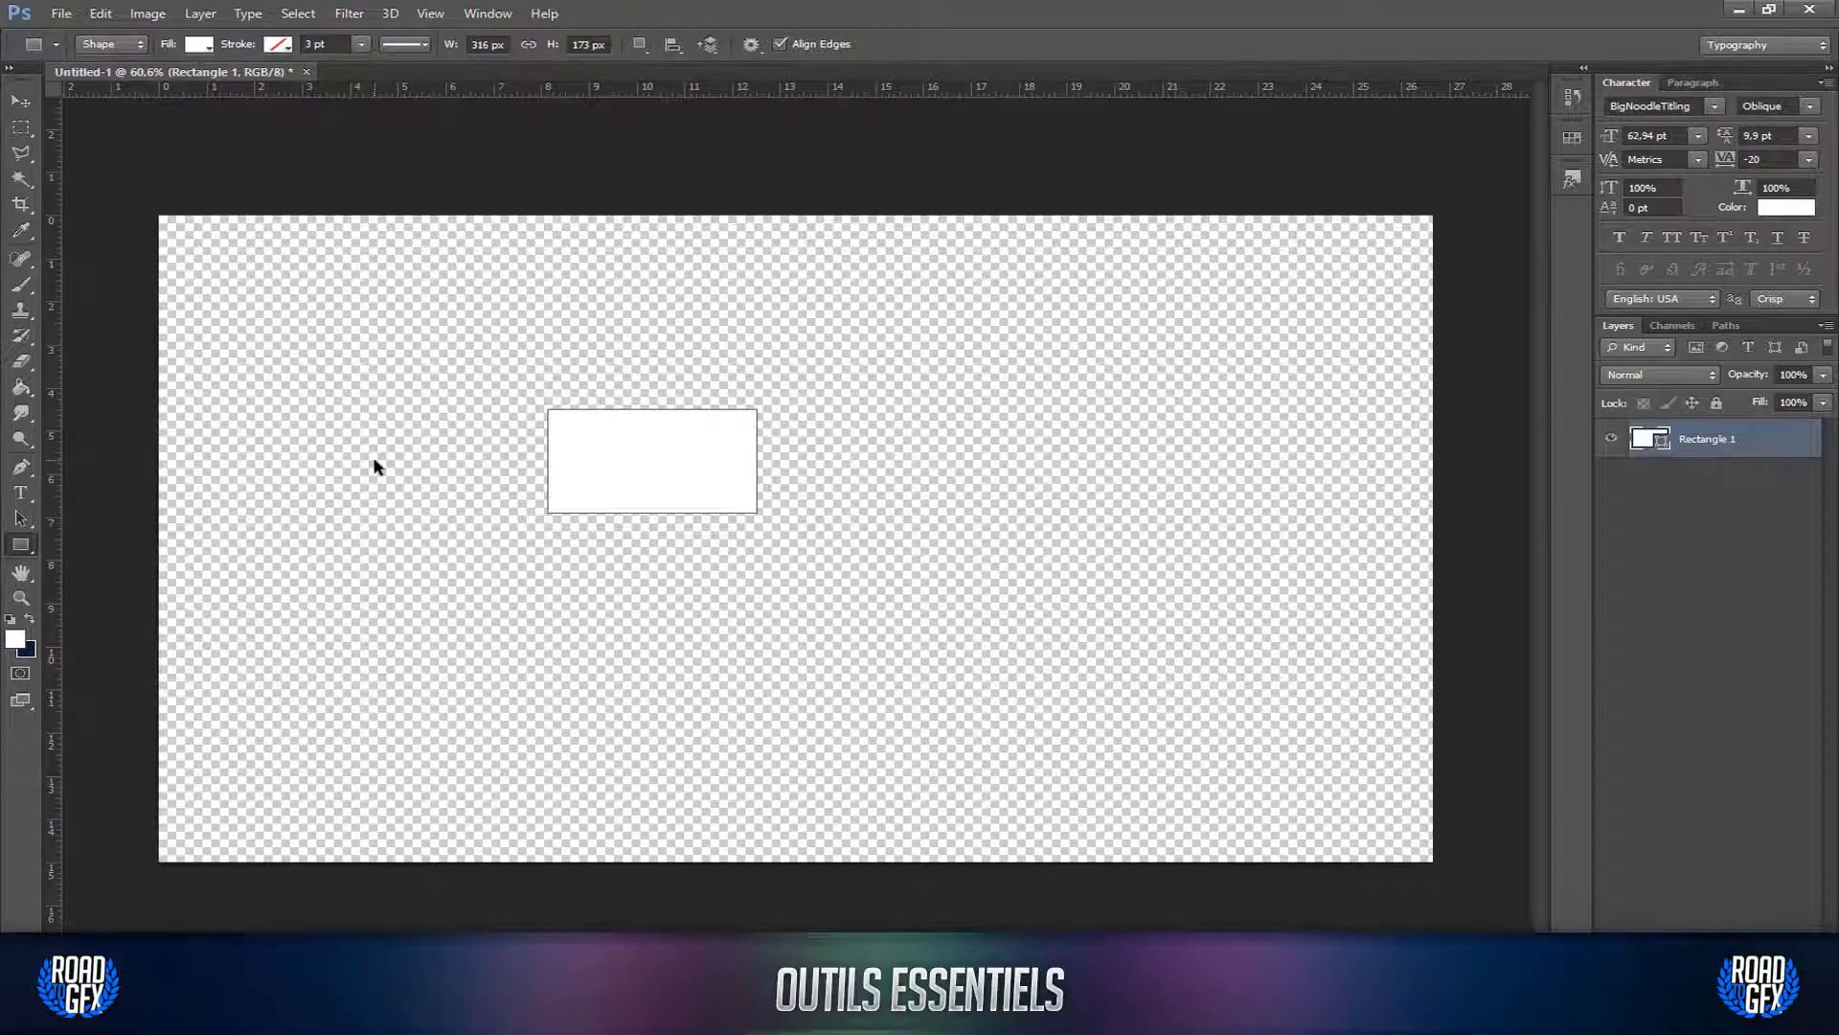
key(ctrl+z)
Step: Draw a rectangle about 311 px wide in black (#000000) and move it to just above the canvas centre
click(15, 638)
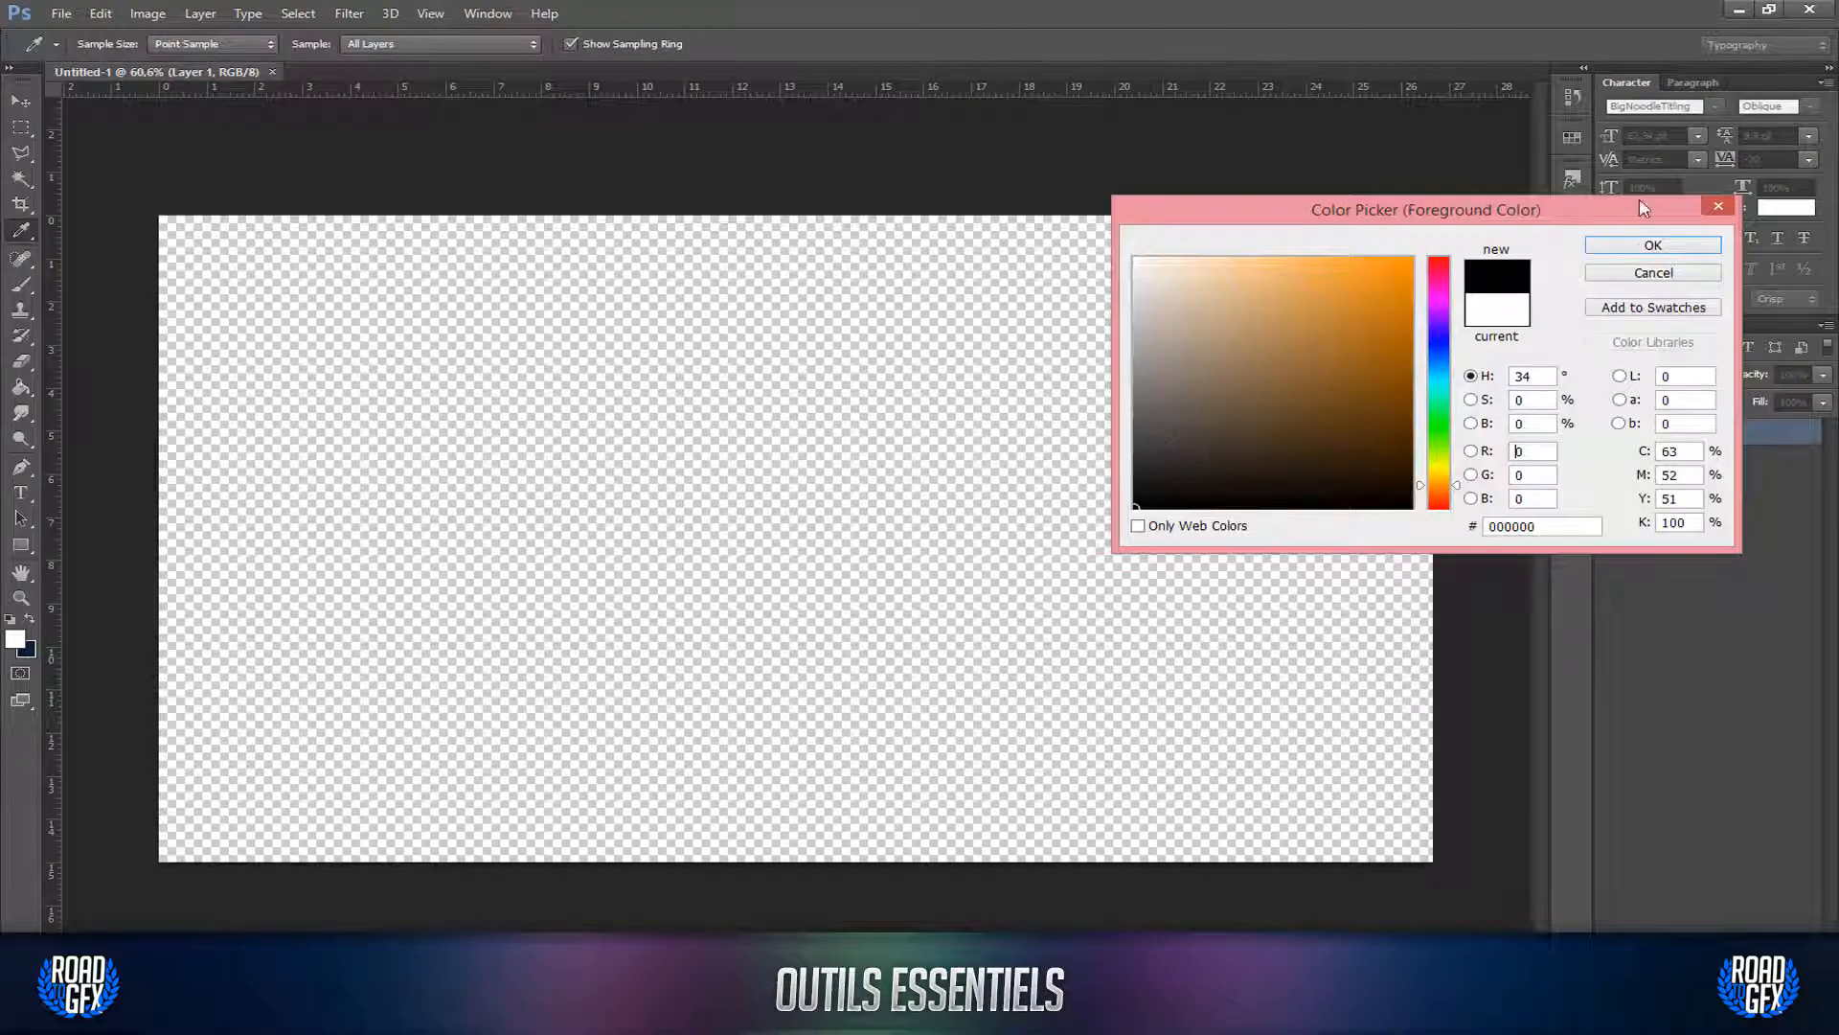
click(1650, 246)
drag(534, 382, 742, 478)
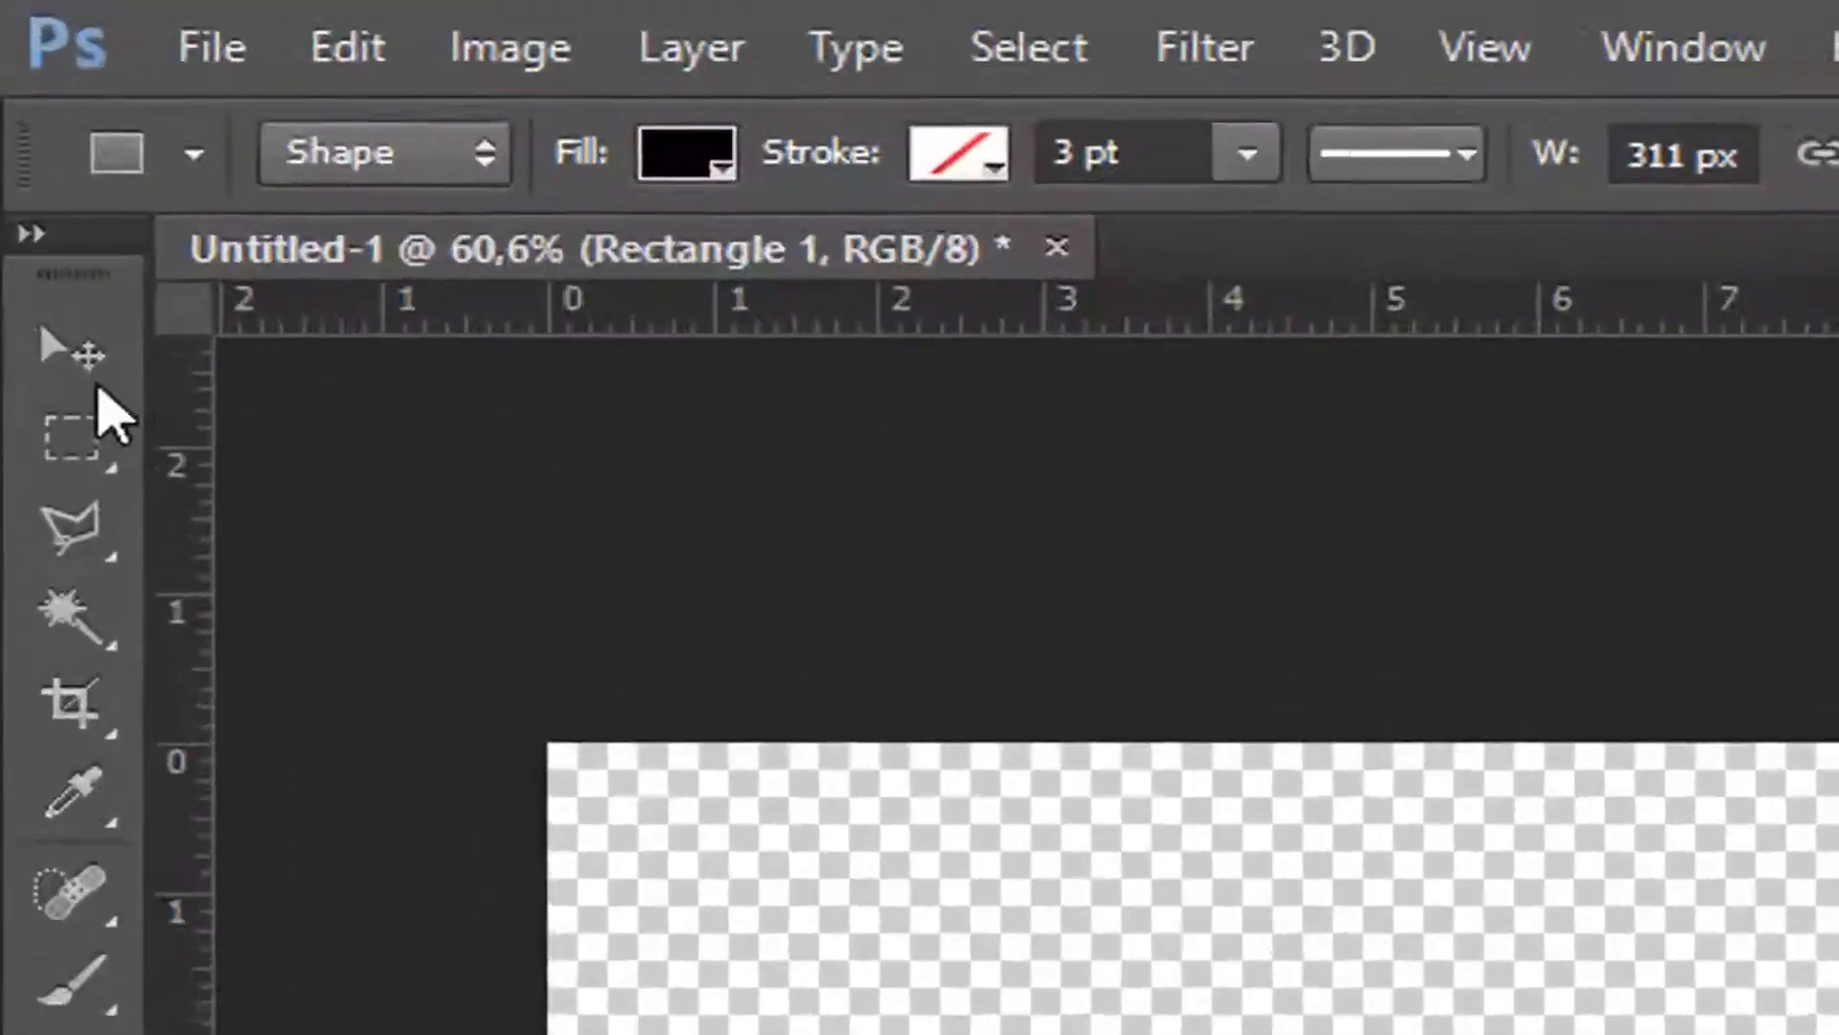
click(22, 102)
drag(1339, 1020, 764, 494)
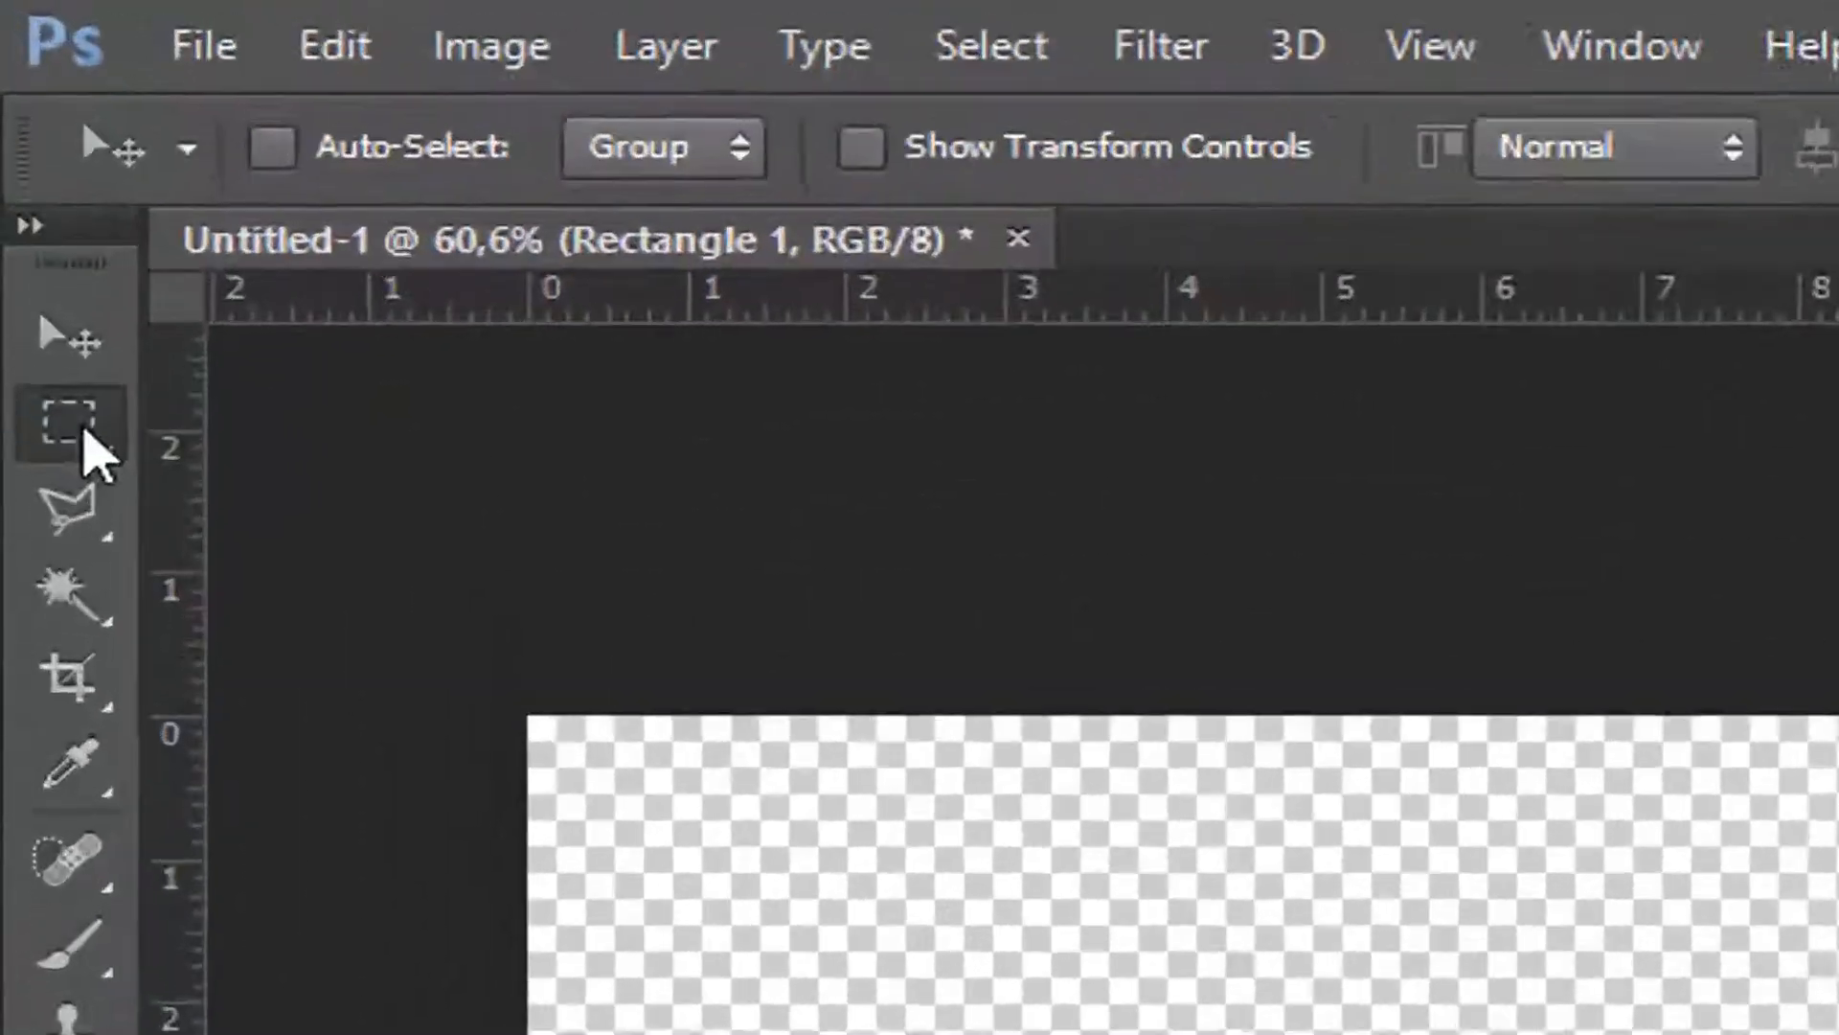
Step: Activate the Rectangular Marquee tool and rasterize the Rectangle 1 shape layer
click(85, 431)
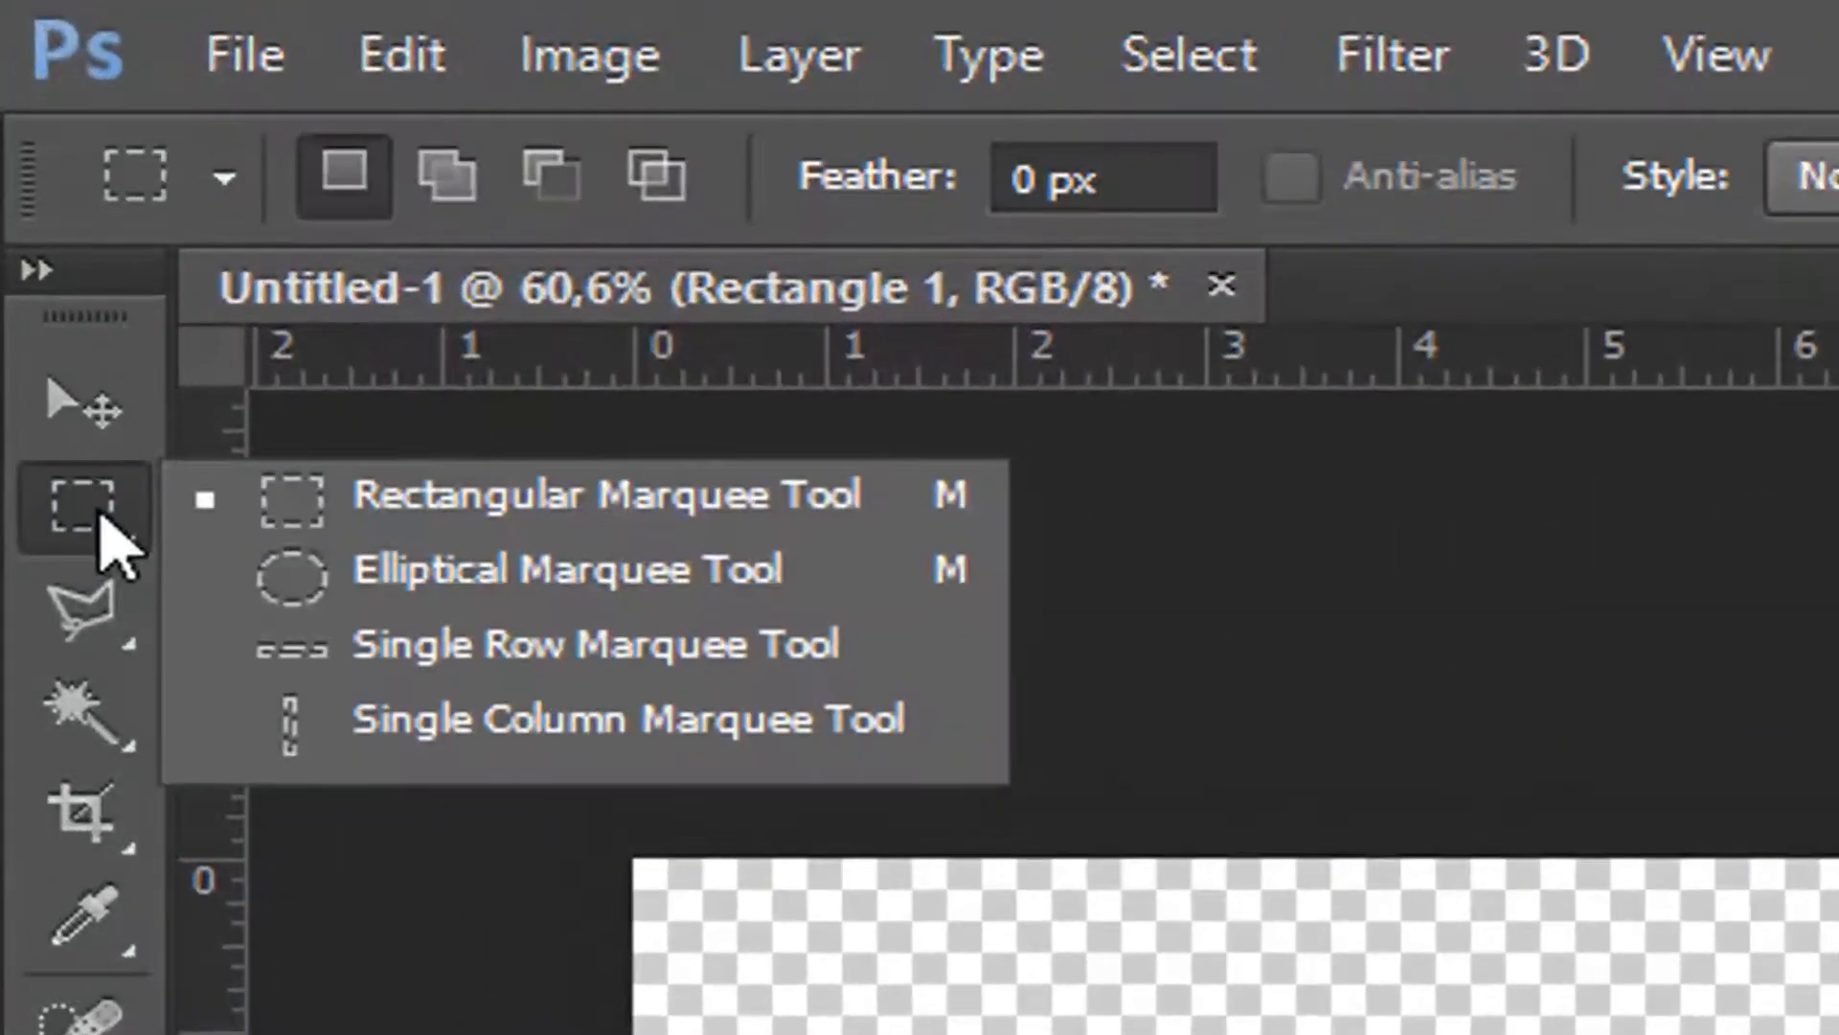
click(268, 417)
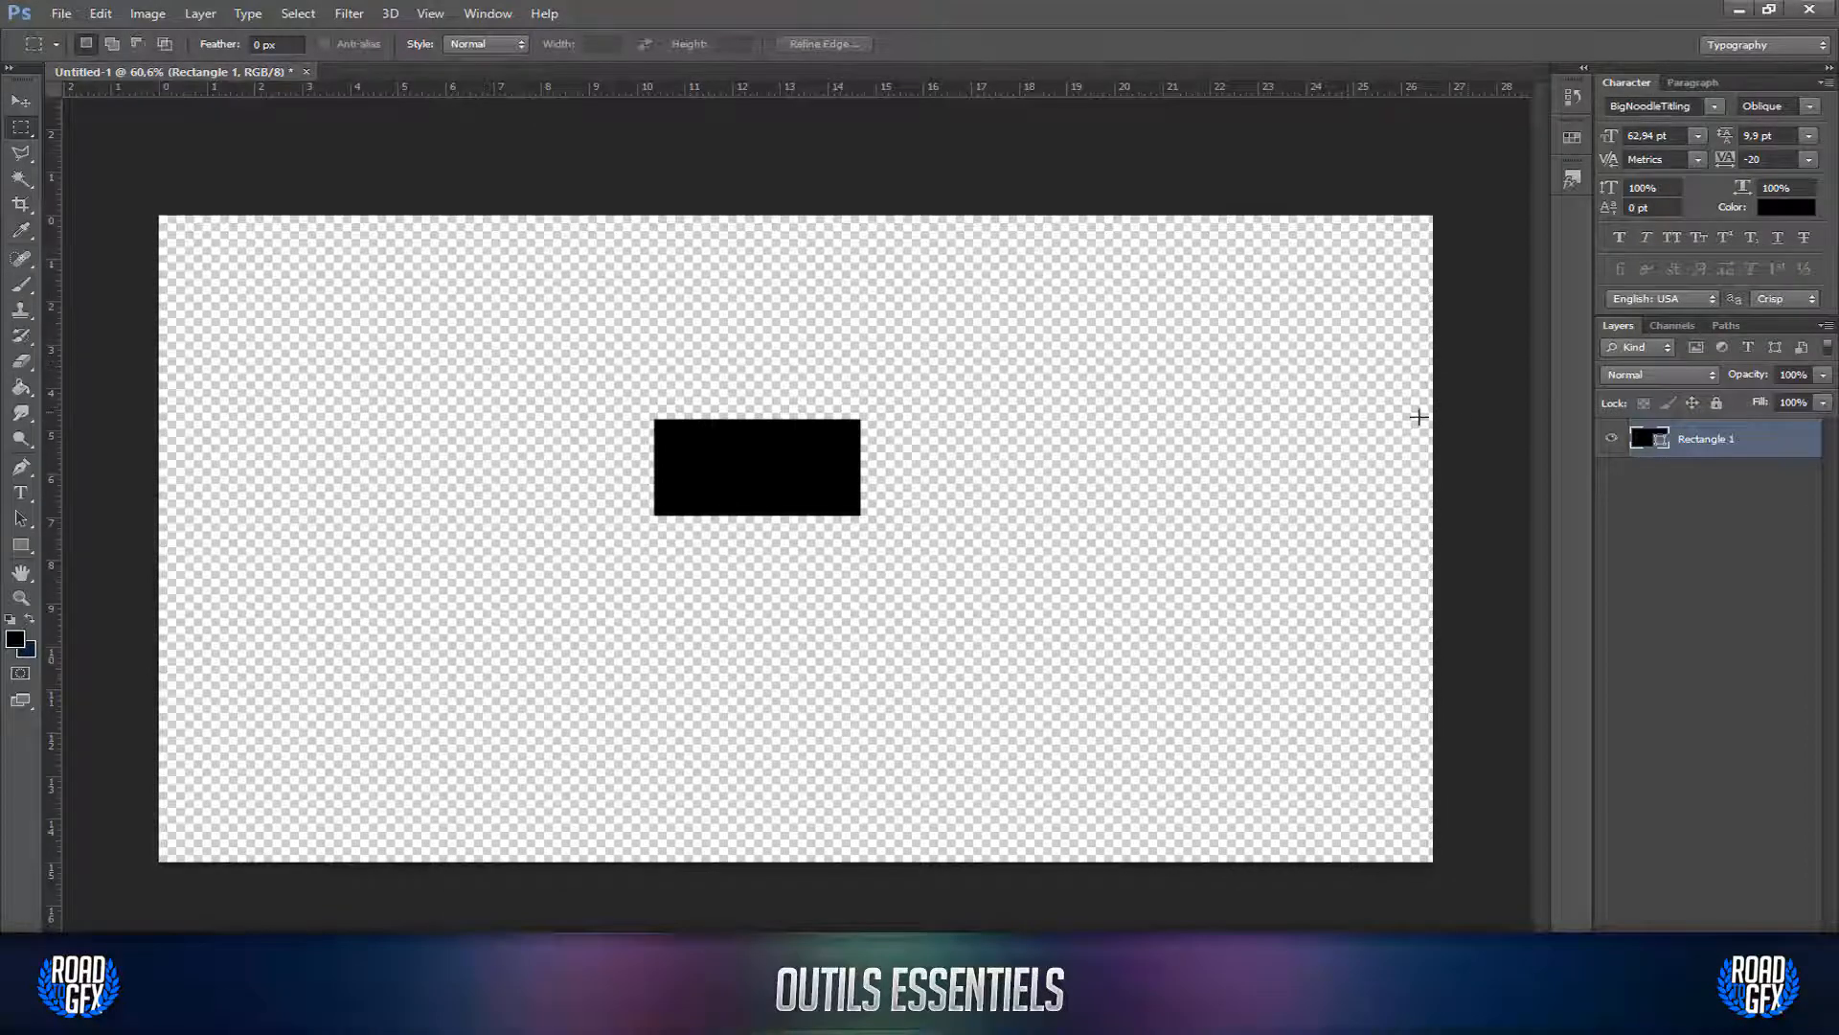
right_click(1756, 442)
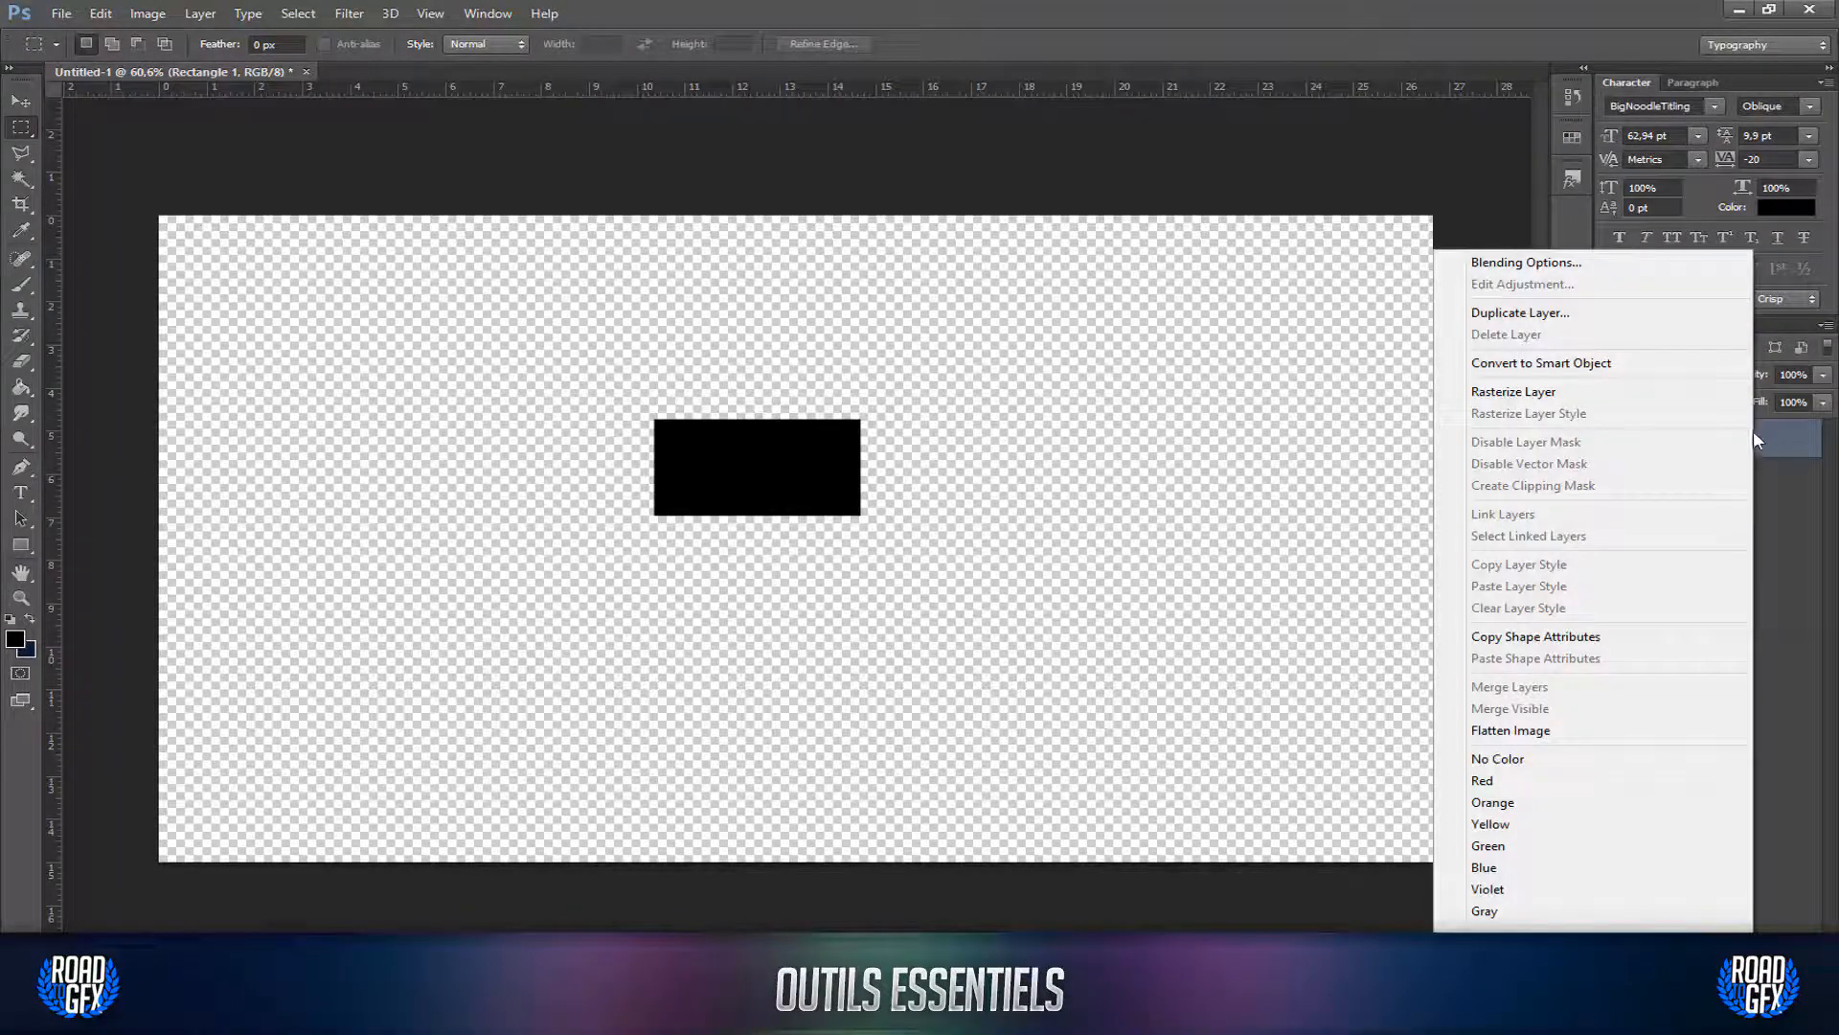
click(1586, 394)
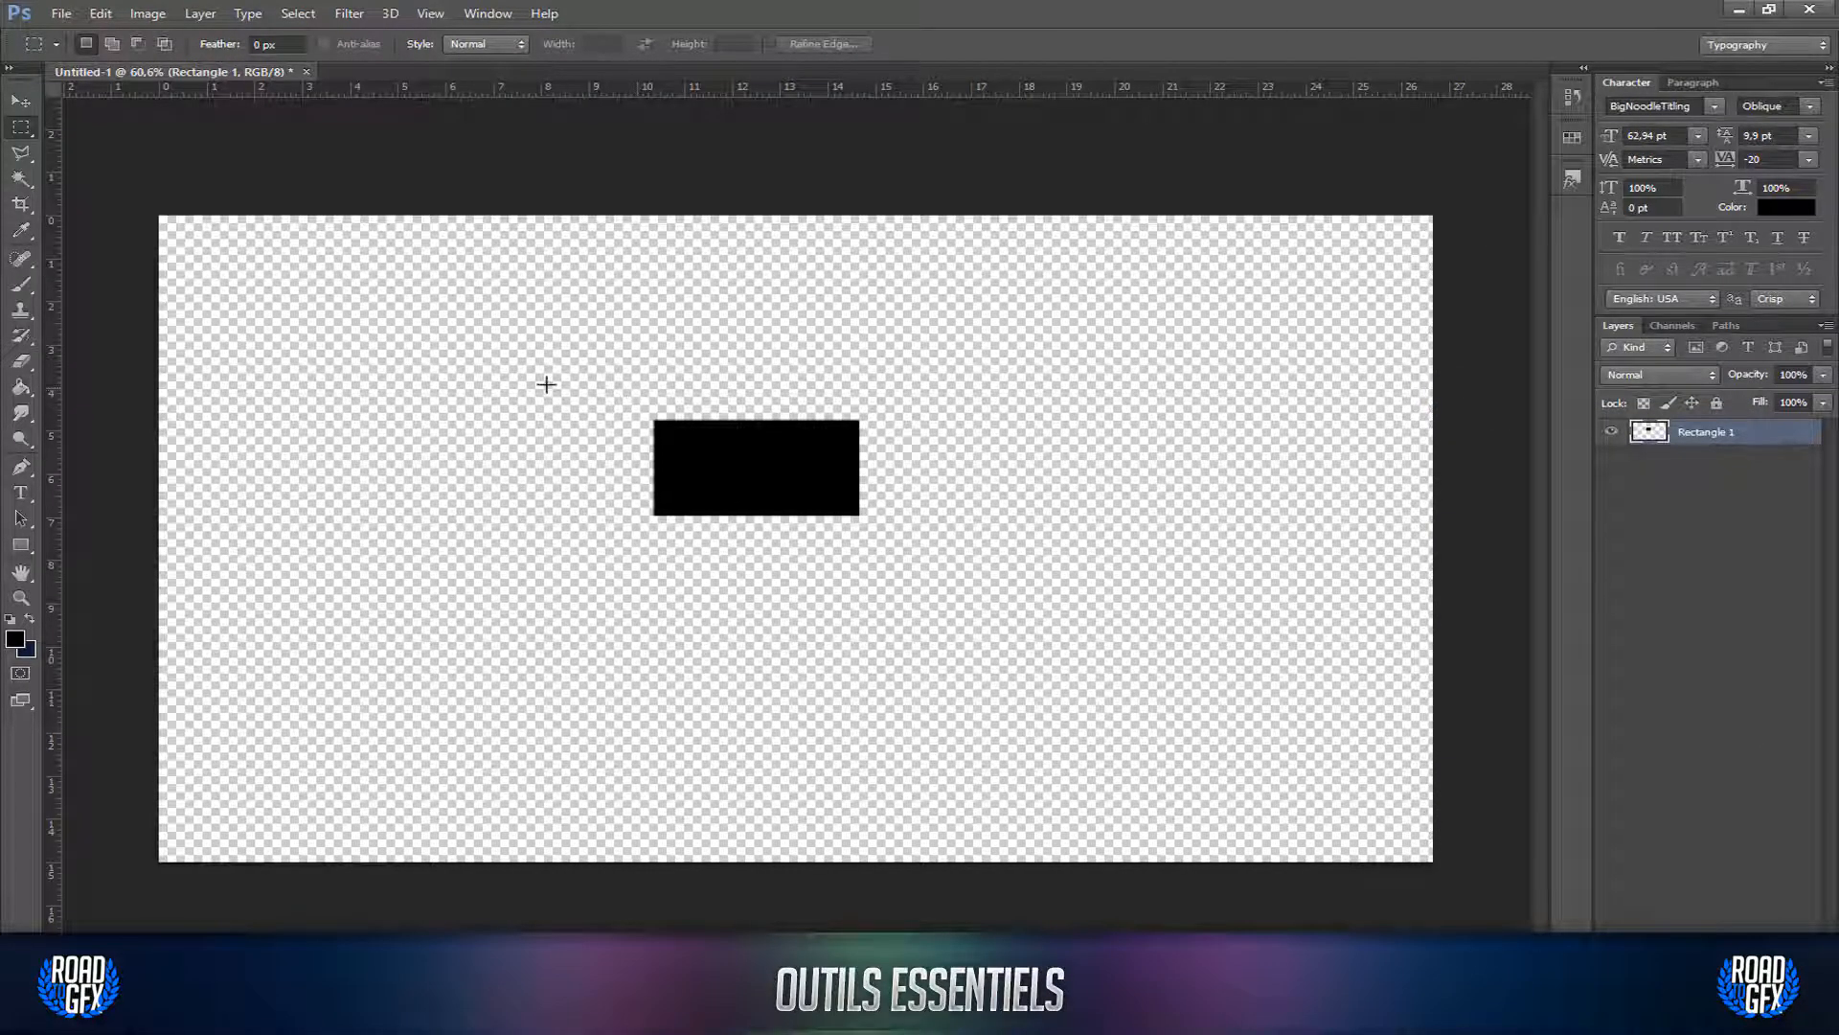
Step: Select the left half of the black rectangle with a rectangular marquee and move it left, away from the other half
drag(536, 373, 756, 596)
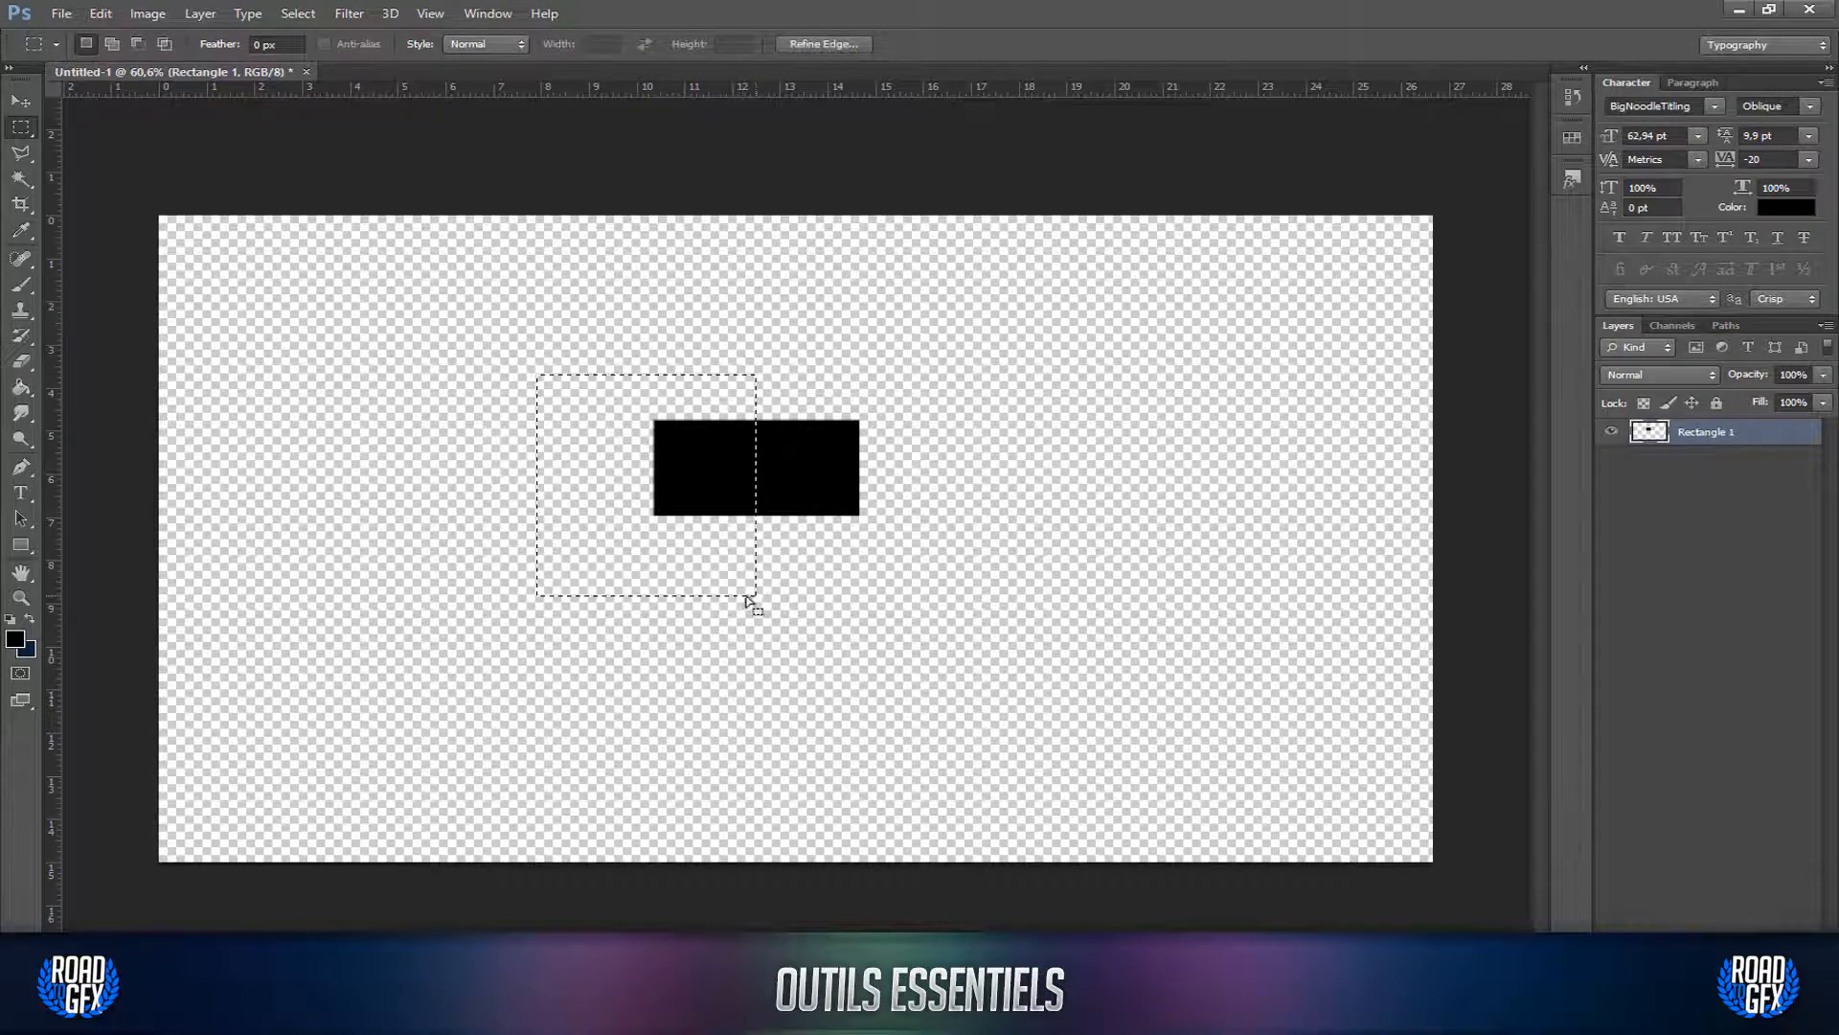
click(28, 106)
drag(727, 486, 675, 482)
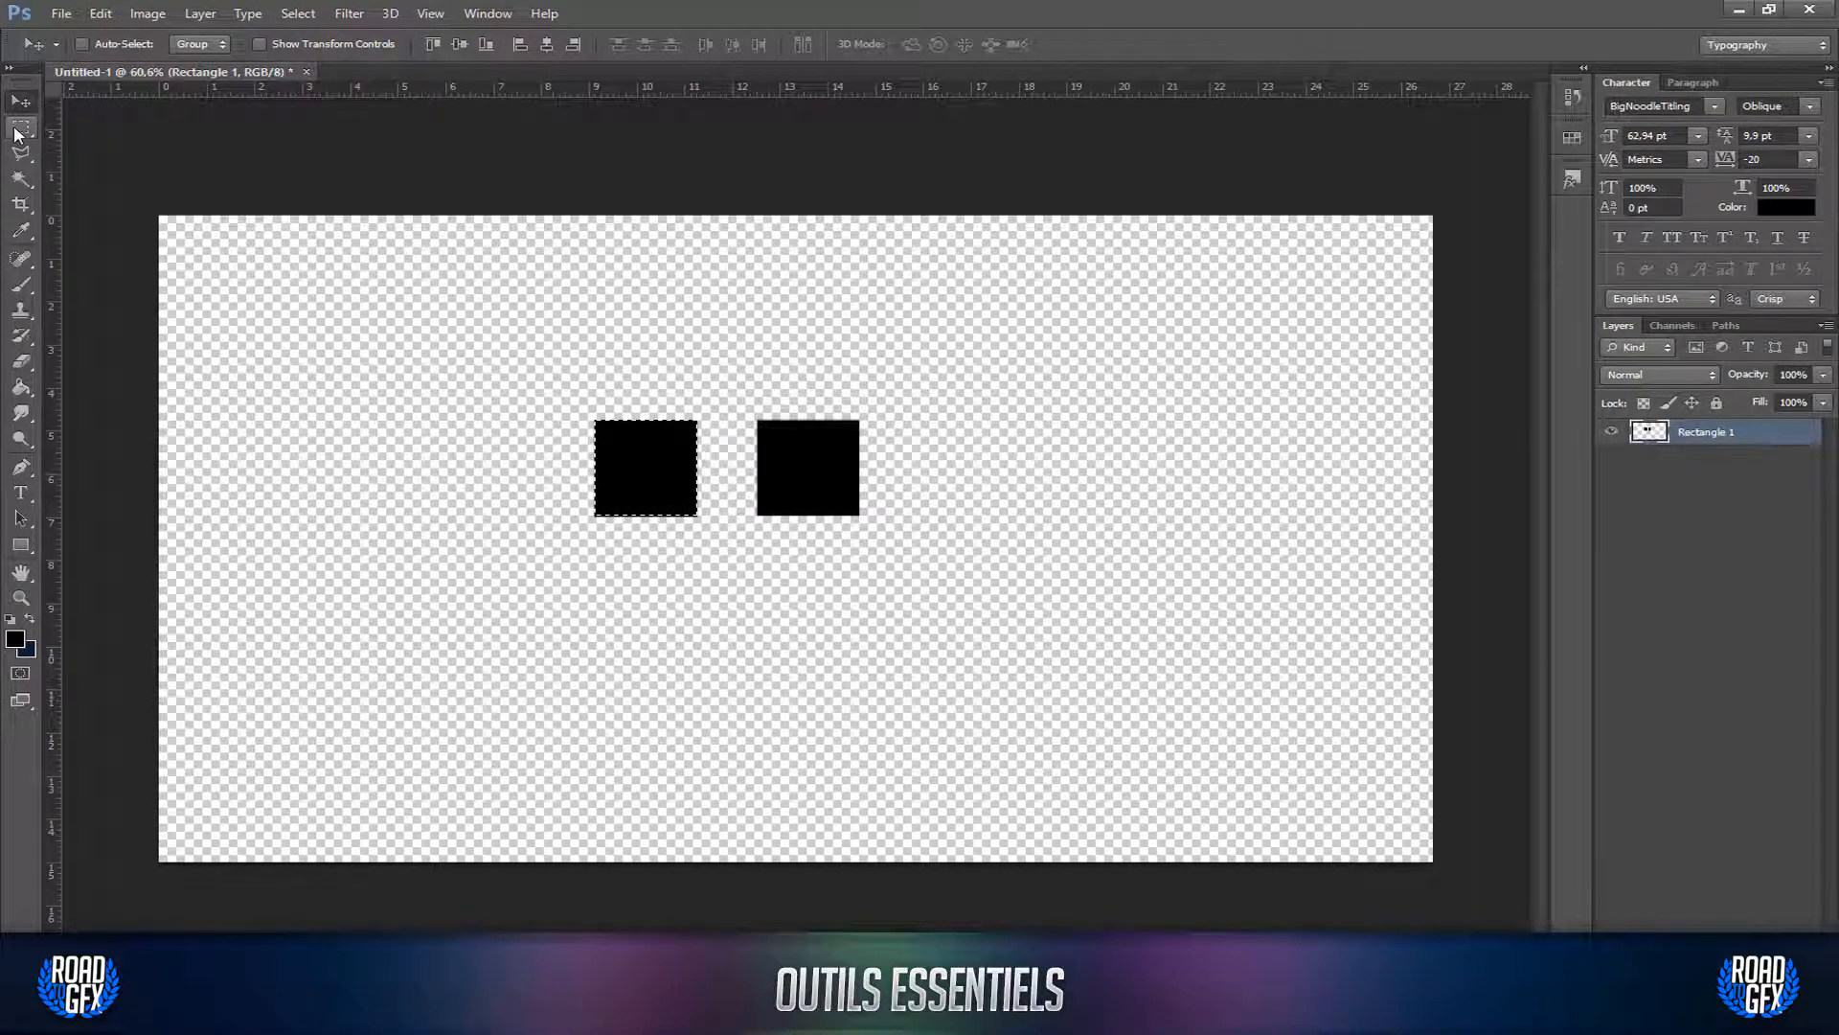
mouse_move(400, 353)
mouse_down()
mouse_move(469, 386)
mouse_move(397, 352)
mouse_up()
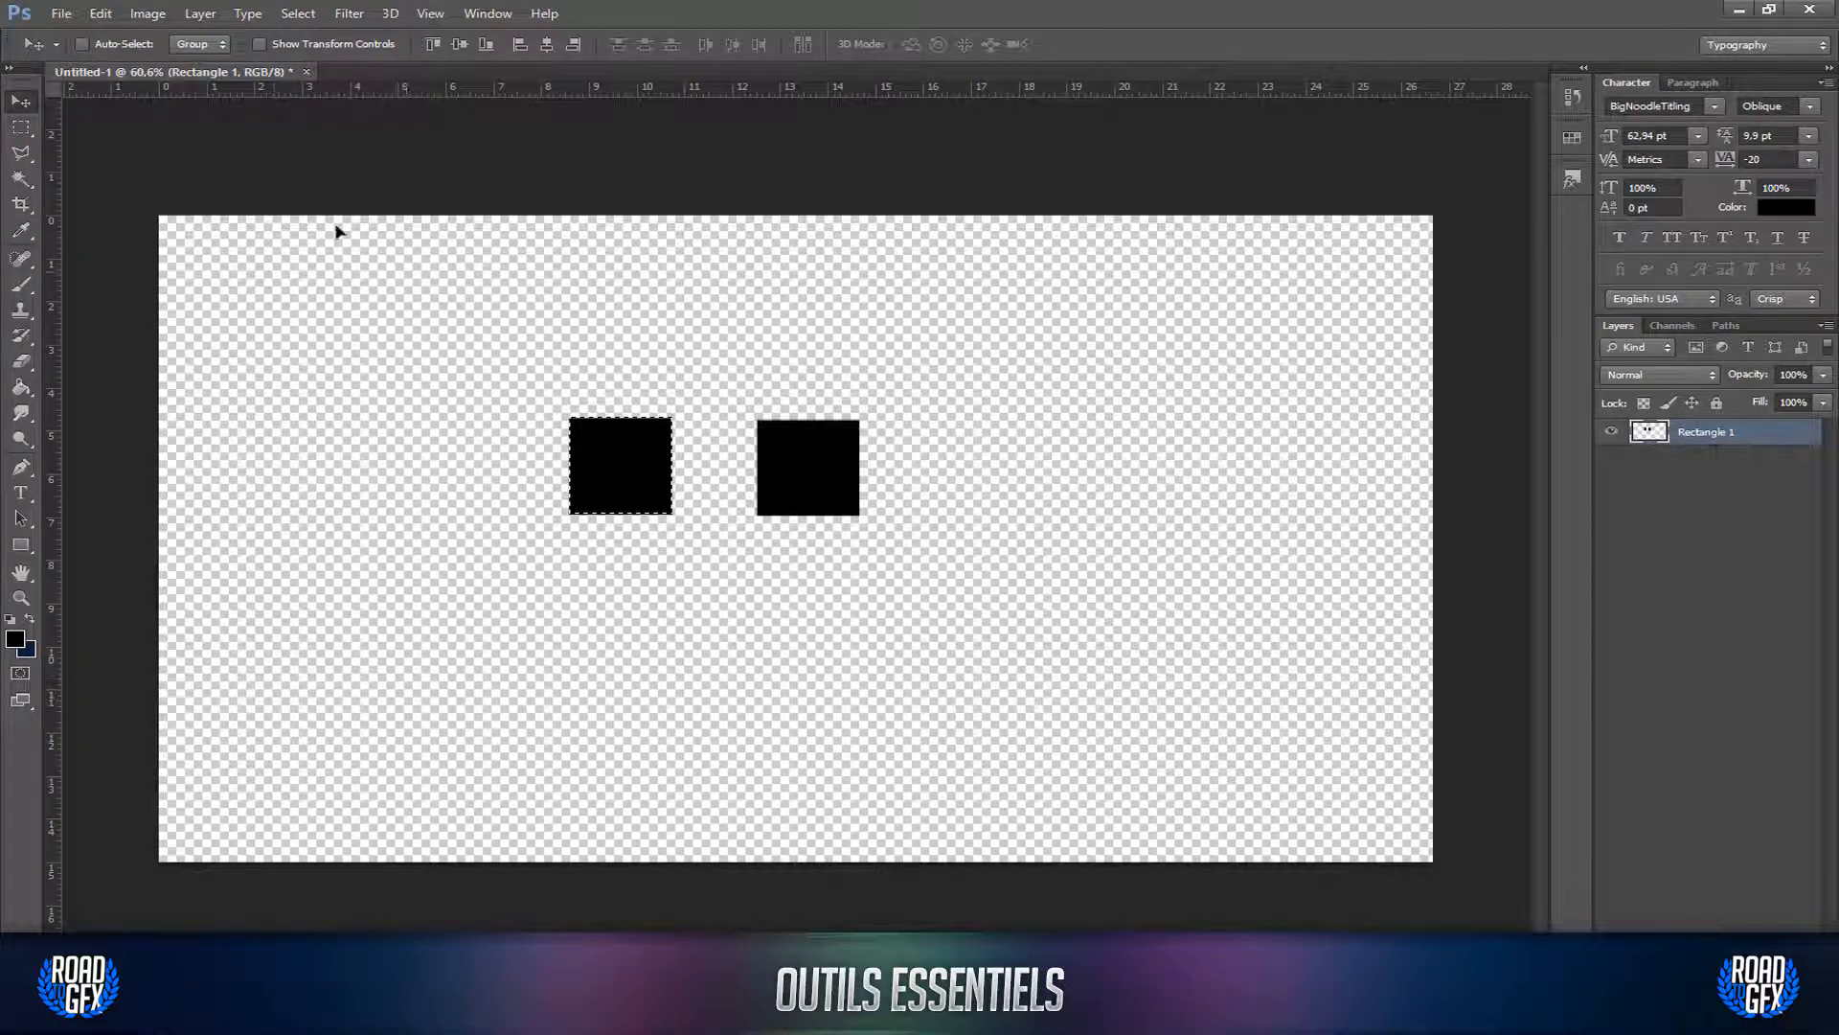
Step: Deselect the left black square and move both squares together slightly to the right with the Move tool
click(29, 131)
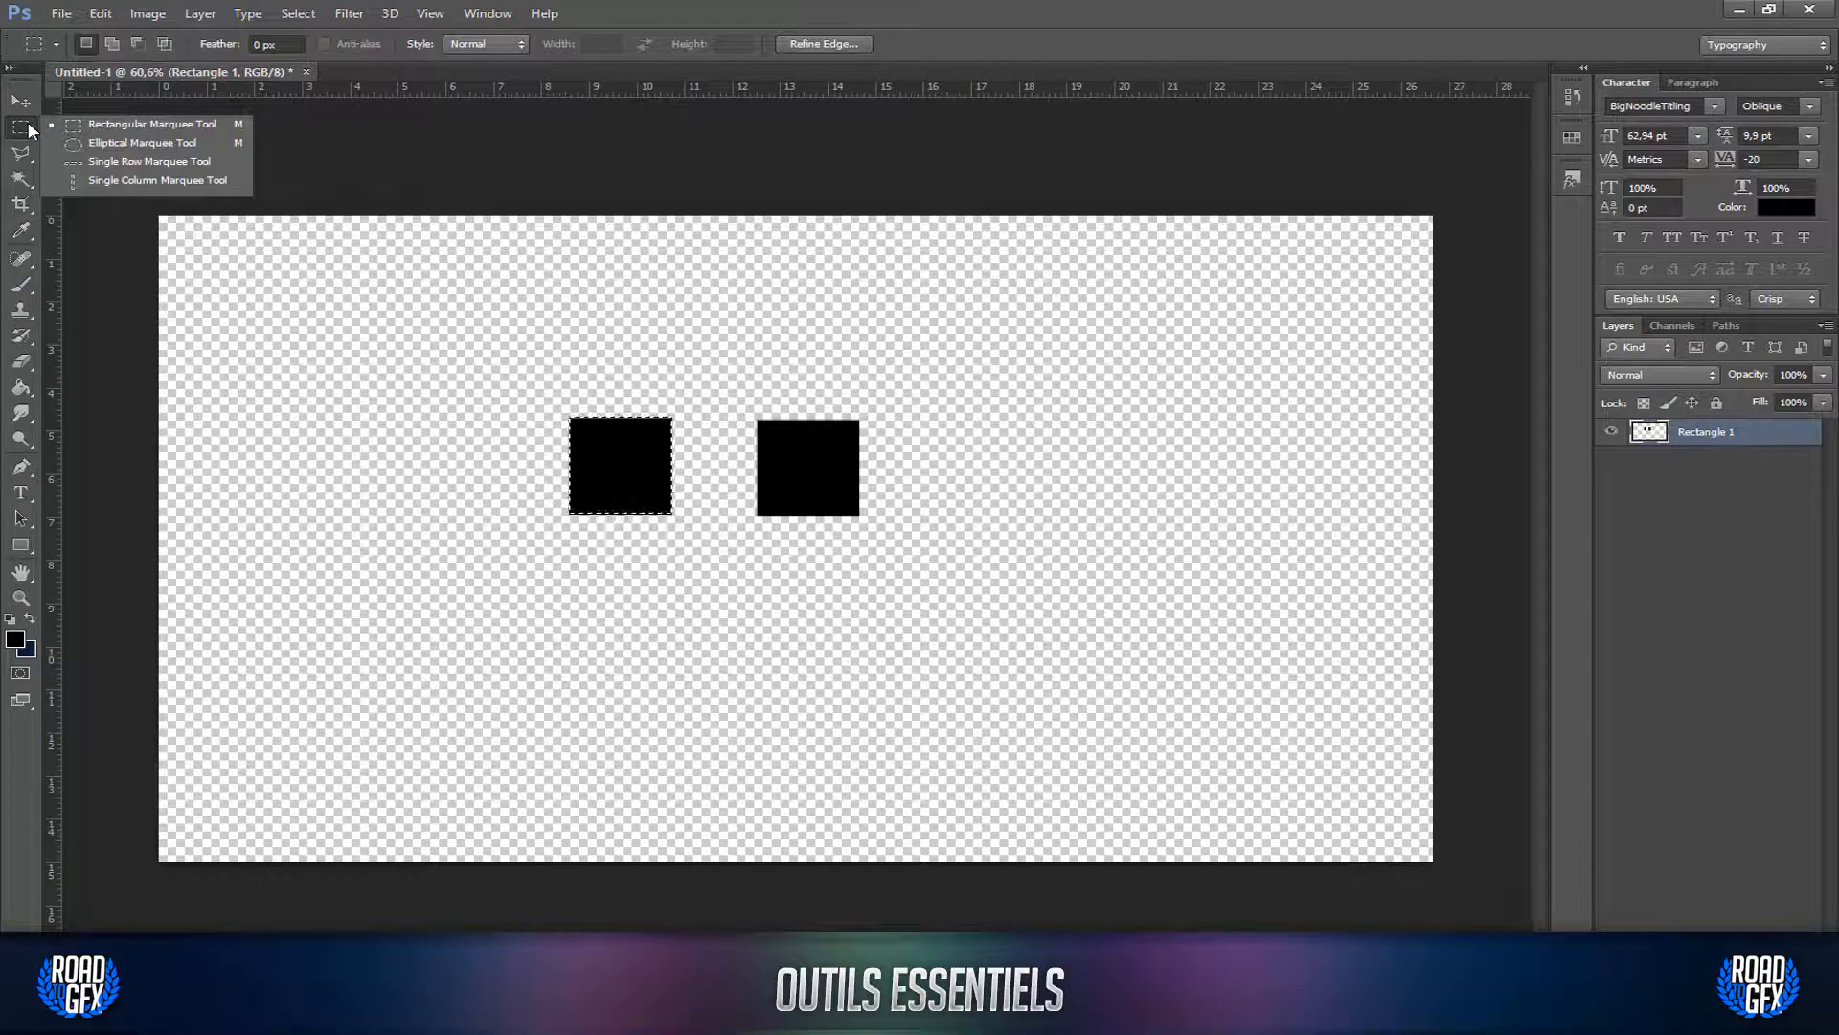
click(105, 113)
right_click(628, 486)
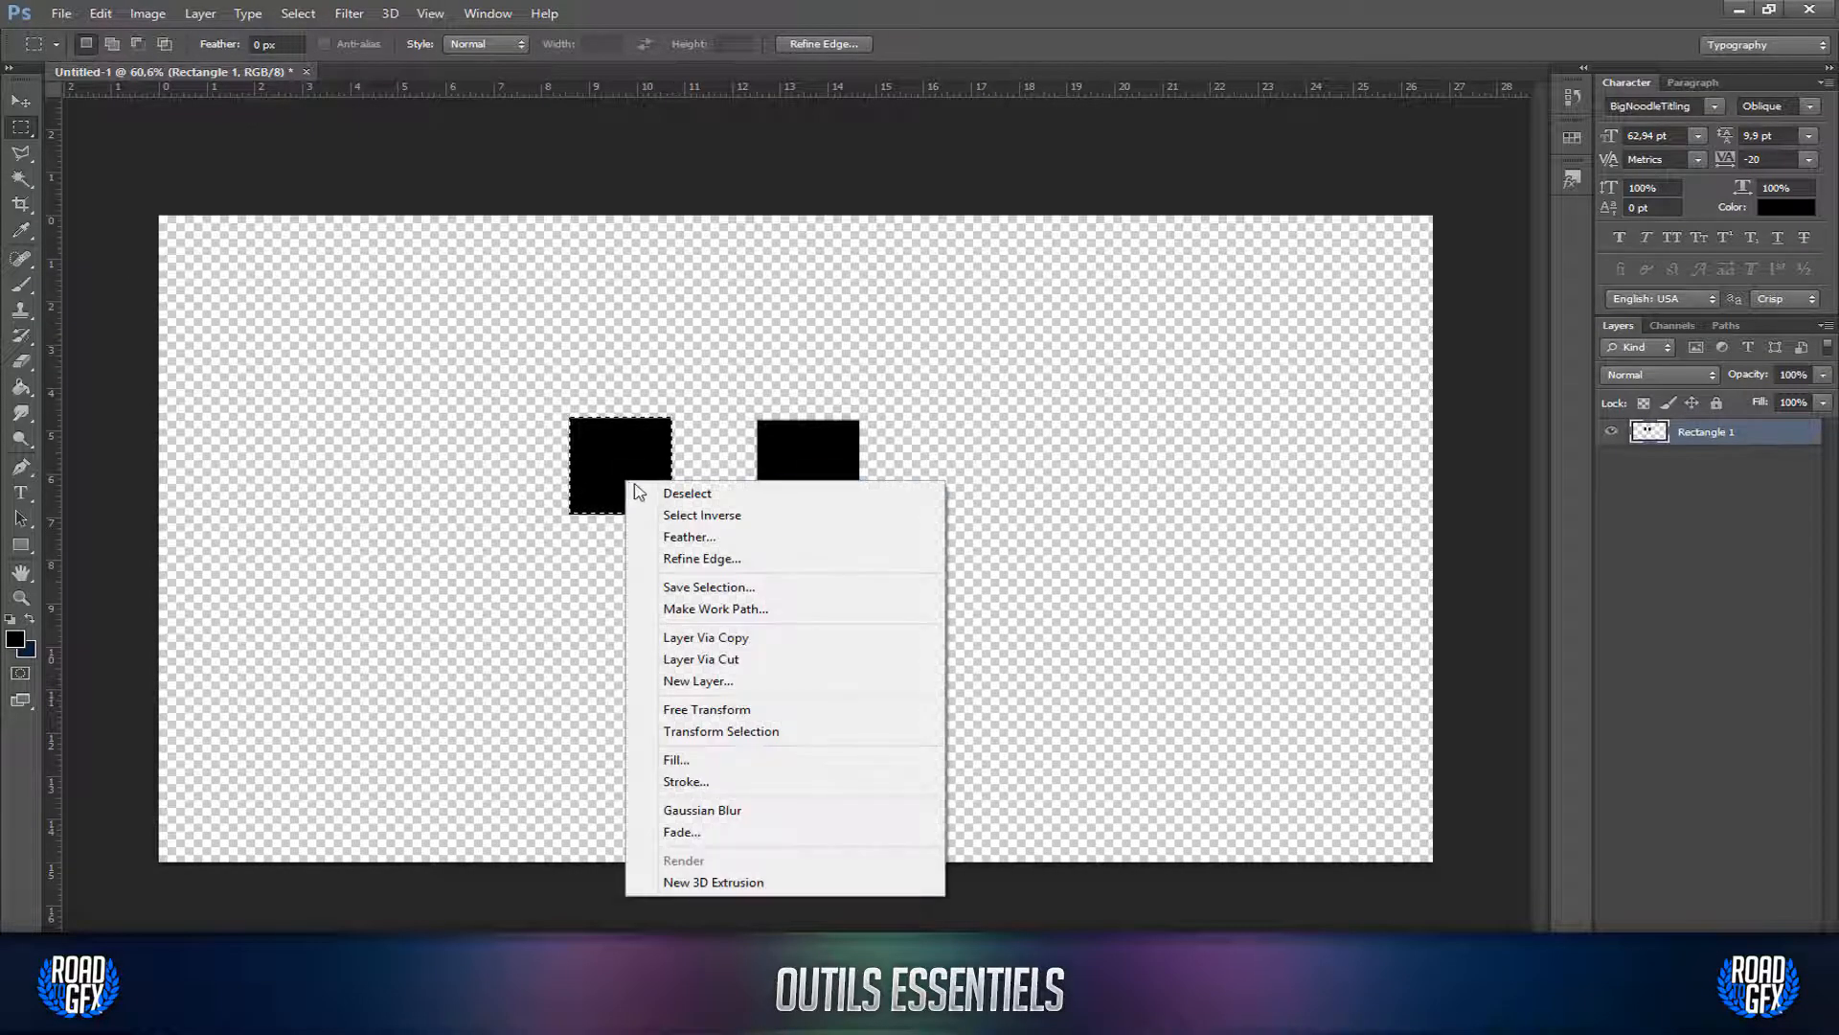
click(675, 495)
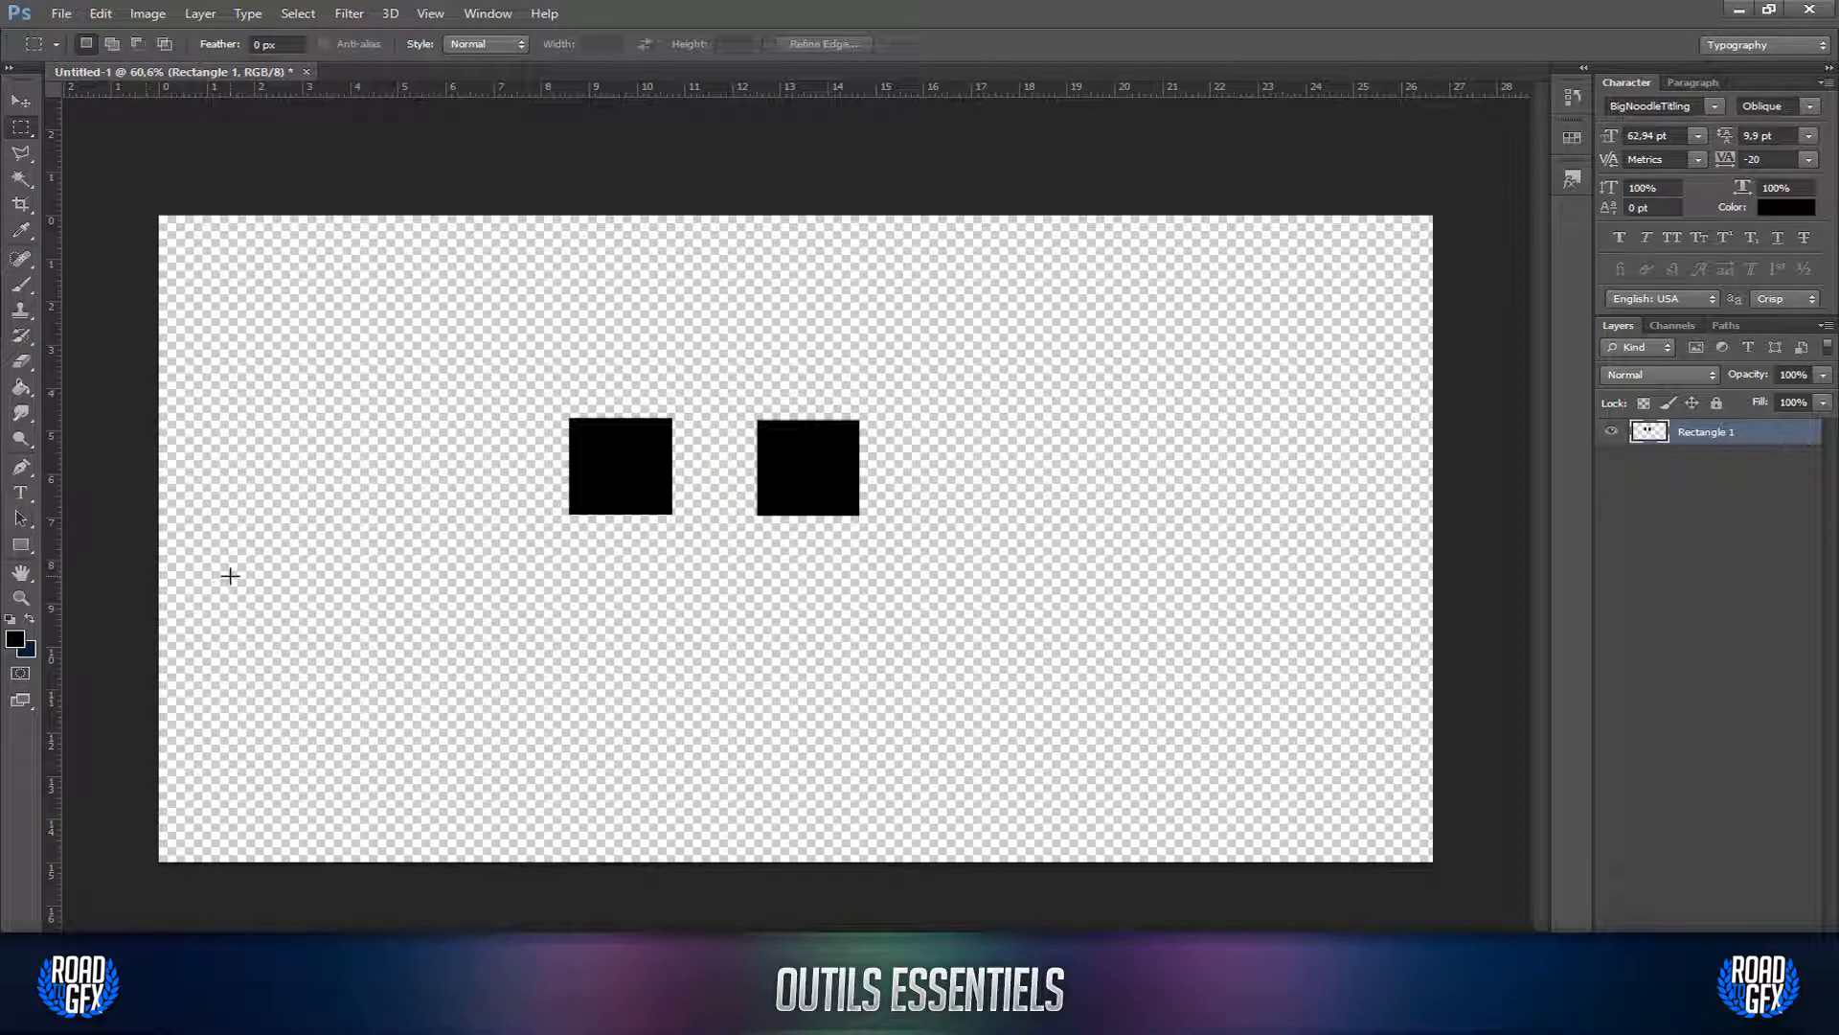
click(20, 99)
drag(429, 385, 506, 397)
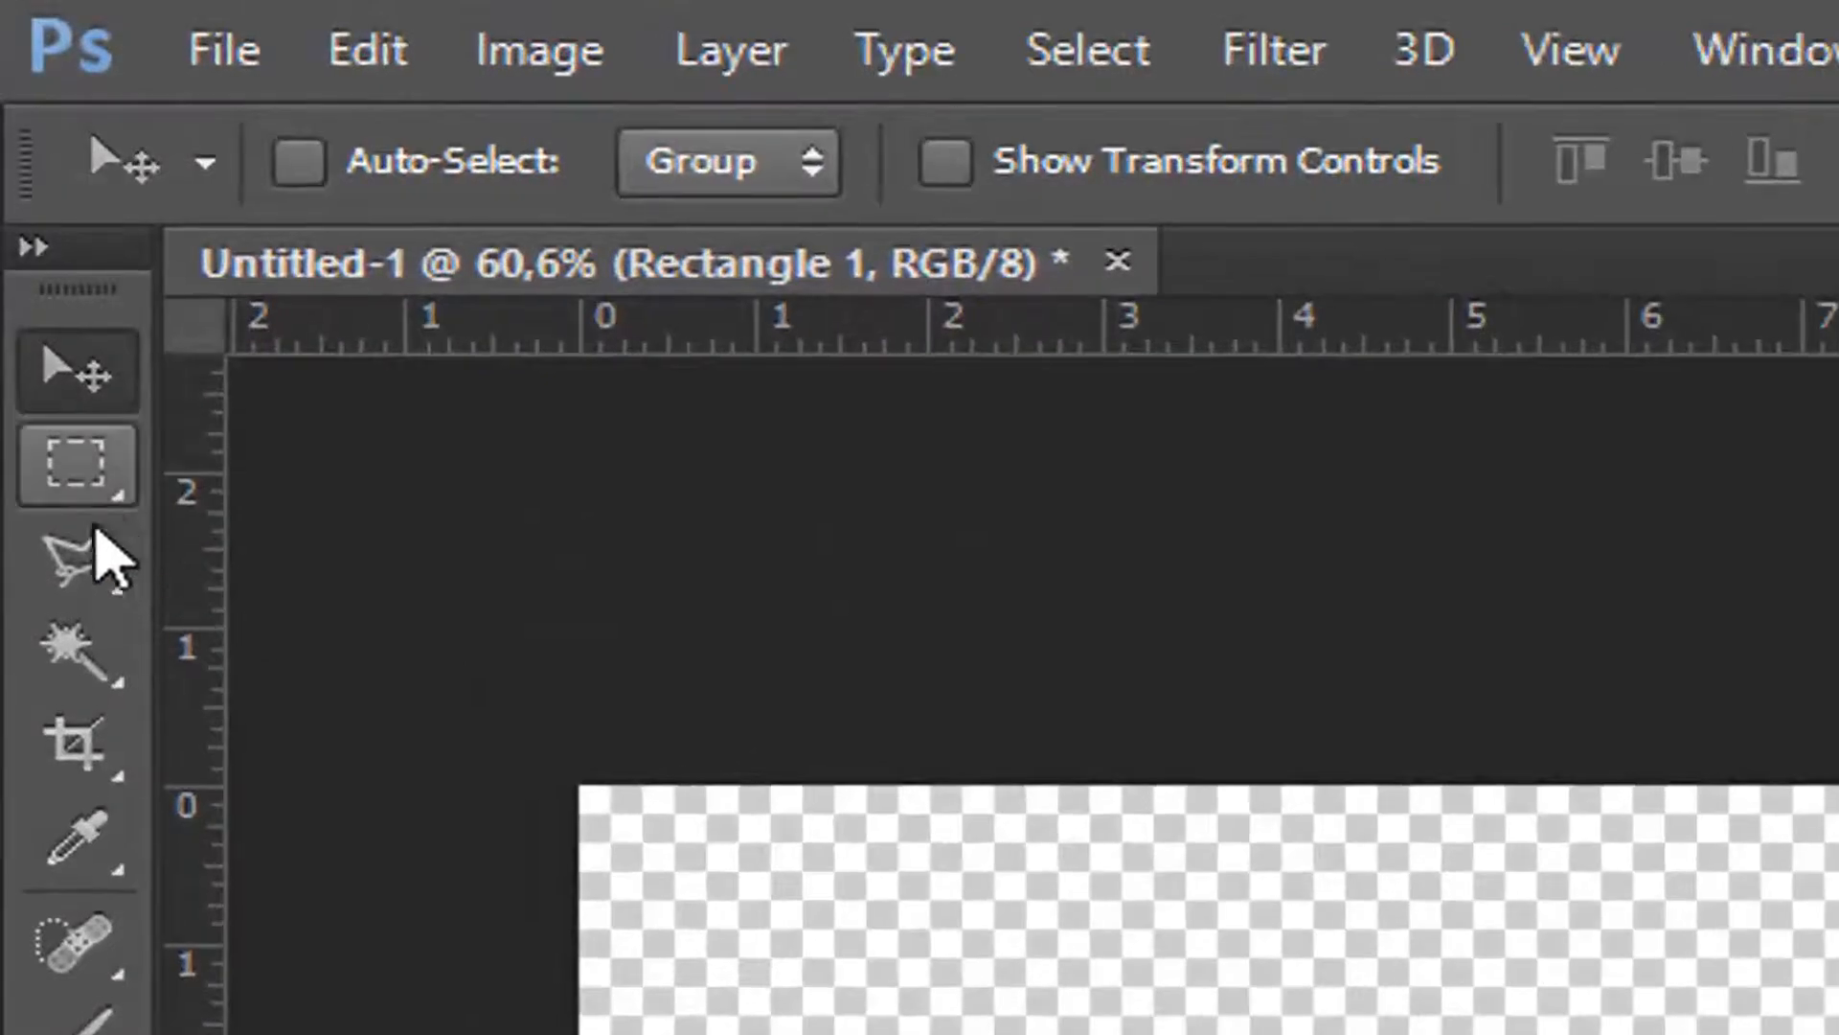
Step: Select a slightly inset square area inside the left black square with the Polygonal Lasso tool
click(99, 557)
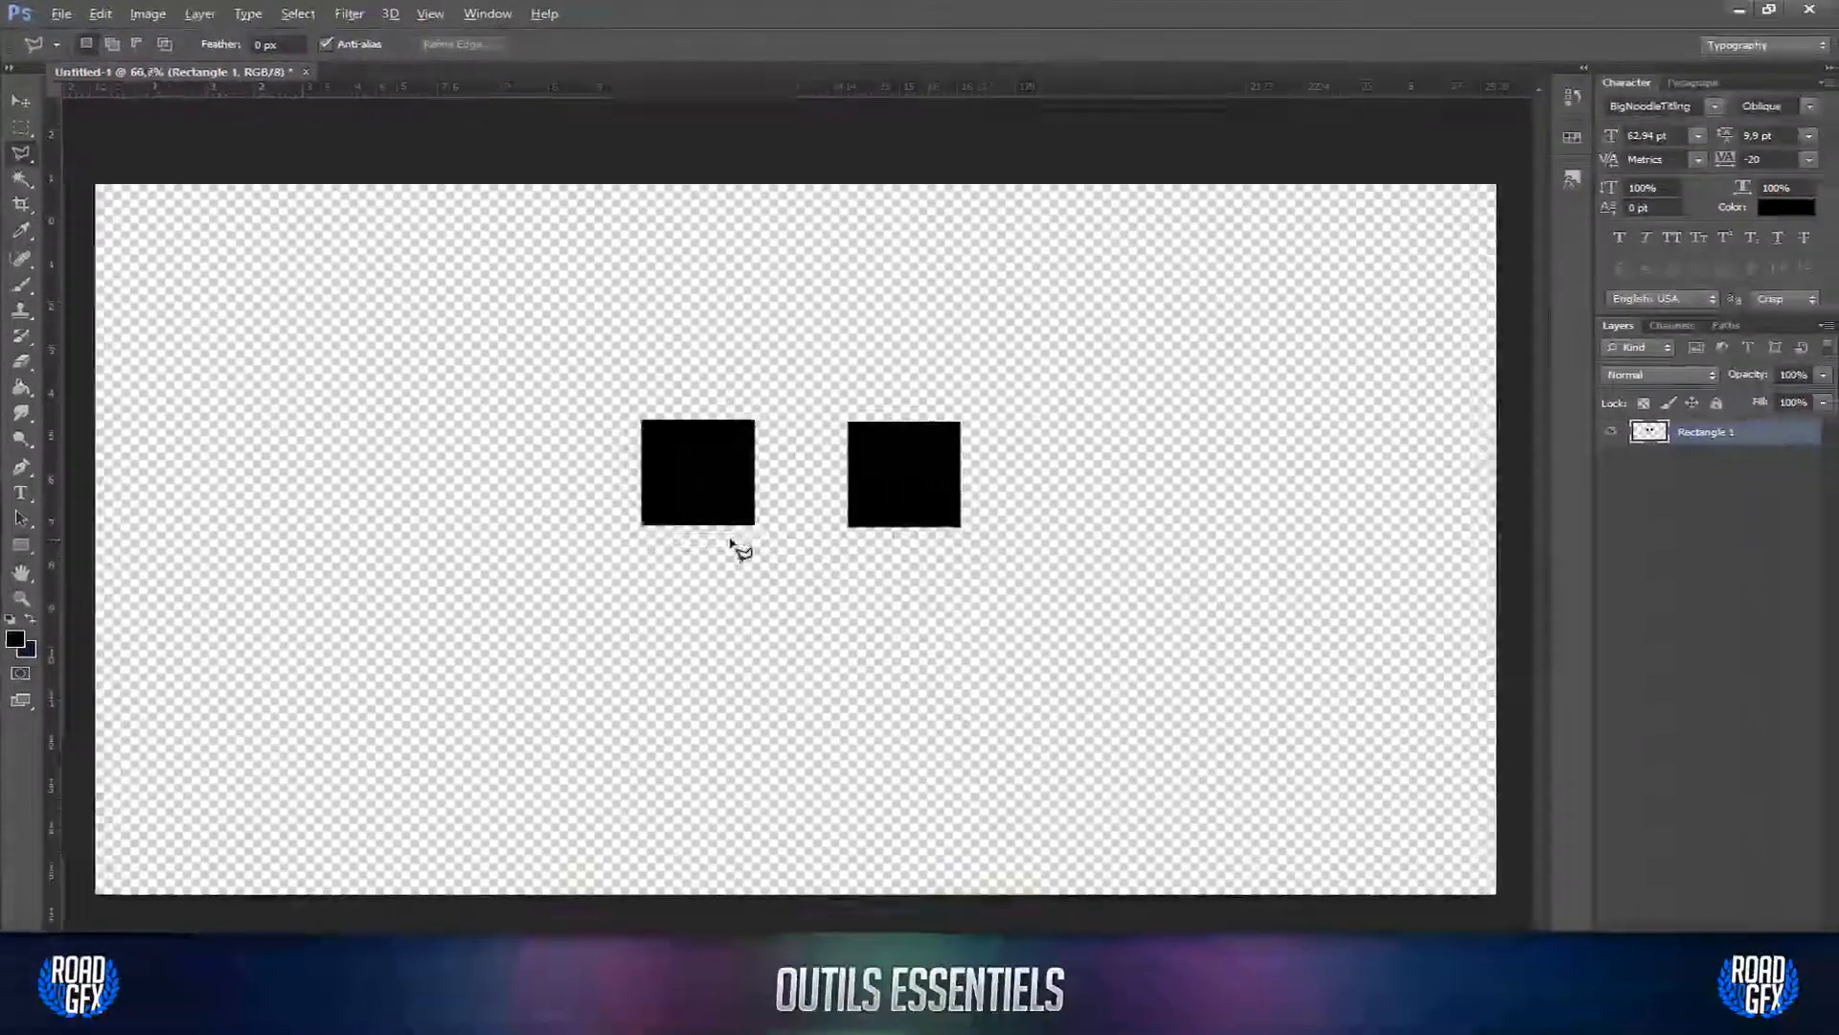
scroll(733, 544, up, 5)
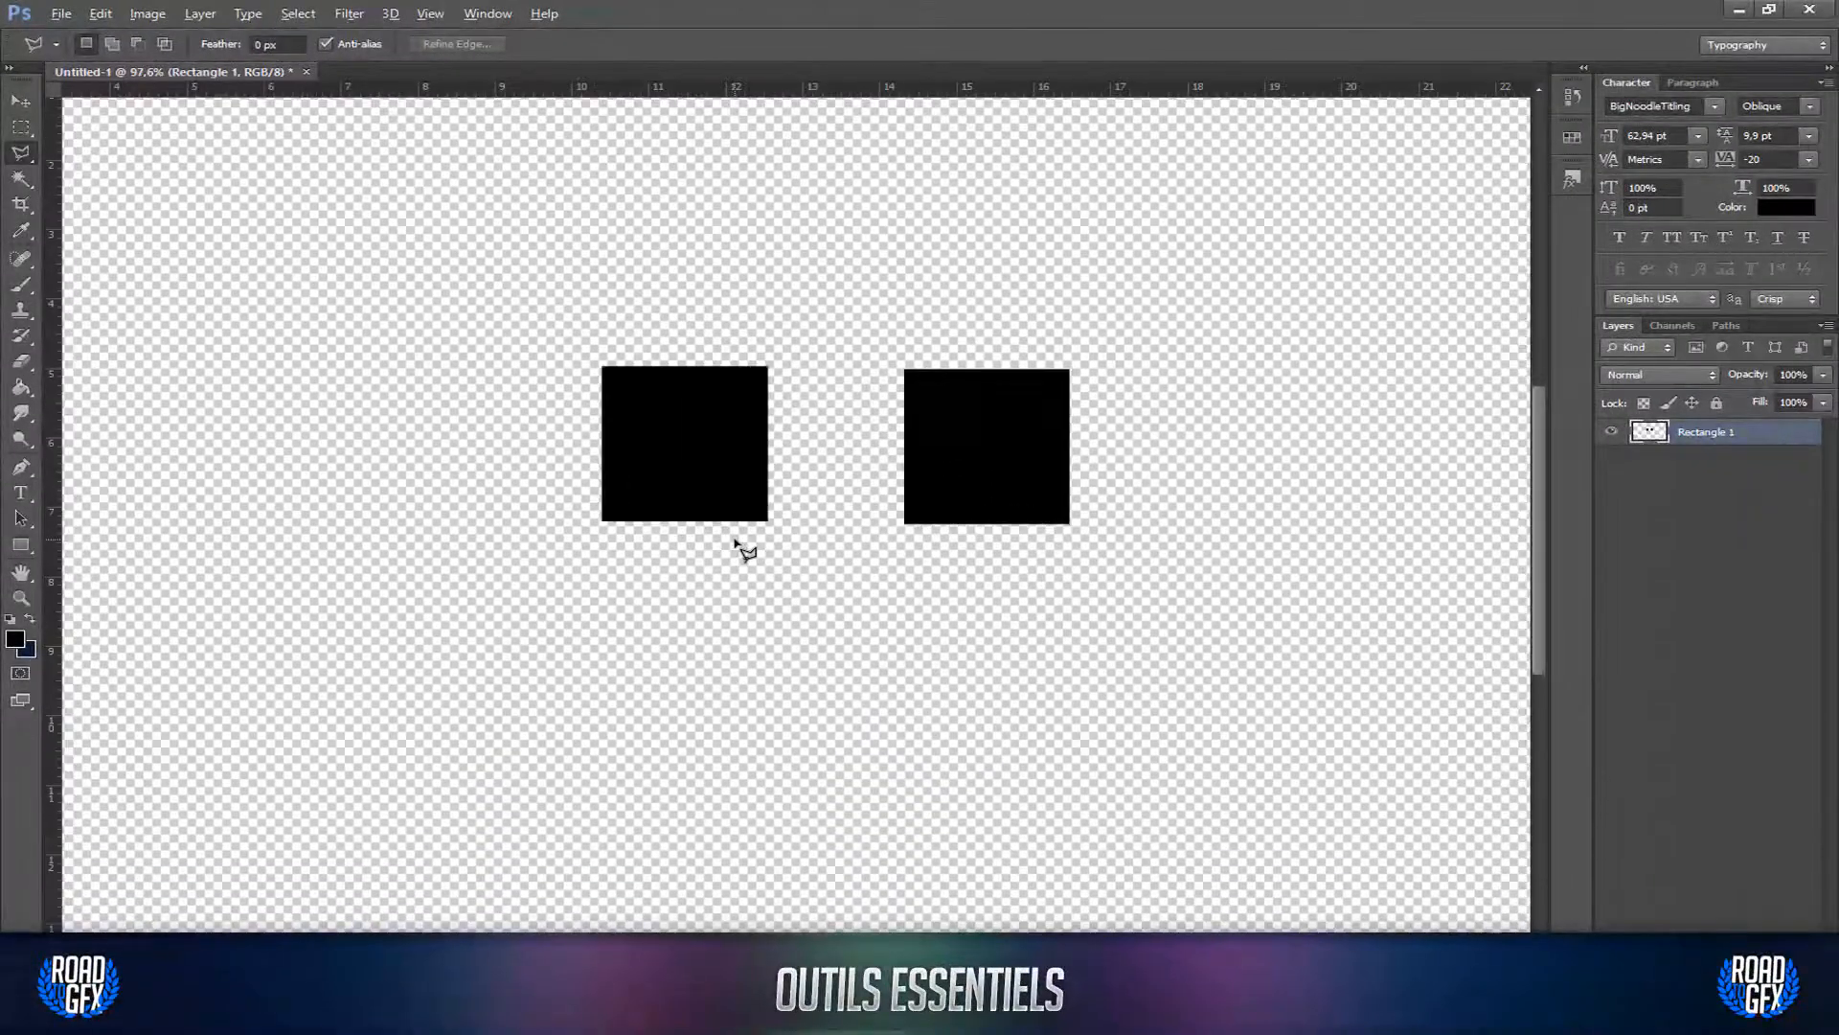
scroll(692, 443, up, 1)
scroll(692, 446, down, 4)
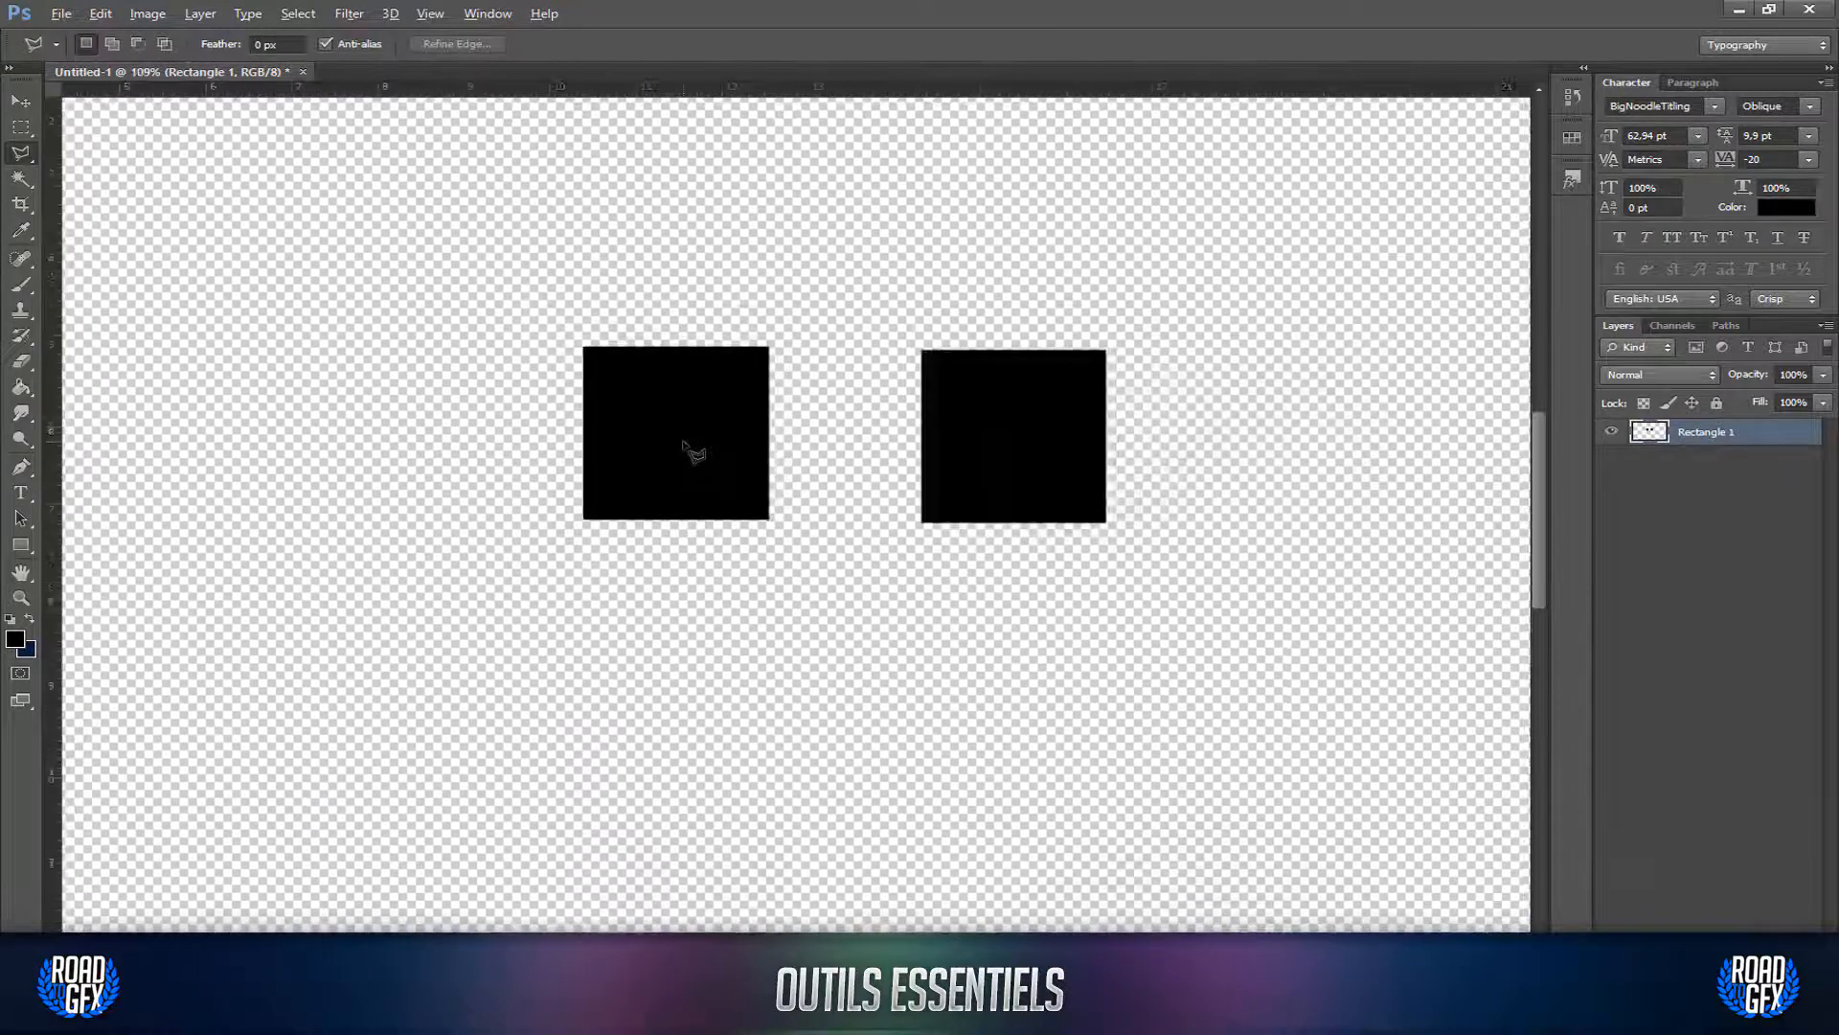
scroll(689, 451, up, 4)
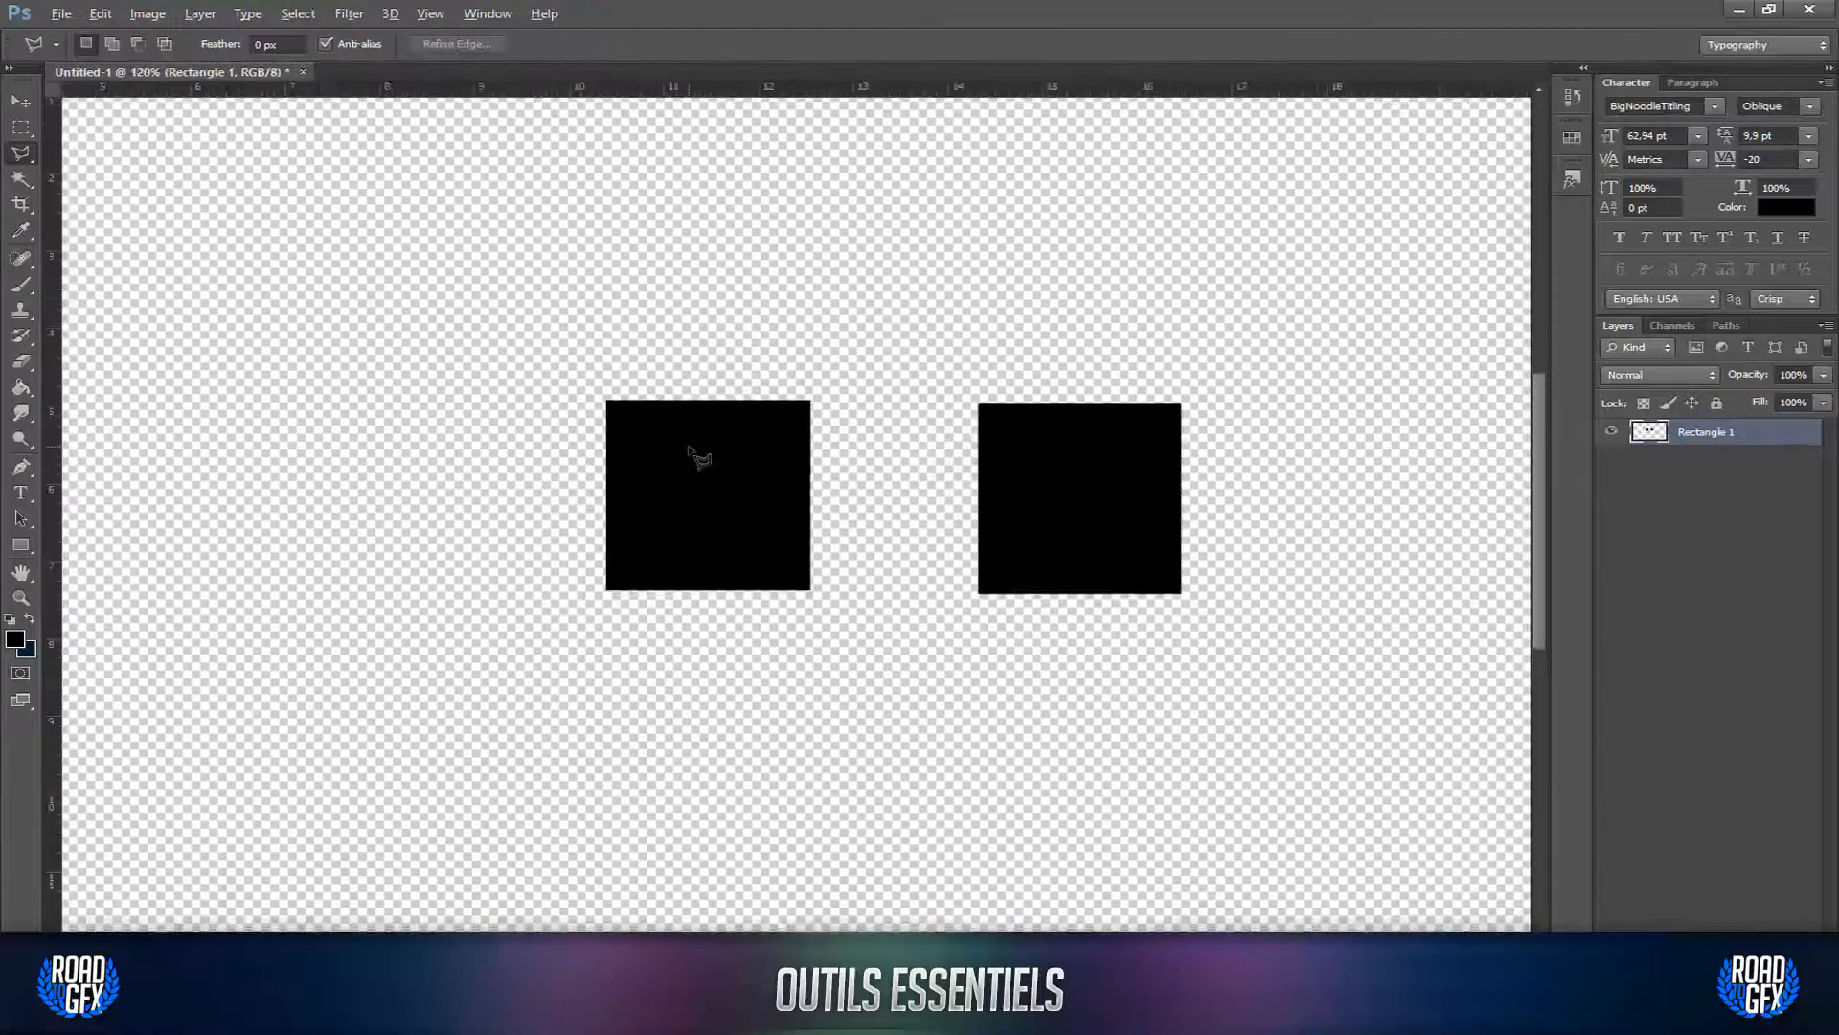
scroll(667, 485, up, 1)
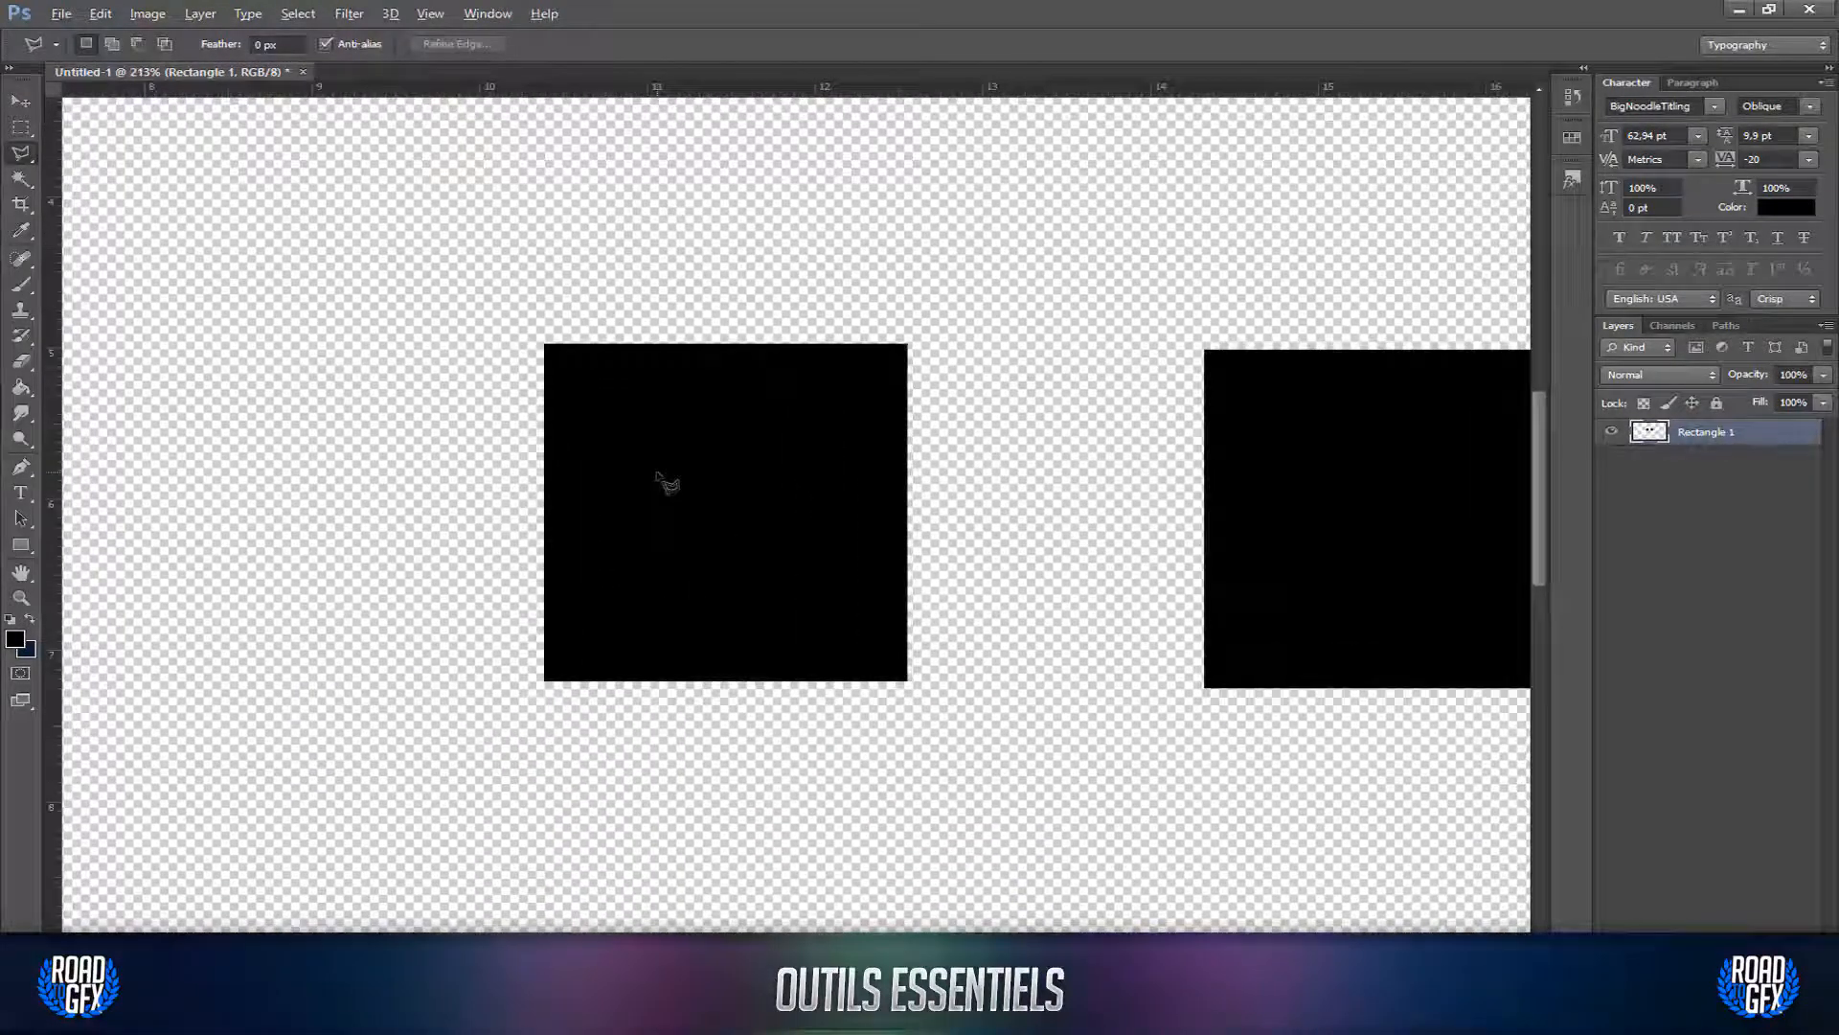
key(alt)
click(580, 380)
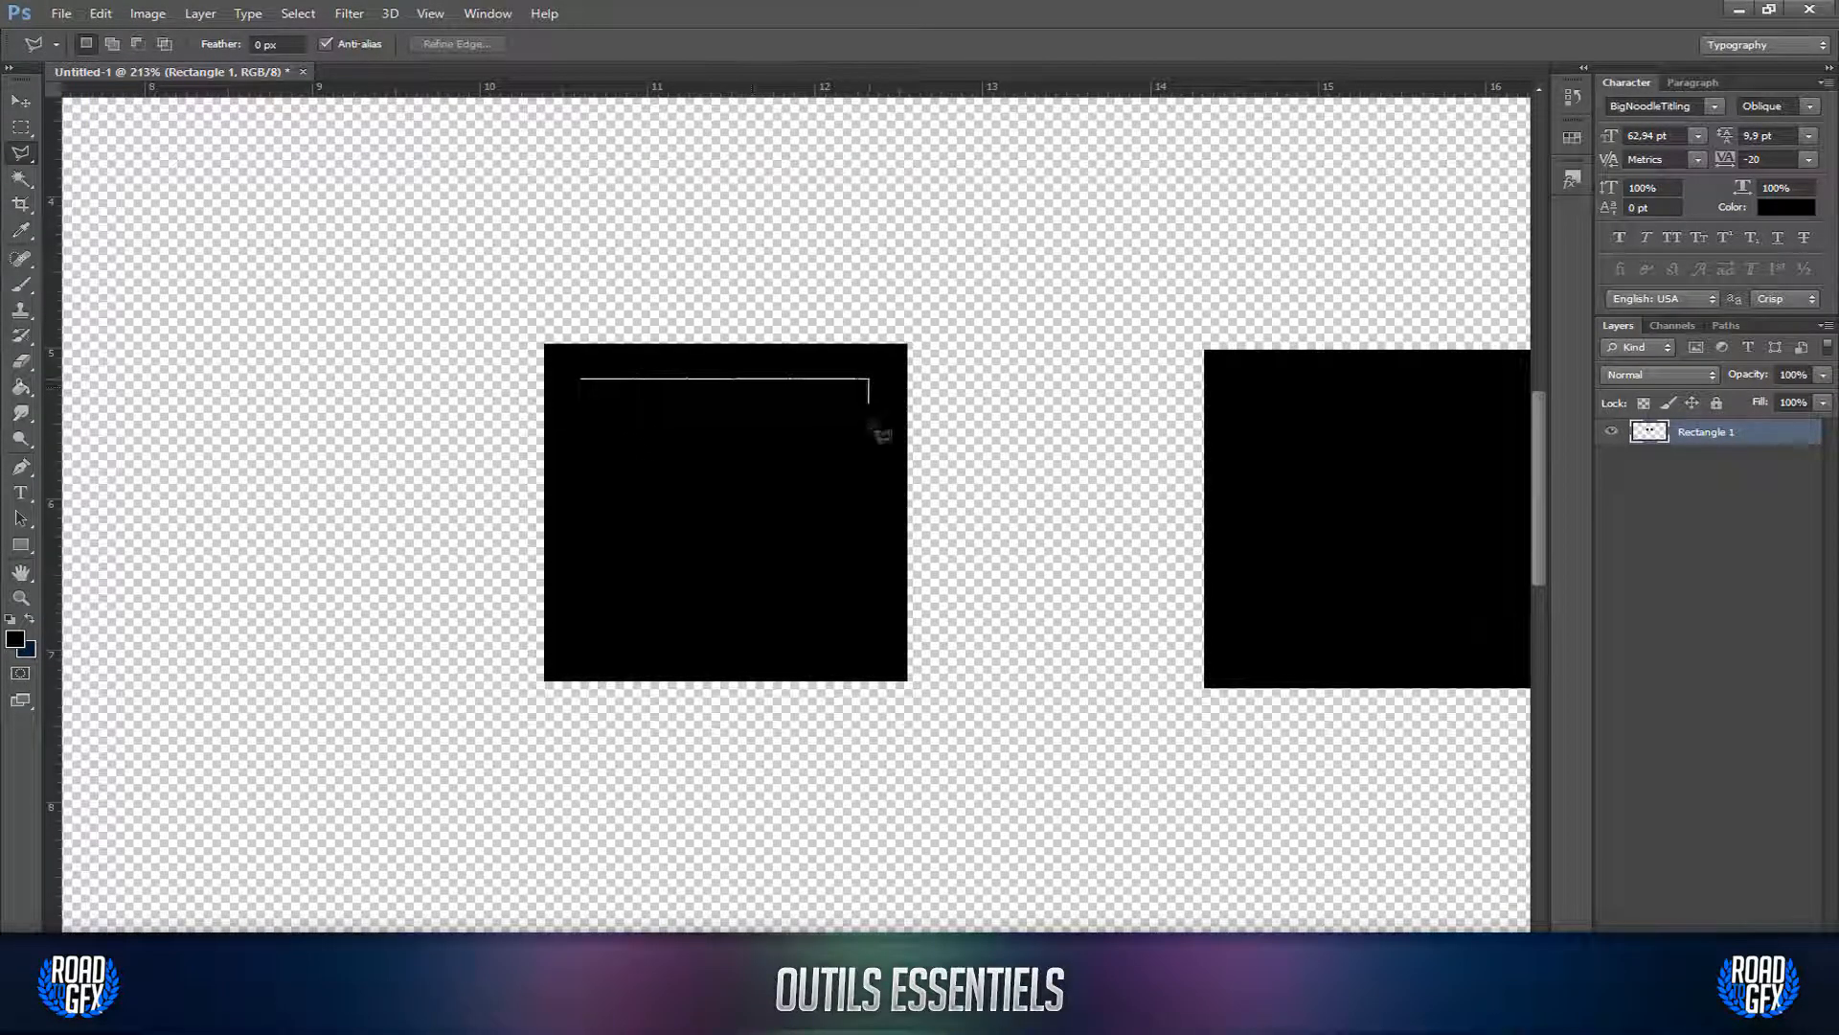
click(869, 646)
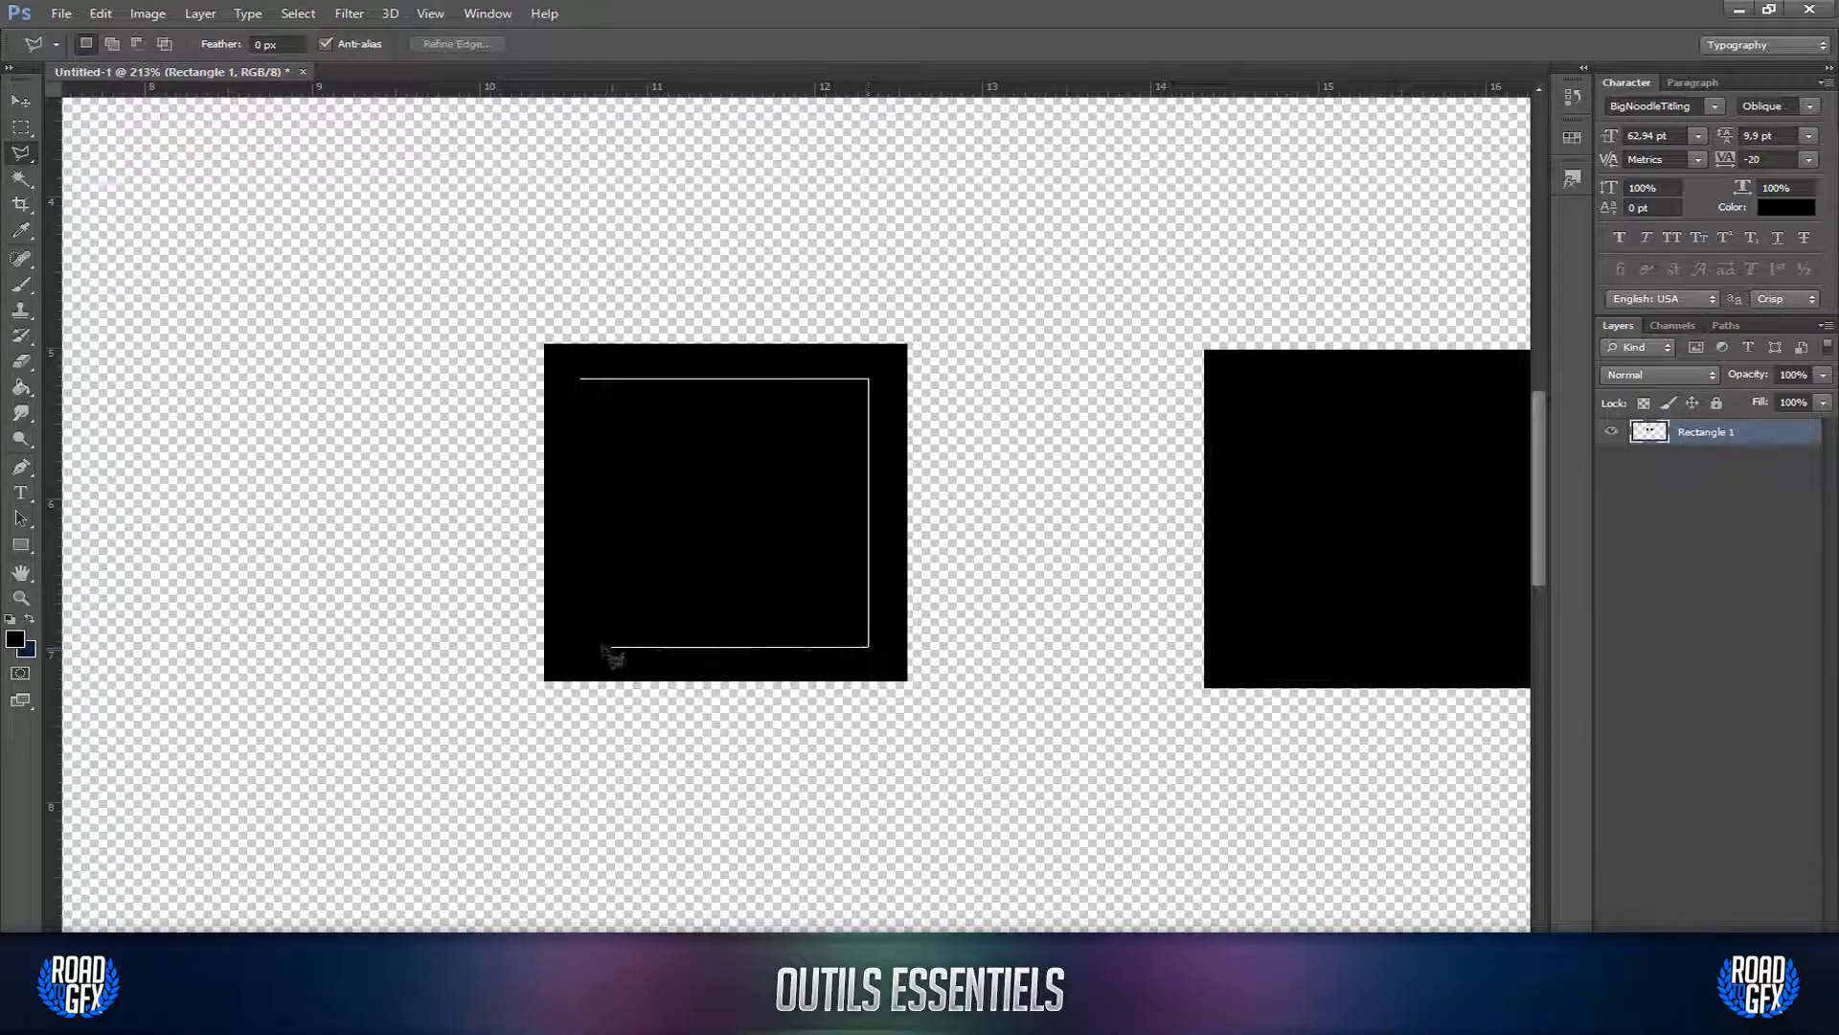
click(599, 646)
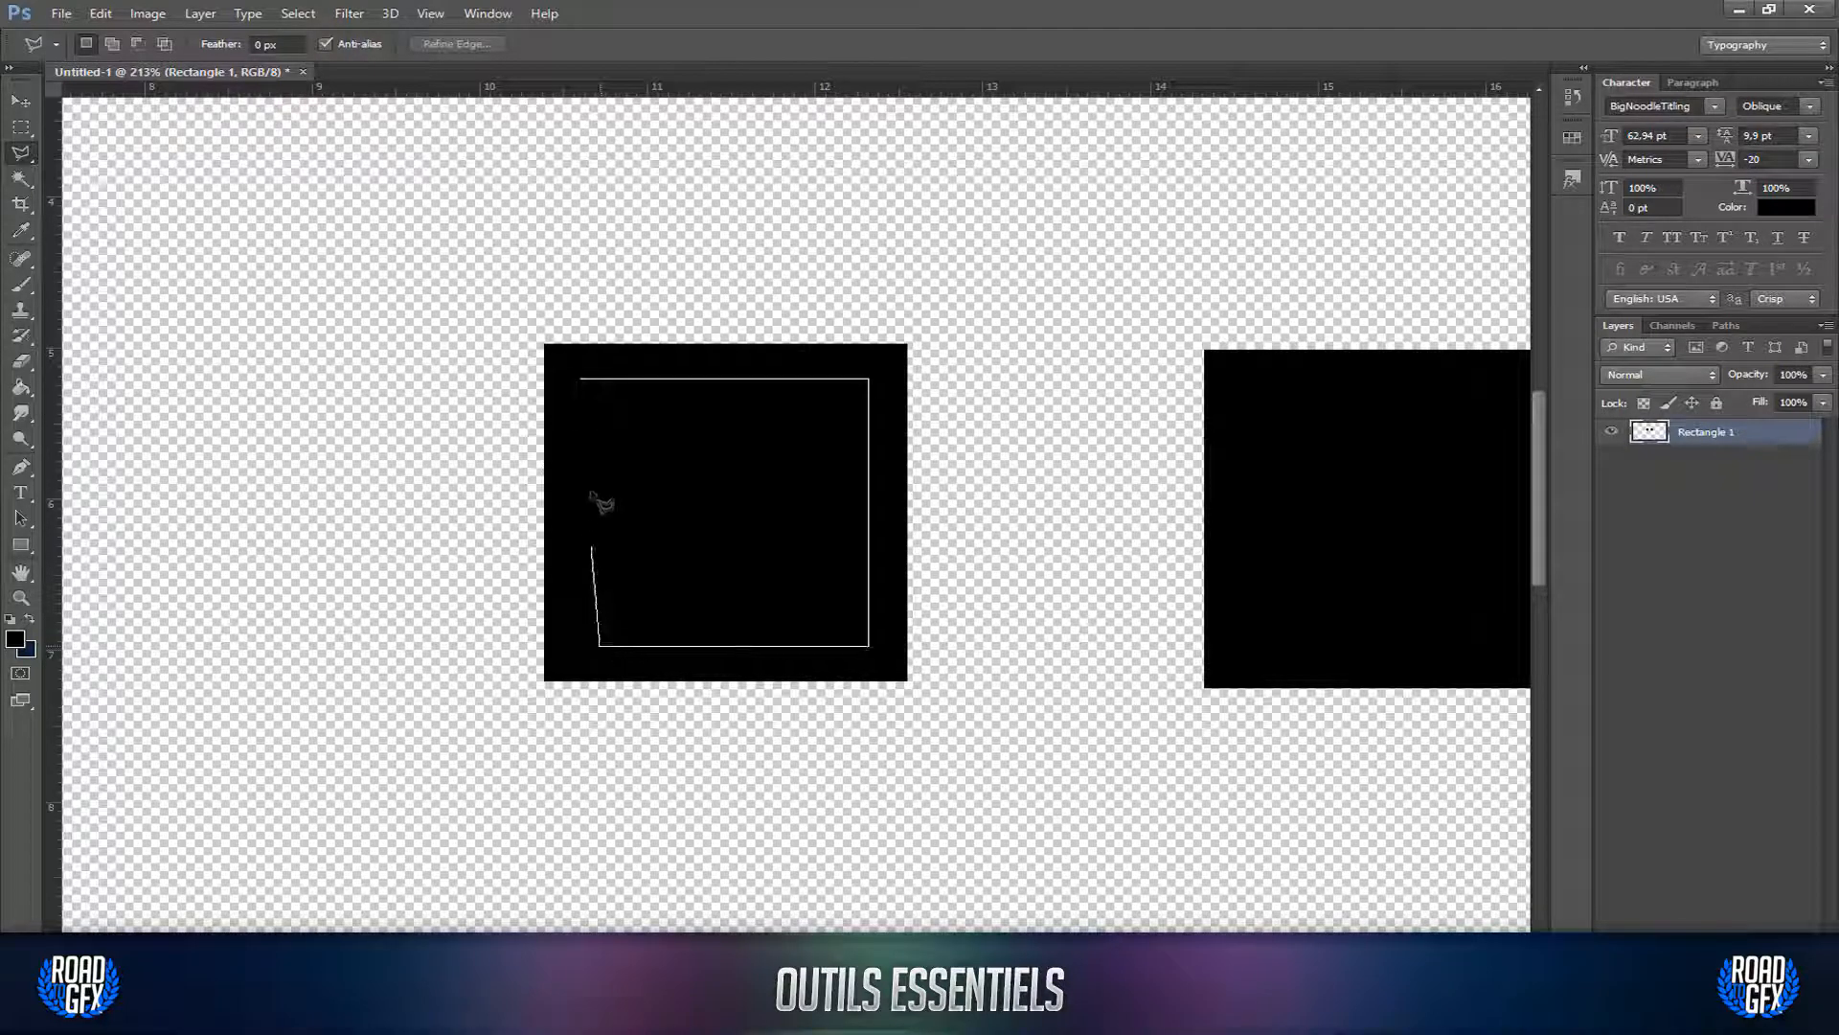
key(BackSpace)
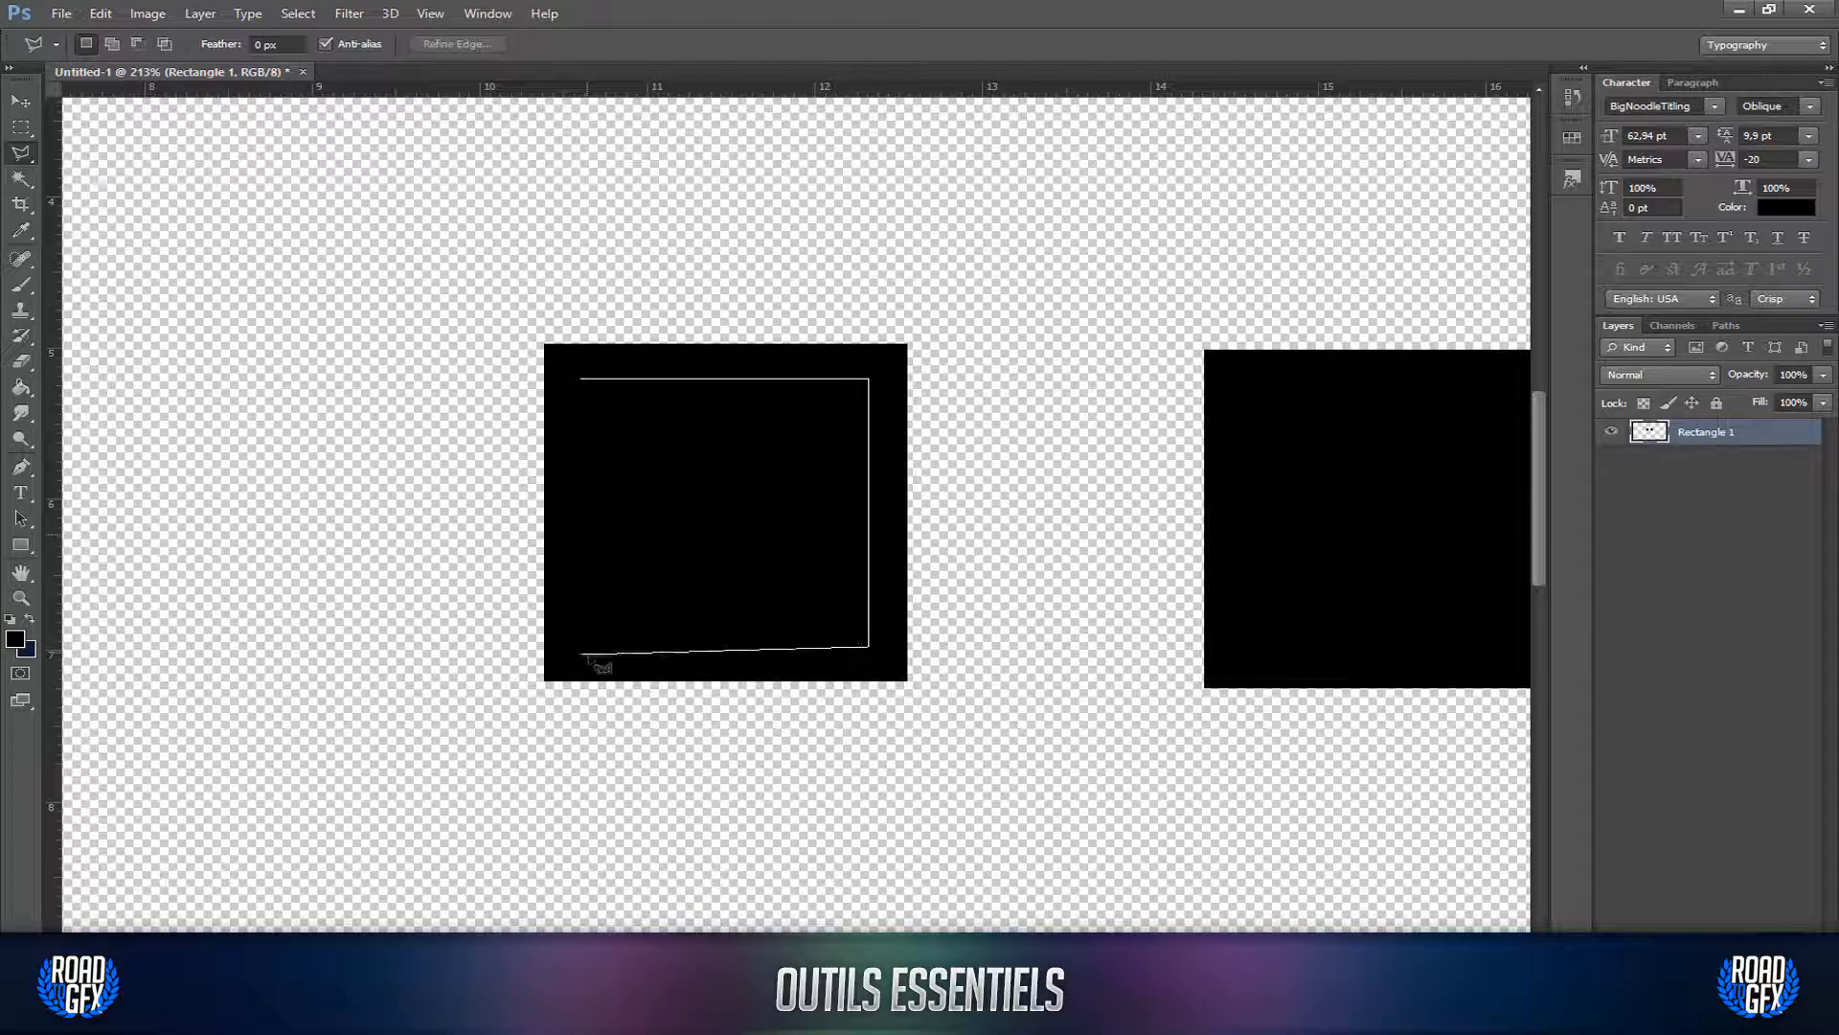
click(576, 646)
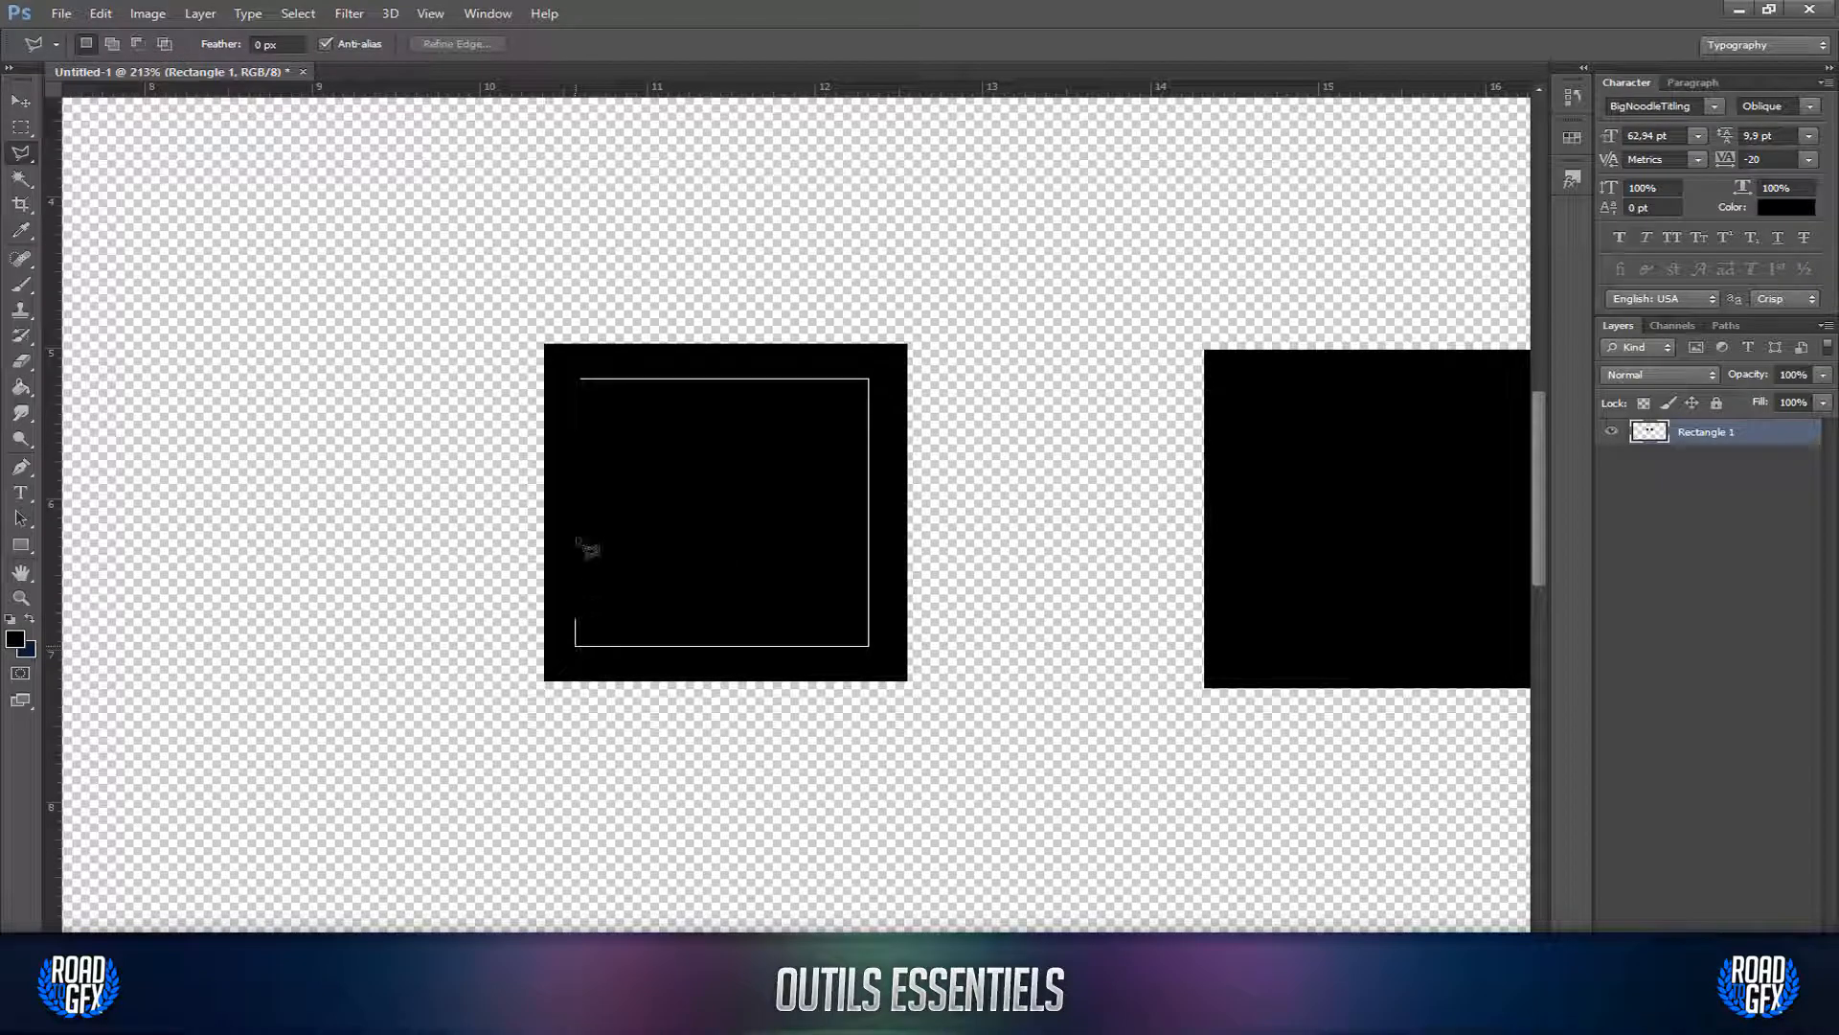
click(583, 382)
scroll(651, 489, down, 6)
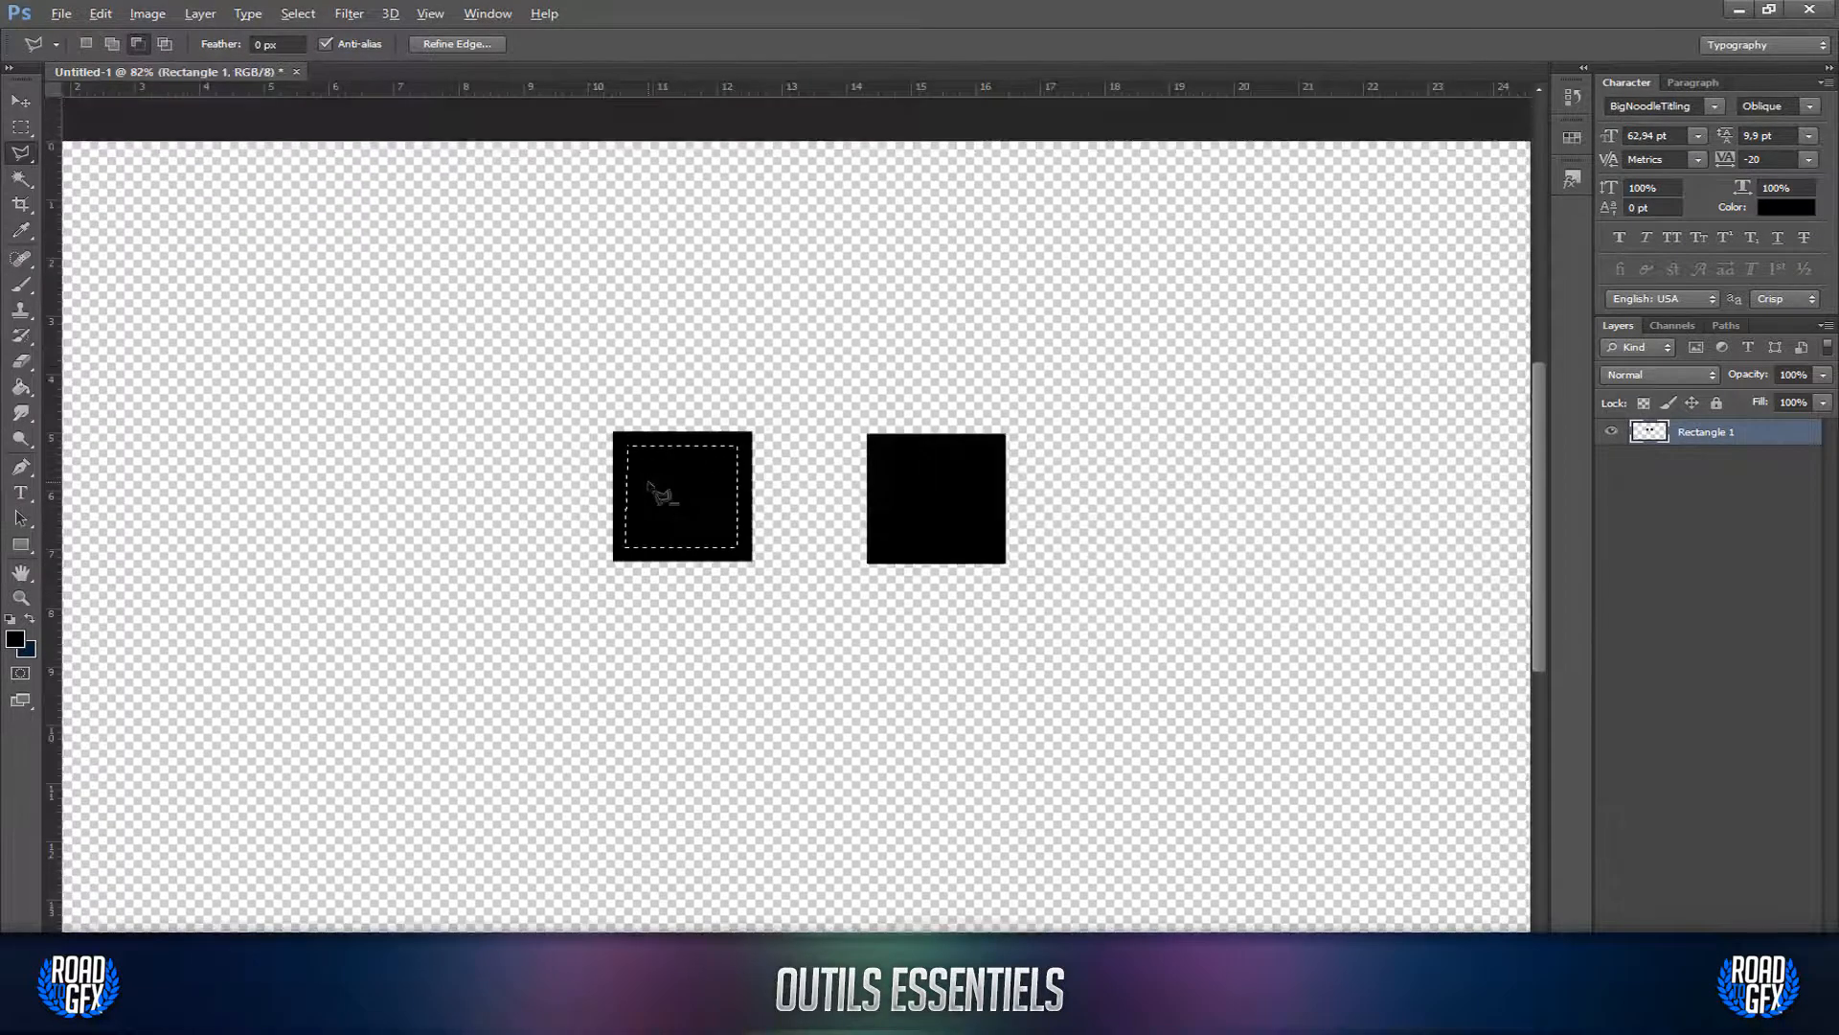
scroll(652, 488, up, 2)
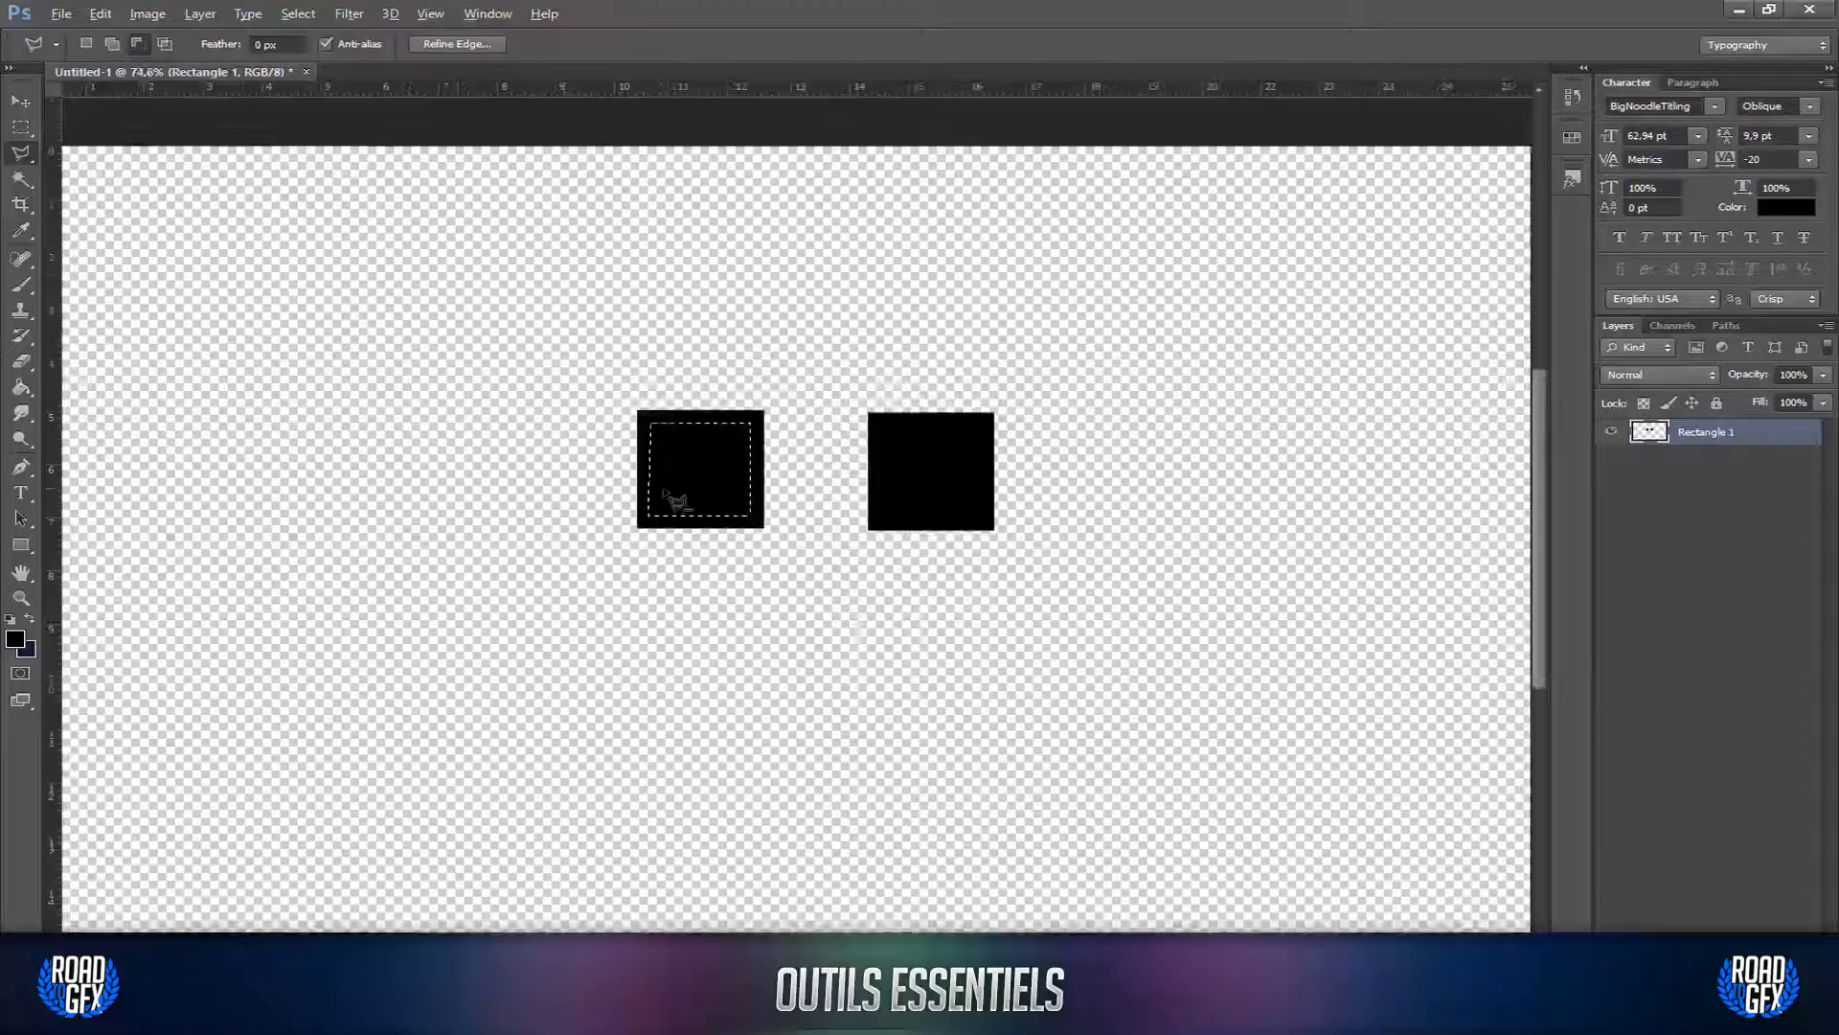
Step: Move the selected inner area straight down below its black frame with the Move tool and deselect it
click(26, 102)
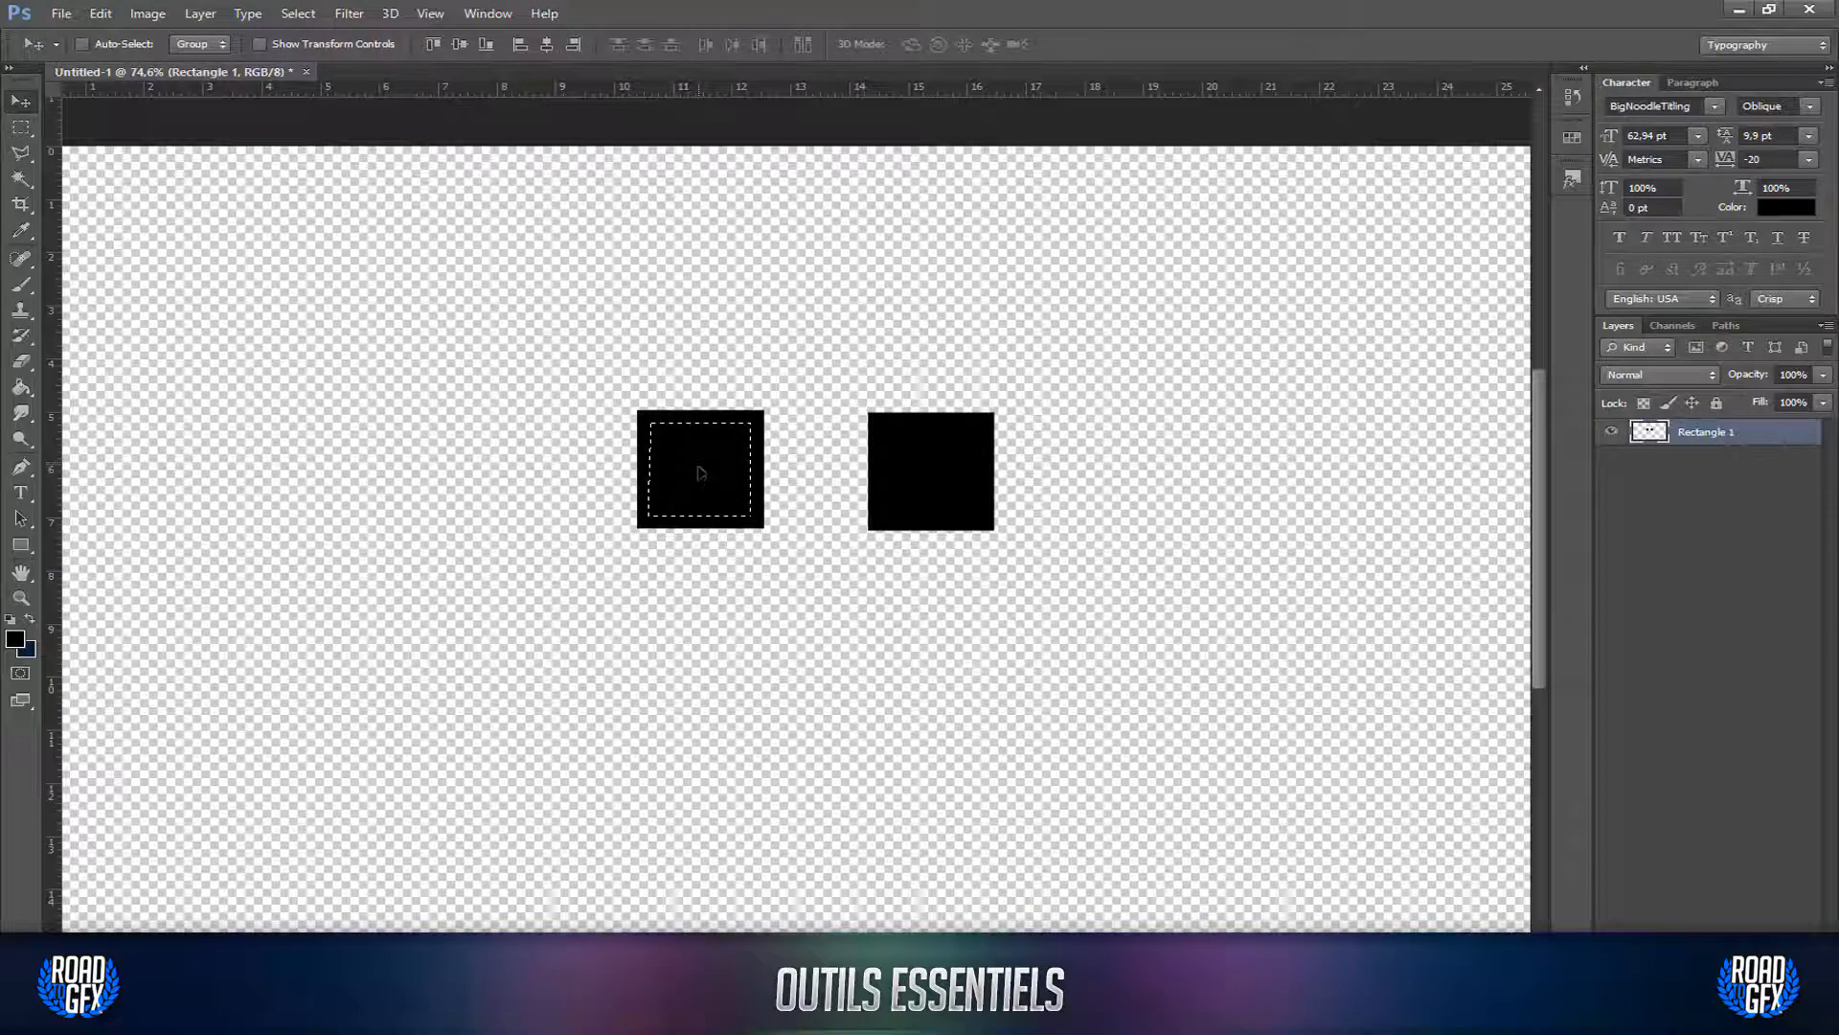
drag(704, 479, 698, 661)
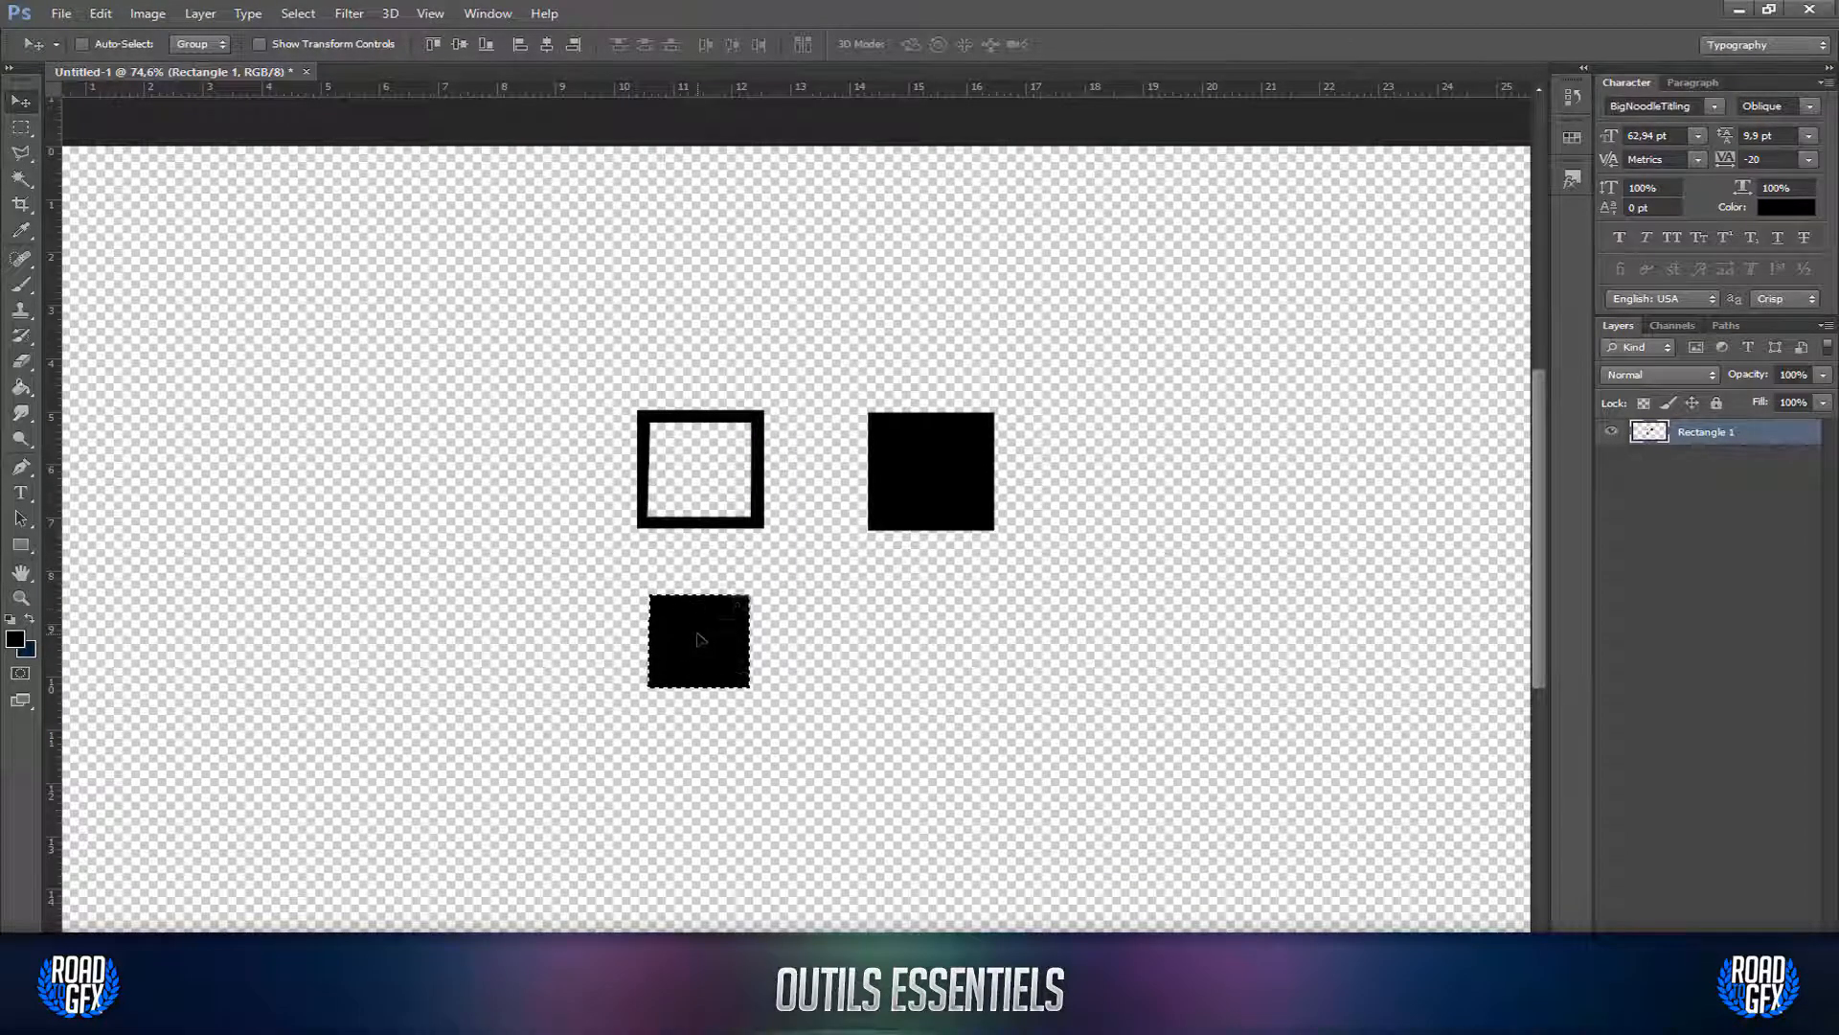
key(m)
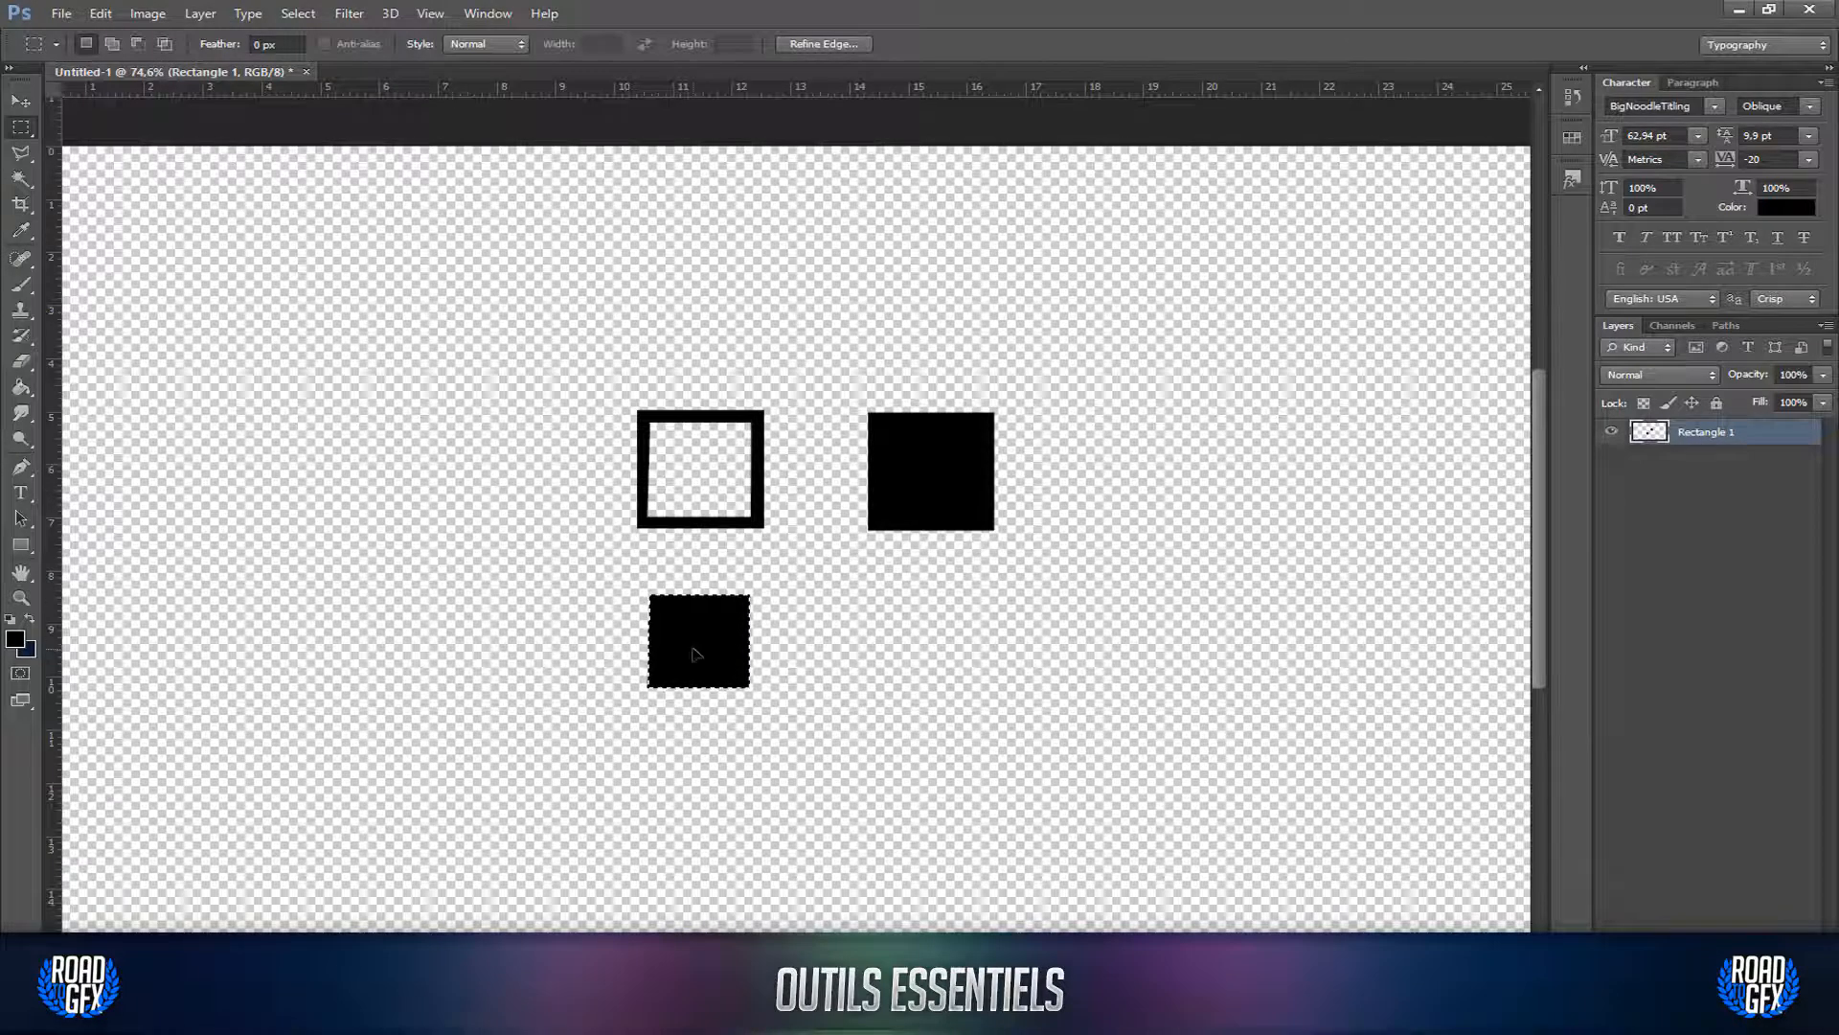
right_click(704, 655)
click(757, 245)
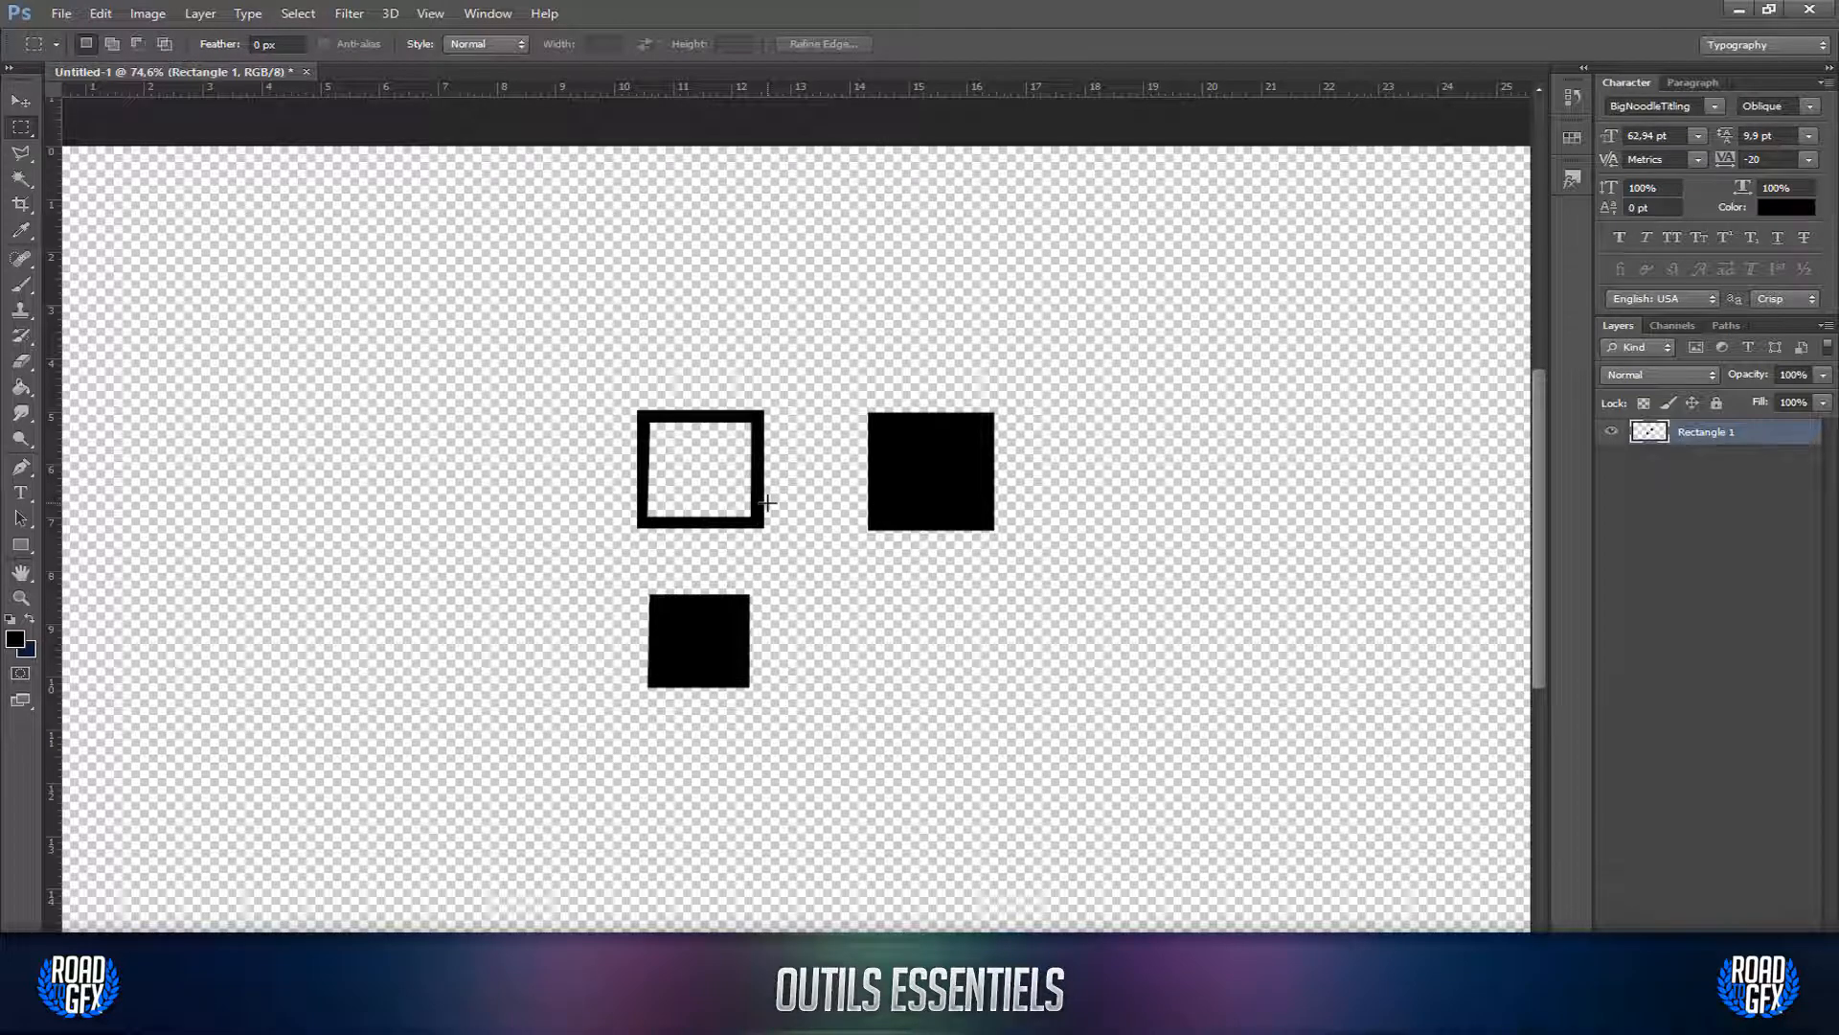
click(27, 154)
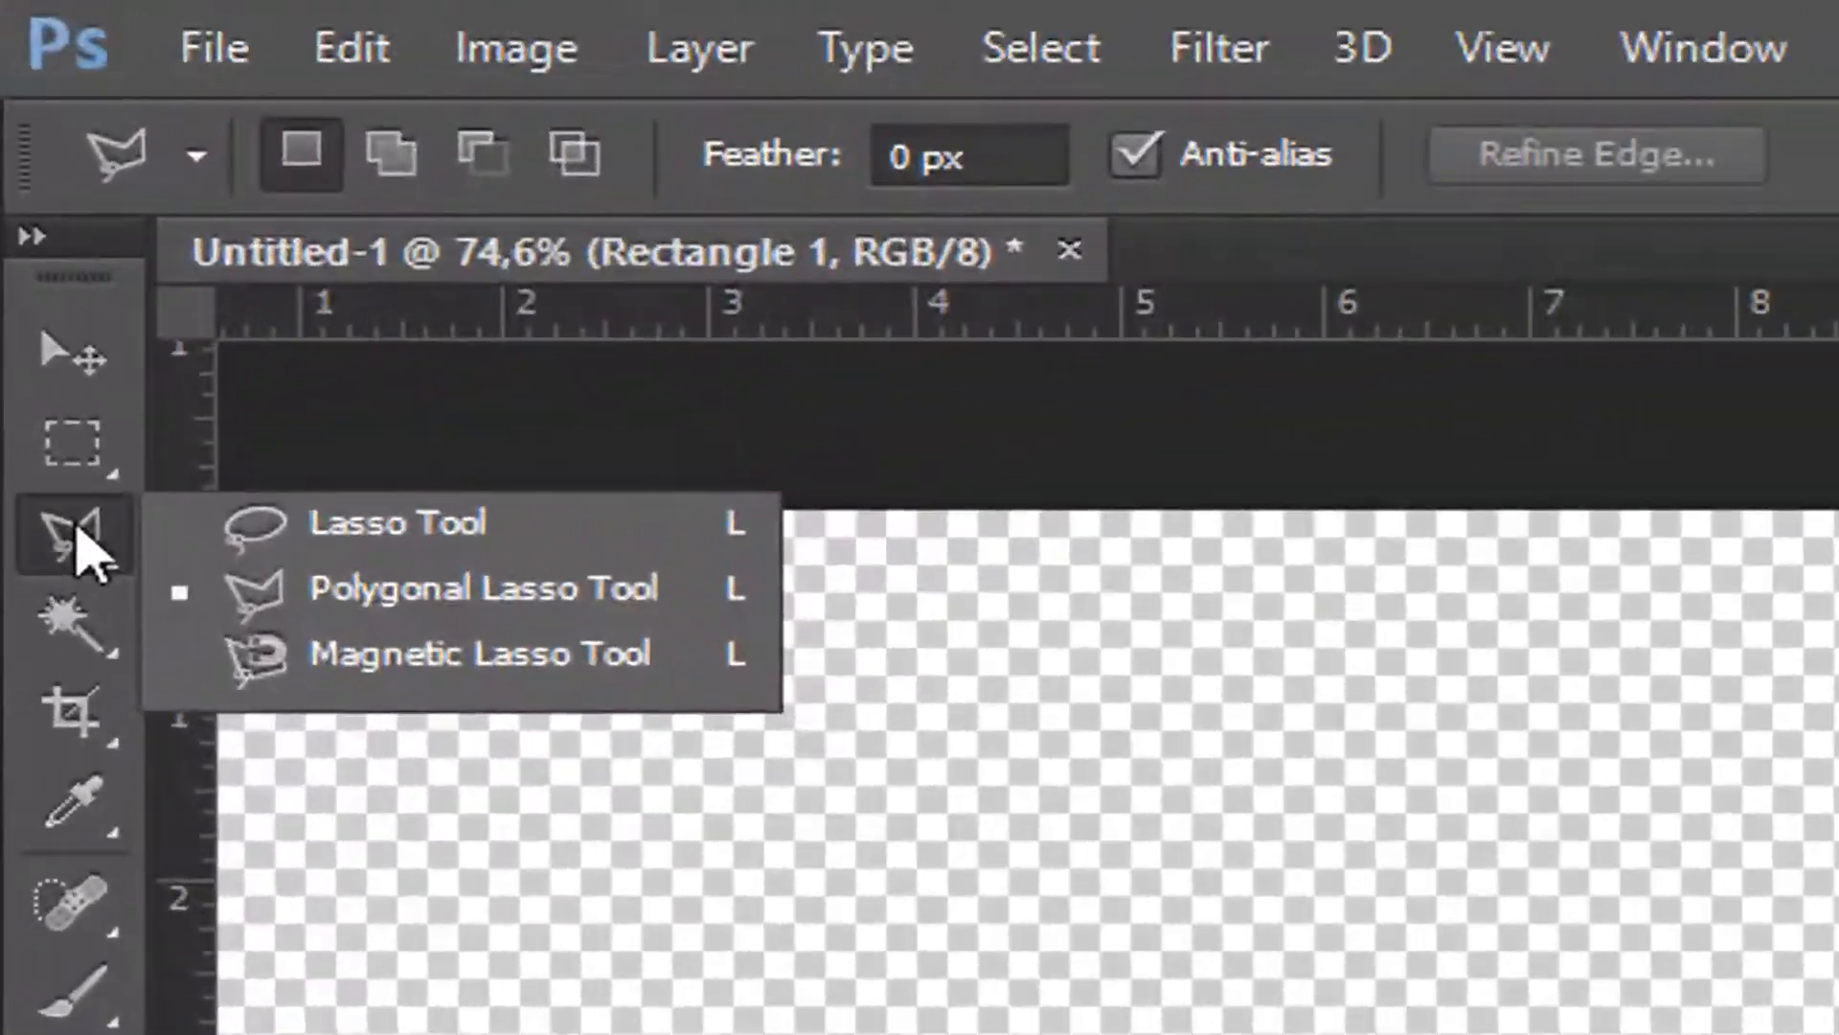
click(428, 618)
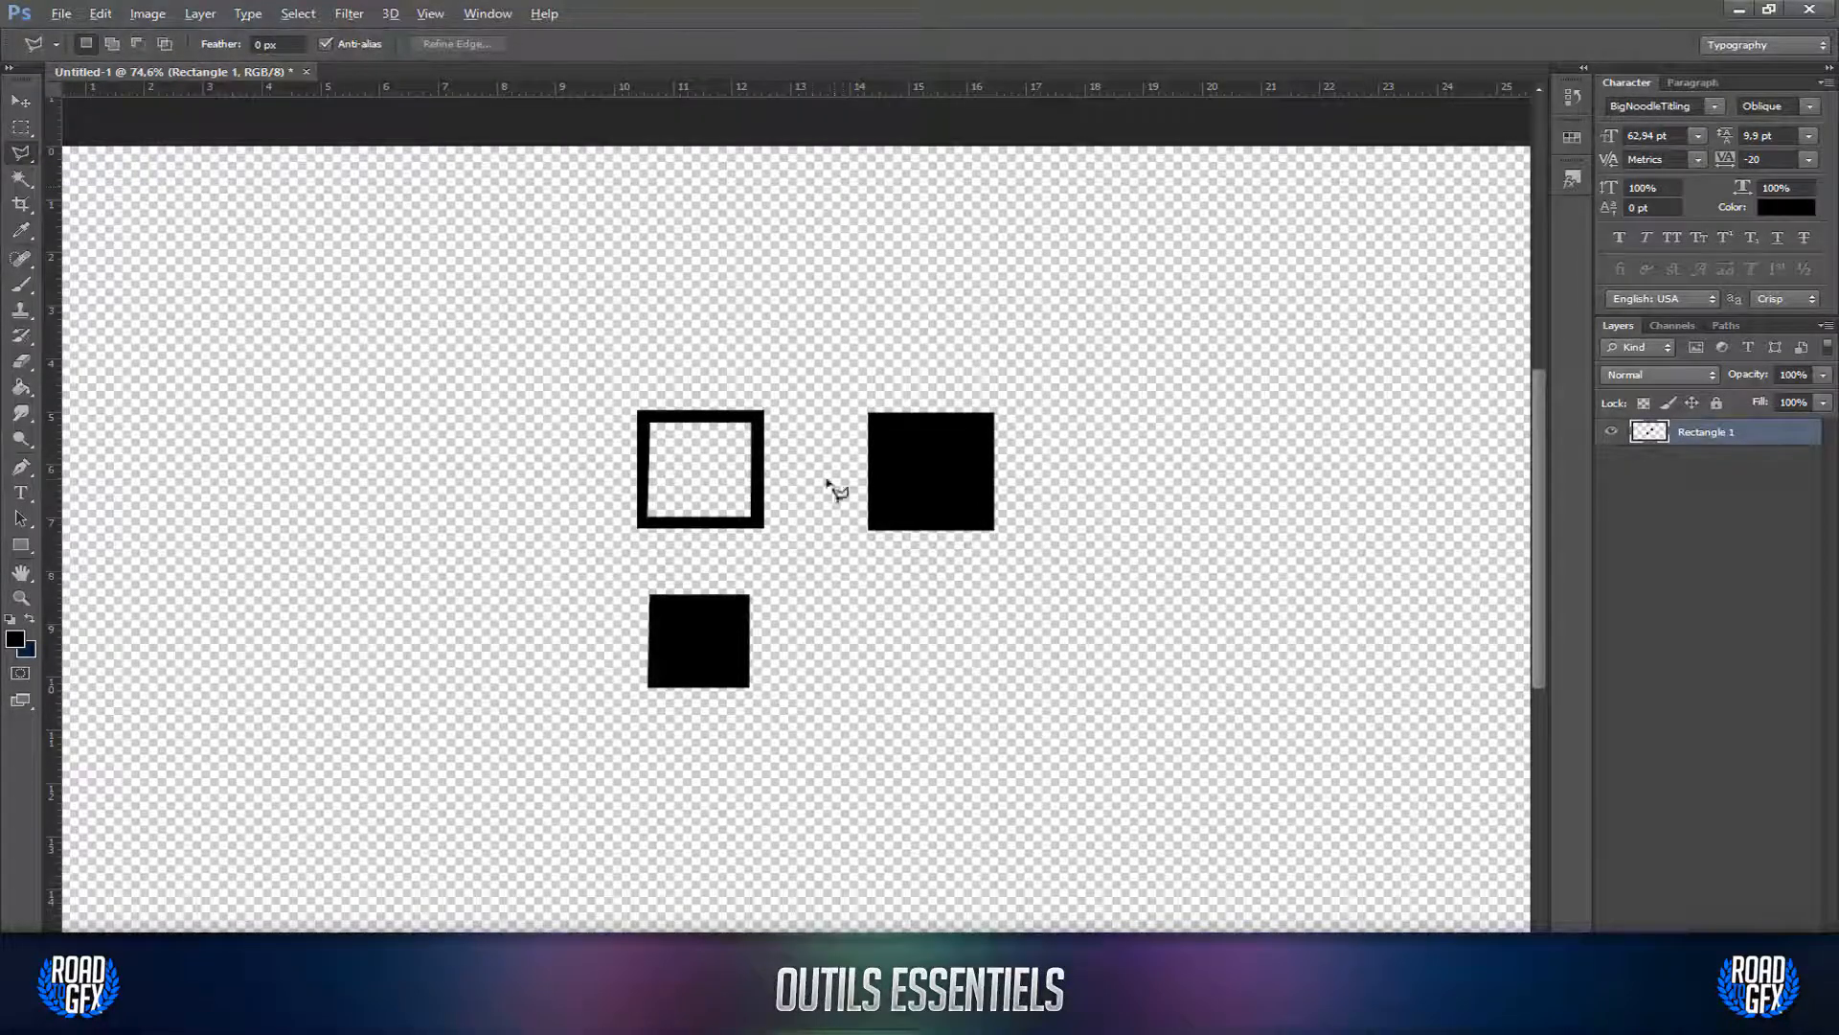
scroll(830, 484, up, 2)
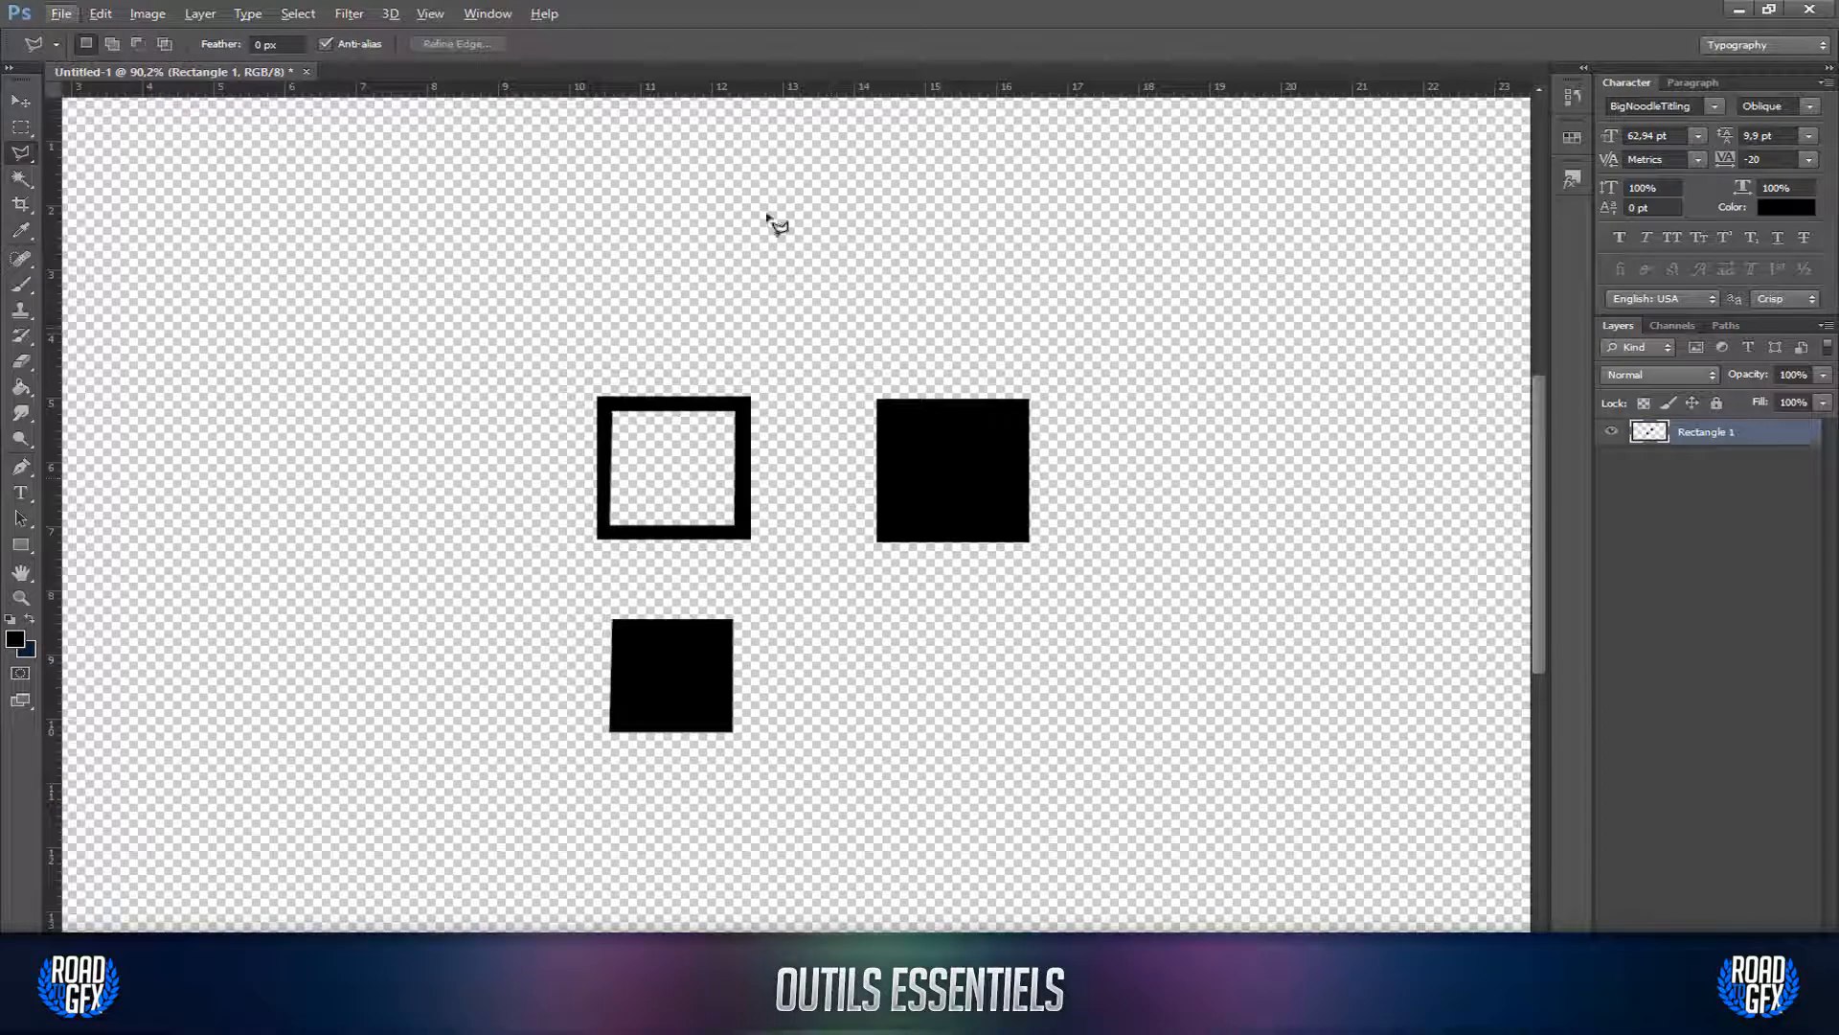
click(20, 99)
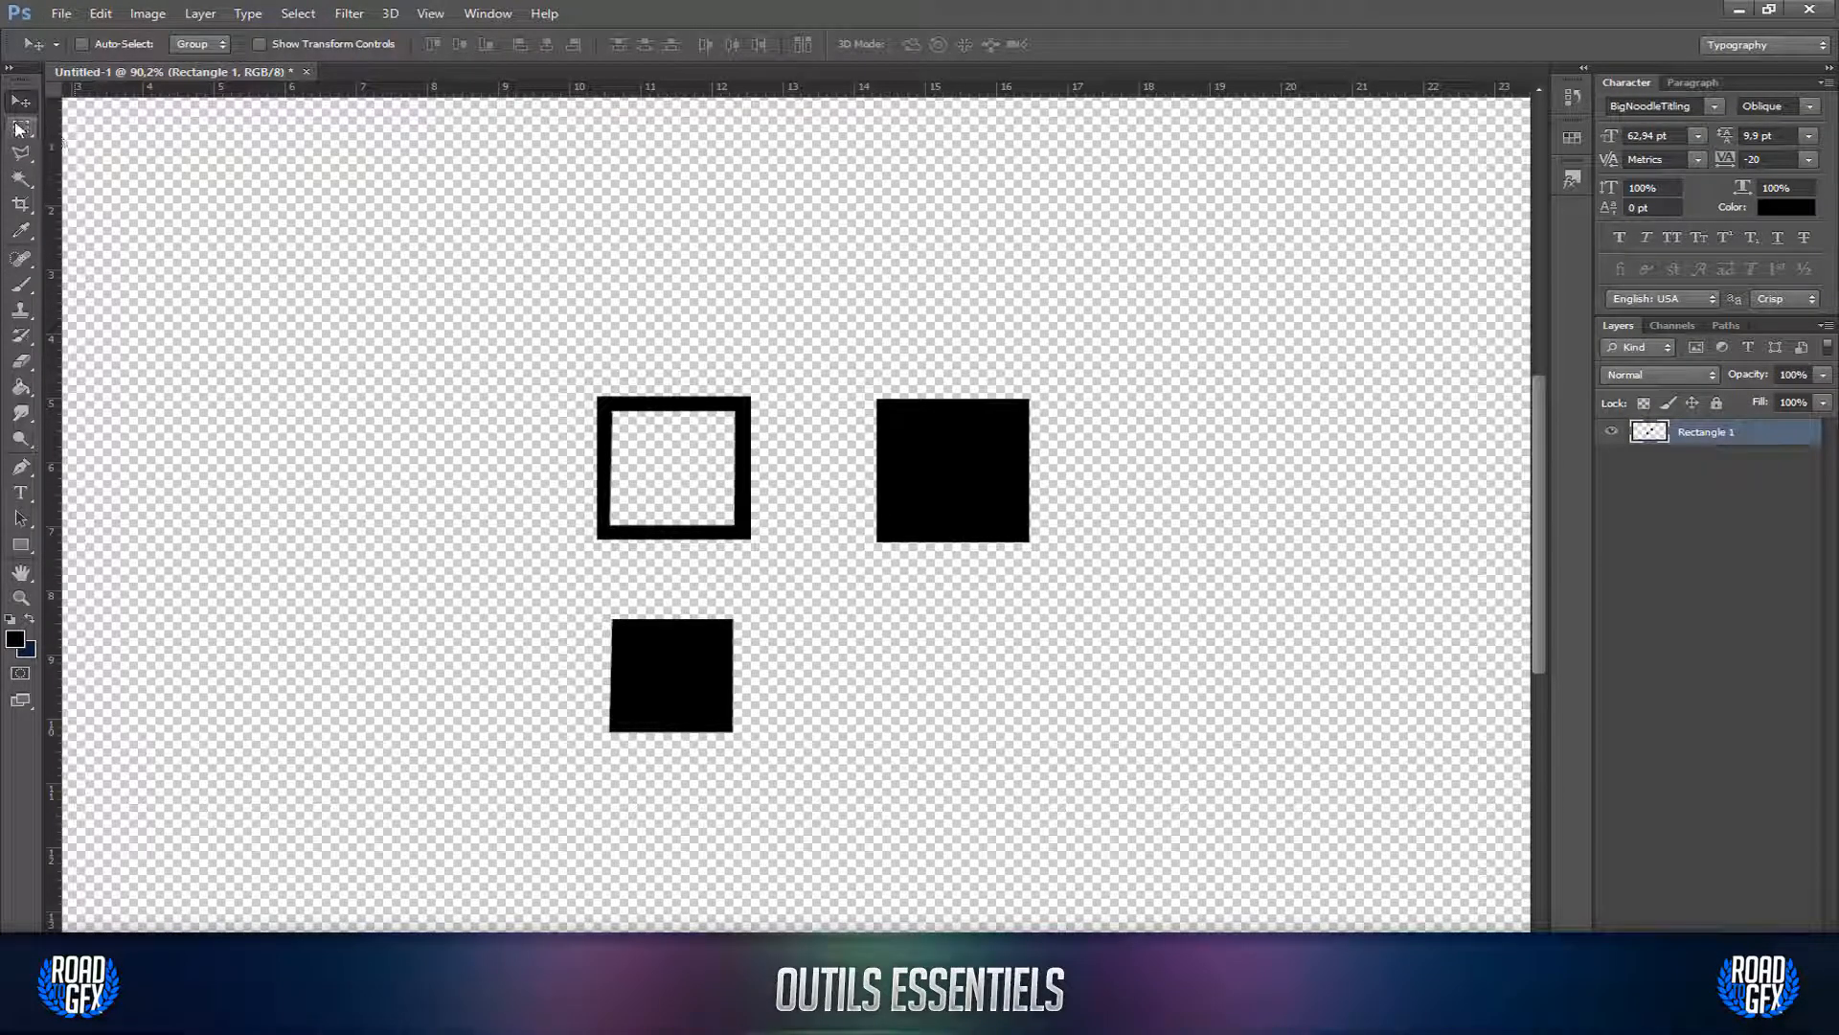
click(21, 127)
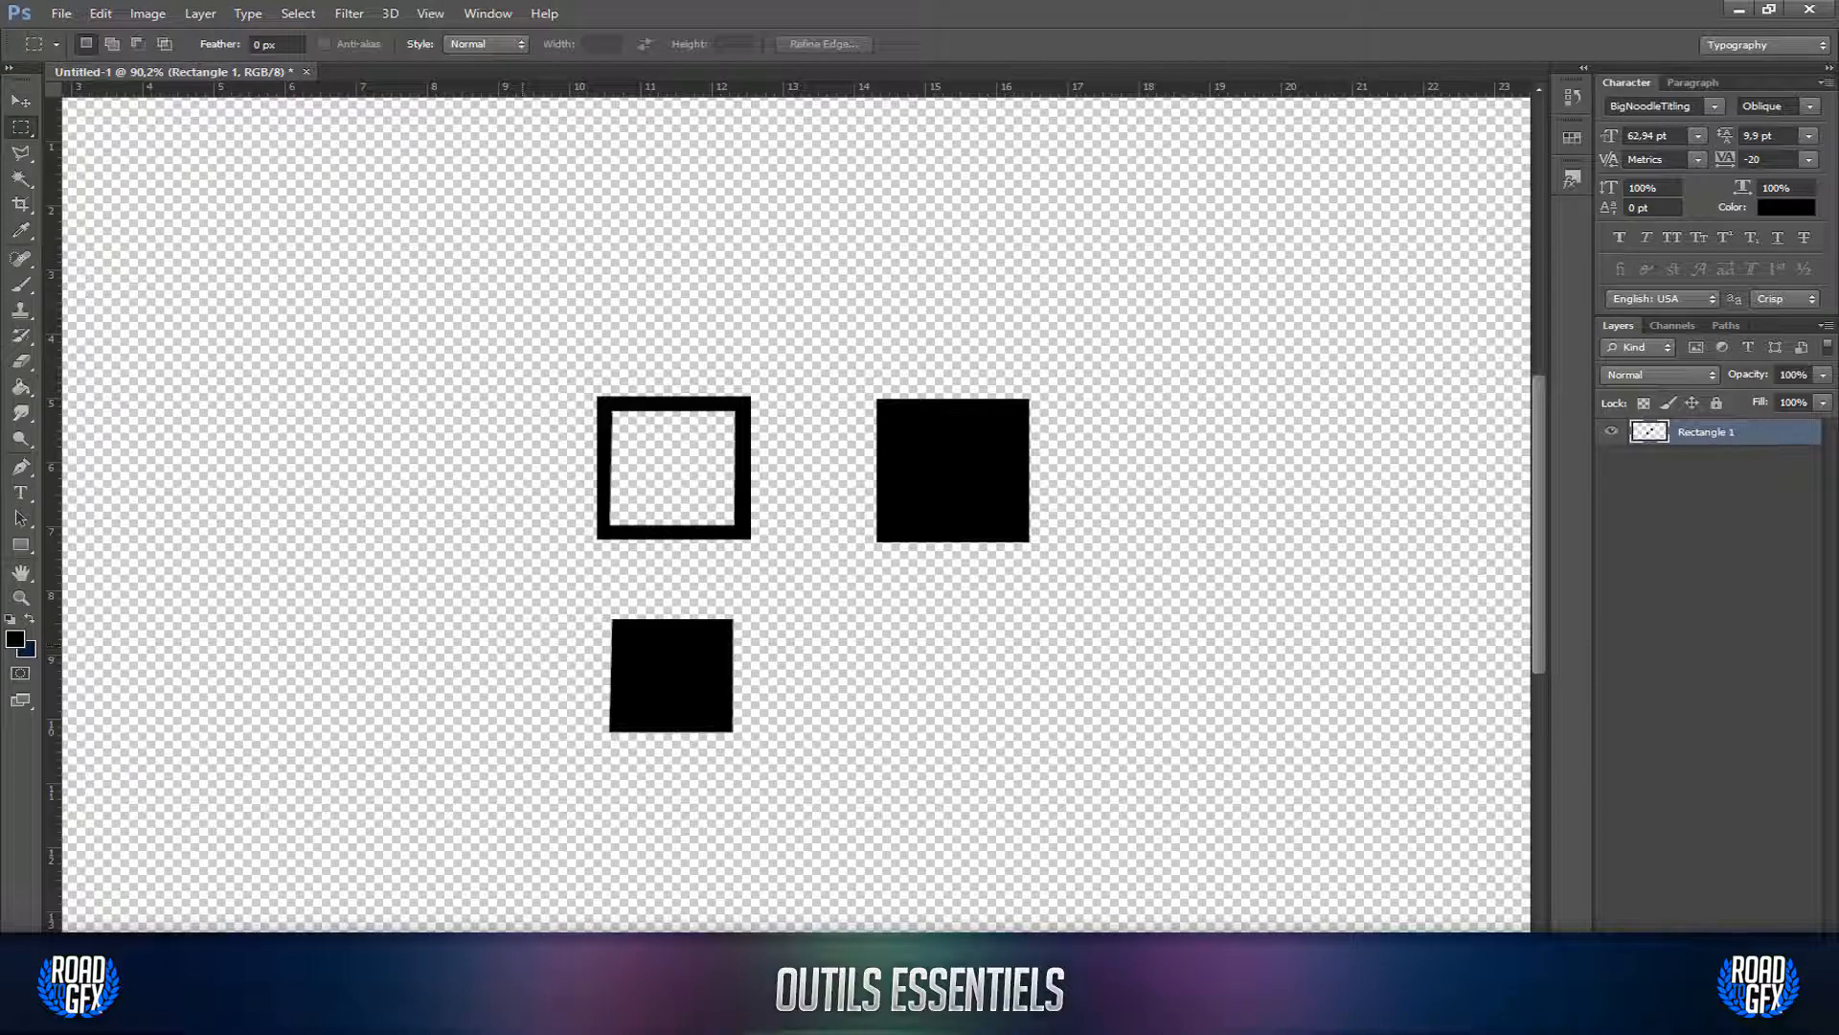
key(ctrl+shift+alt+n)
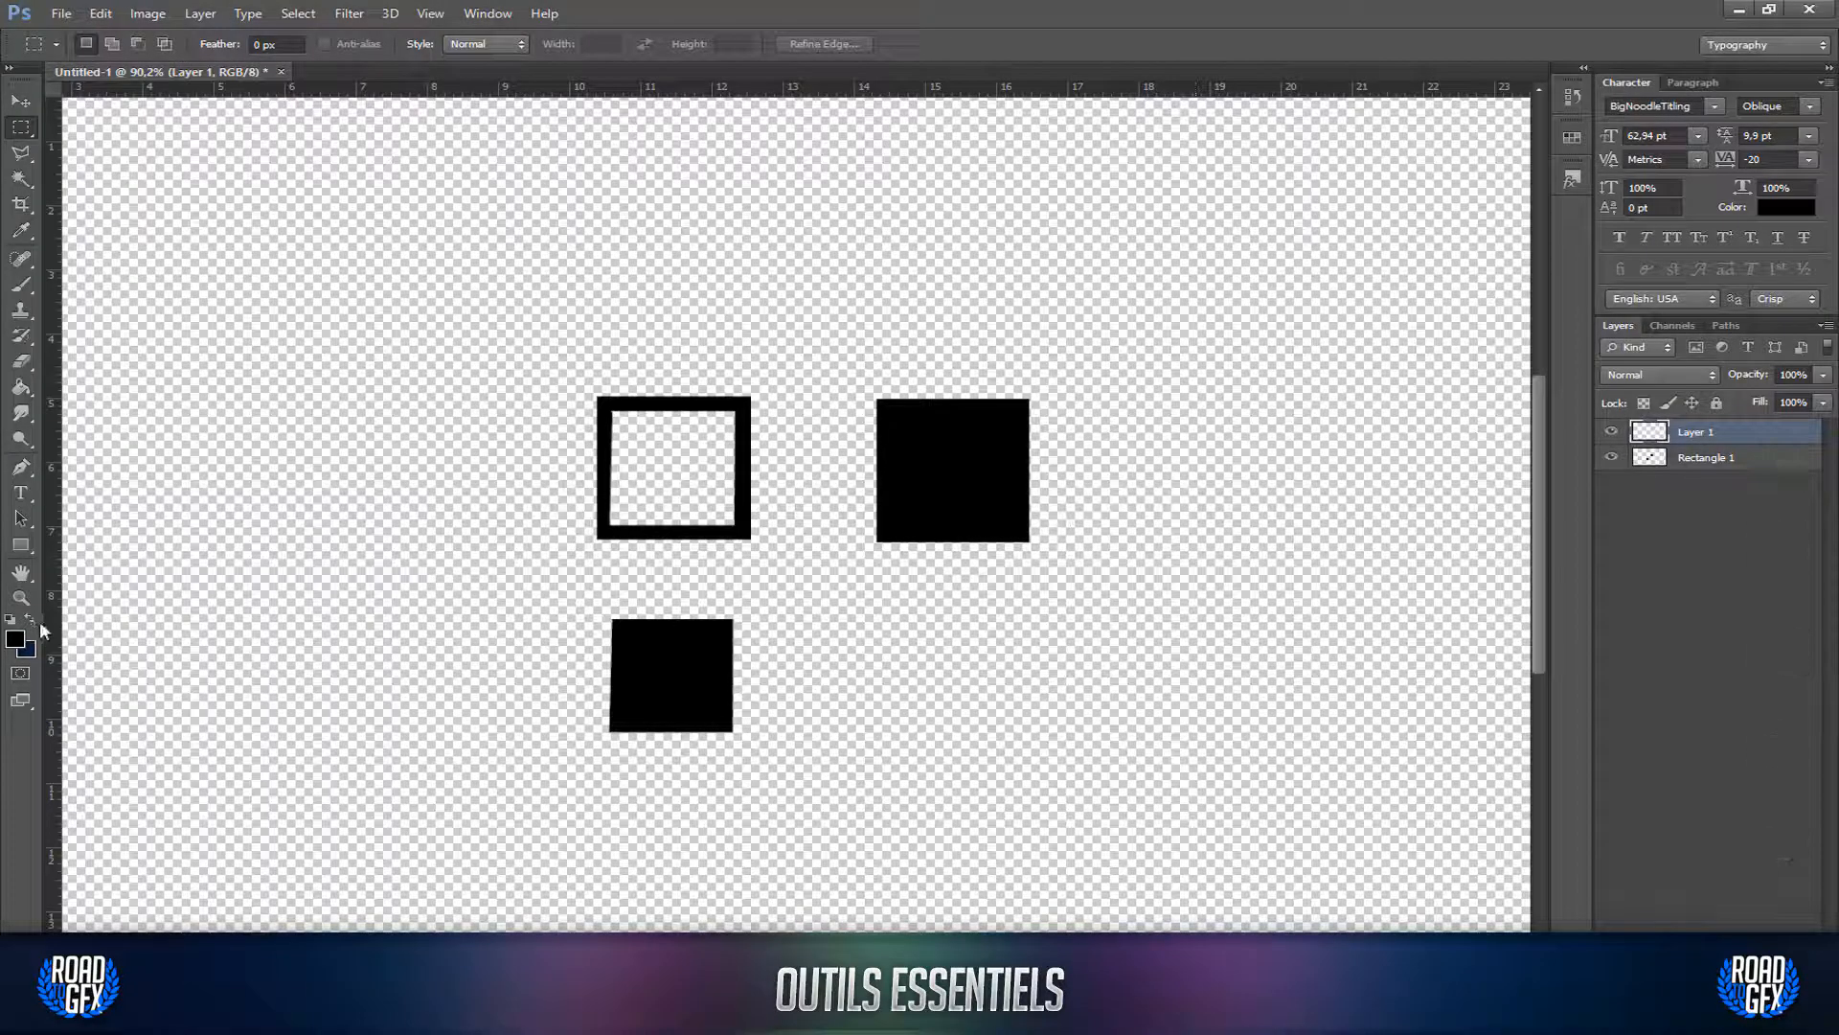
key(ctrl+z)
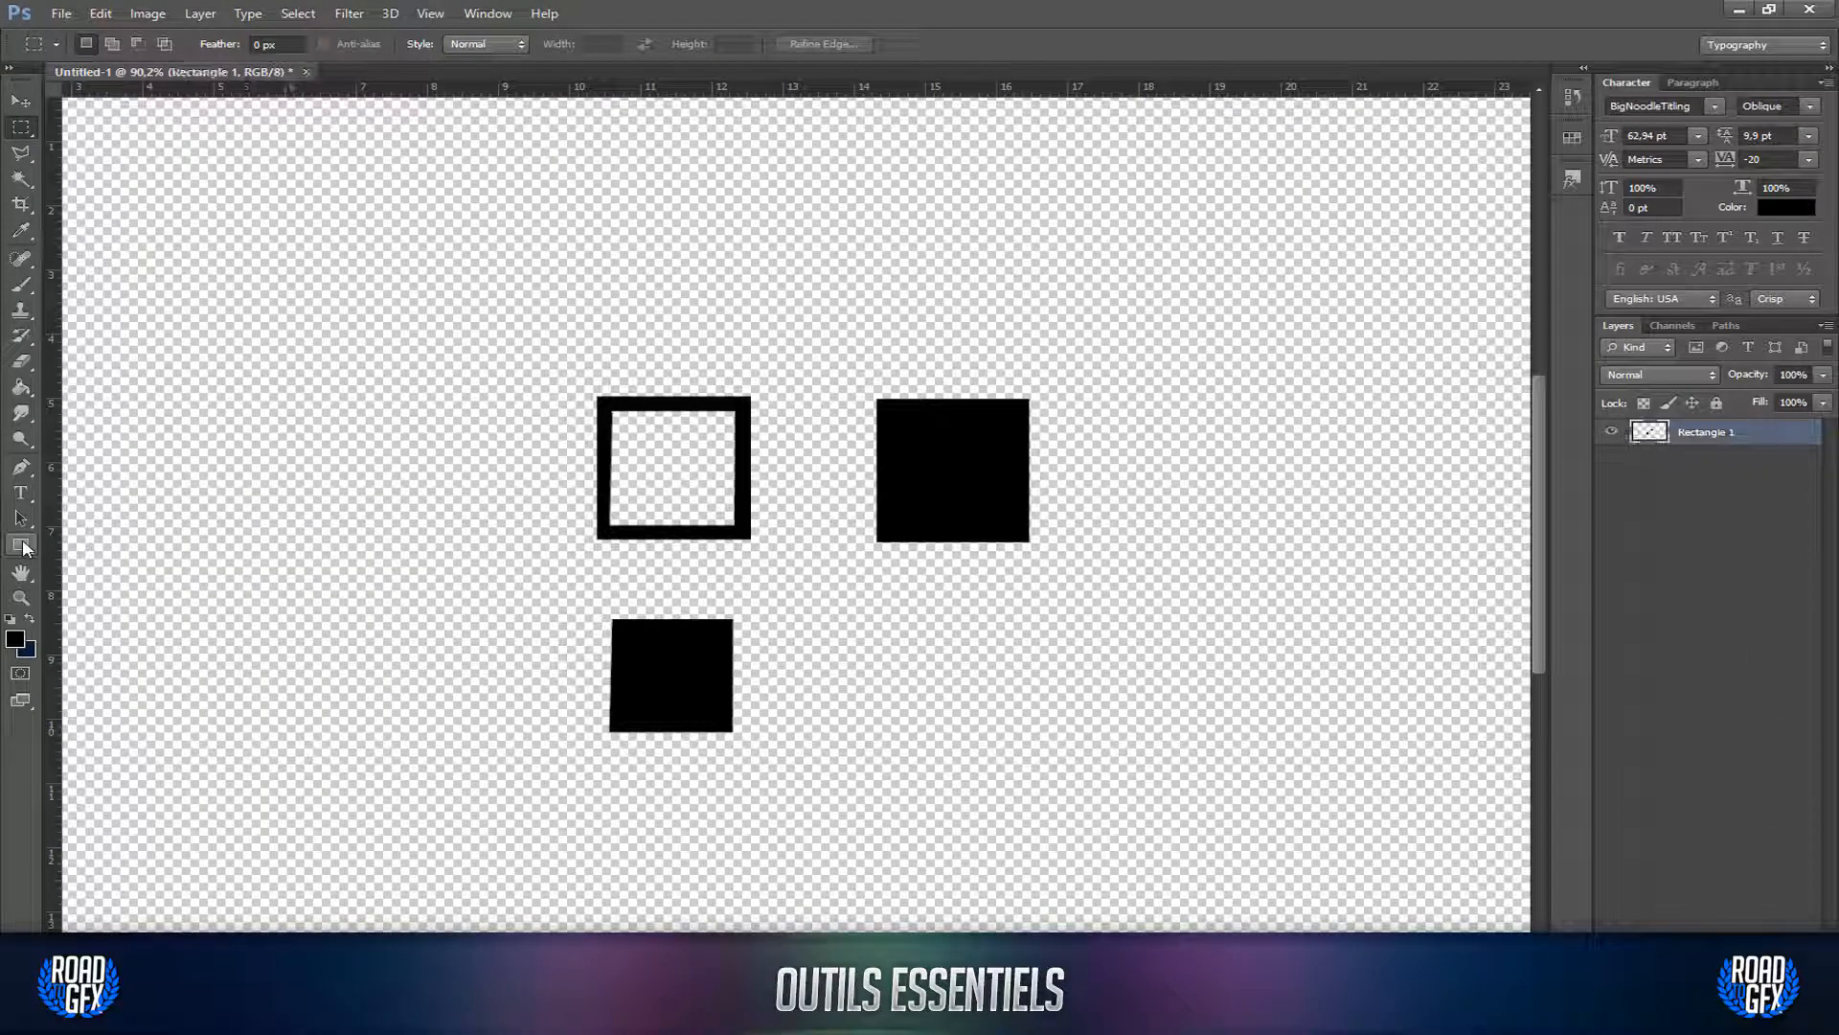
Step: Draw a dark blue (#061f39) rectangle, slightly smaller than the right black square, on top of that square with the Rectangle tool
click(23, 546)
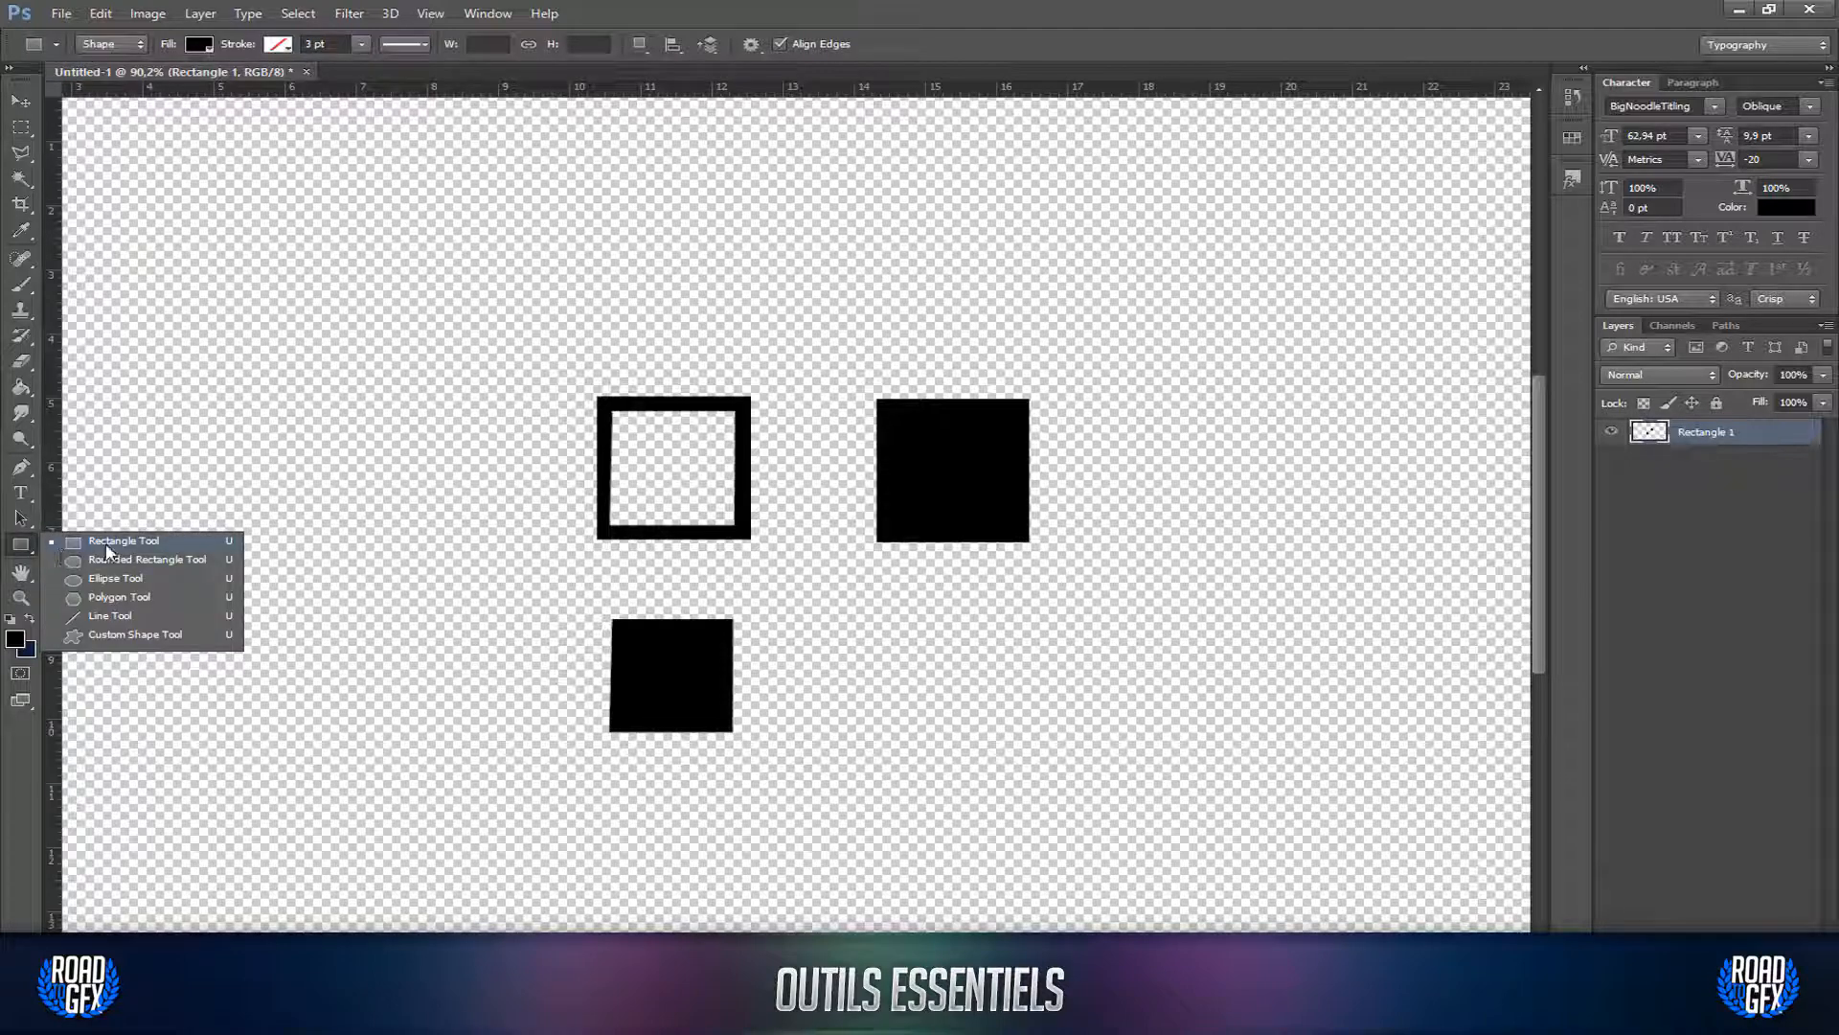
click(108, 542)
drag(268, 283, 975, 465)
click(34, 99)
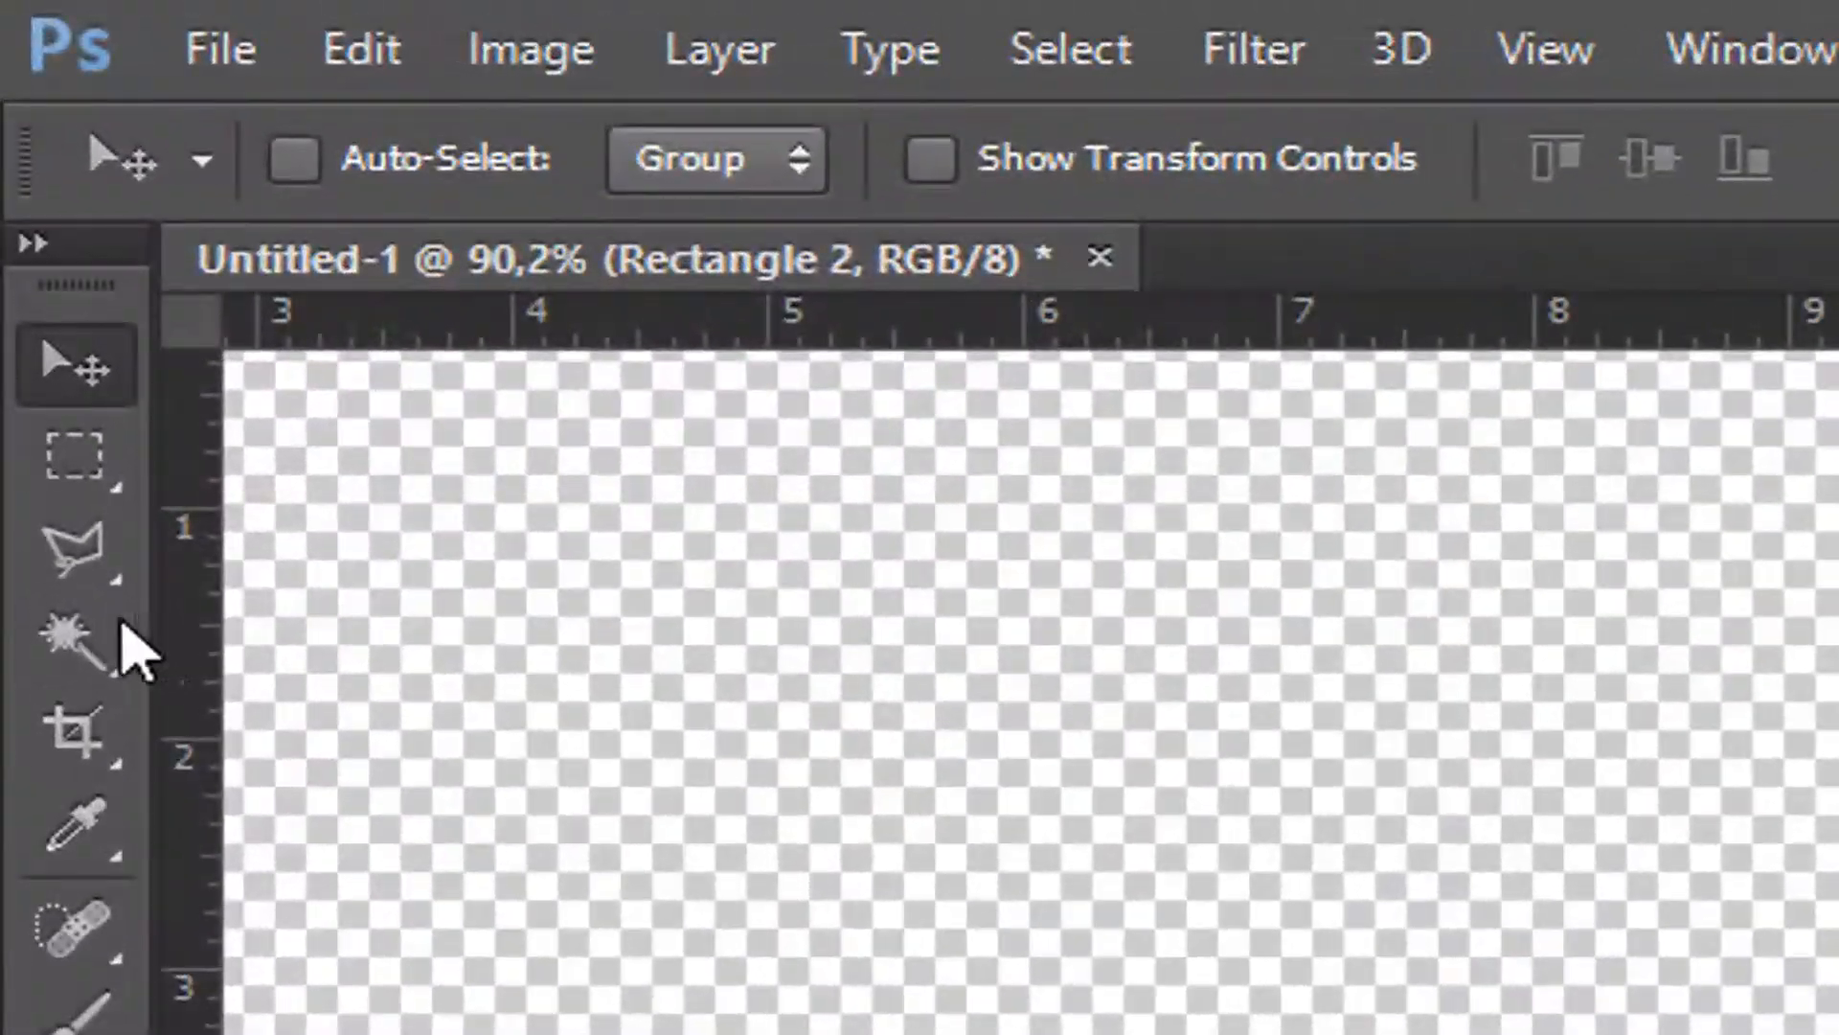
Step: Rasterize the Rectangle 2 shape layer and select its blue area with the Magic Wand tool at tolerance 32
click(31, 176)
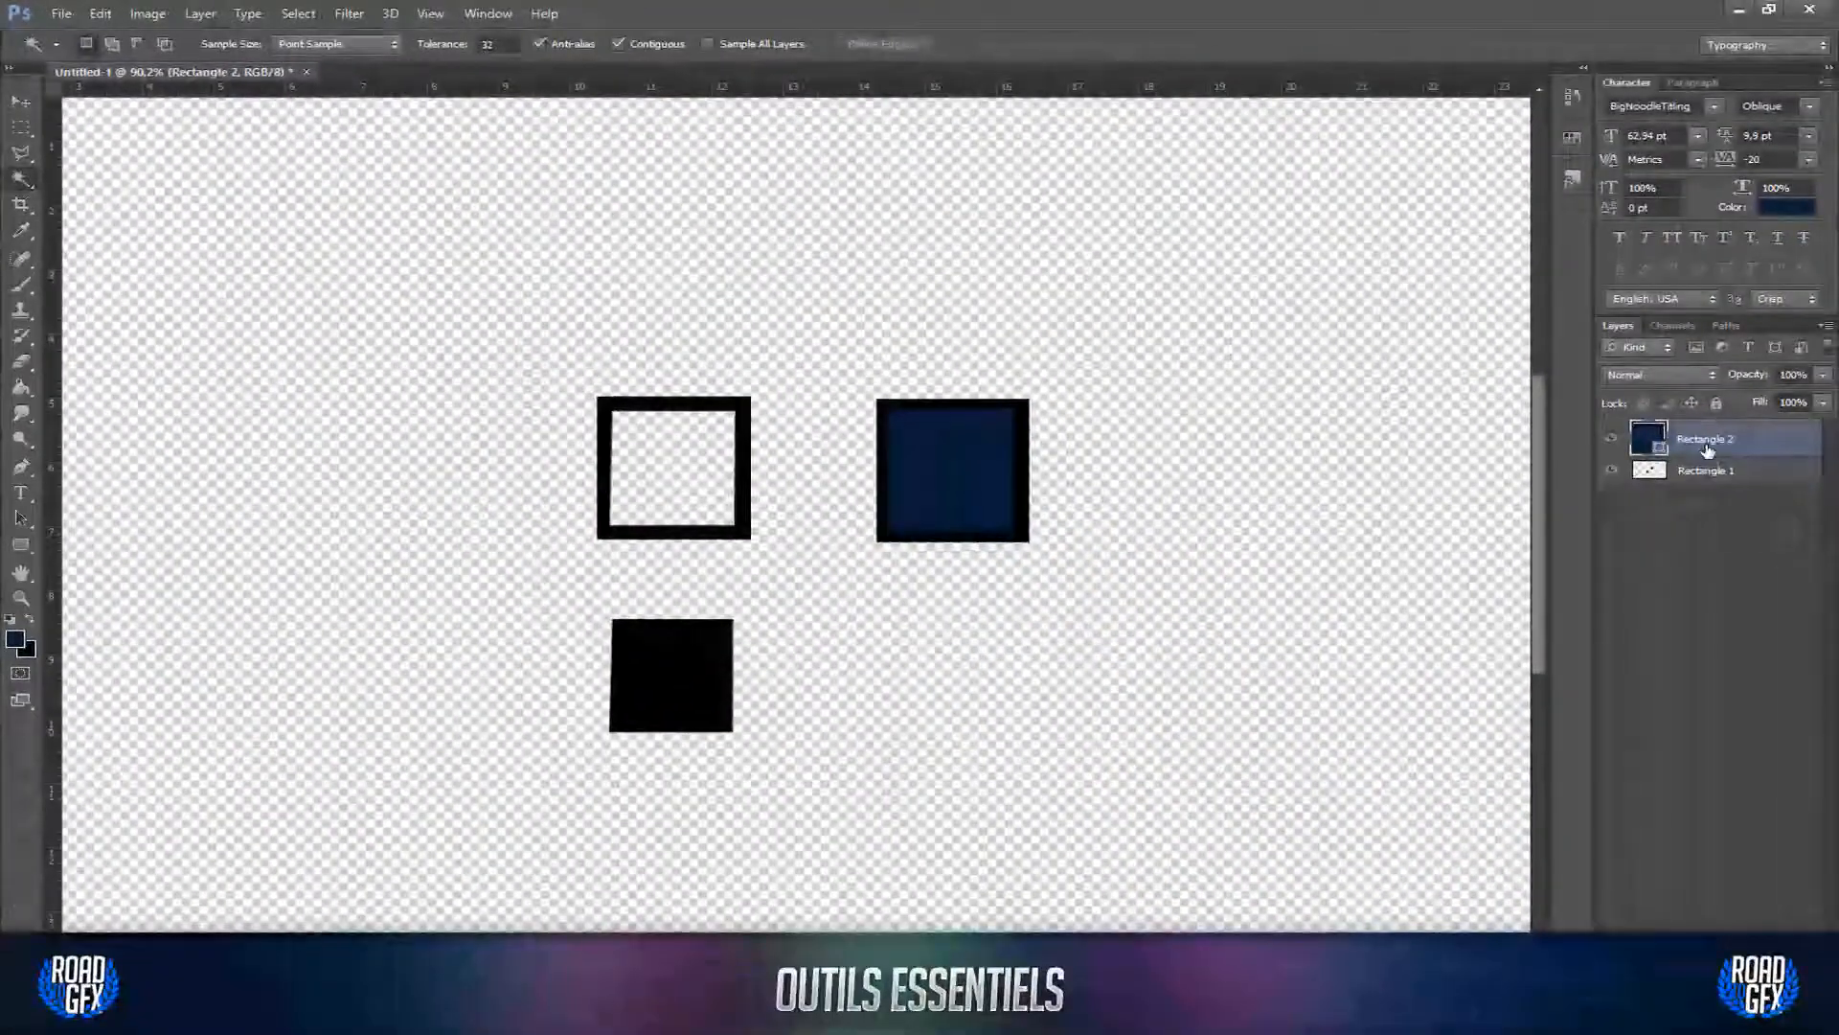
right_click(1607, 433)
click(1546, 393)
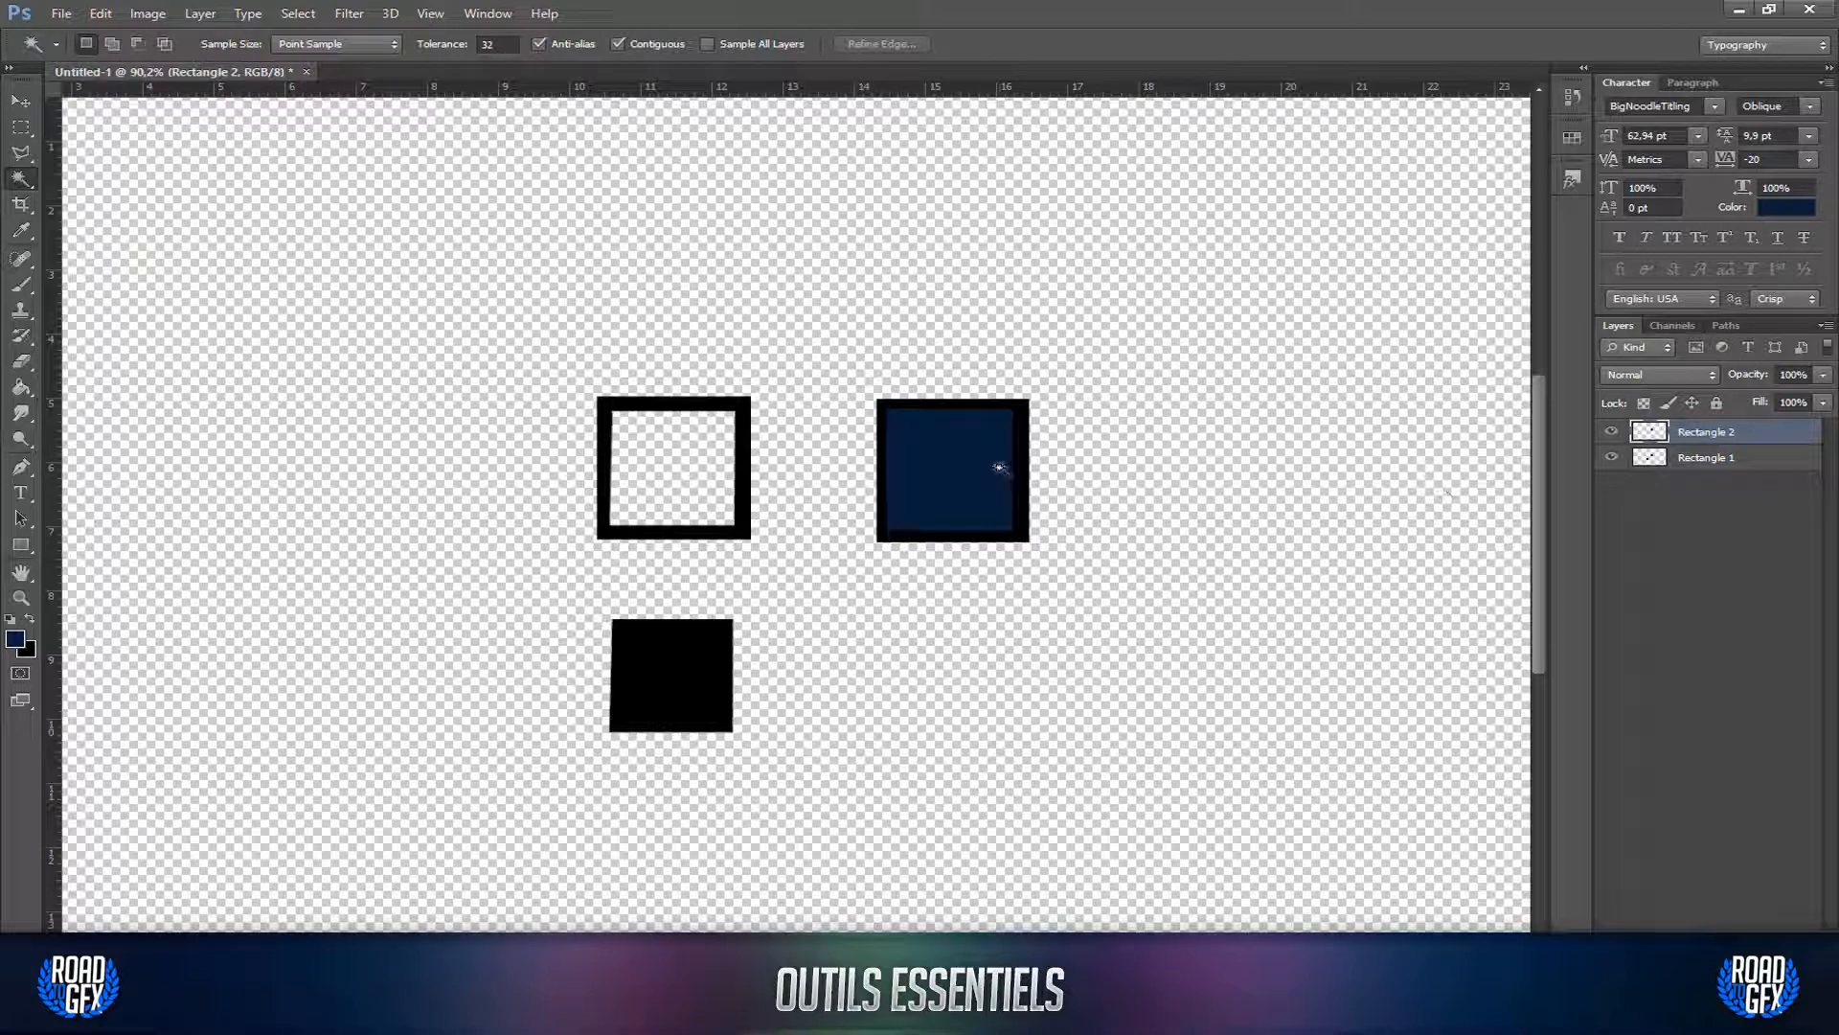
click(981, 482)
scroll(994, 444, up, 5)
key(alt)
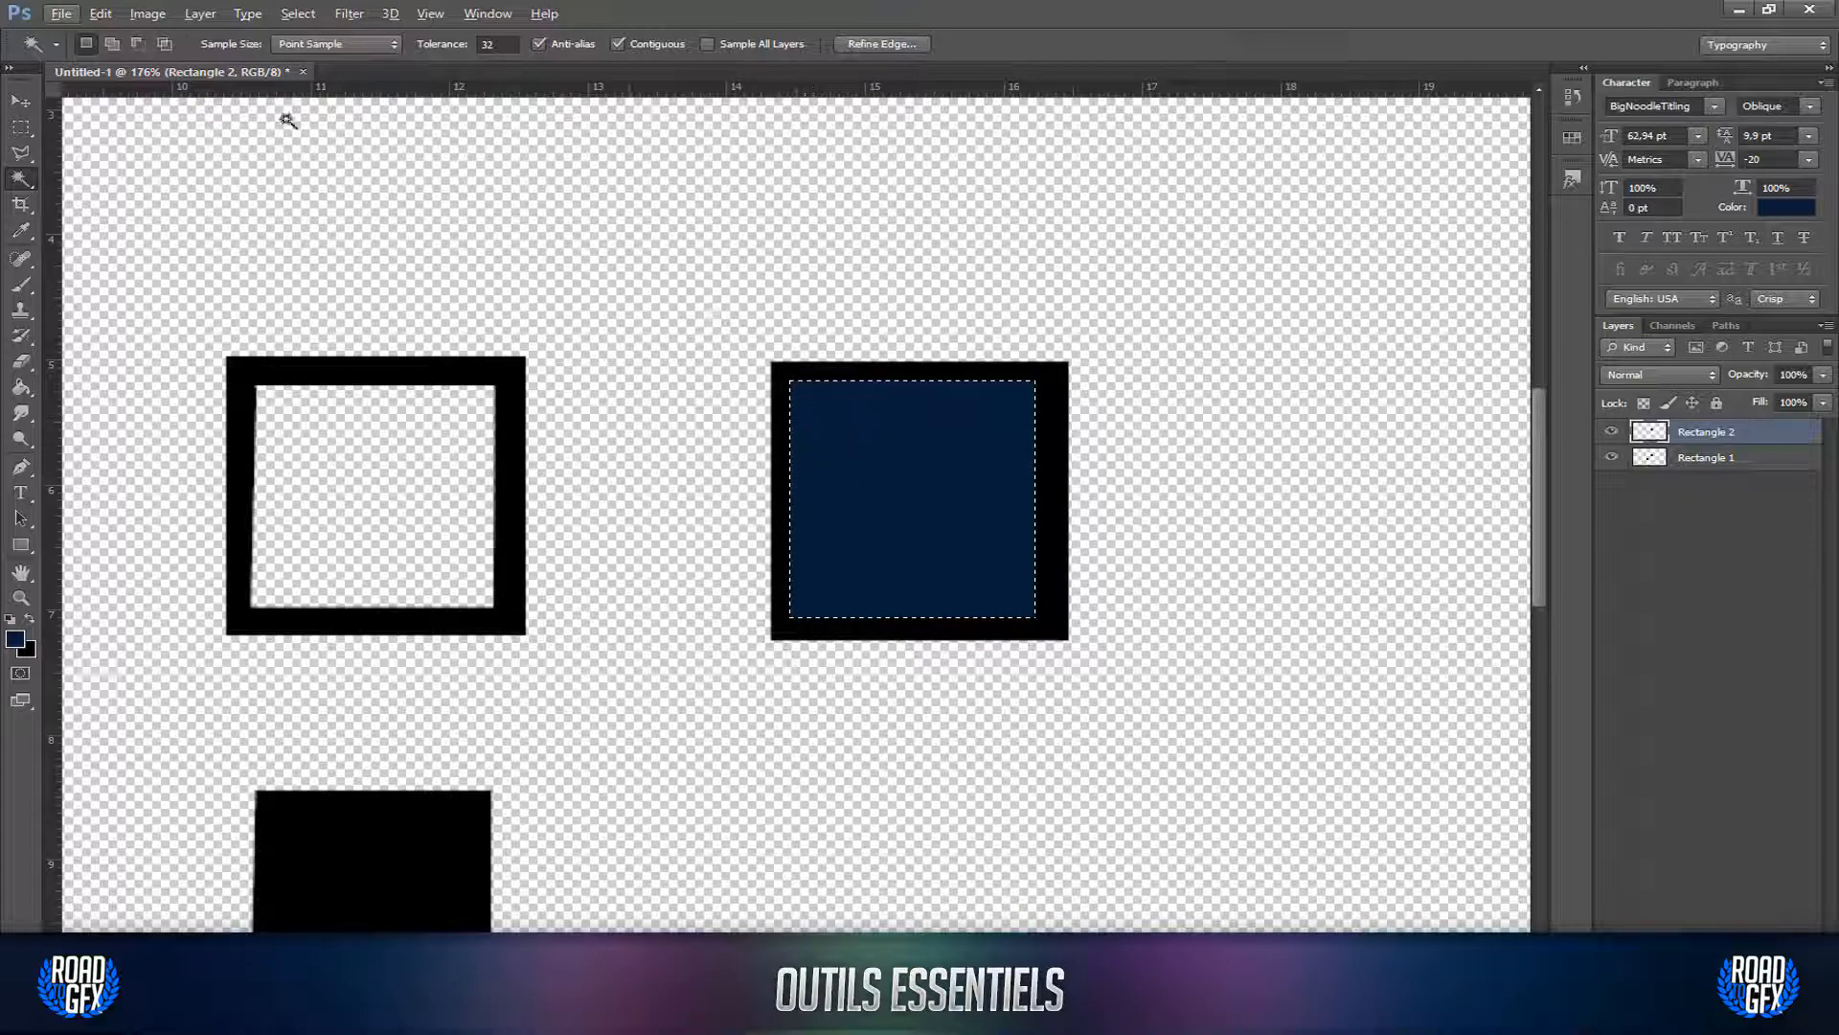
Step: Move the selected blue square slightly down and to the right to centre it within the black square
click(20, 100)
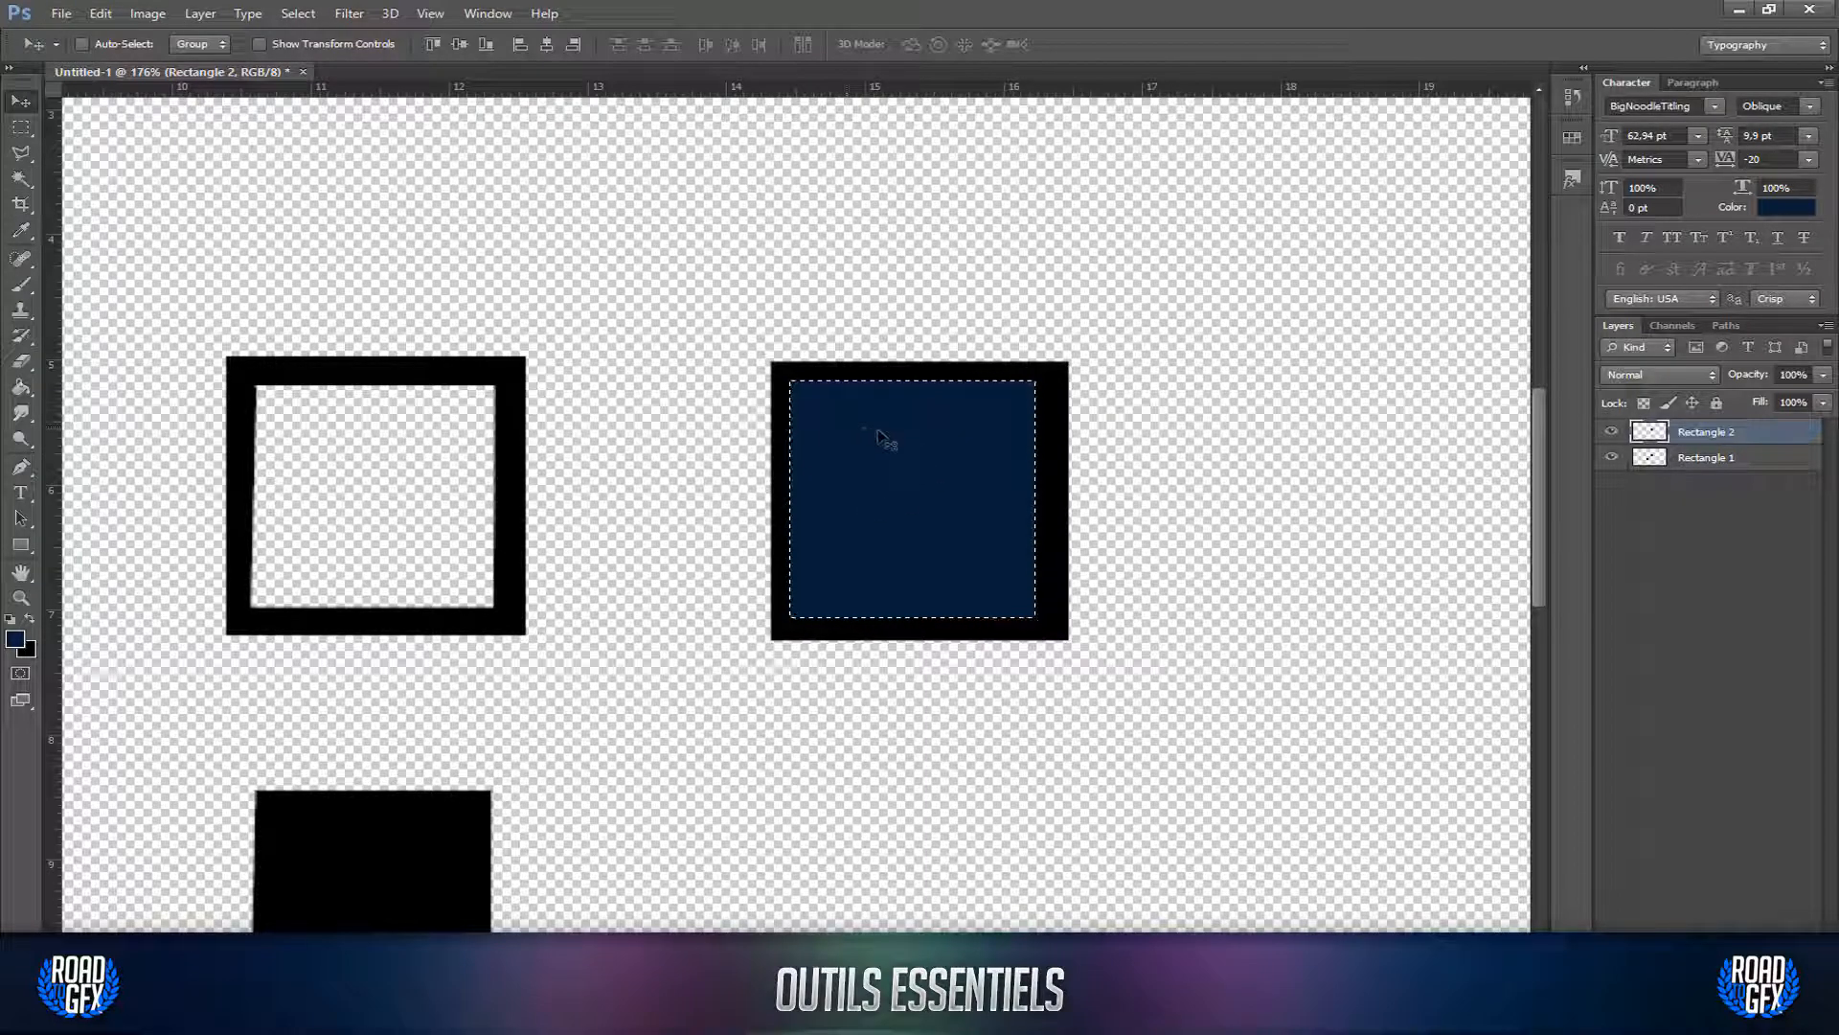
drag(882, 428, 917, 454)
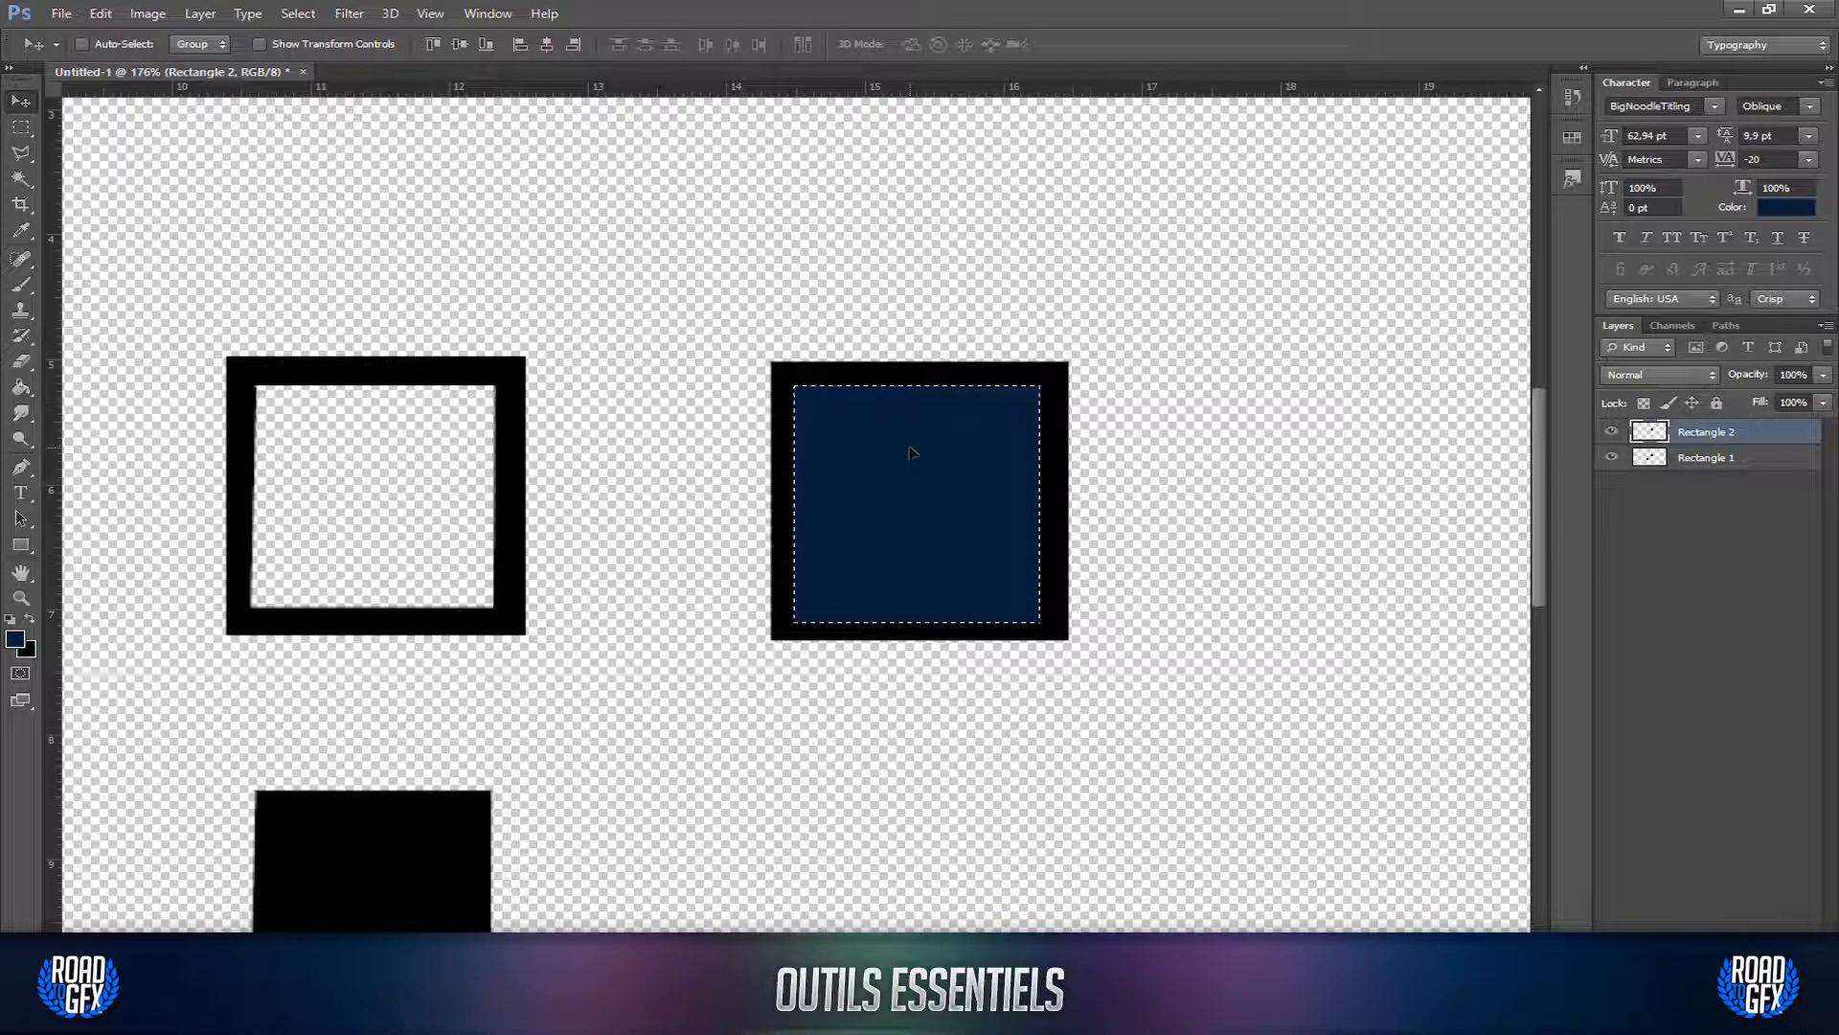
scroll(911, 452, down, 5)
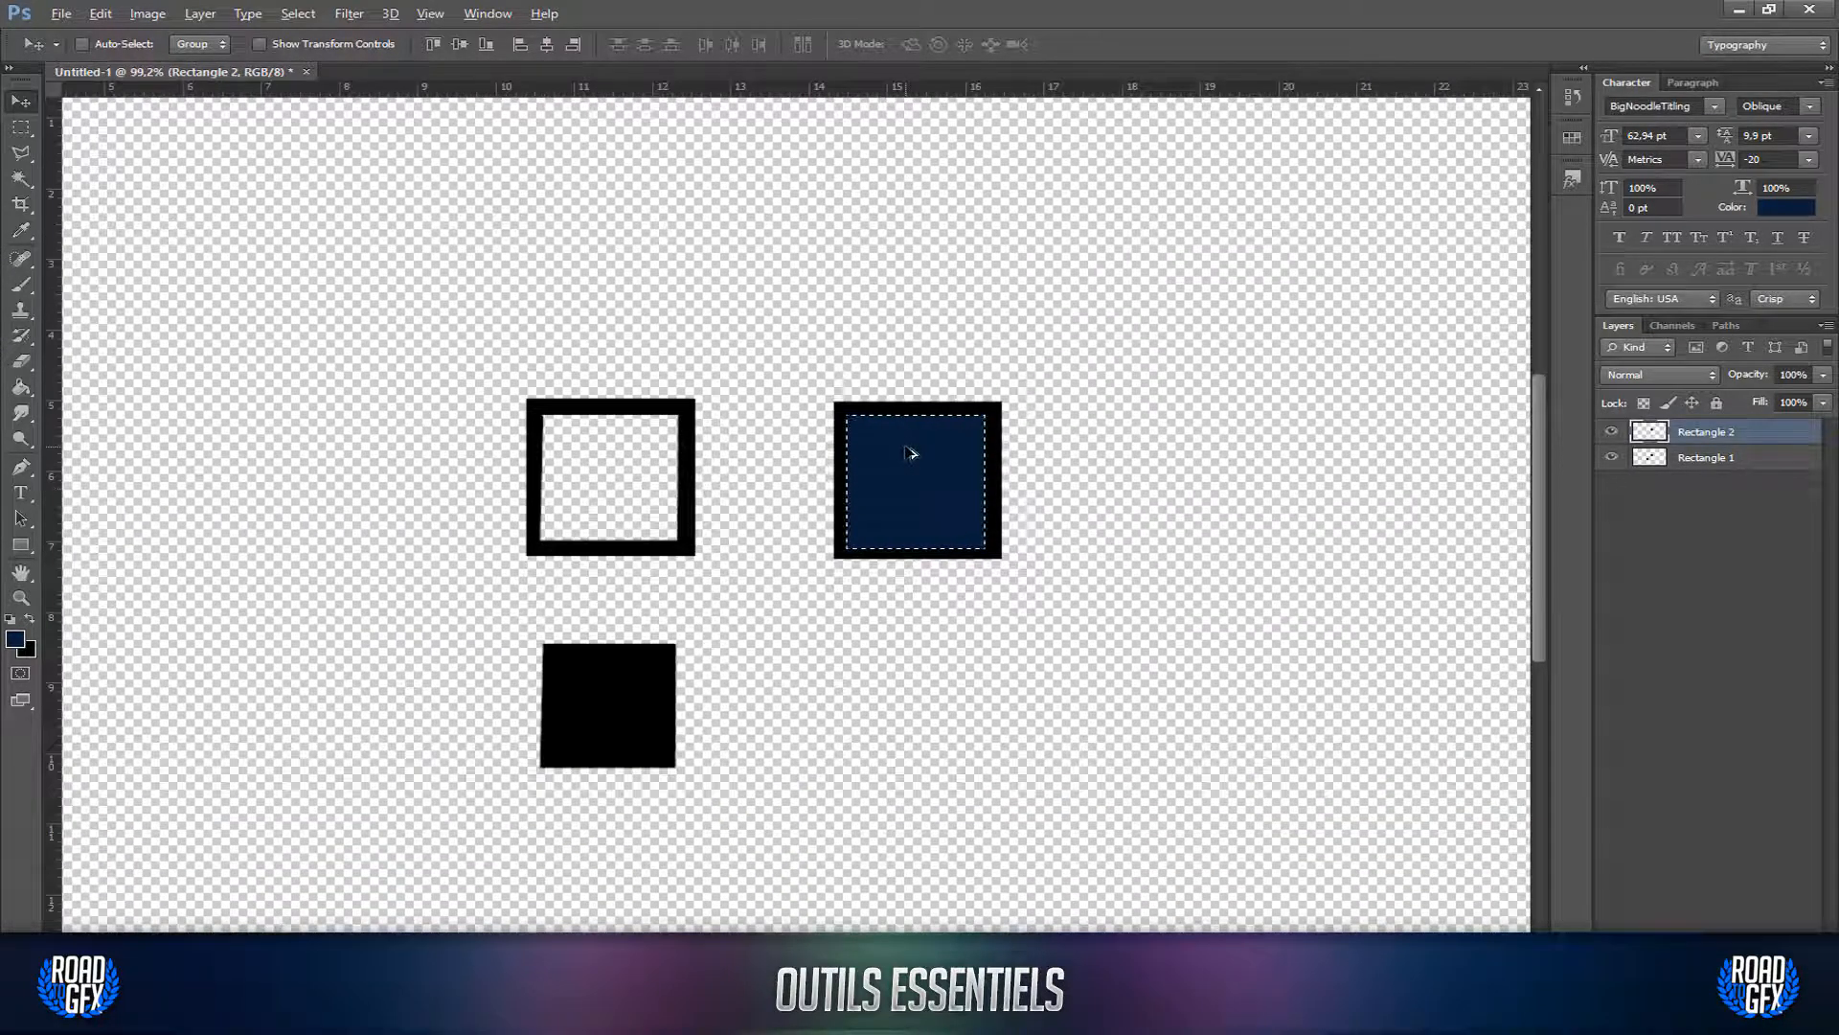
scroll(908, 452, down, 2)
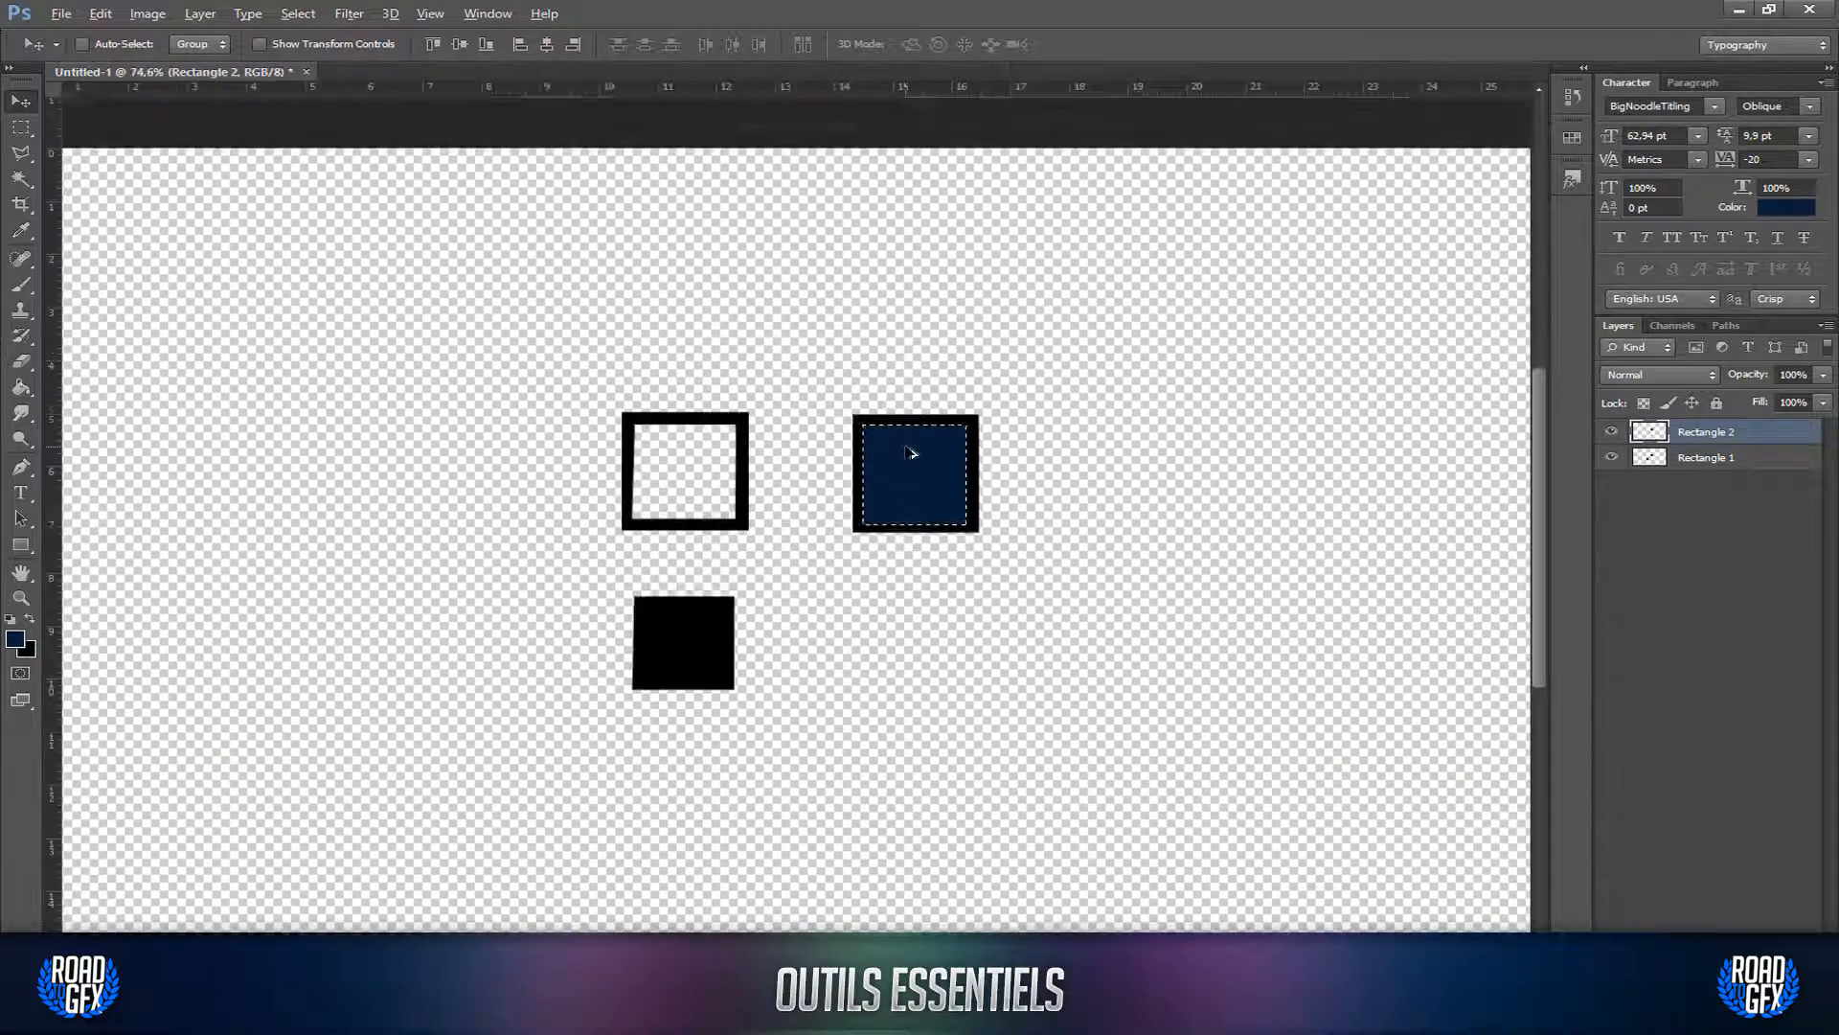
Step: Deselect the blue square and set the foreground colour to pure red (#ff0000)
click(34, 126)
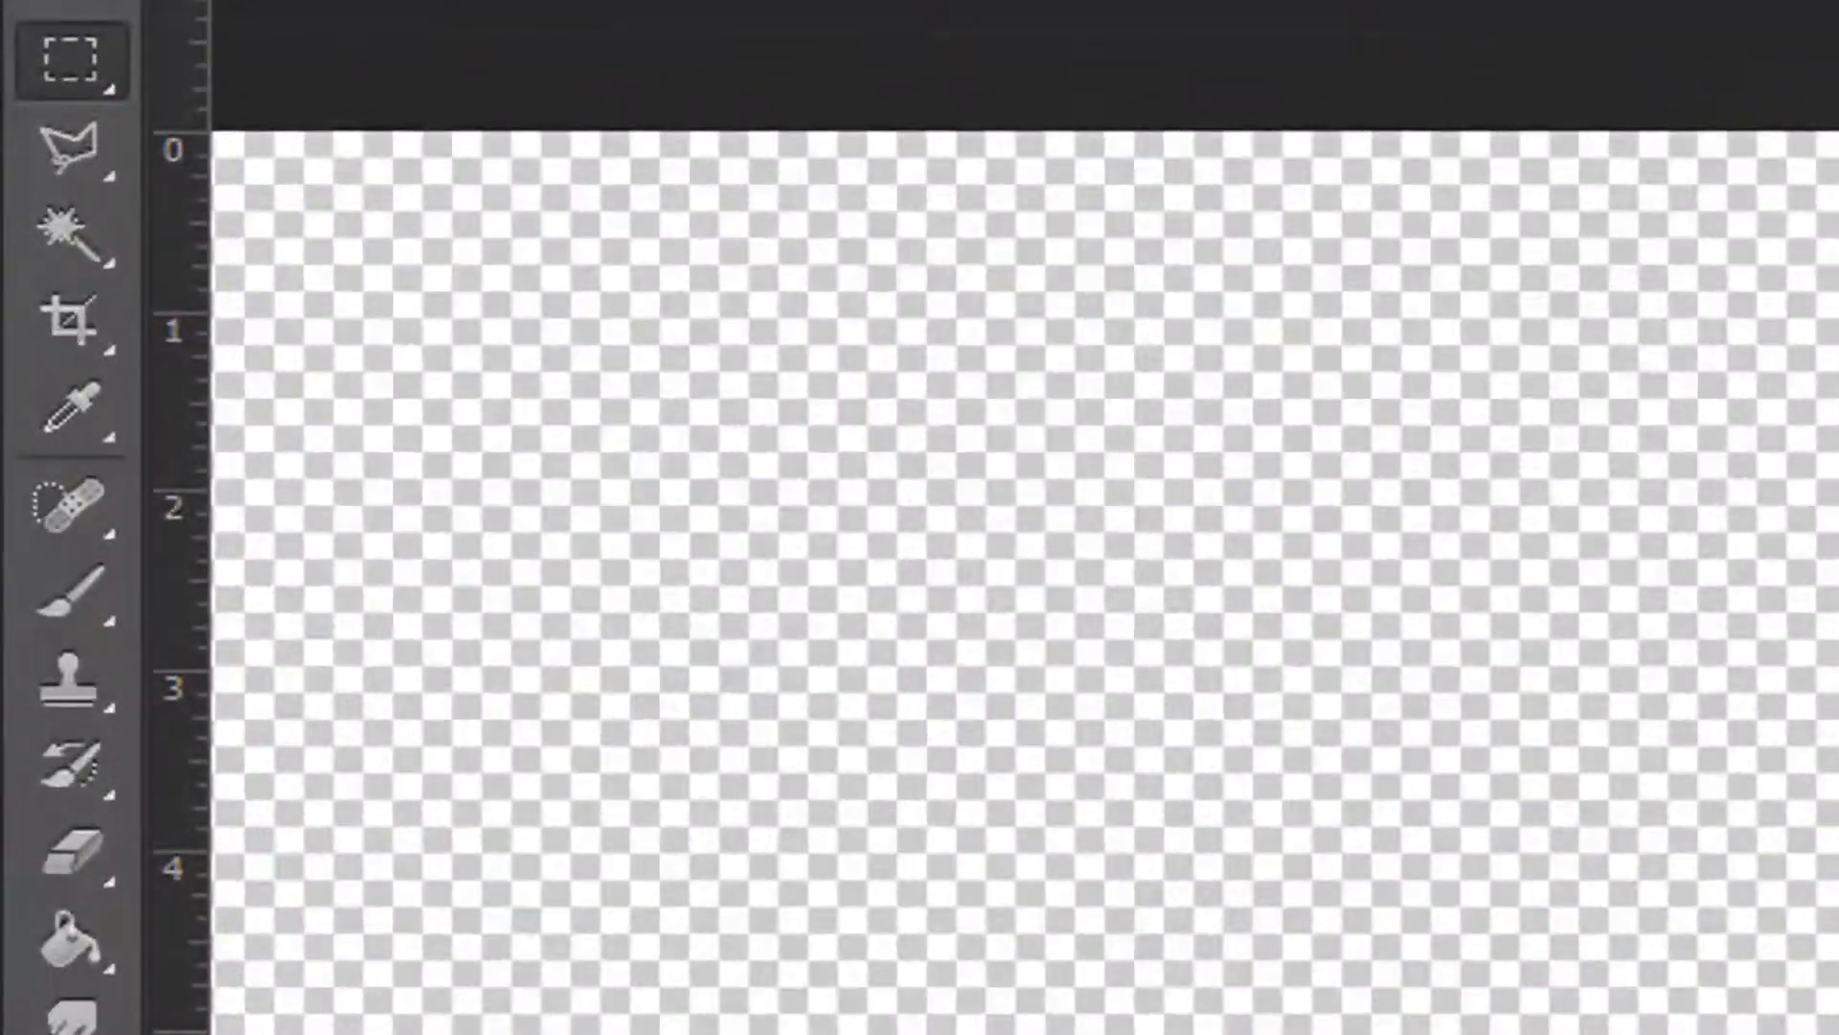
click(81, 561)
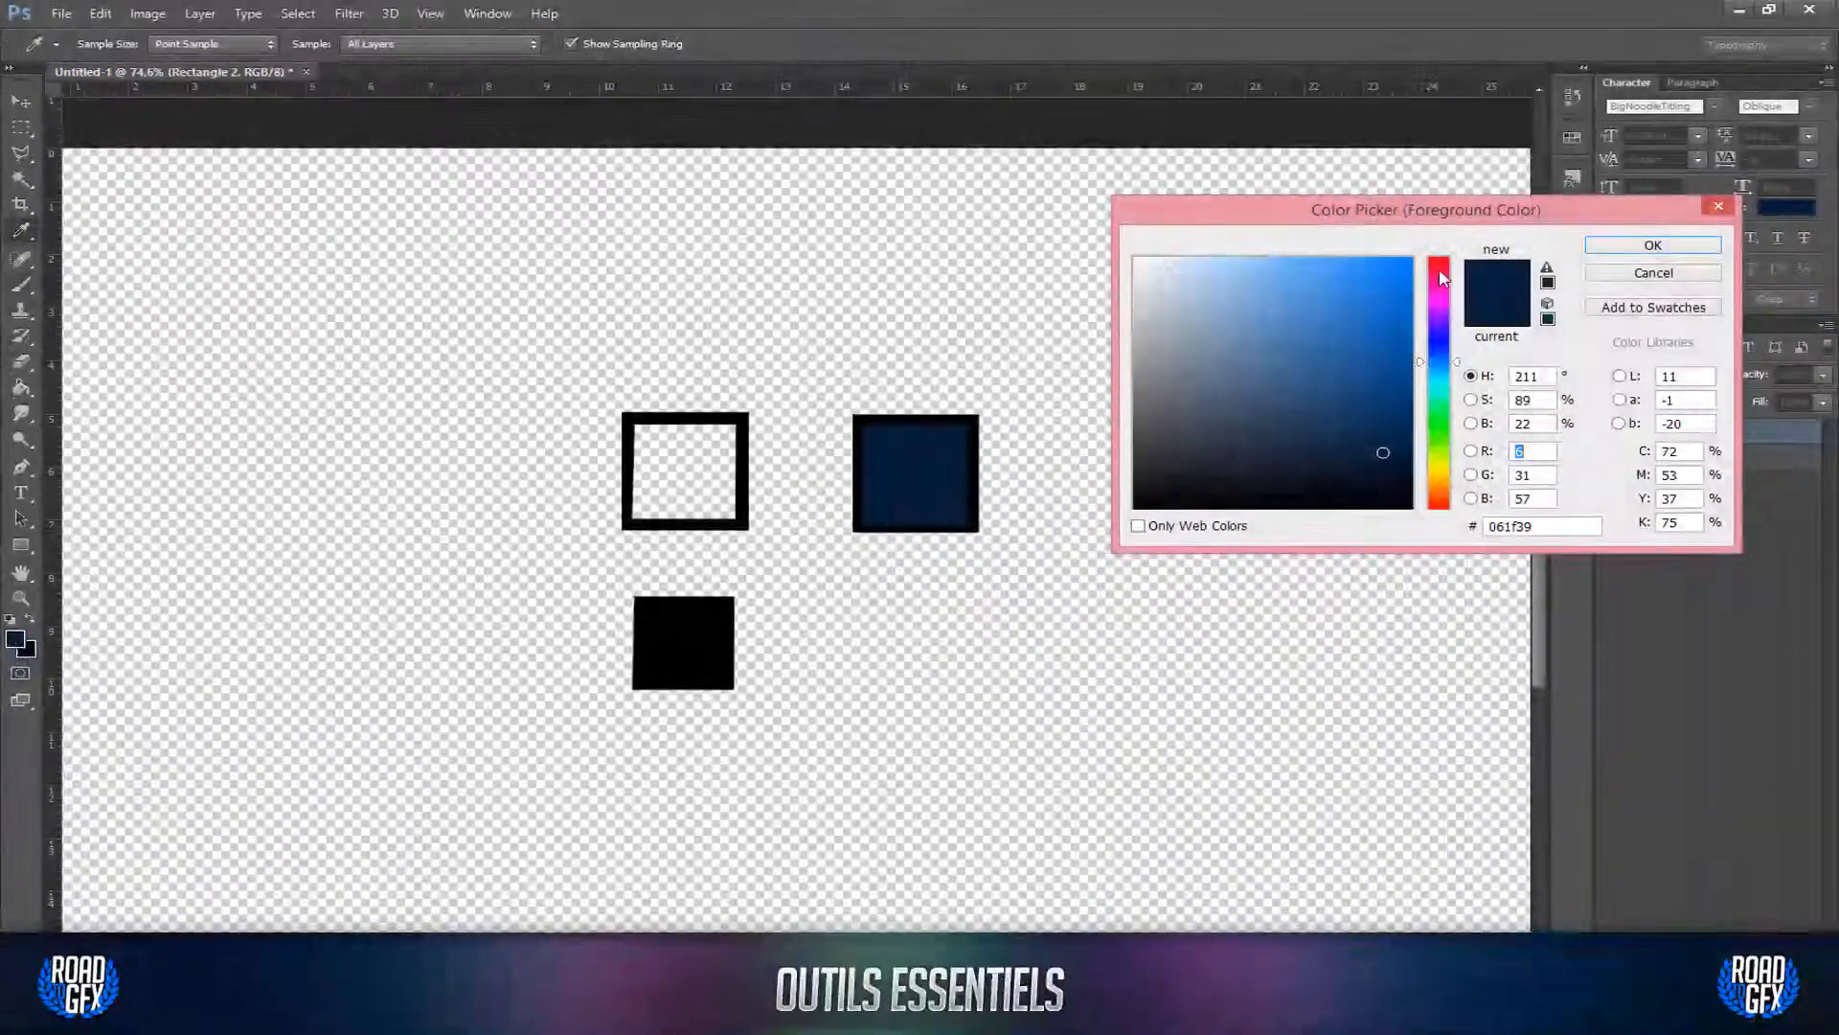
drag(1396, 289, 1436, 215)
drag(1439, 290, 1440, 253)
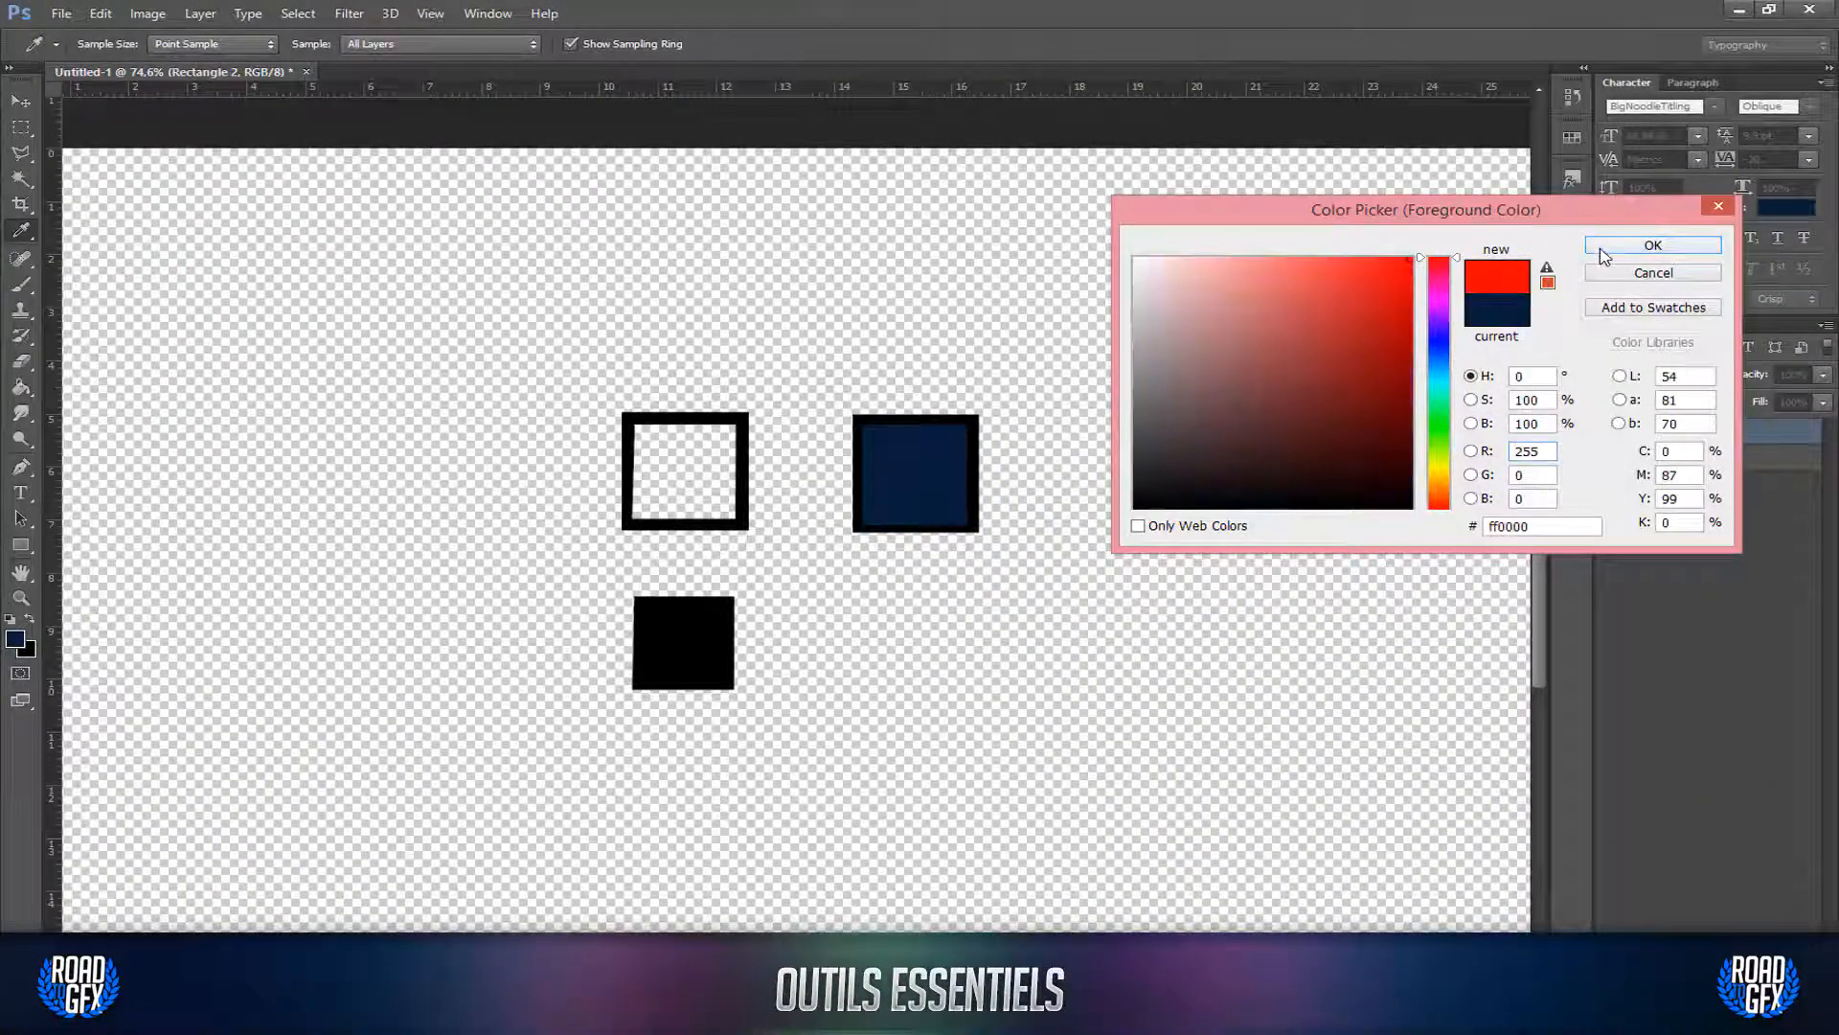
click(1602, 247)
Step: Try painting broad soft red strokes across the squares with the 490 px Brush, and undo them
key(b)
mouse_move(986, 697)
mouse_down()
mouse_move(938, 684)
mouse_move(1006, 566)
mouse_move(780, 485)
mouse_up()
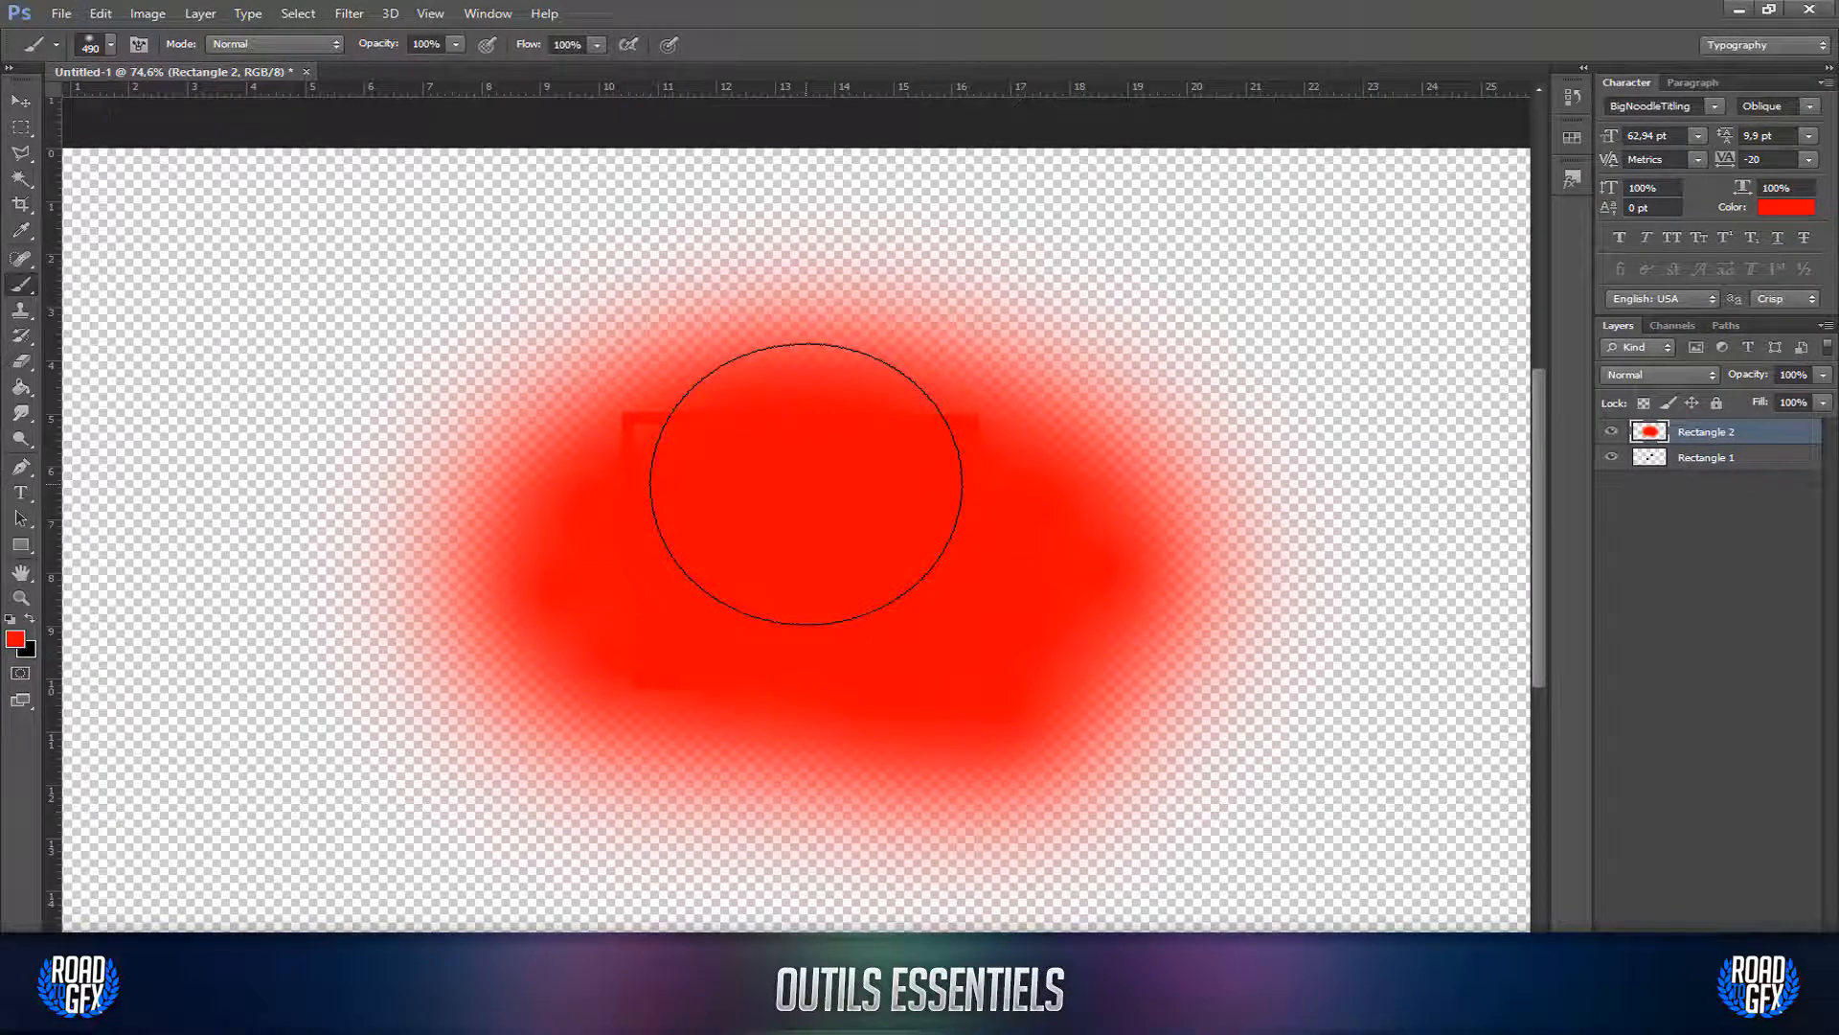
key(ctrl+z)
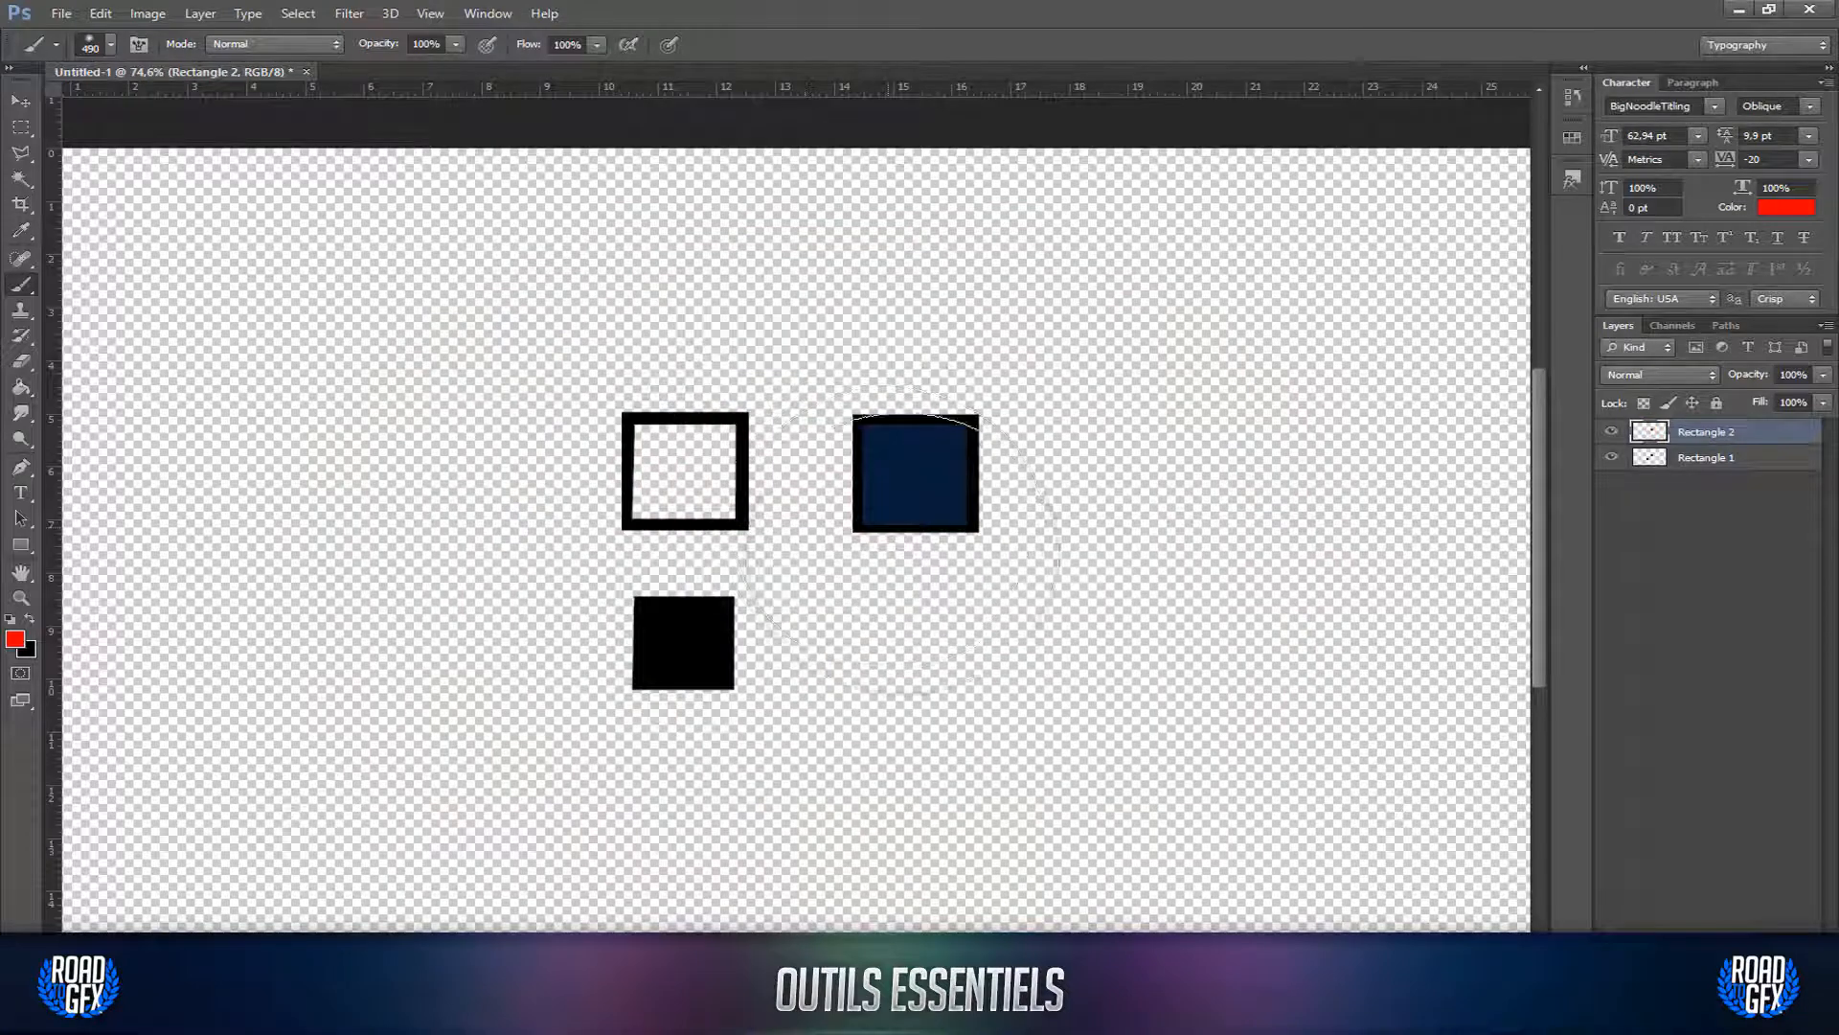
scroll(932, 571, down, 1)
scroll(1067, 514, up, 3)
key(ctrl+z)
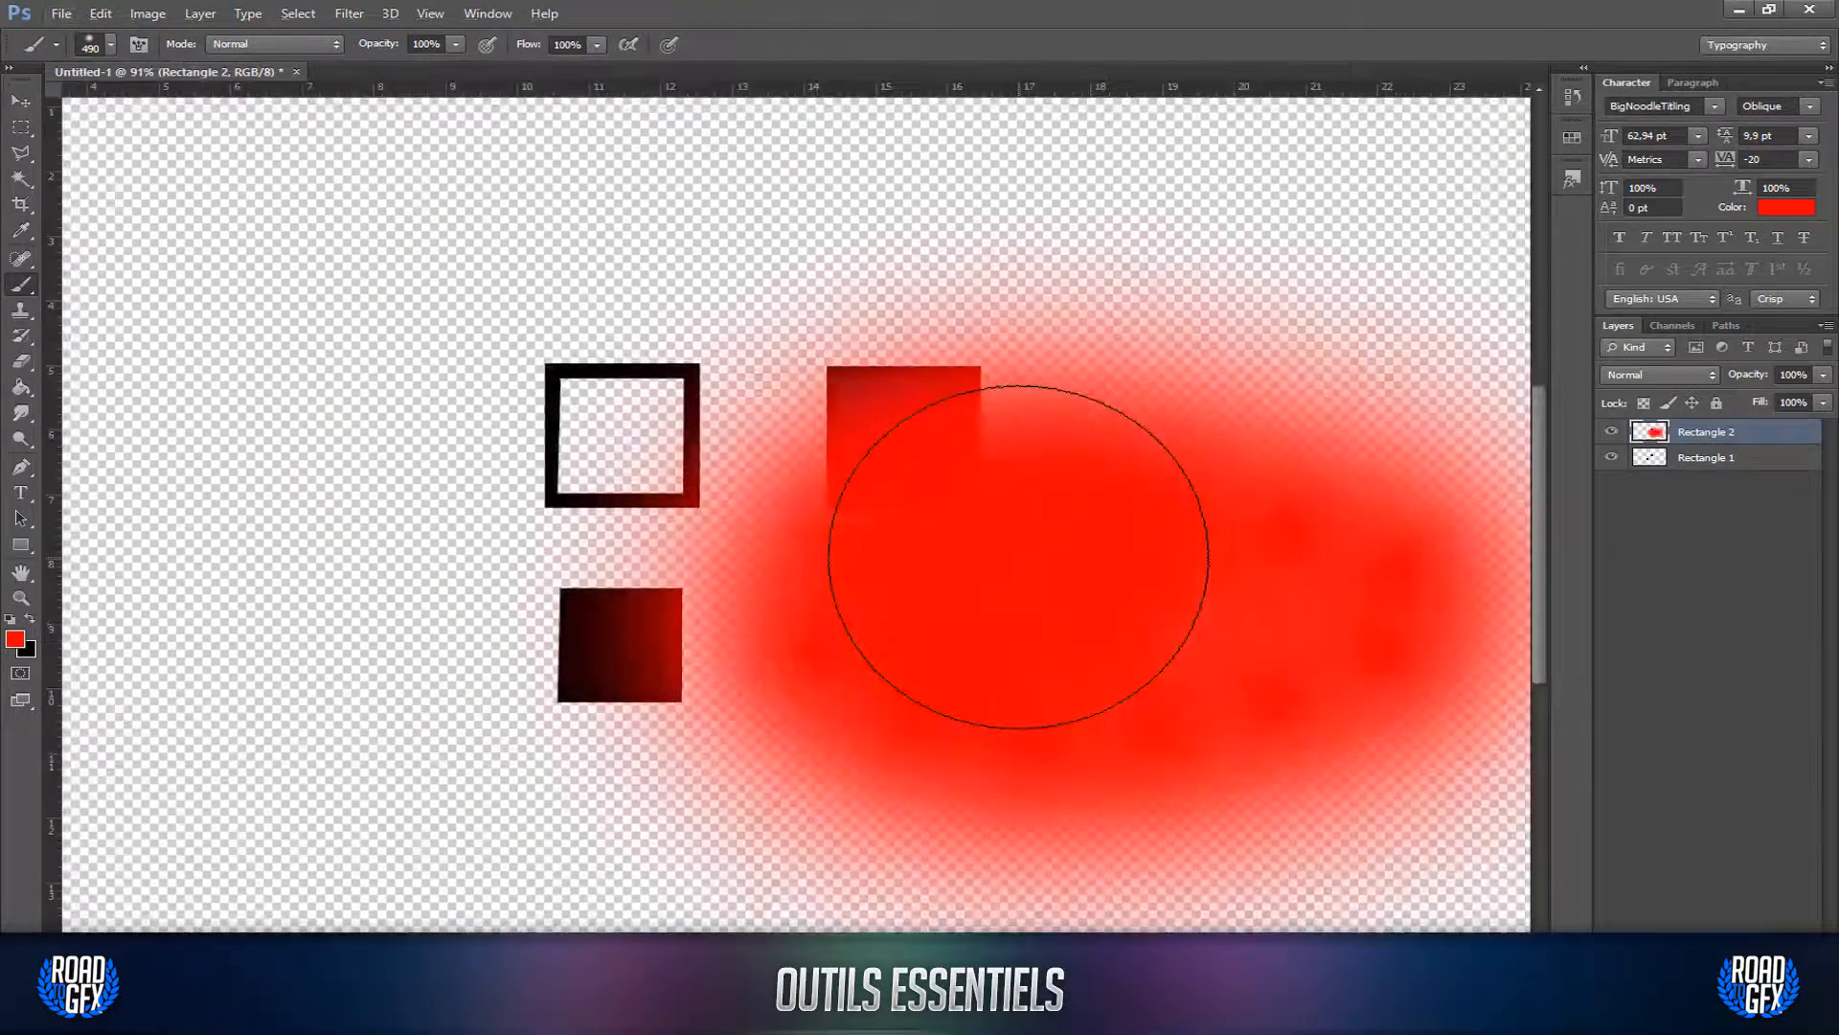
key(ctrl+z)
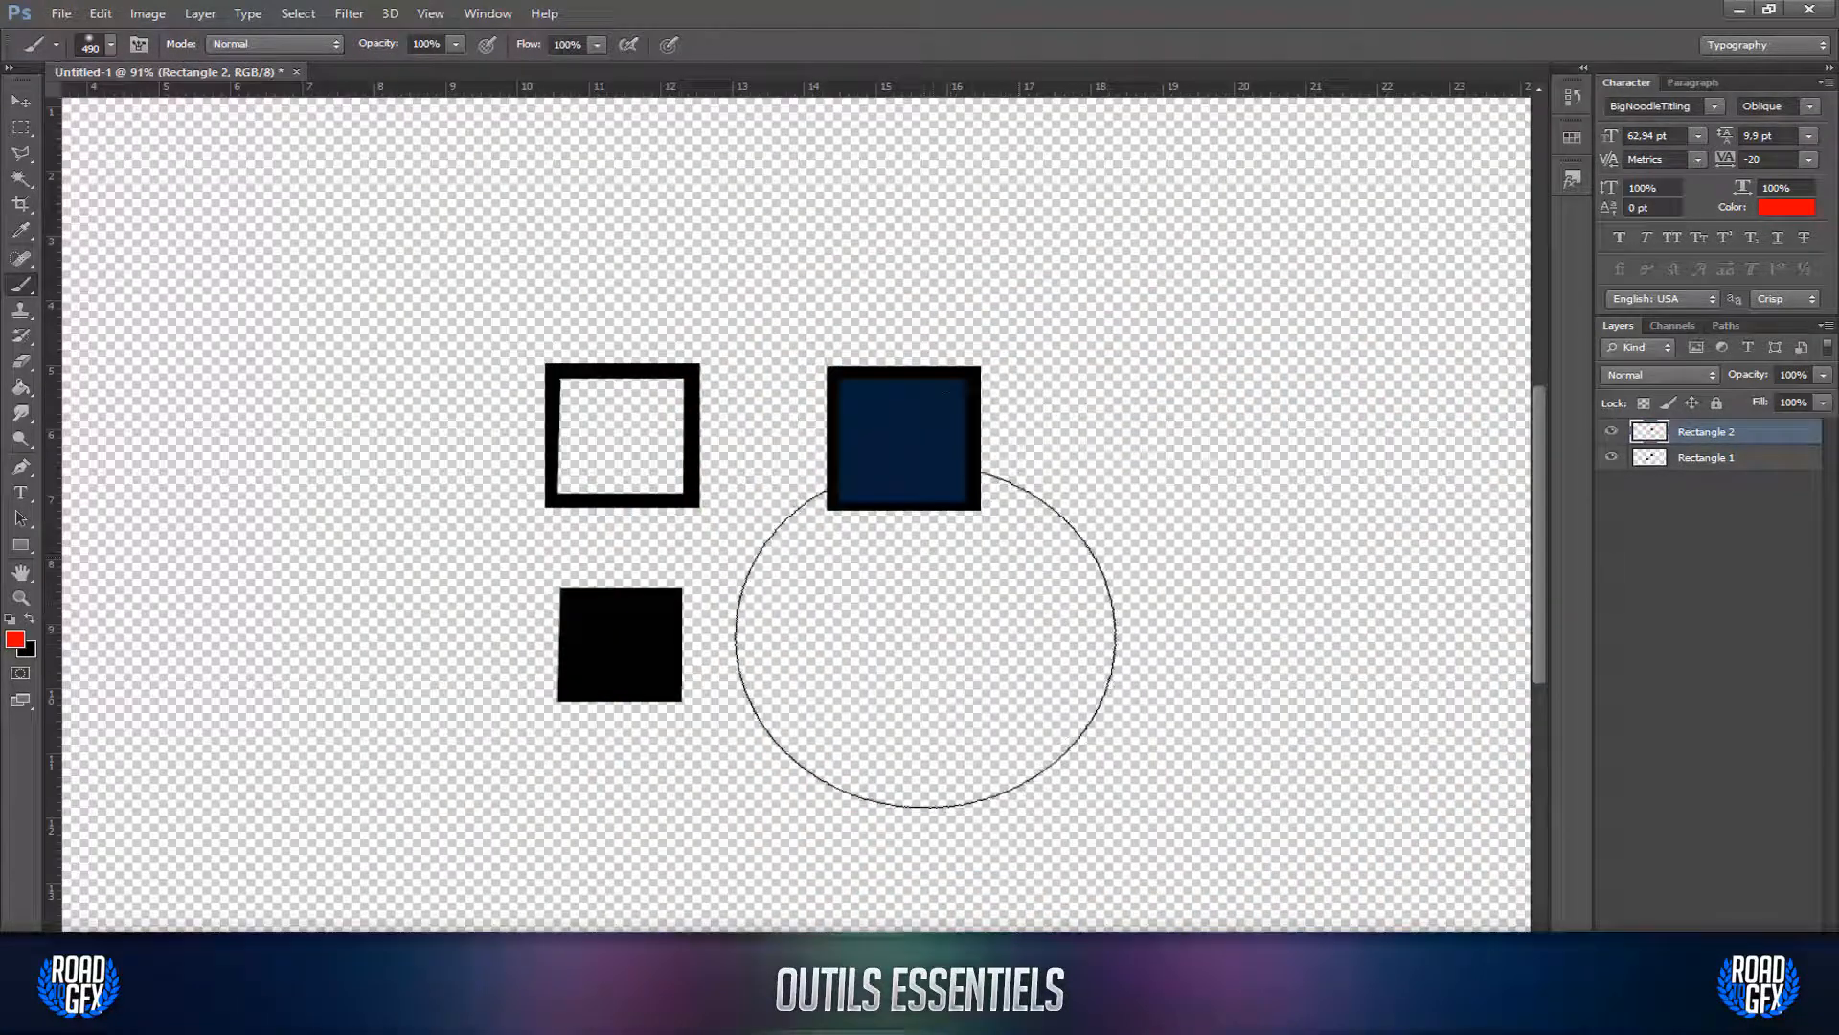
Step: Check the brush size and hardness settings, try a single soft red dab over the blue square, and undo it
right_click(925, 634)
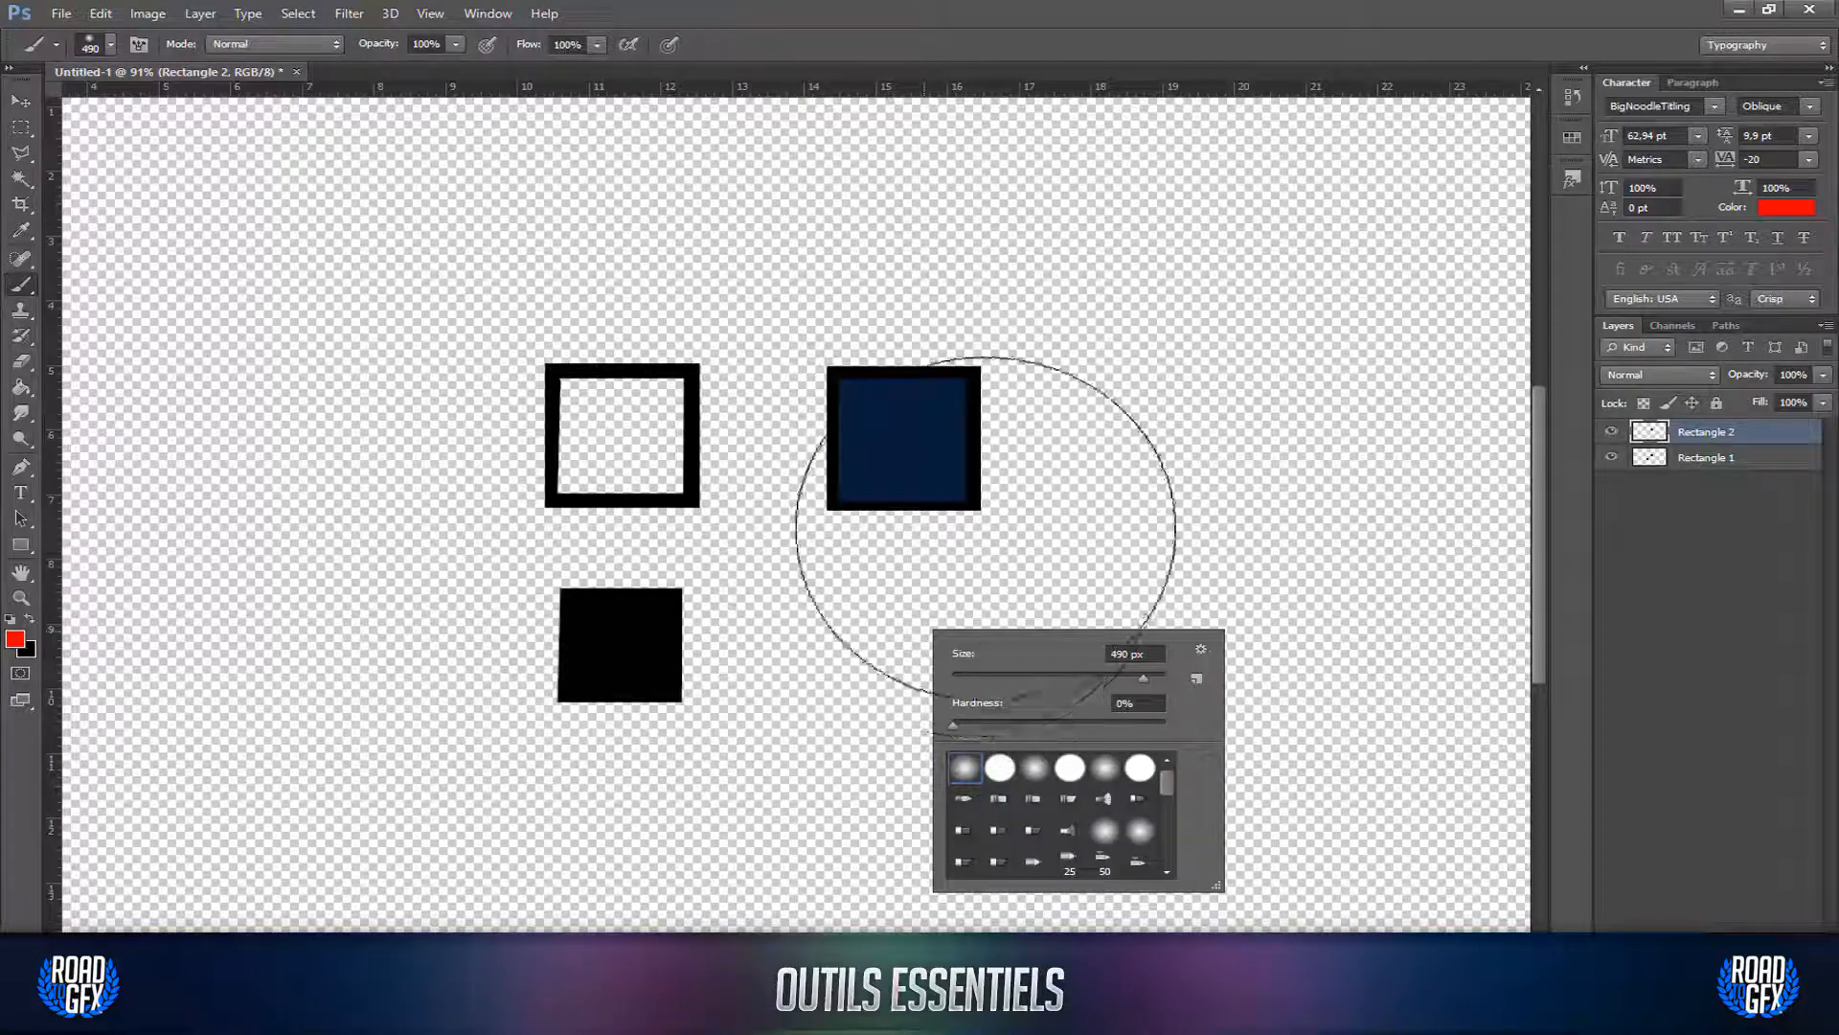
right_click(986, 523)
right_click(968, 503)
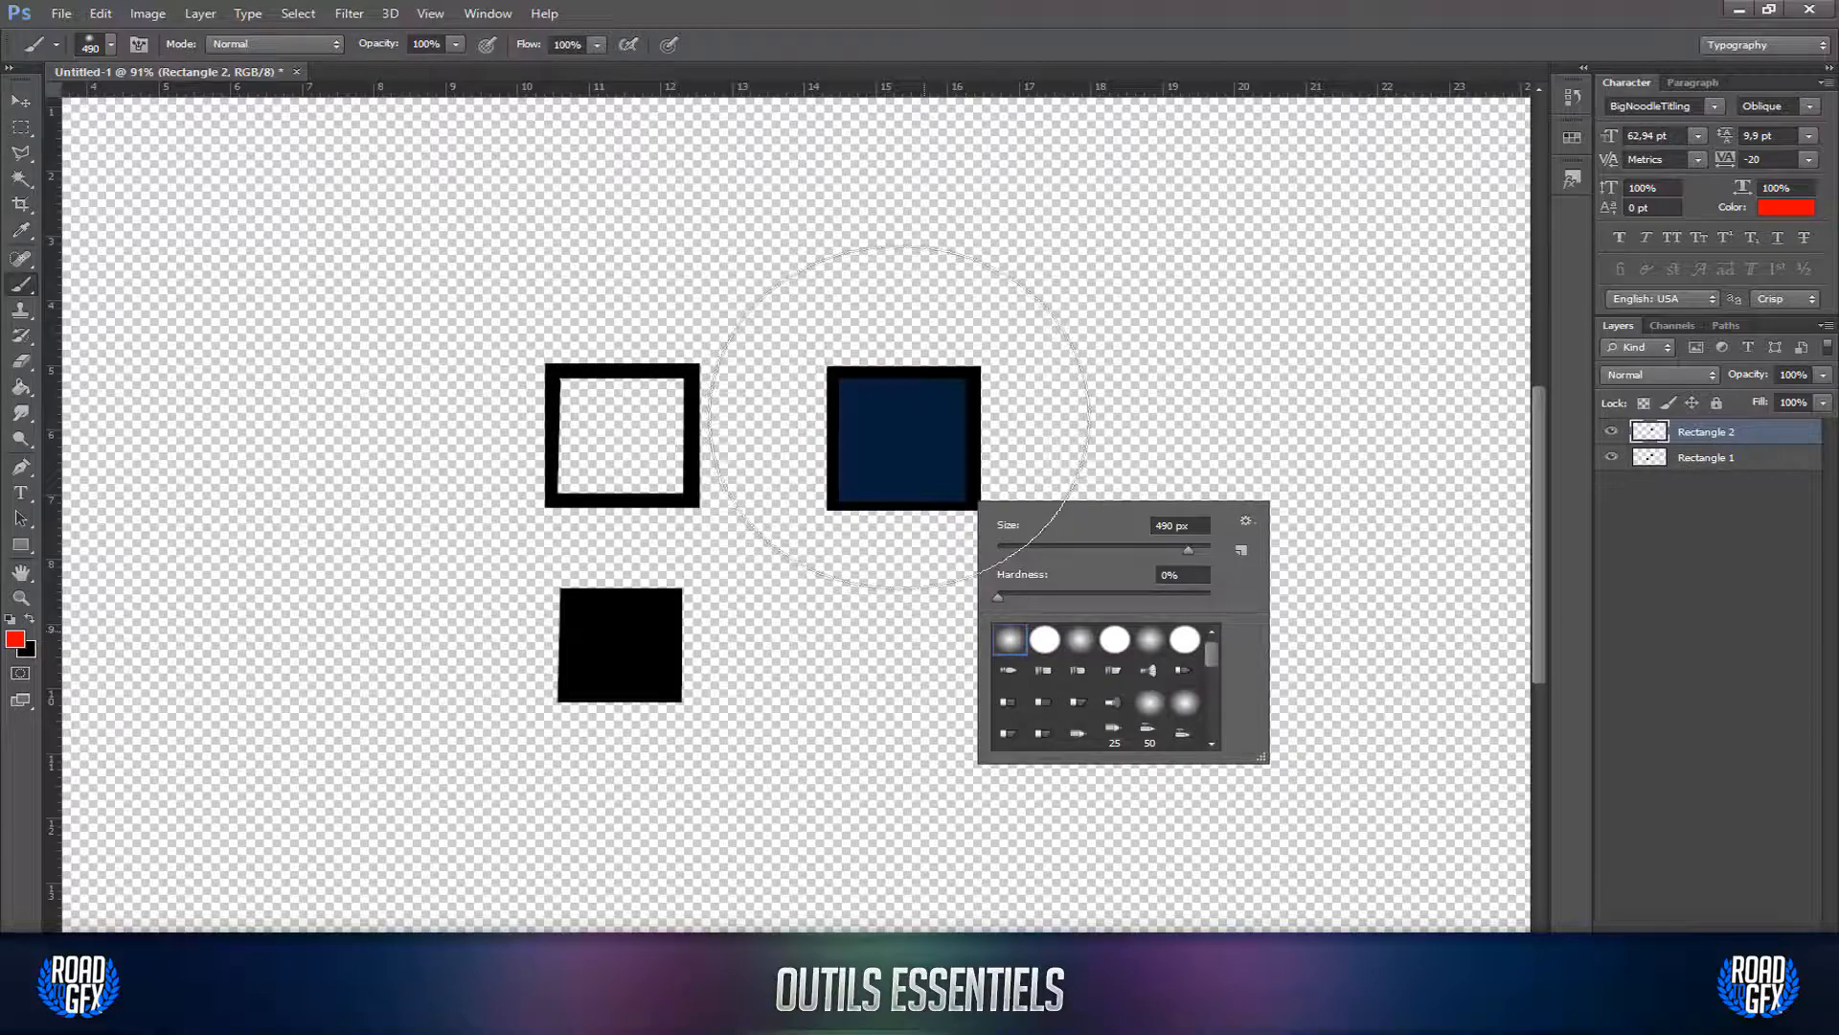
click(891, 388)
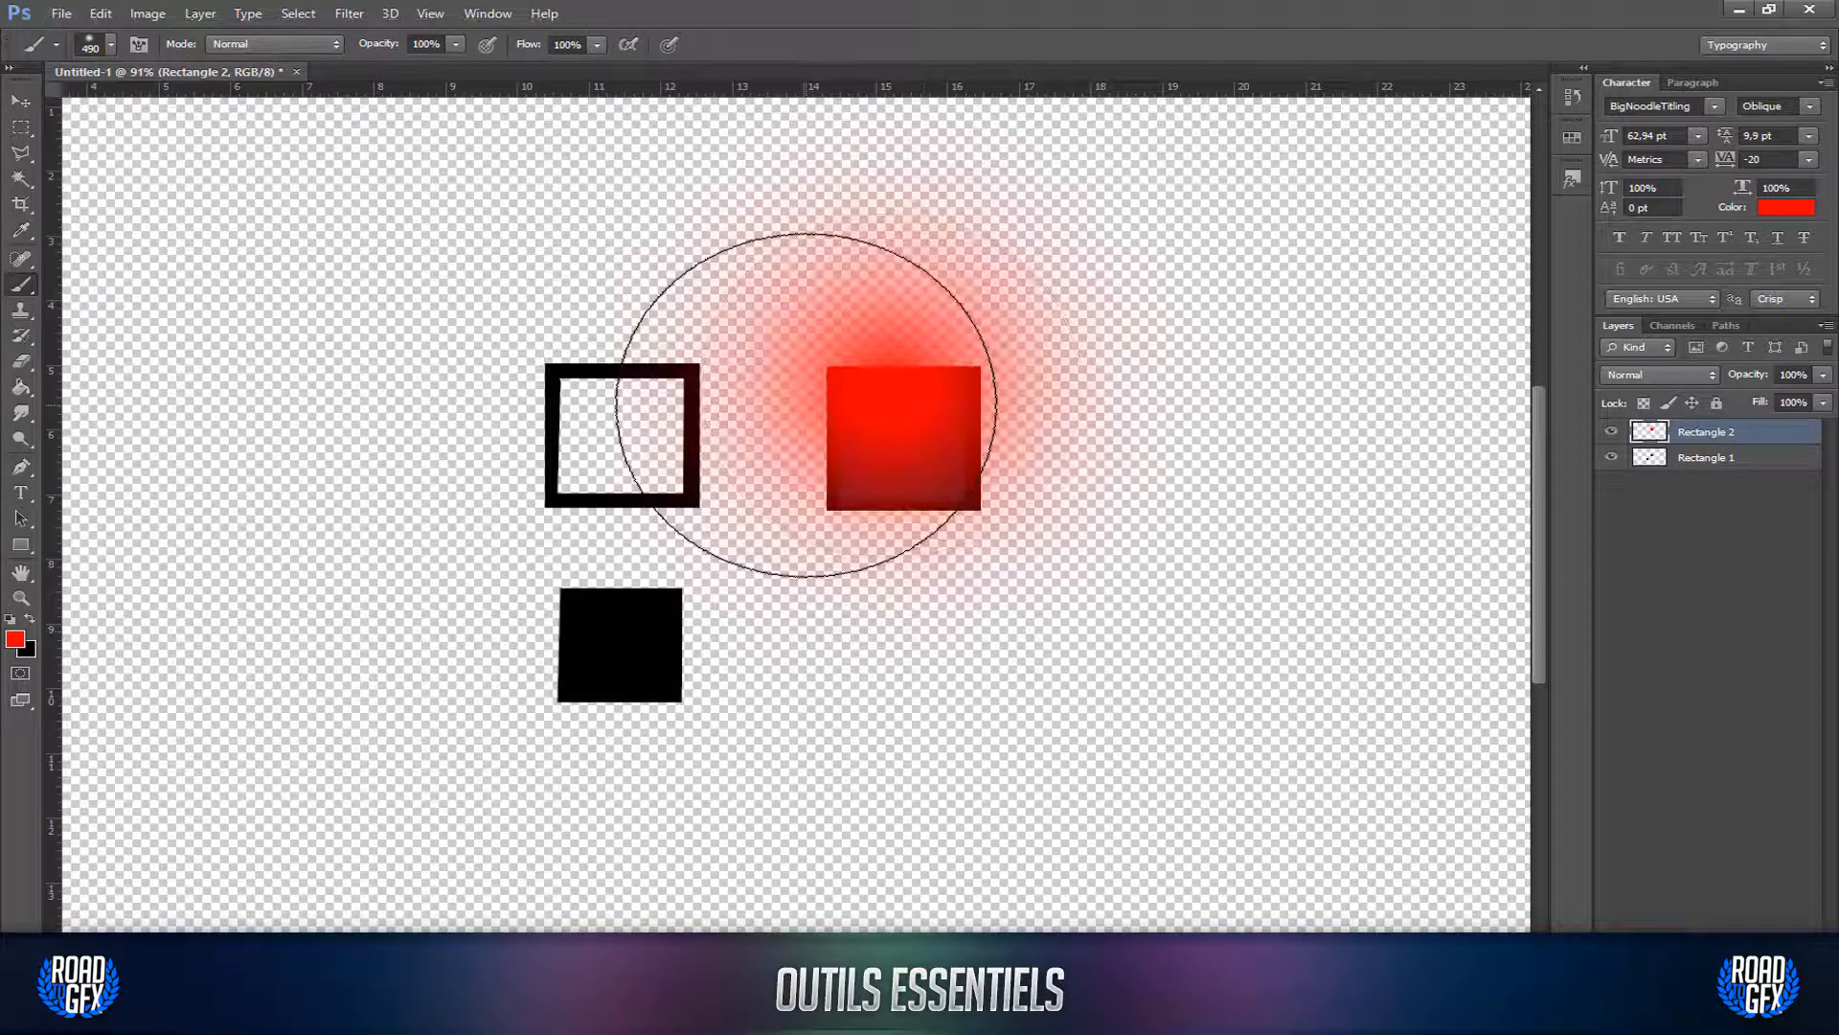
key(ctrl+z)
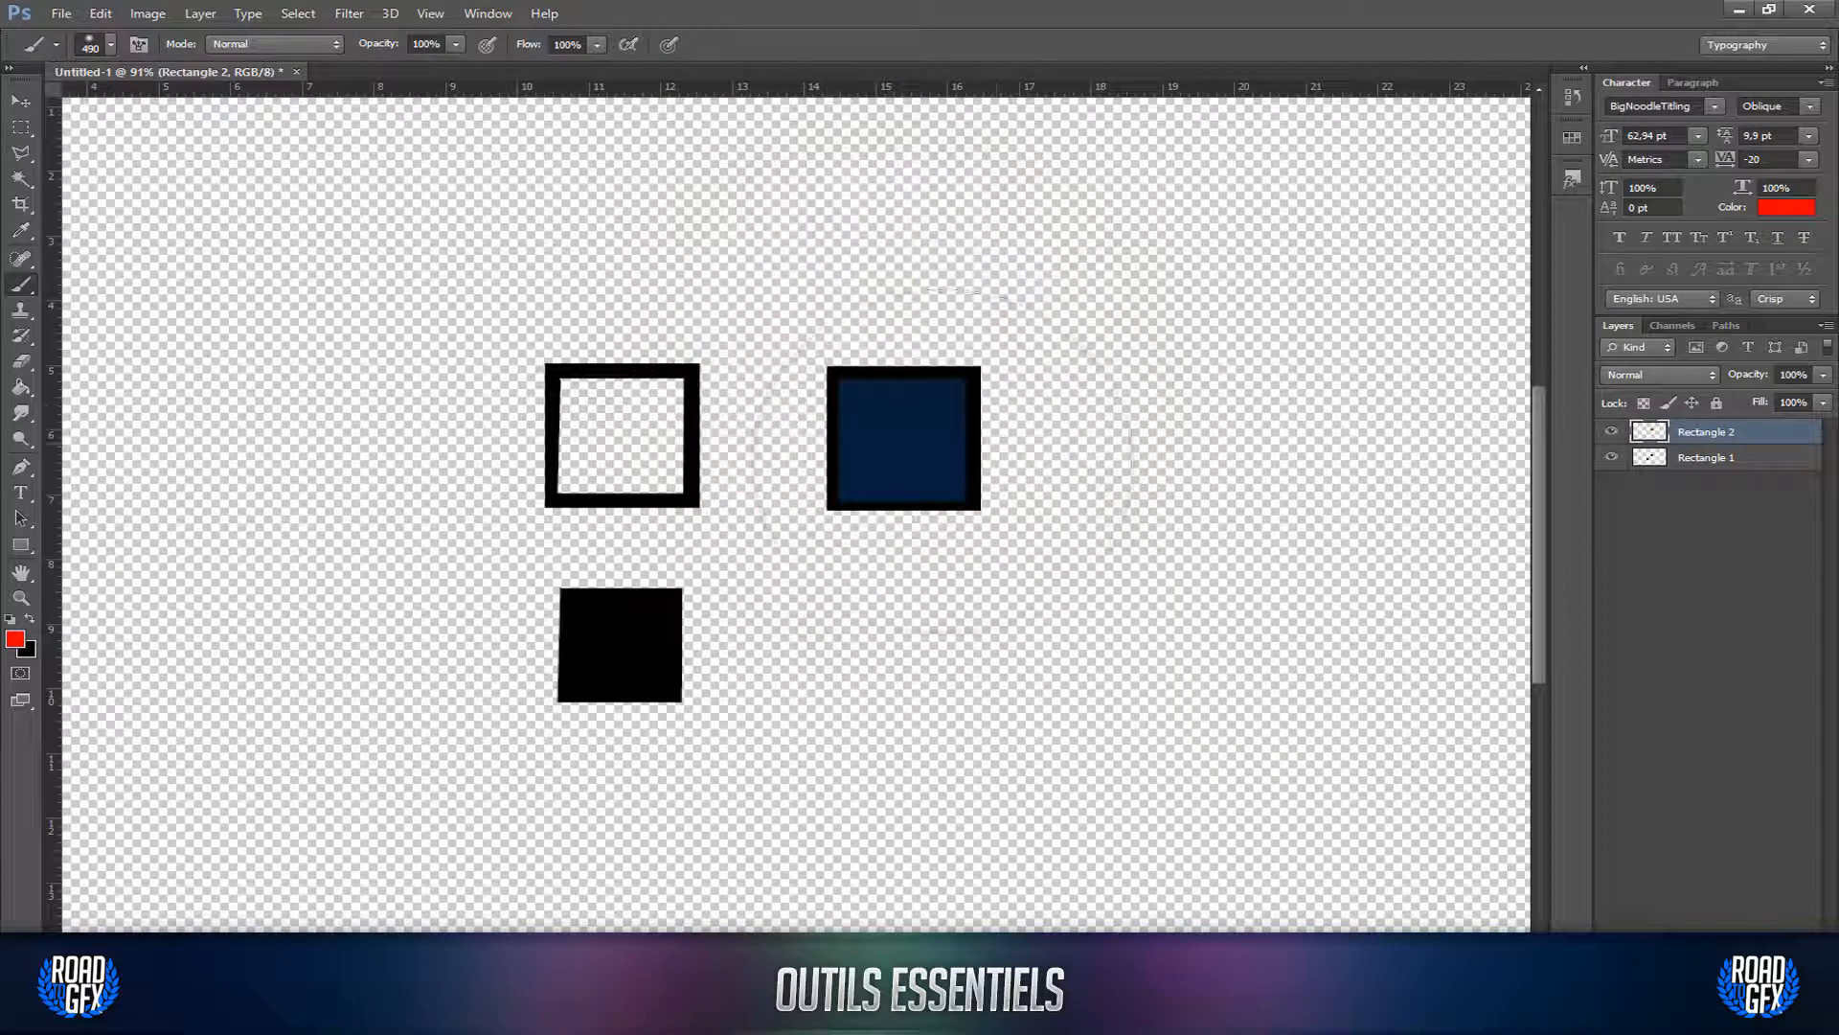
Step: Reduce the brush diameter to 86 px and paint a soft, curving red stroke to the lower right of the blue square
alt+right_click(983, 590)
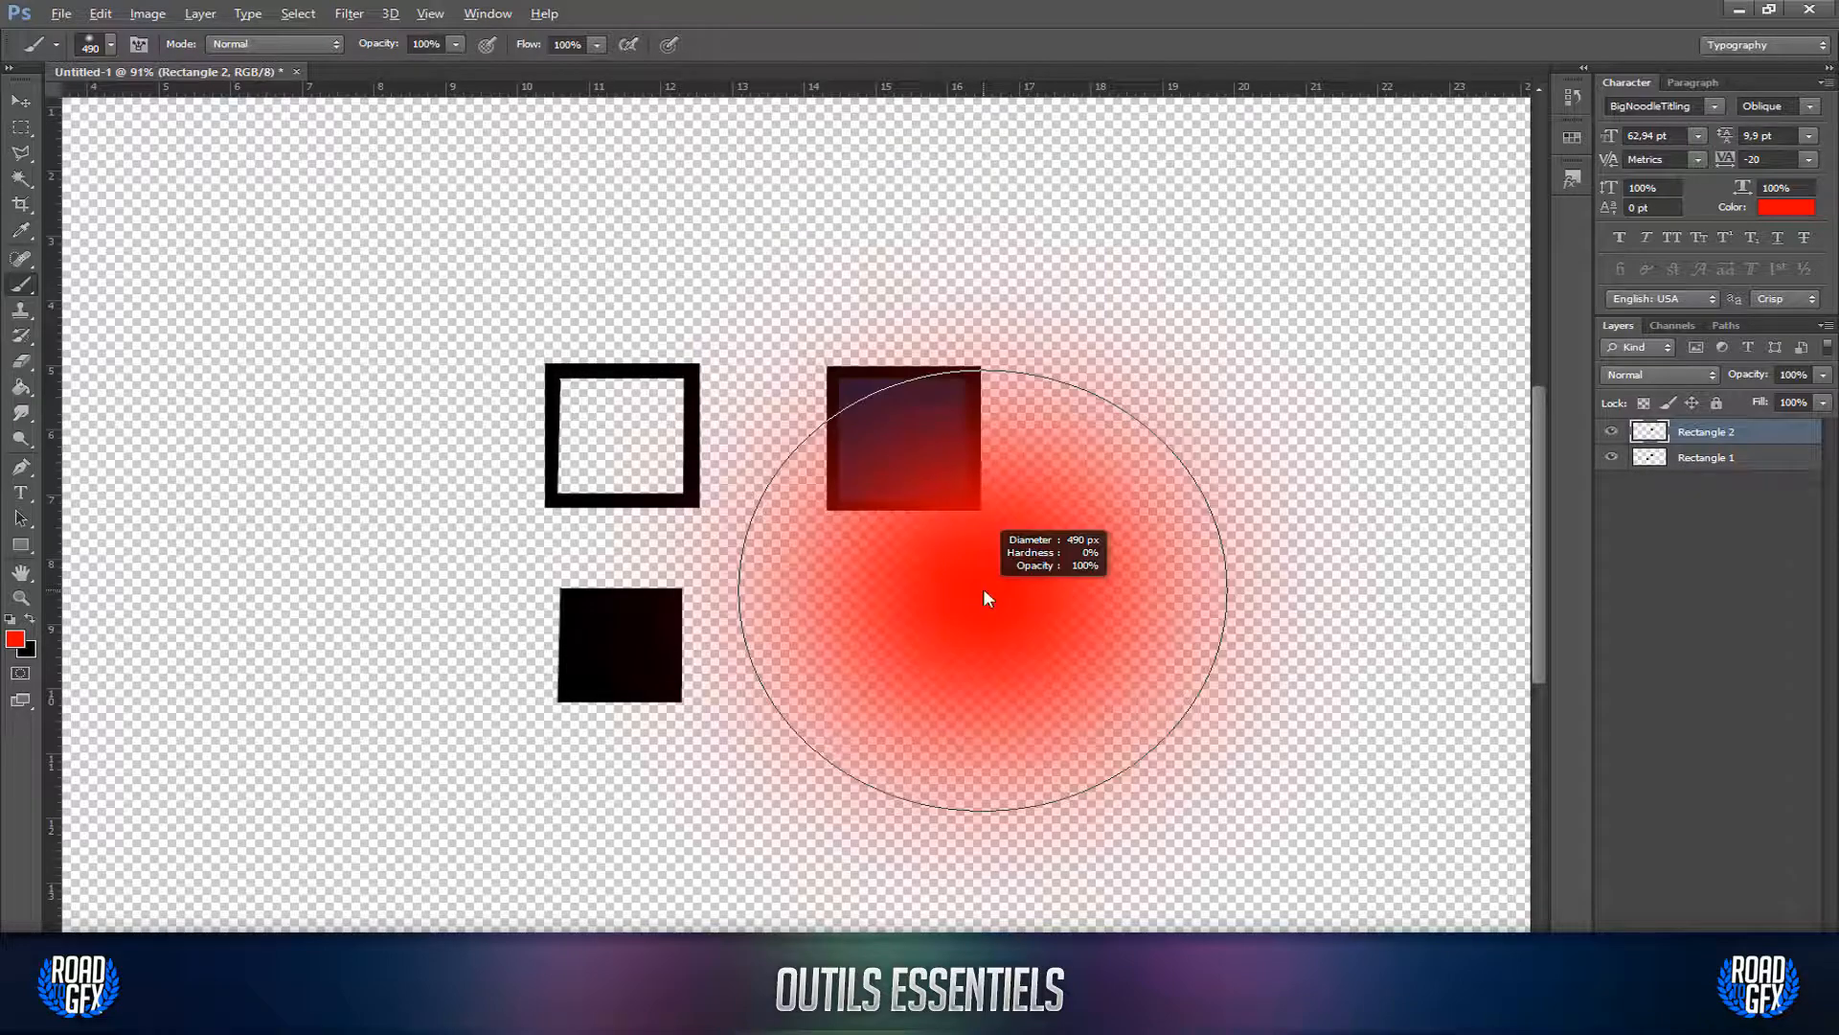
mouse_move(983, 588)
mouse_down()
mouse_move(740, 608)
mouse_move(875, 590)
mouse_move(764, 592)
mouse_up()
click(1074, 710)
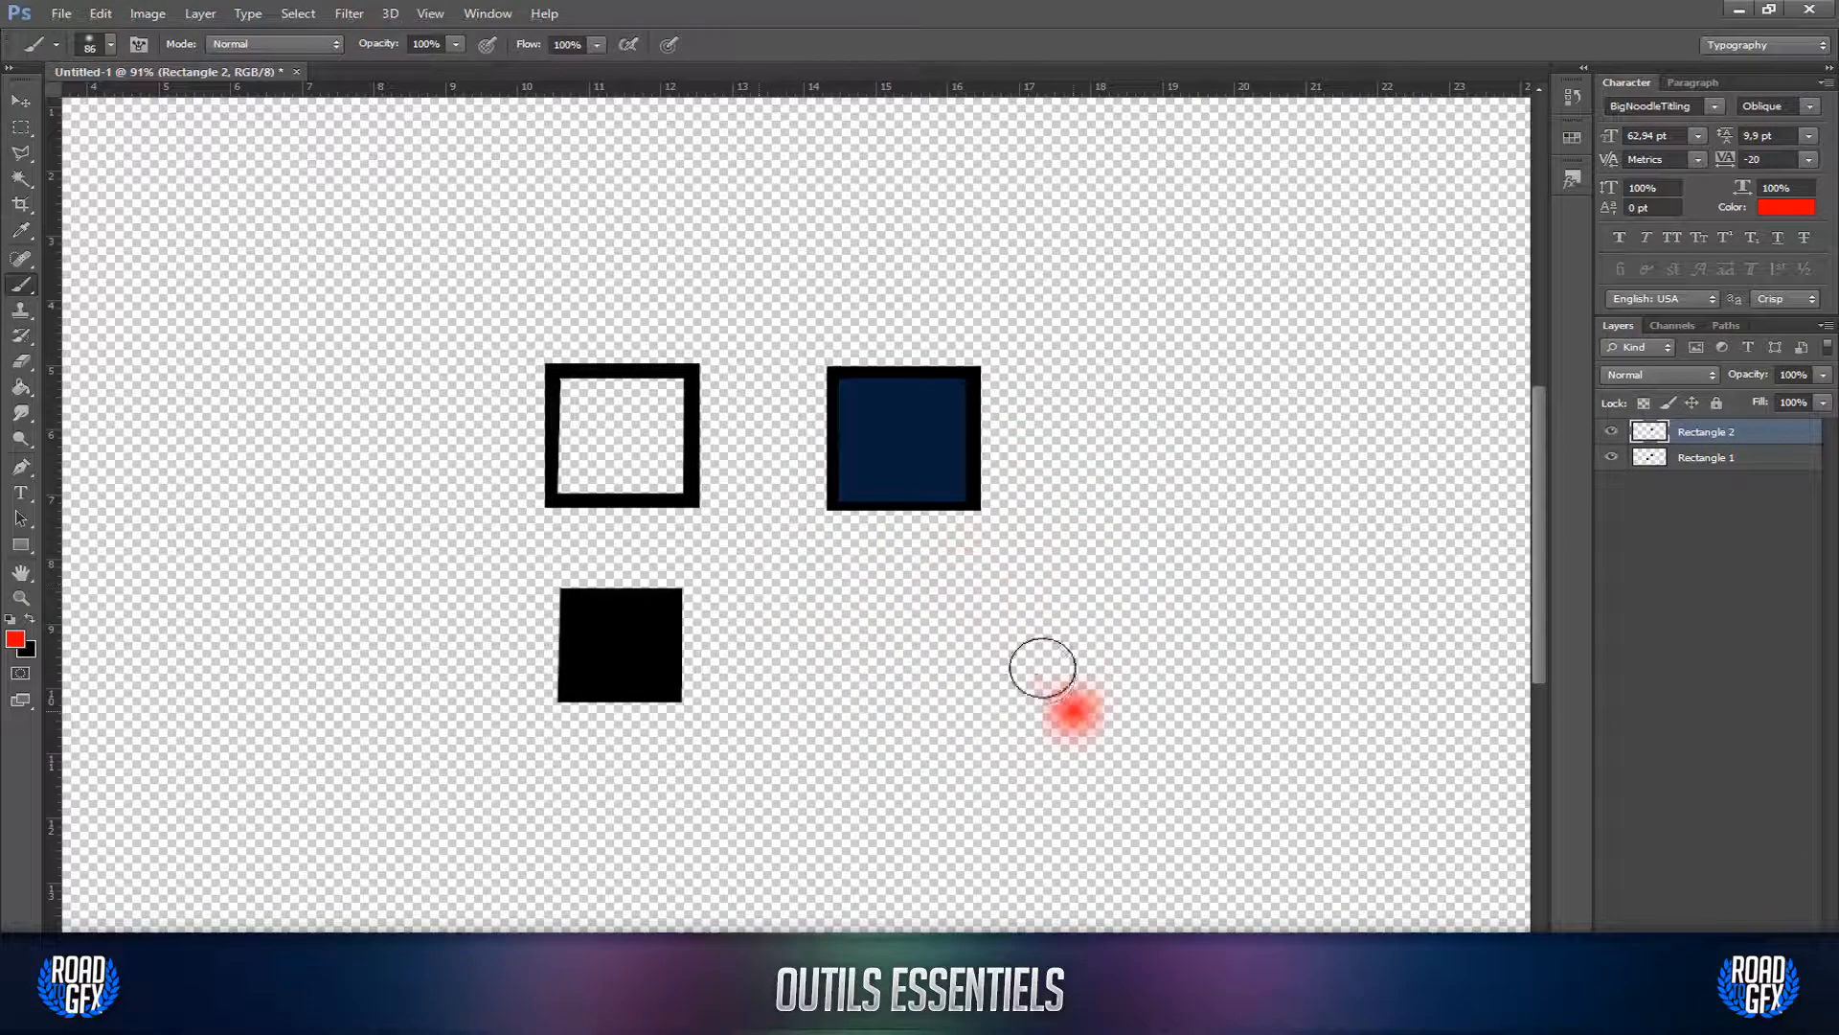
mouse_move(1043, 667)
mouse_down()
mouse_move(1244, 657)
mouse_move(1130, 517)
mouse_up()
right_click(1229, 687)
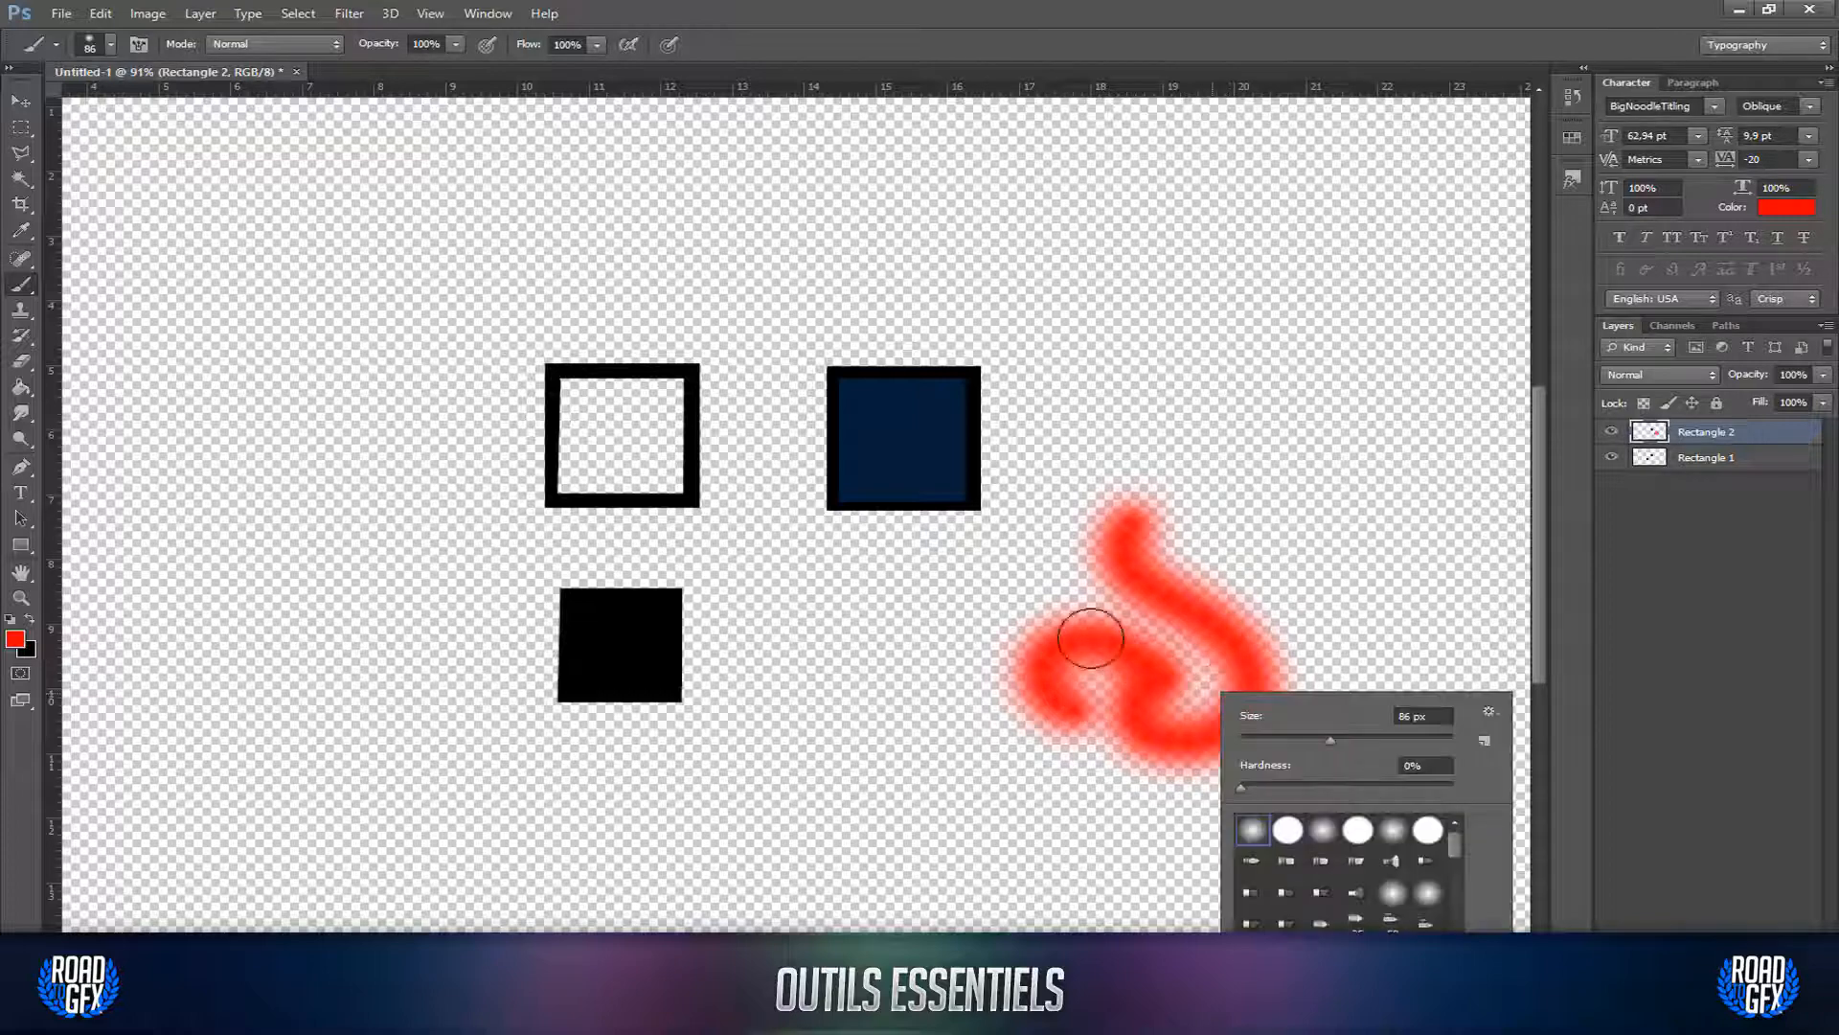
key(Escape)
Step: Increase the brush hardness and paint a thick, hard-edged wavy red stroke above and to the right of the soft one
scroll(1190, 505, down, 3)
scroll(1083, 473, up, 2)
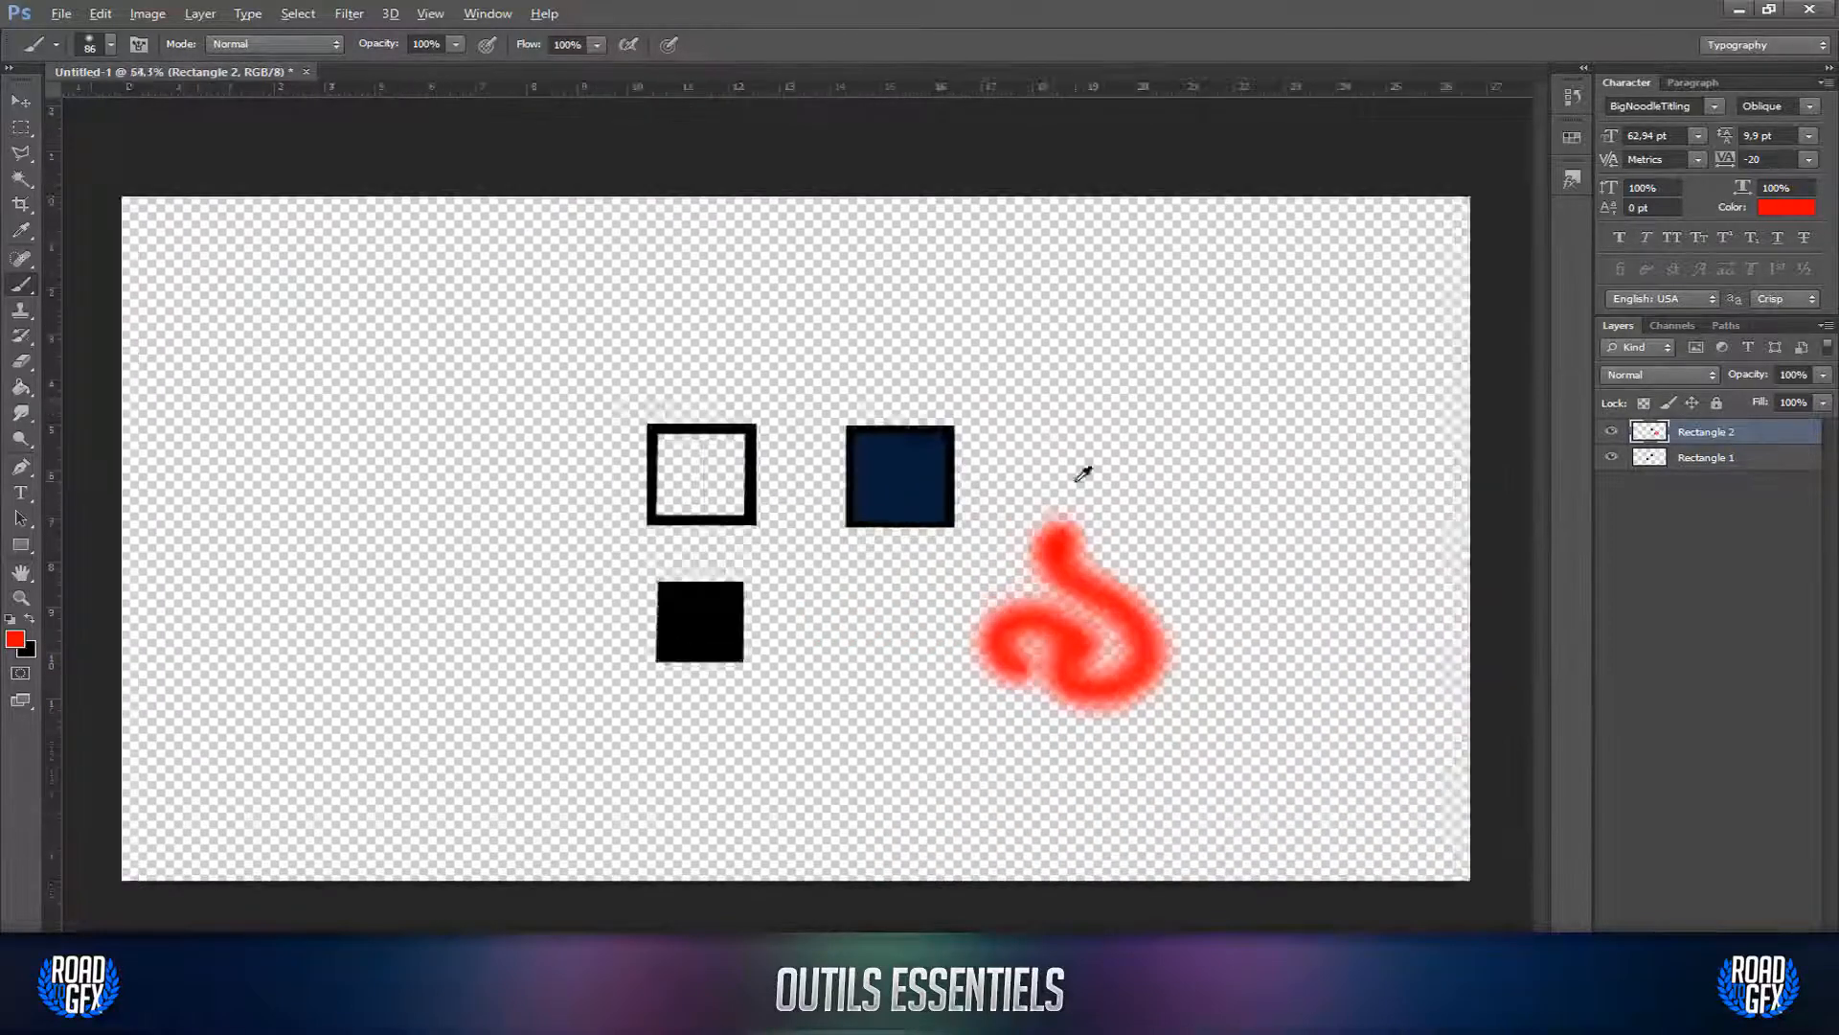
scroll(1083, 473, up, 1)
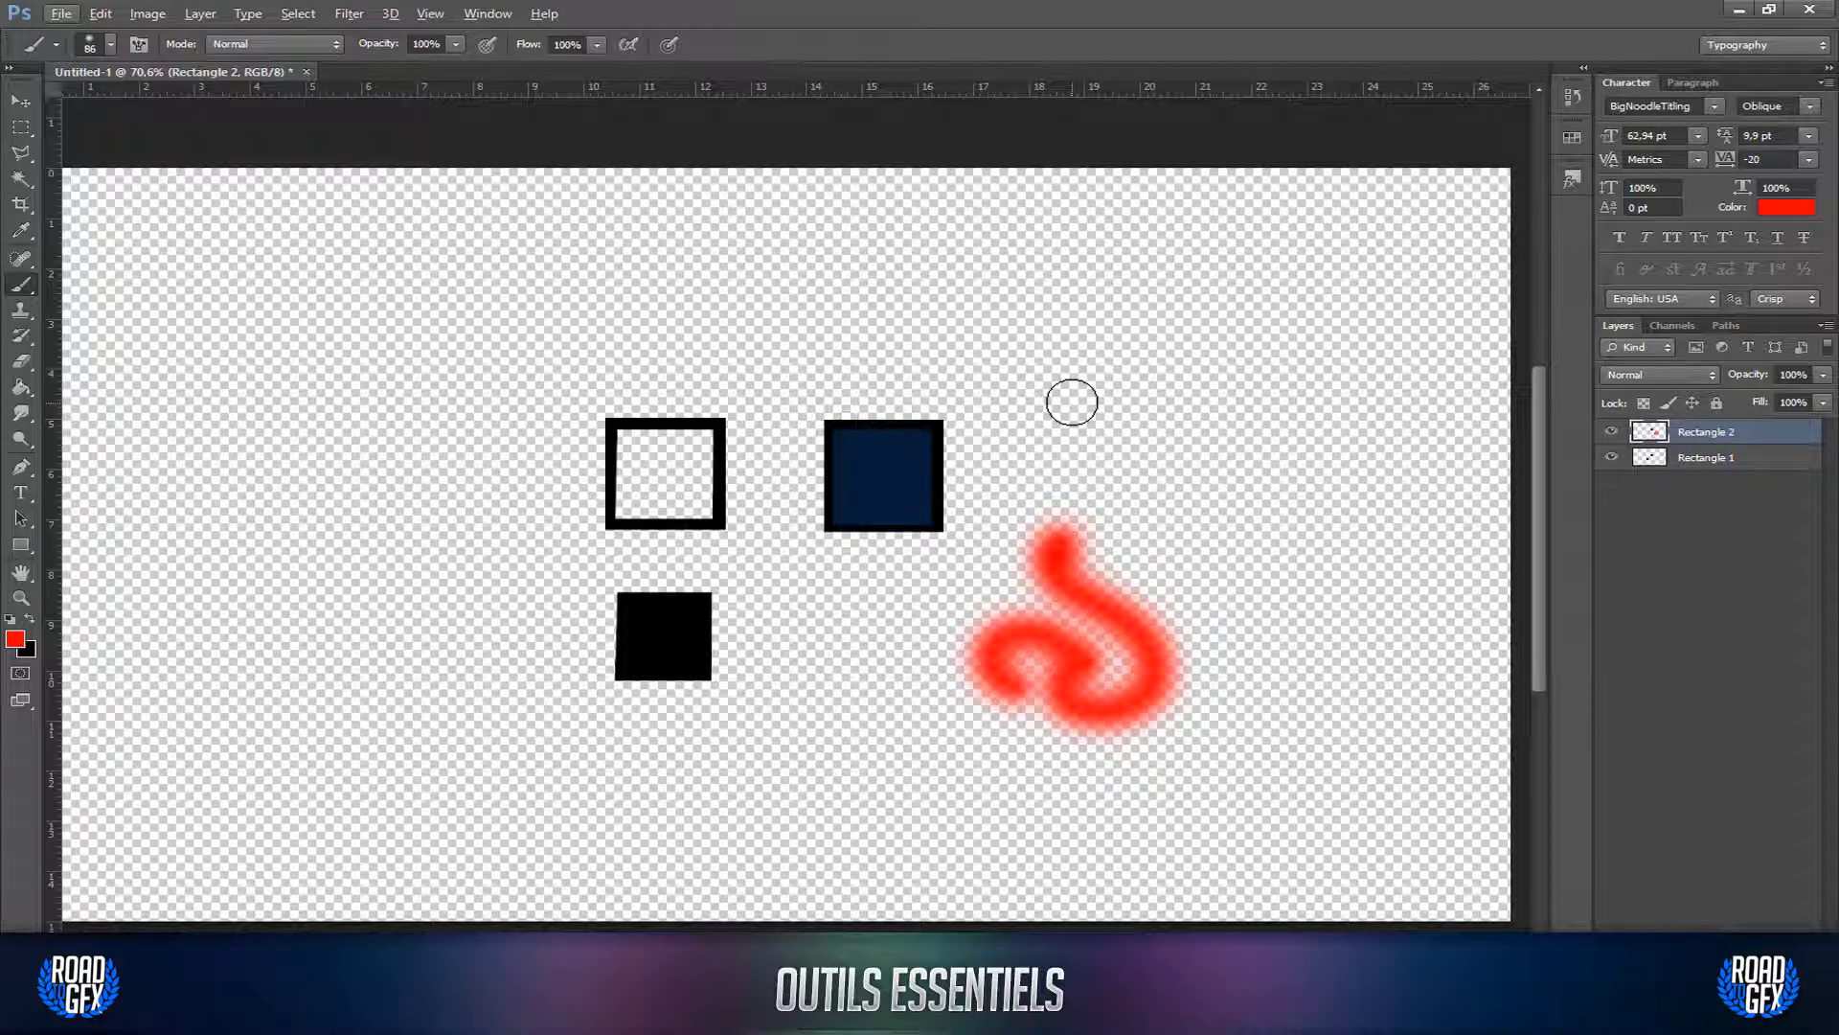
alt+right_click(1077, 409)
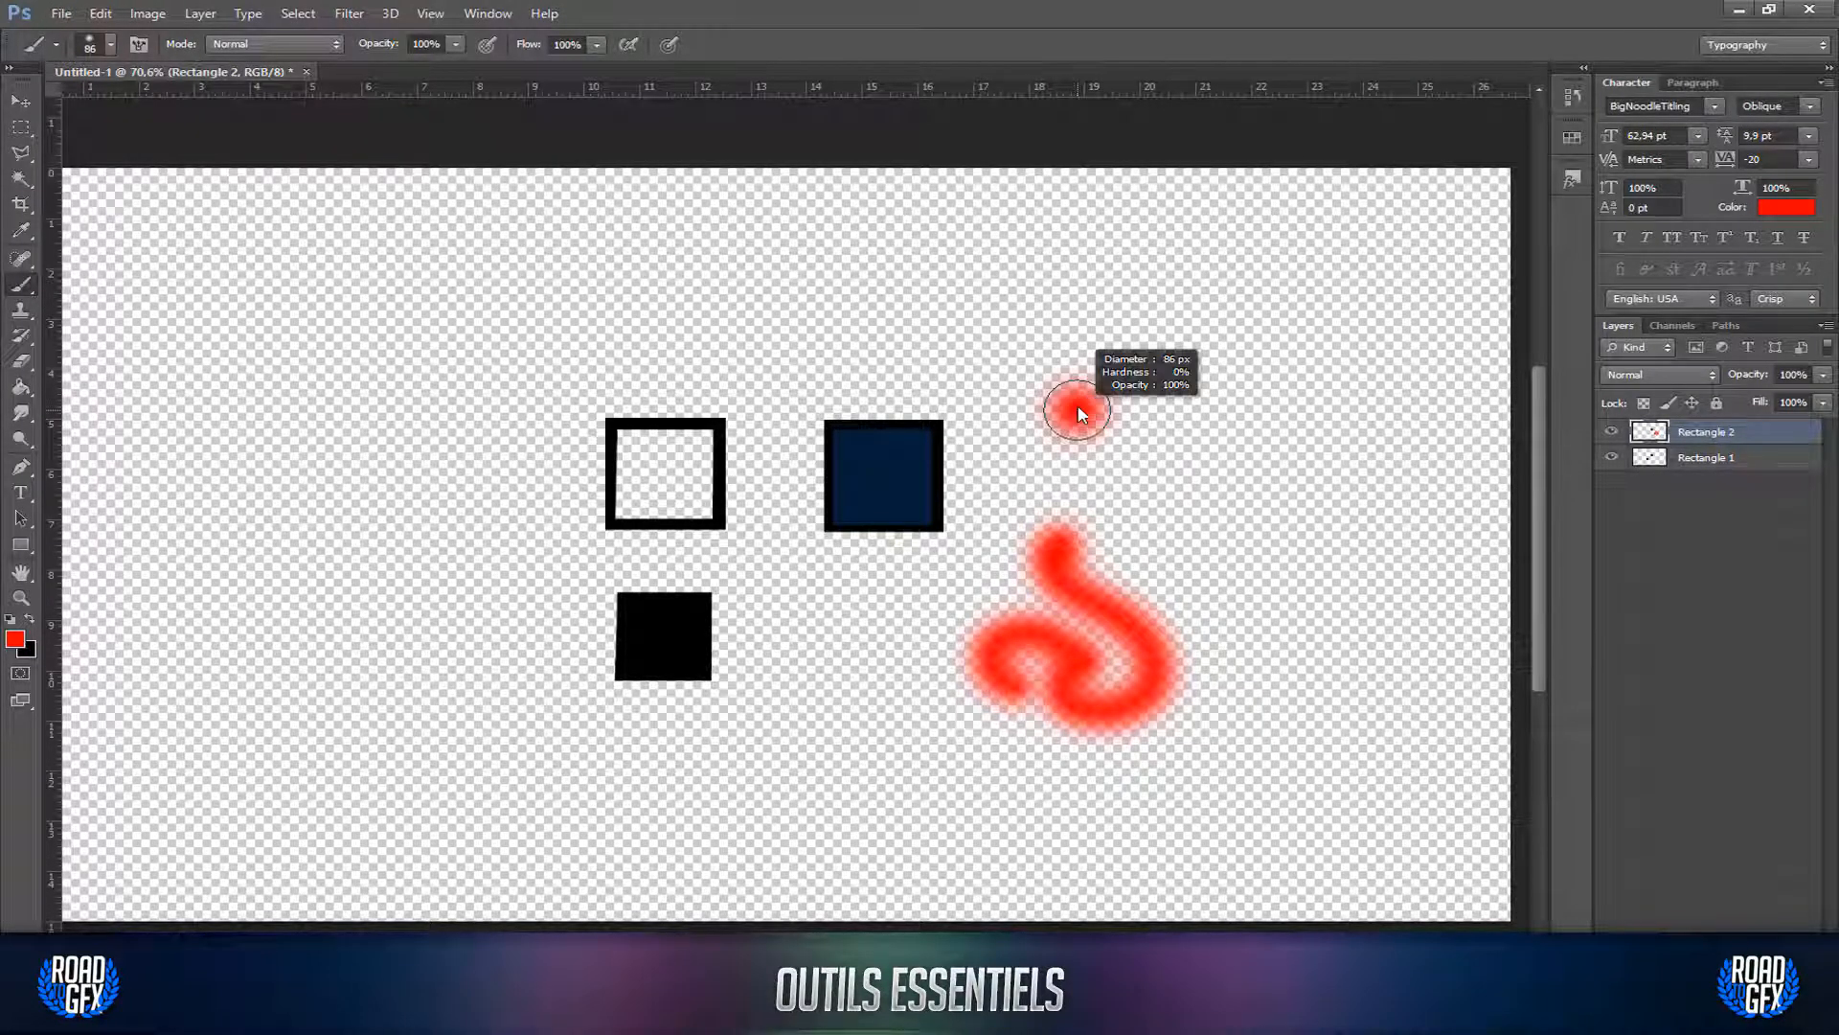
drag(1083, 365, 1069, 770)
mouse_move(1097, 445)
mouse_down()
mouse_move(1271, 542)
mouse_move(1305, 460)
mouse_move(1308, 383)
mouse_up()
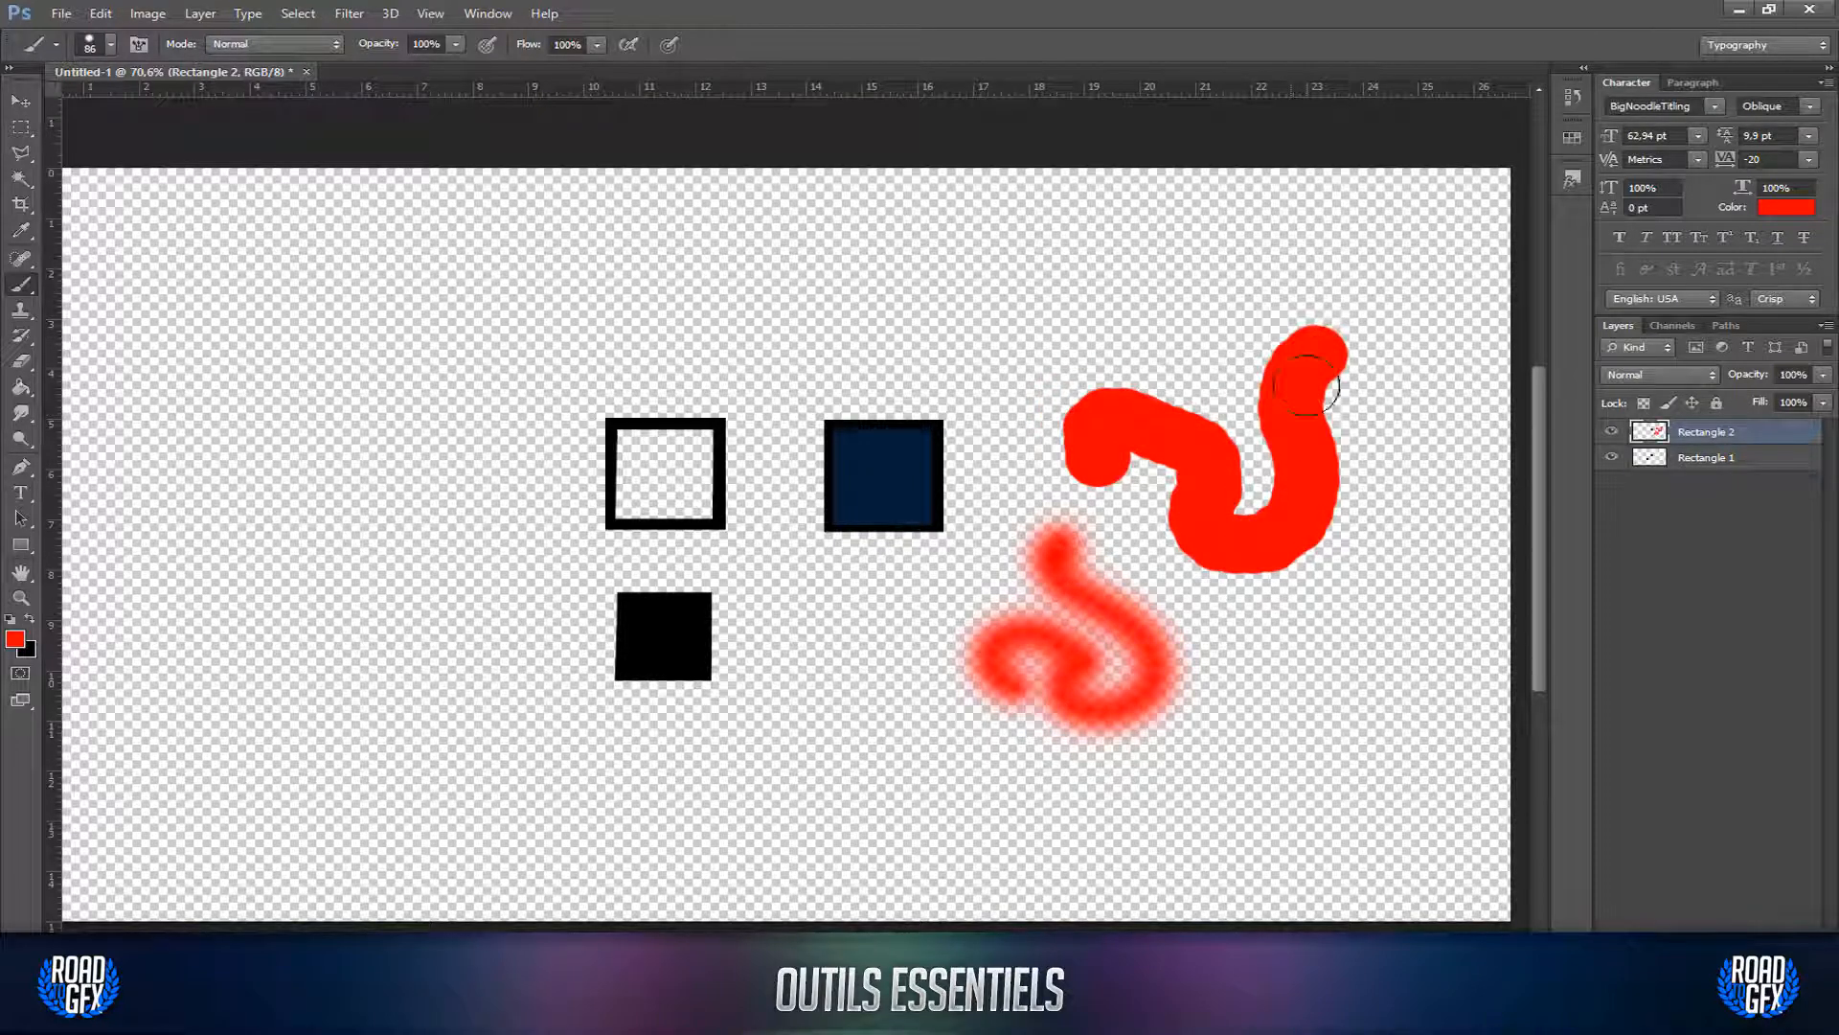
Step: Lower the brush hardness to 0% and paint a small soft red blob below the other two strokes
alt+right_click(931, 311)
mouse_move(929, 296)
mouse_down()
mouse_move(902, 57)
mouse_move(962, 168)
mouse_up()
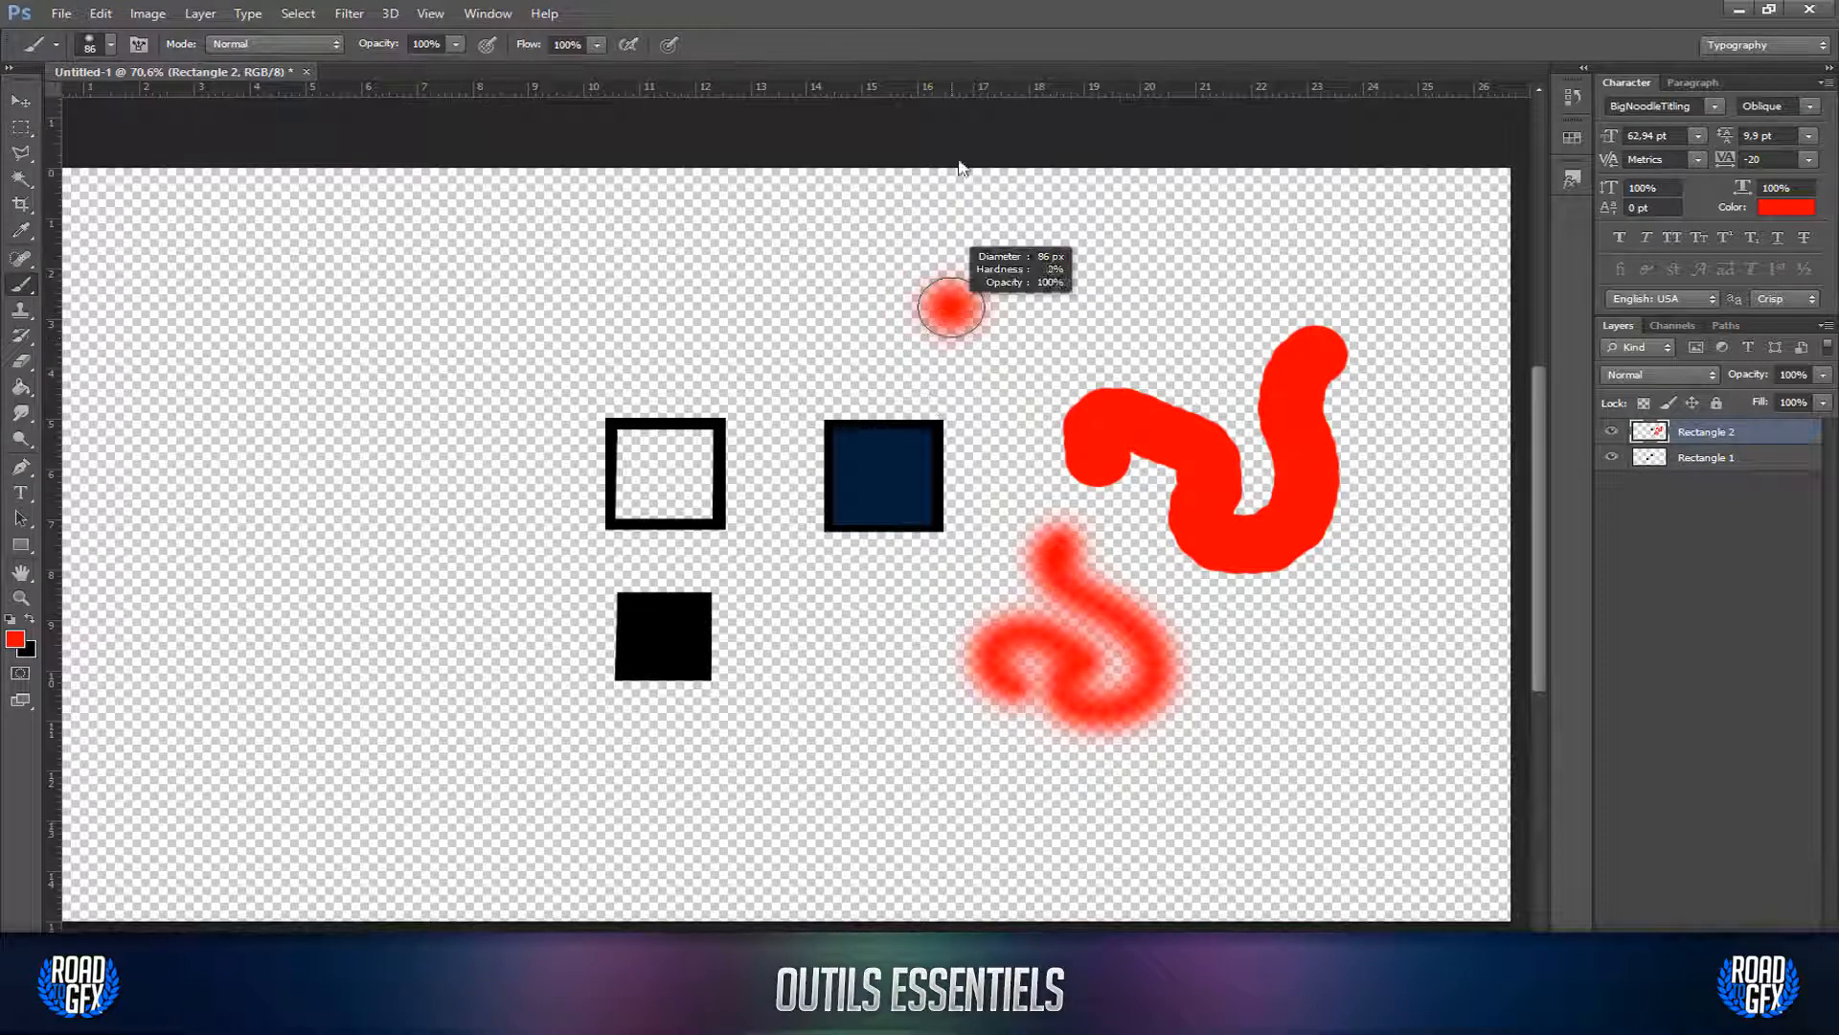
drag(1274, 805, 1241, 747)
right_click(379, 600)
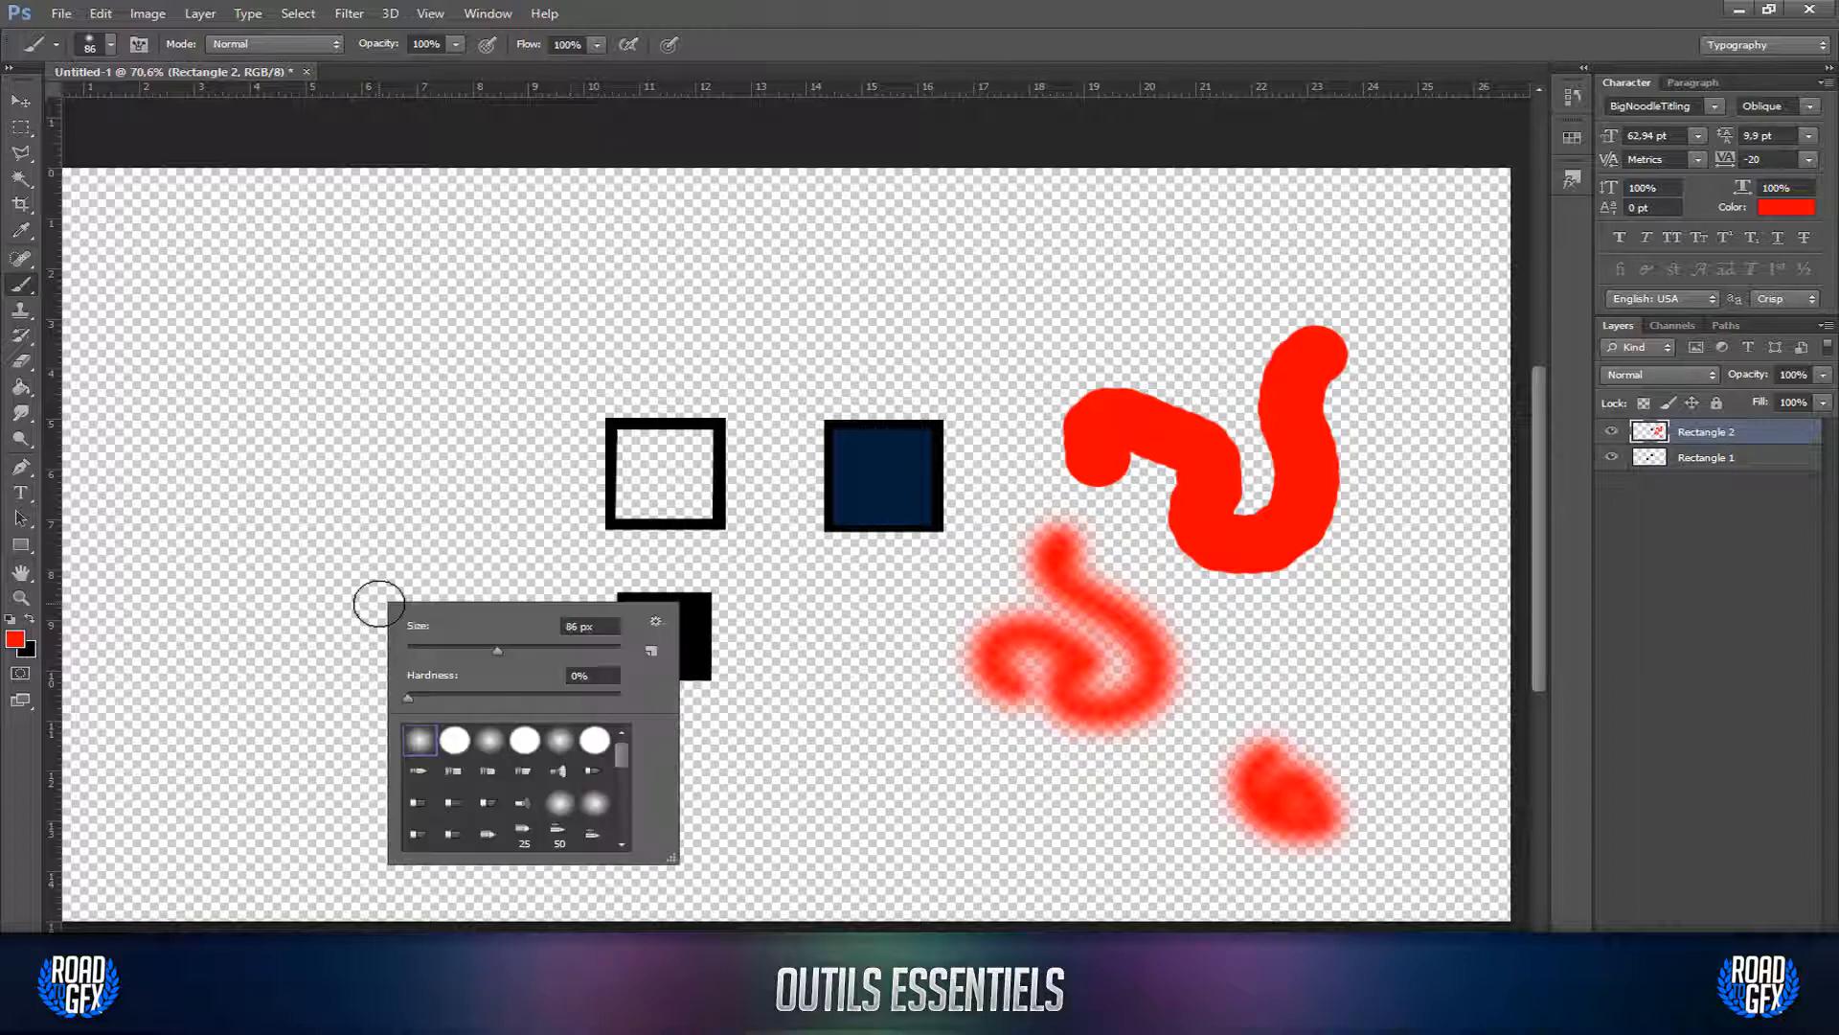
click(388, 532)
mouse_move(390, 533)
mouse_down()
mouse_move(651, 565)
mouse_move(575, 874)
mouse_move(570, 308)
mouse_move(345, 278)
mouse_up()
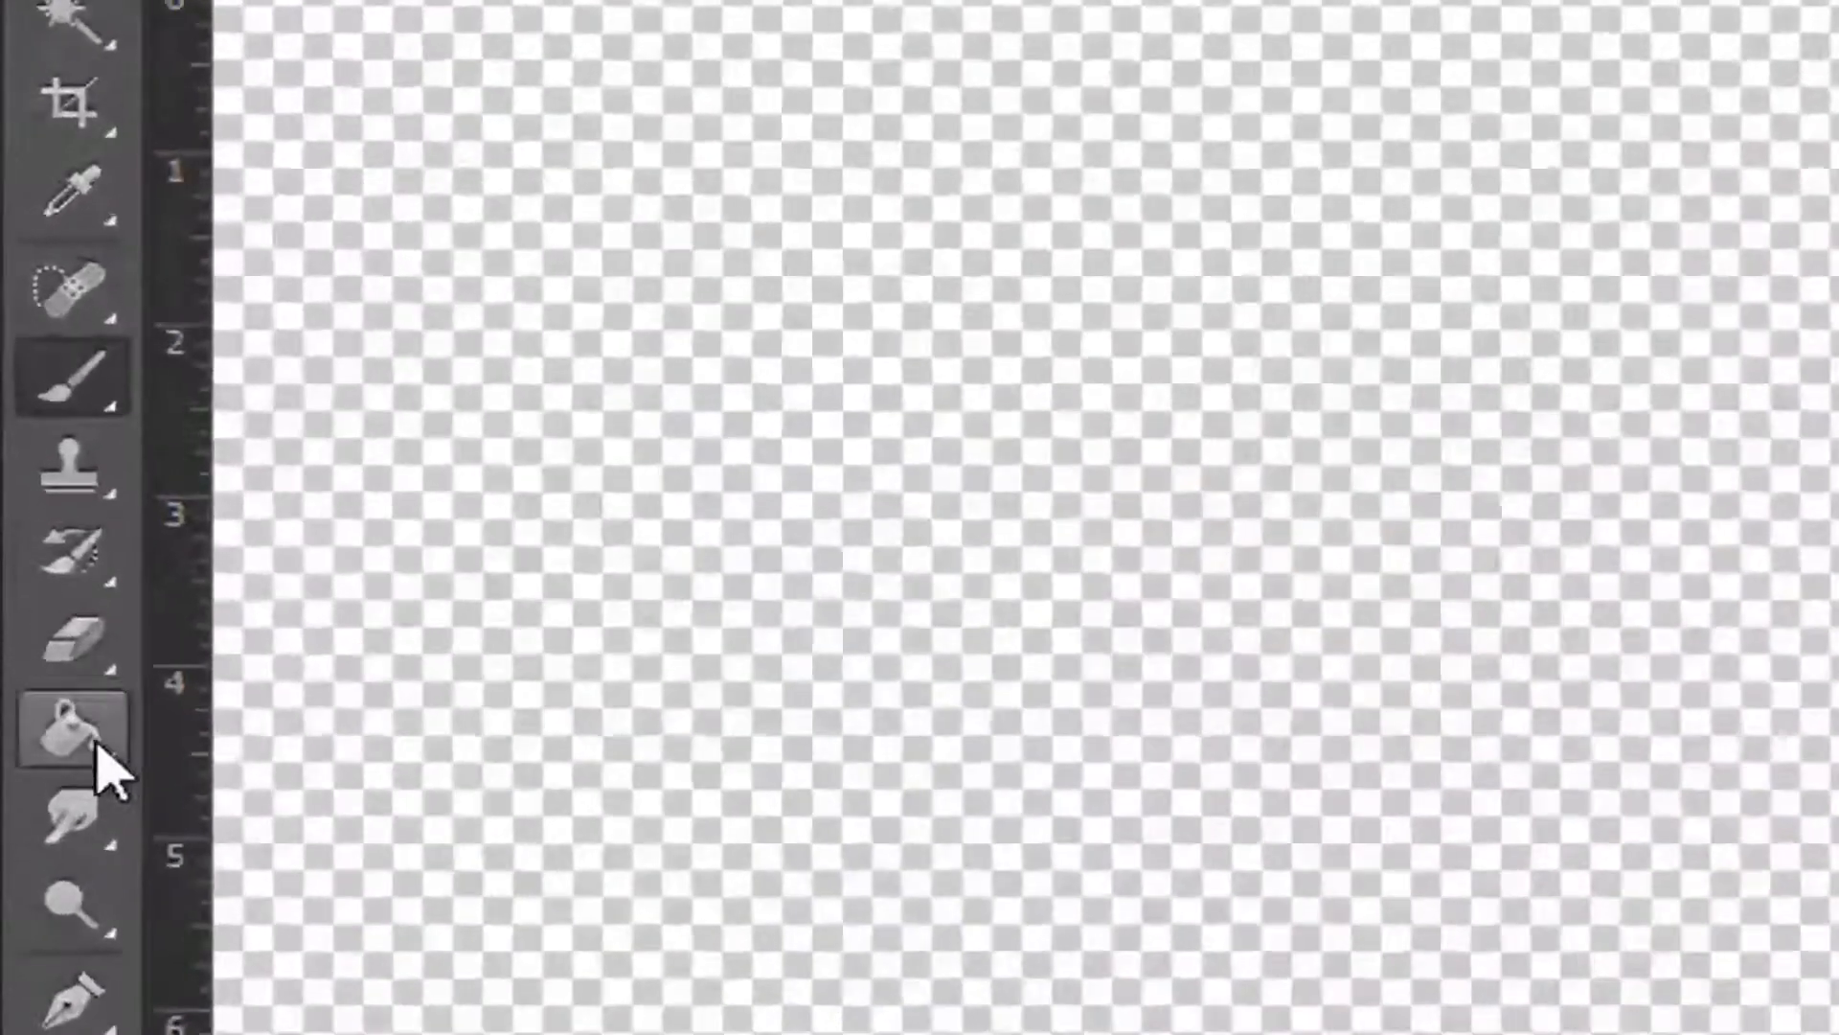
Step: Adjust the Eraser brush and erase the red strokes and the blue square from the Rectangle 2 layer
click(22, 361)
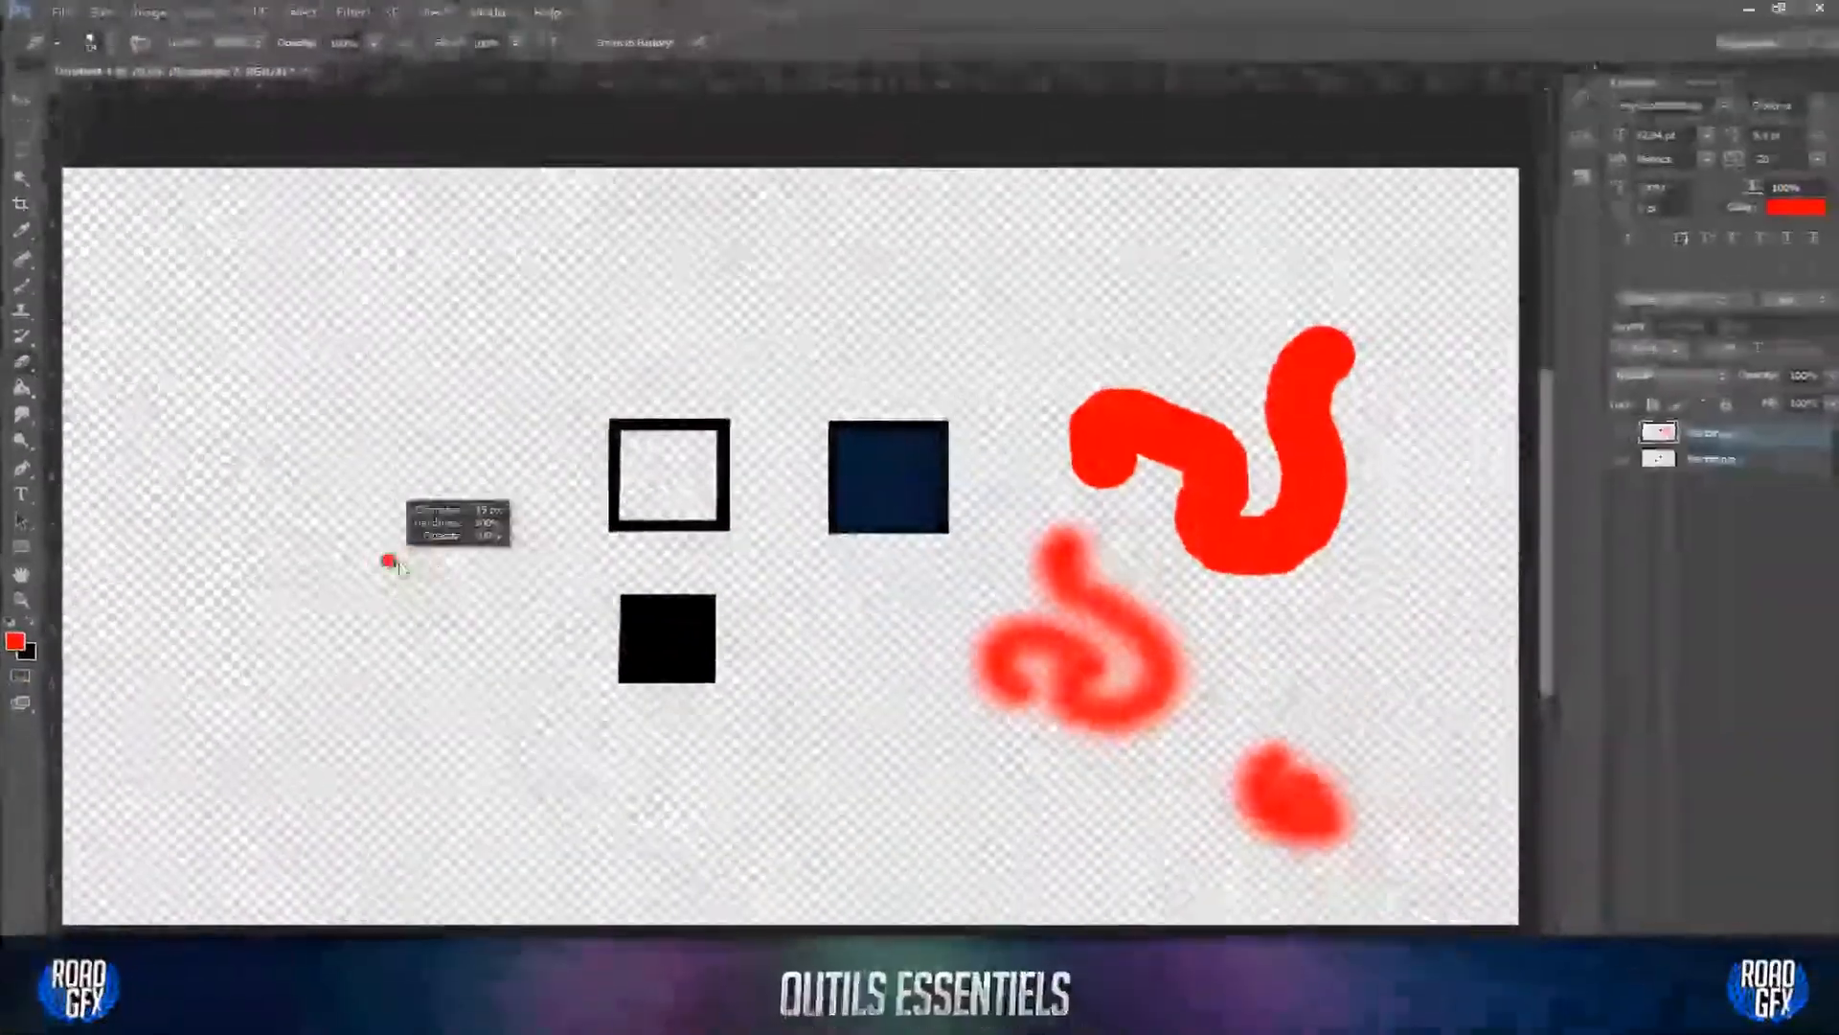
mouse_move(388, 558)
mouse_down()
mouse_move(390, 537)
mouse_move(395, 558)
mouse_move(554, 562)
mouse_move(390, 343)
mouse_move(365, 362)
mouse_move(372, 610)
mouse_move(452, 316)
mouse_move(392, 328)
mouse_up()
mouse_move(797, 627)
mouse_down()
mouse_move(950, 438)
mouse_move(1067, 657)
mouse_move(1313, 329)
mouse_move(1293, 727)
mouse_move(894, 642)
mouse_up()
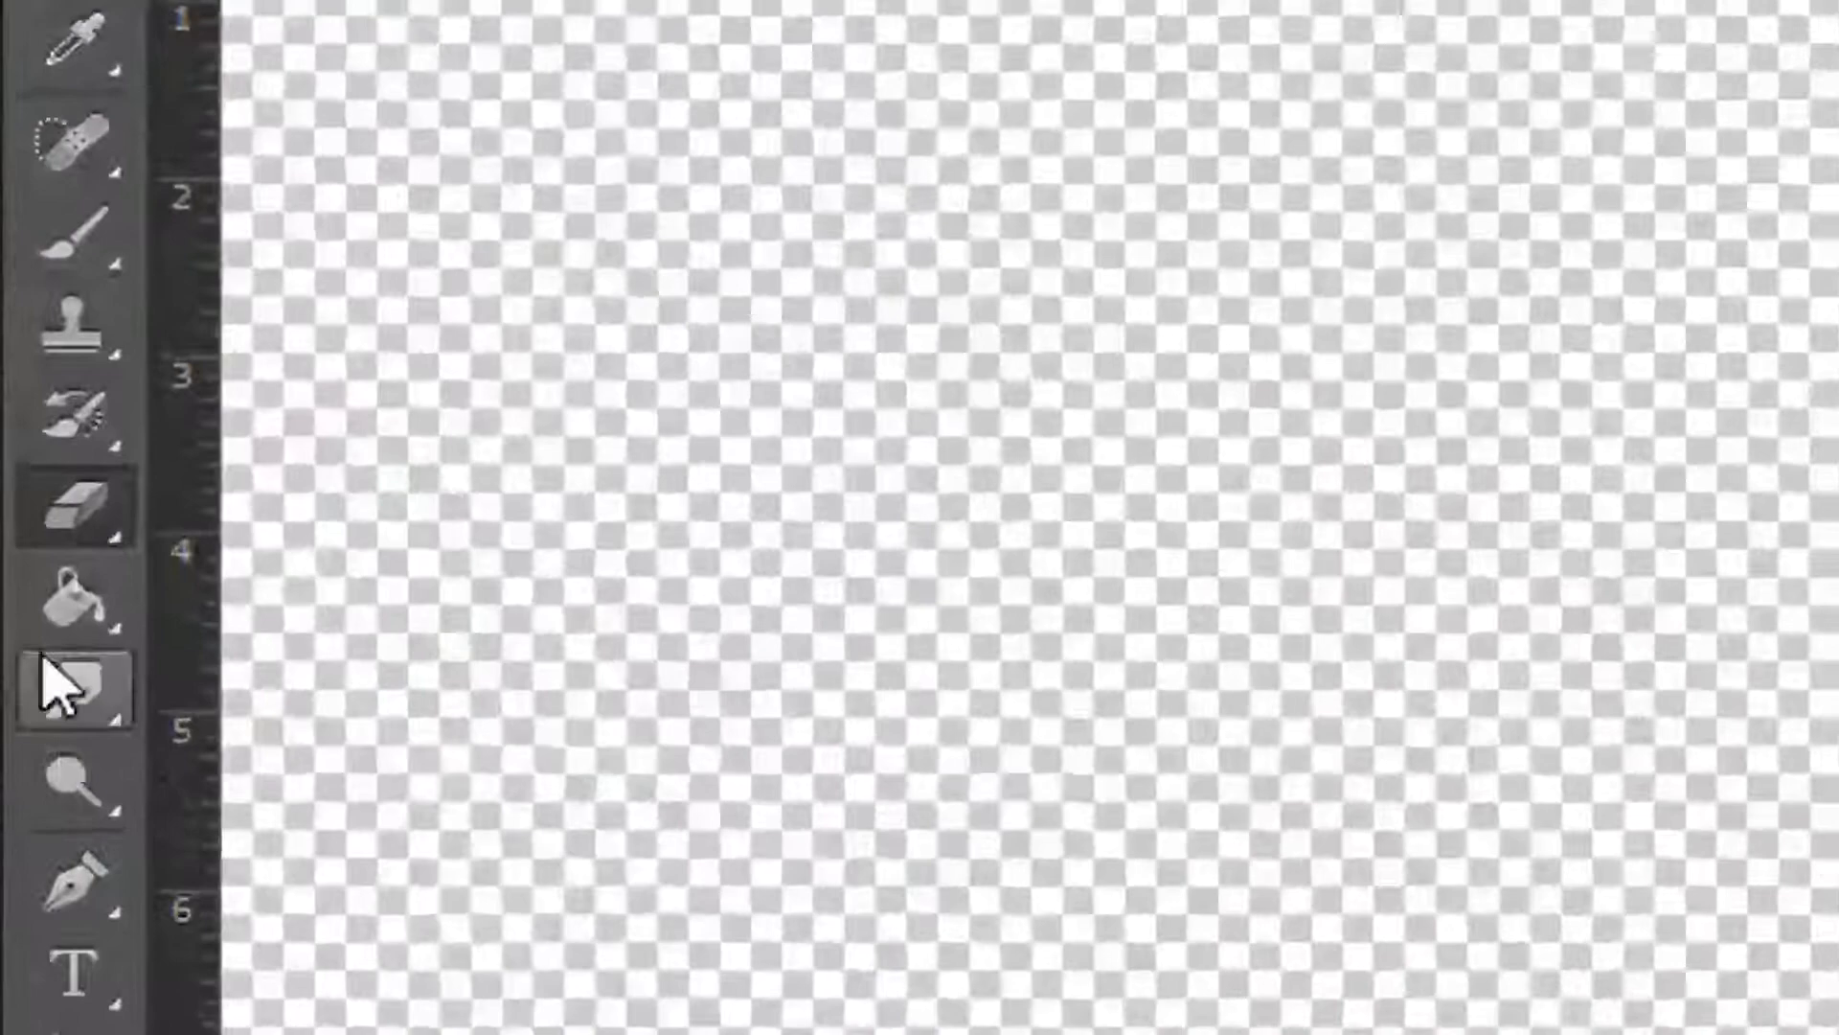
Step: Merge the Rectangle 2 layer into Rectangle 1 and draw a red rectangle of about 2008 × 1210 px covering the whole canvas
click(22, 388)
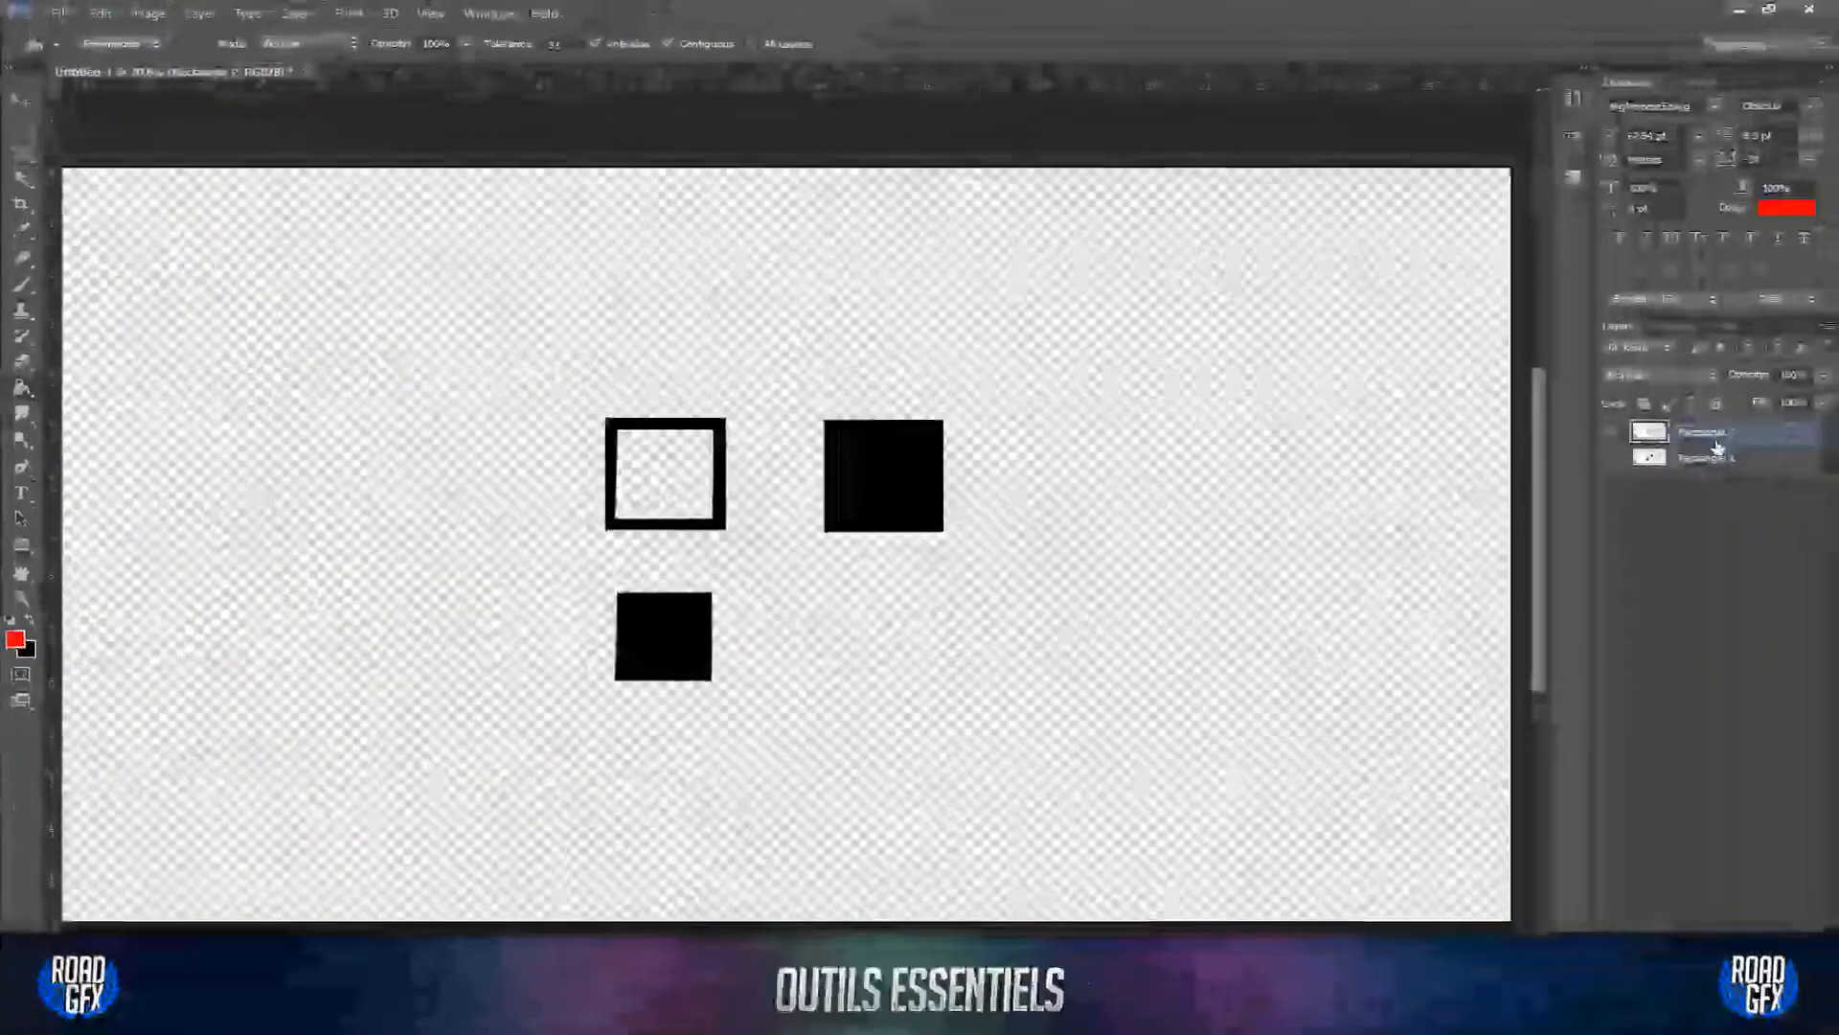
key(ctrl+e)
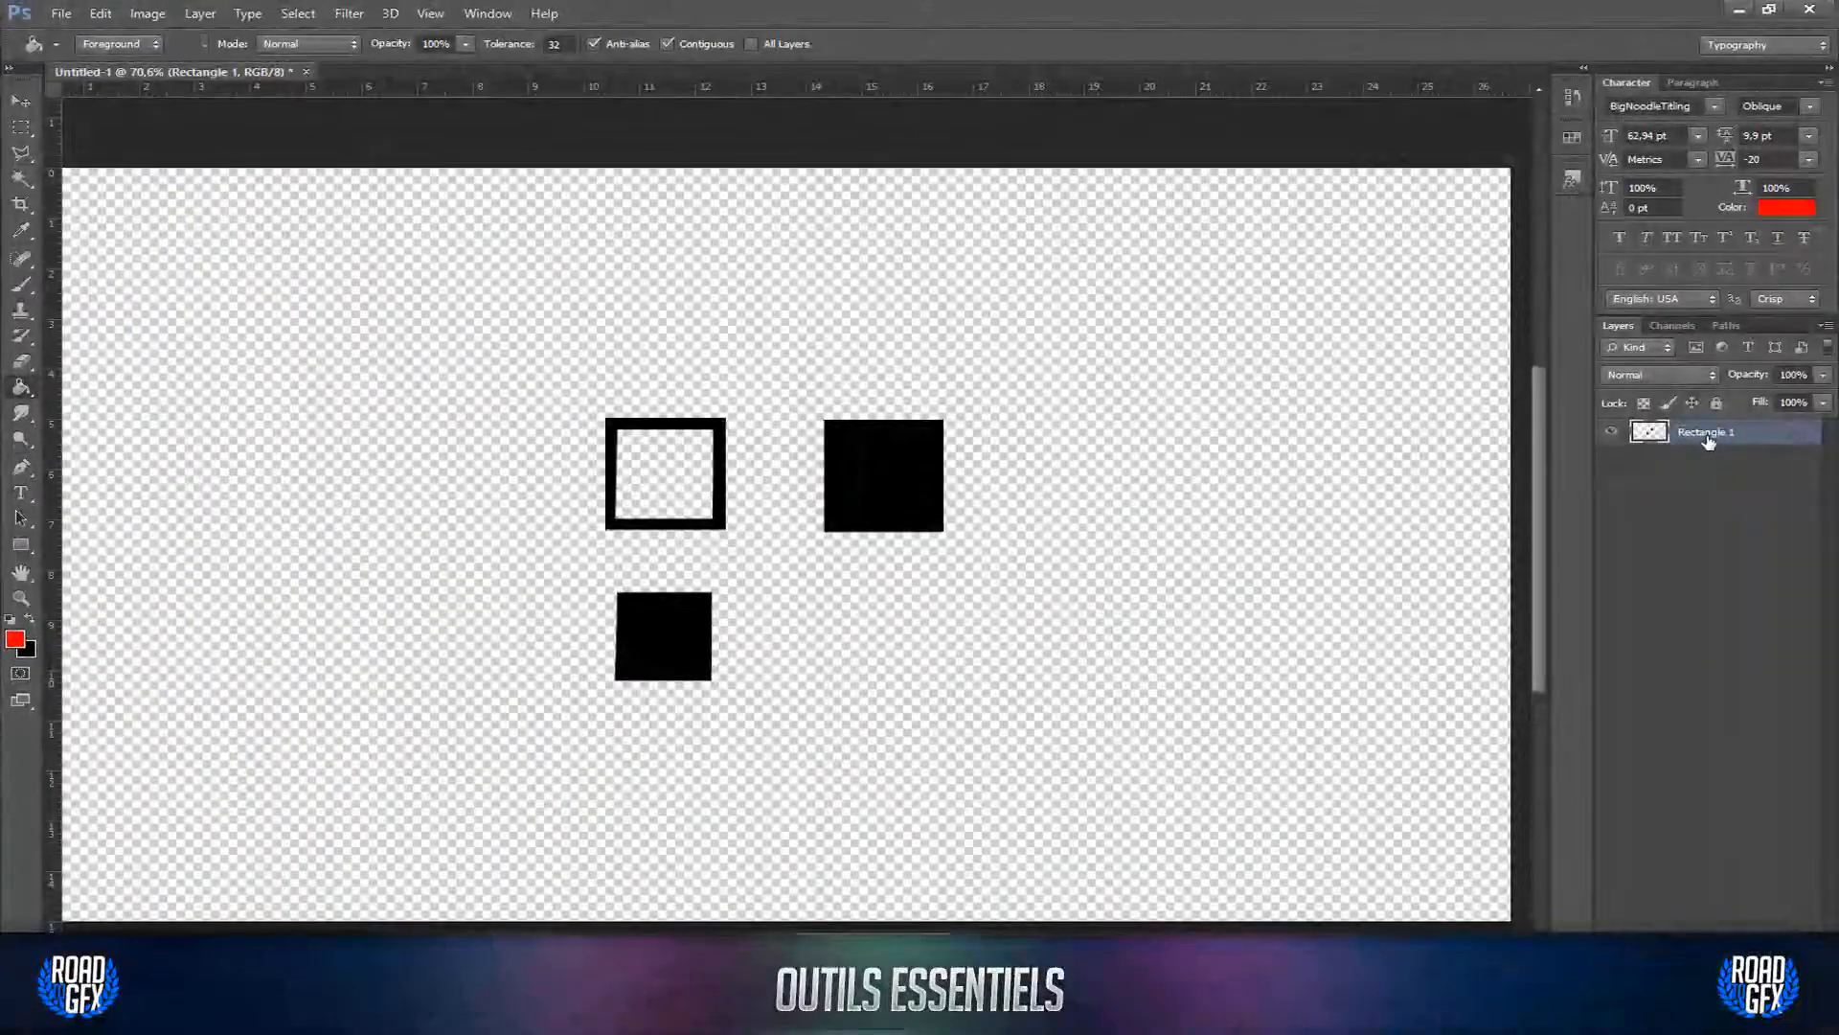
scroll(629, 578, down, 3)
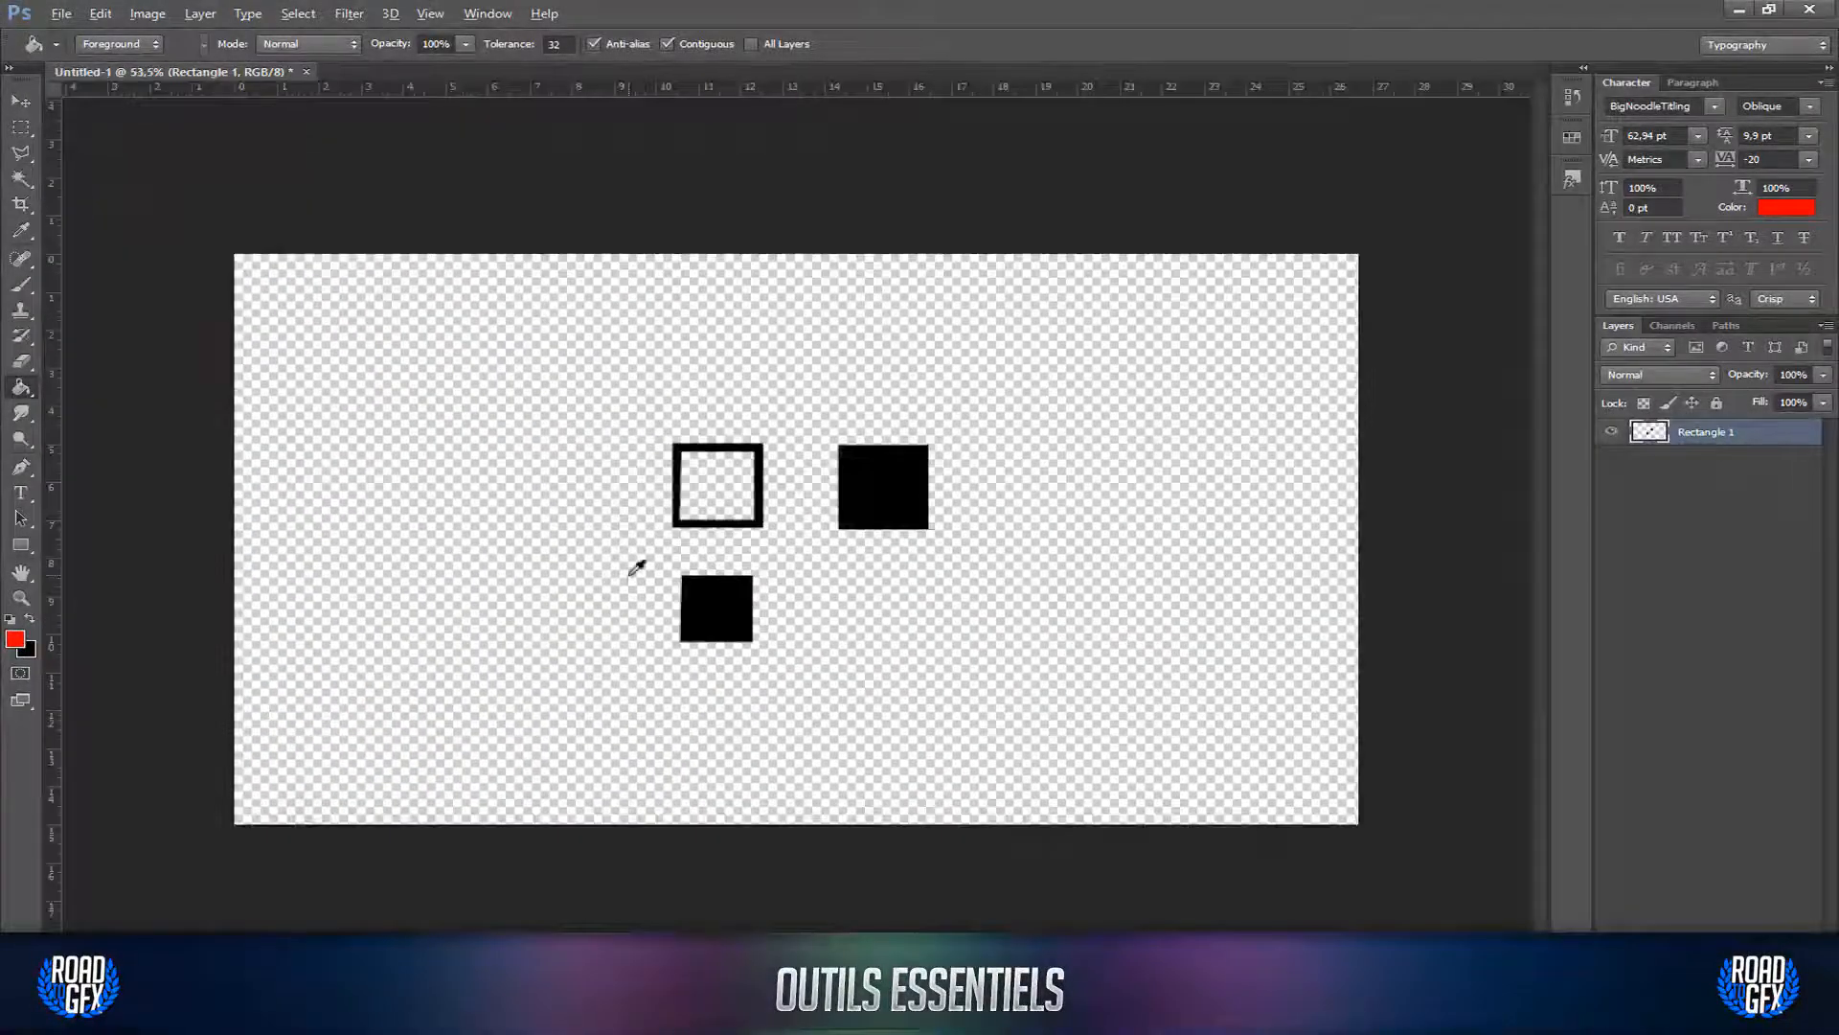
scroll(628, 575, up, 1)
click(12, 545)
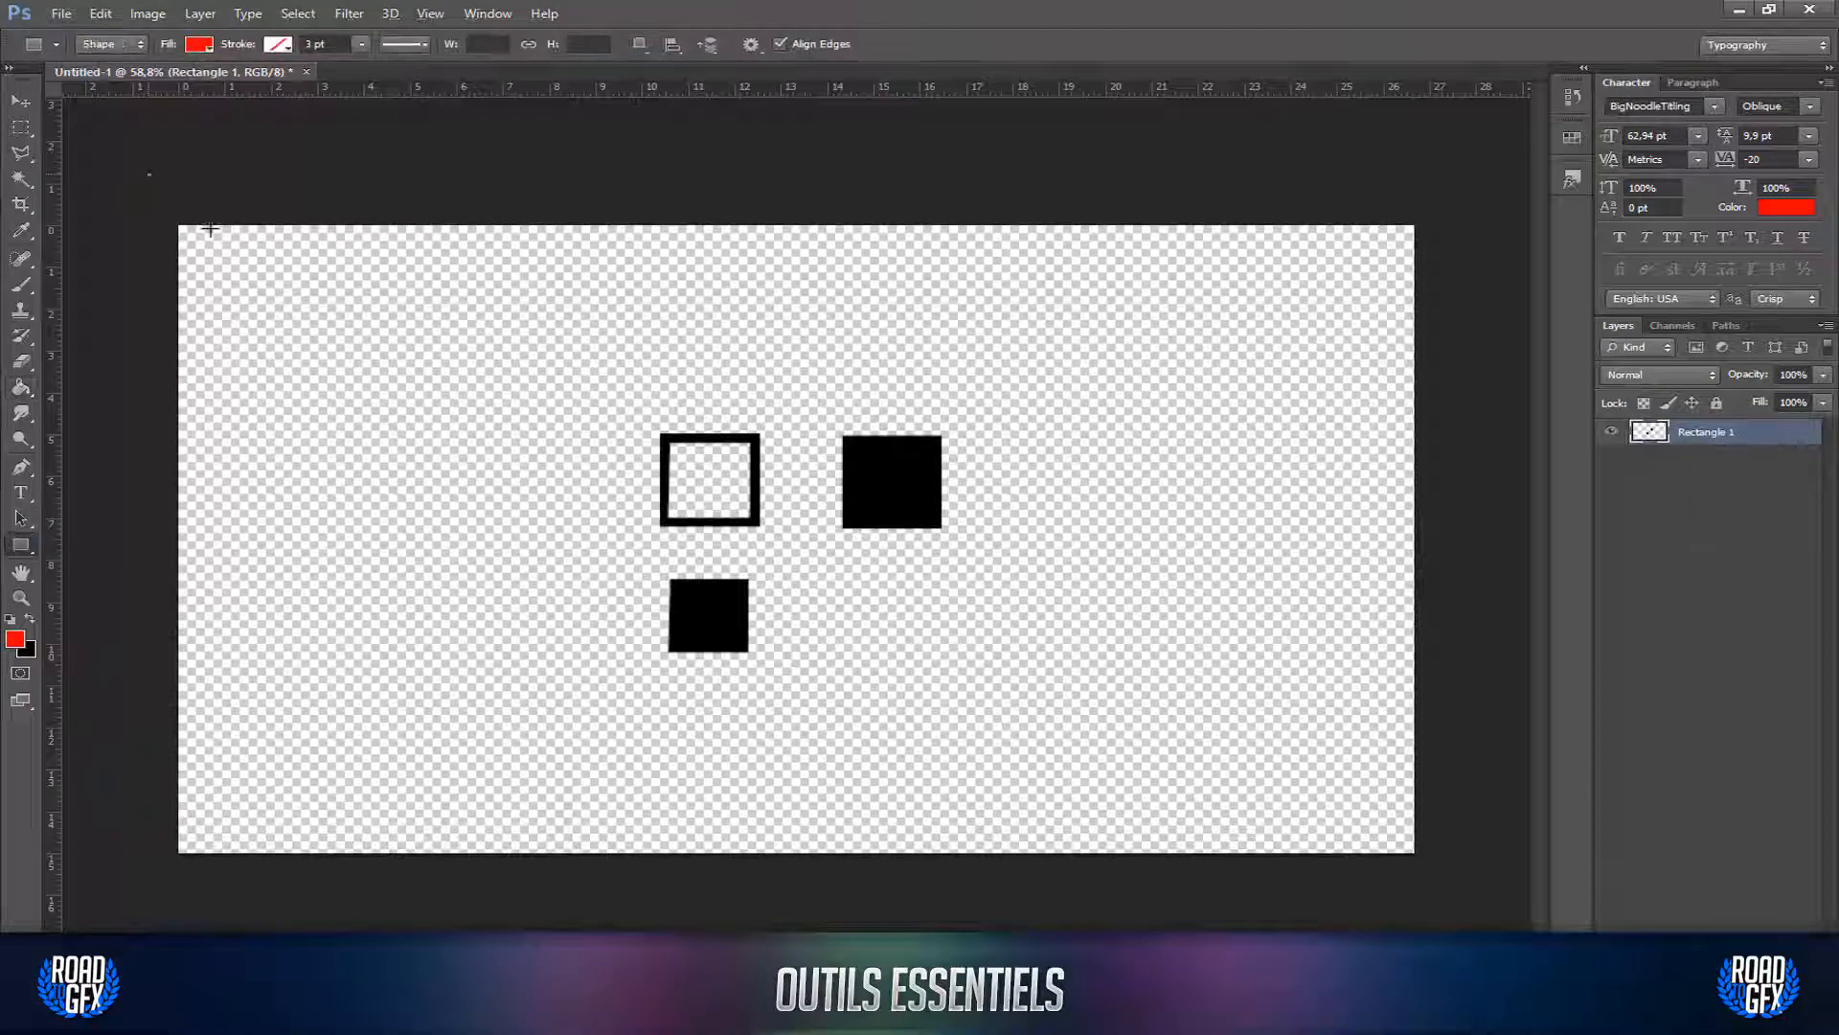
mouse_move(149, 174)
mouse_down()
mouse_move(1531, 879)
mouse_move(1439, 874)
mouse_up()
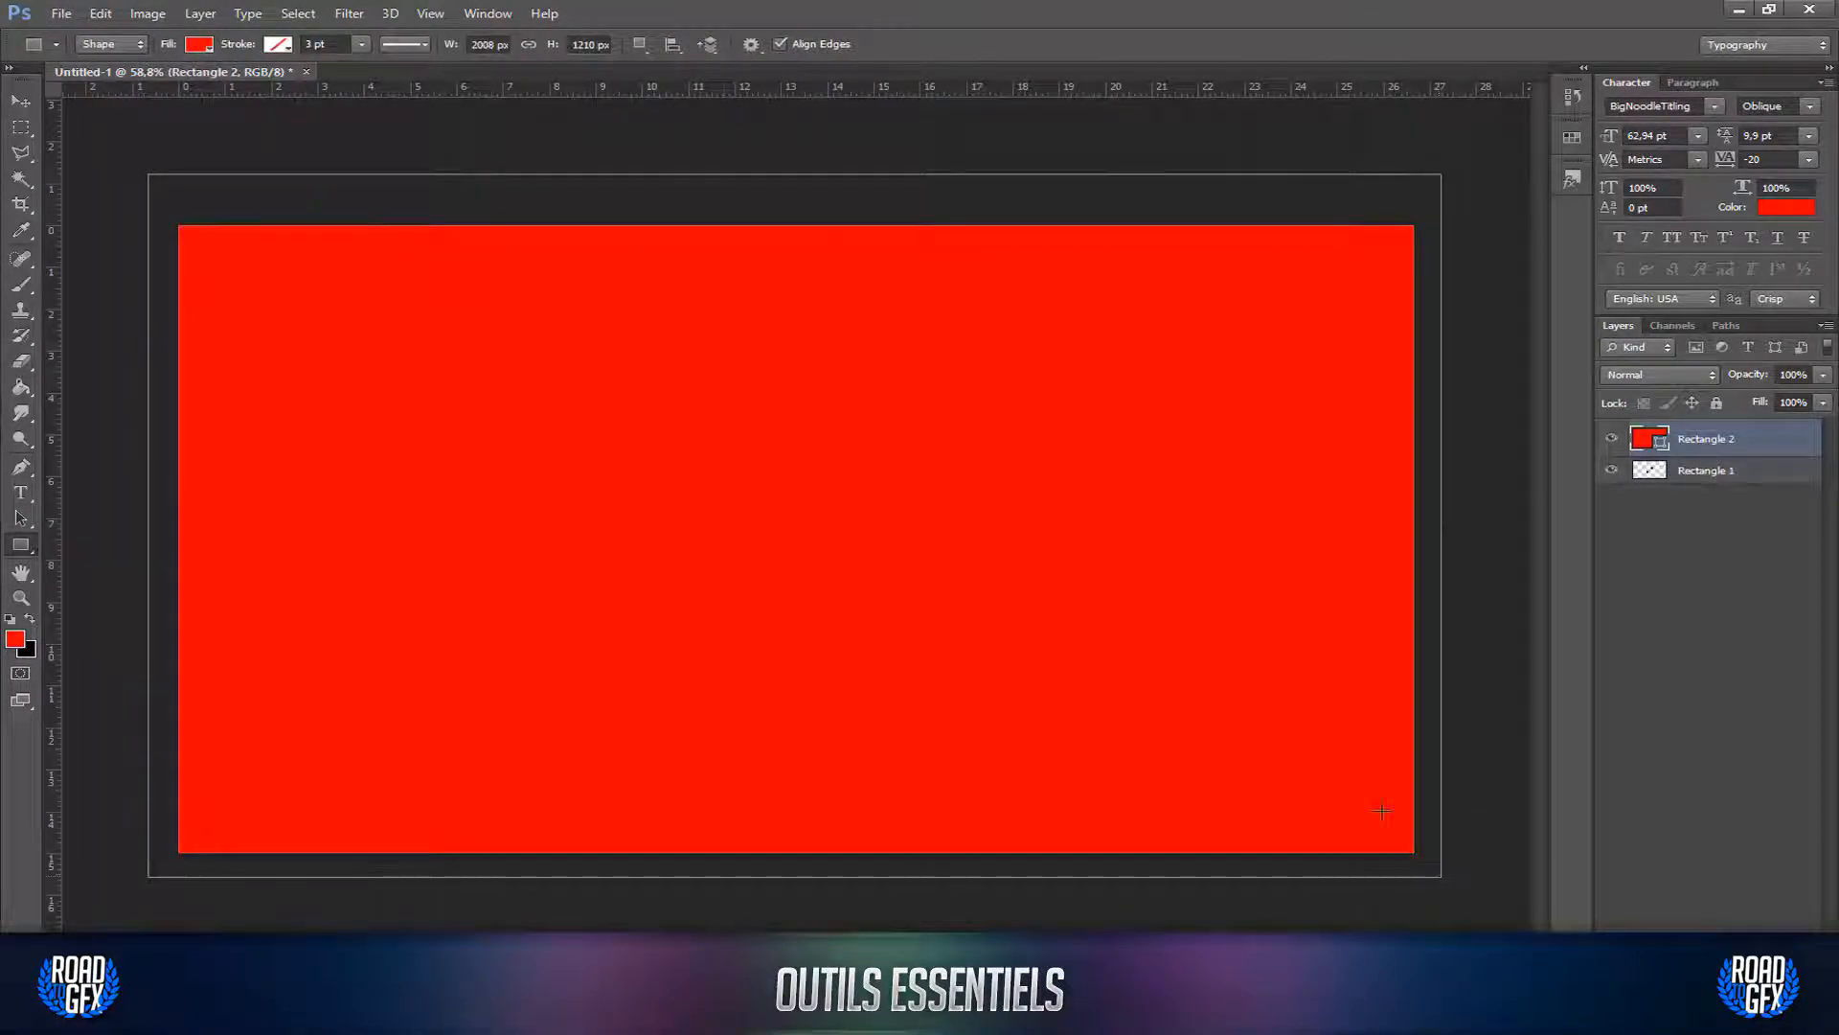
Step: Activate the Paint Bucket tool and set the foreground colour to bright blue (#00a8ff)
click(24, 384)
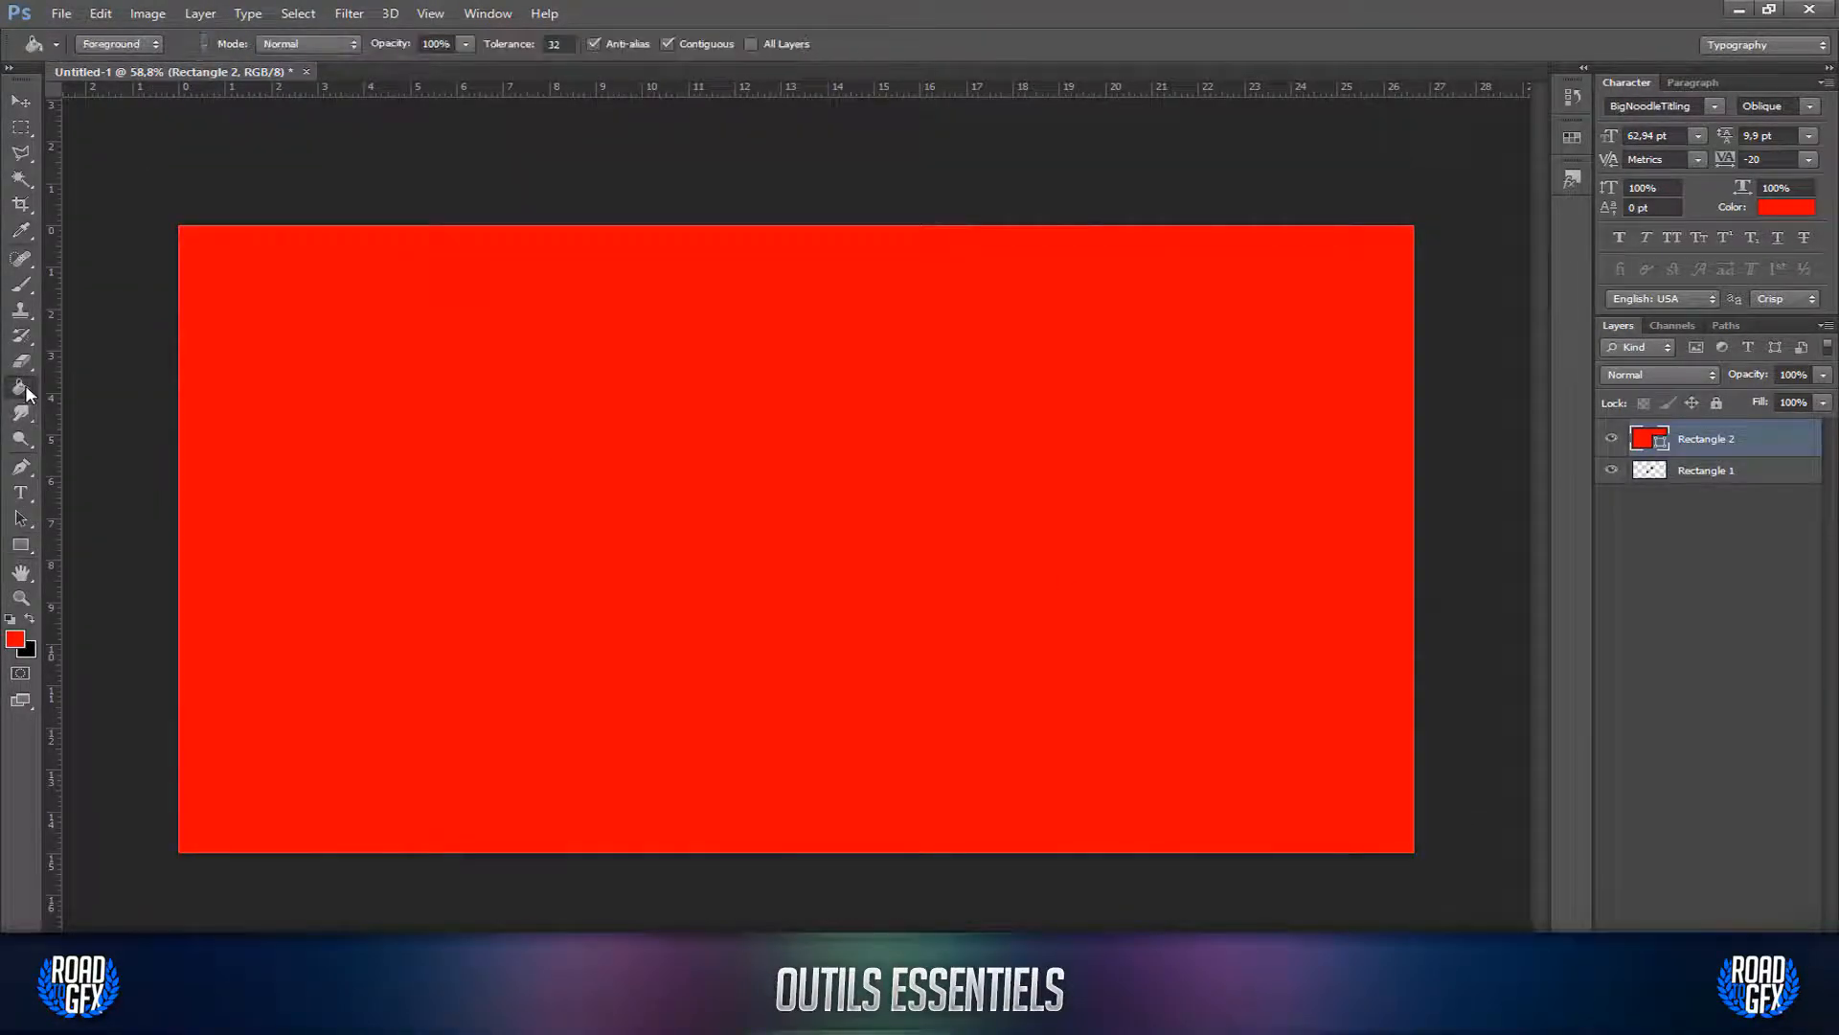
click(15, 639)
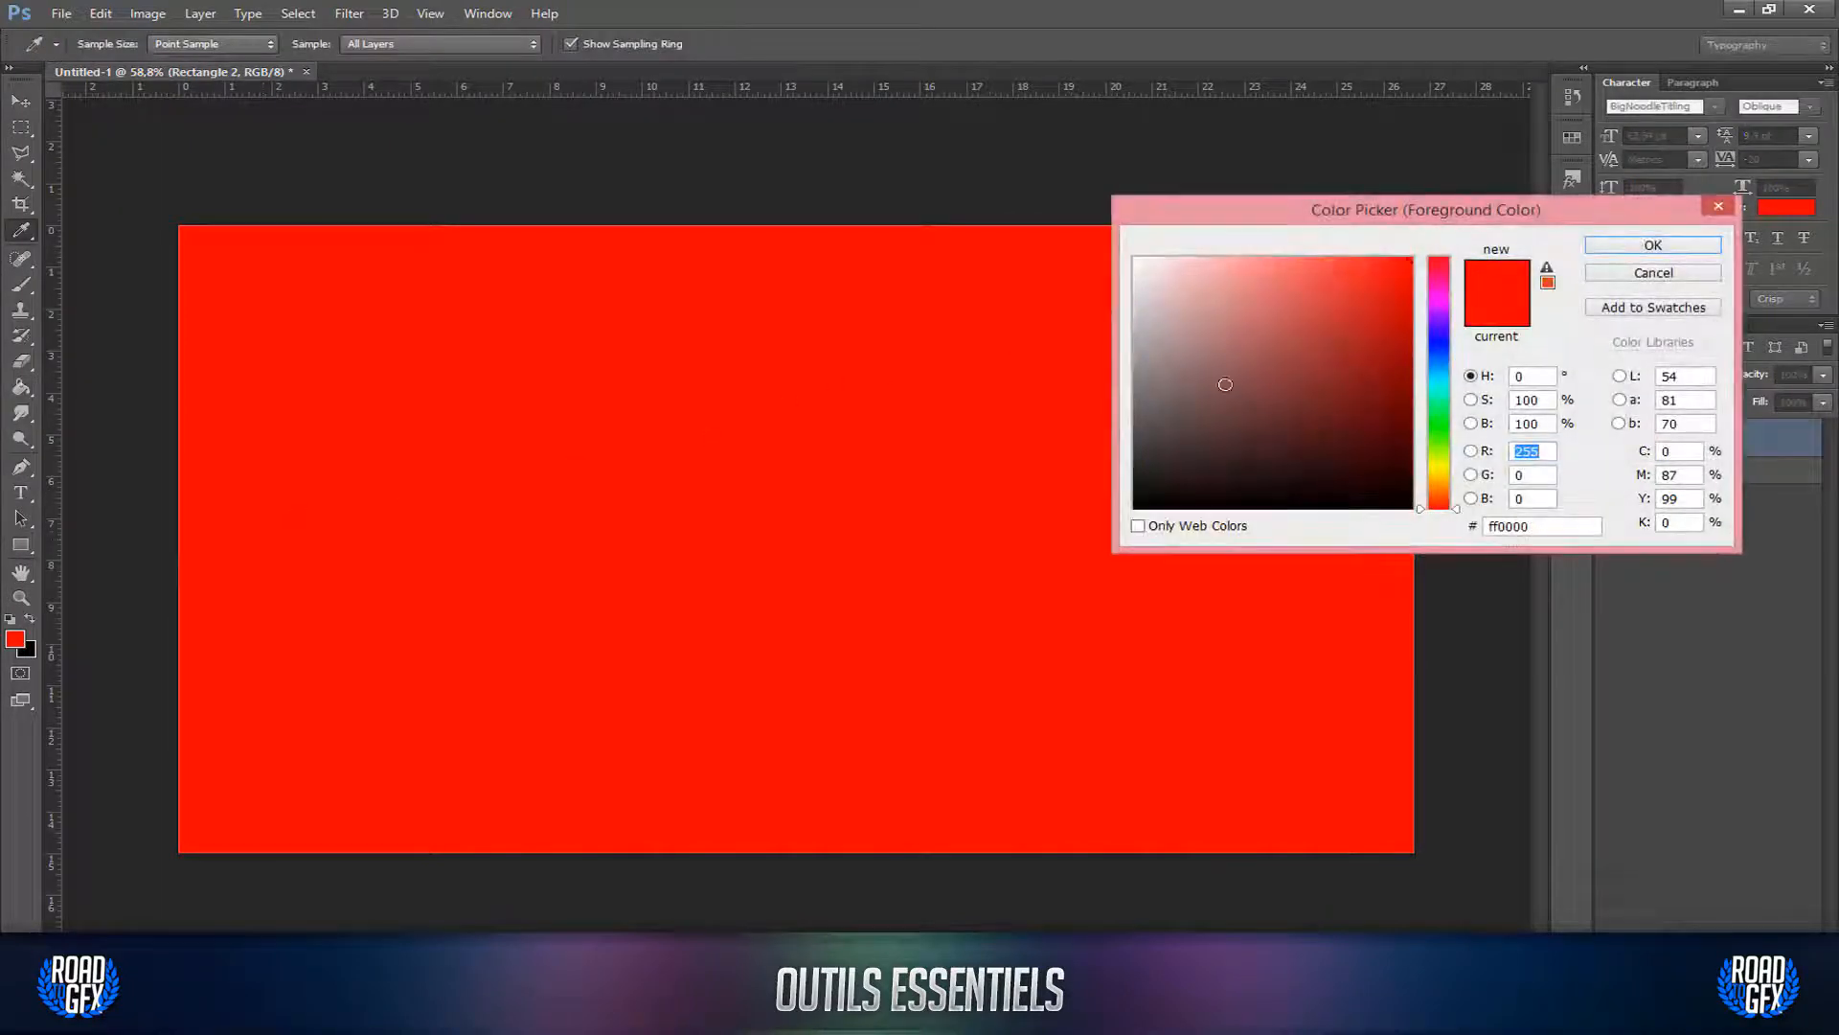
click(1445, 369)
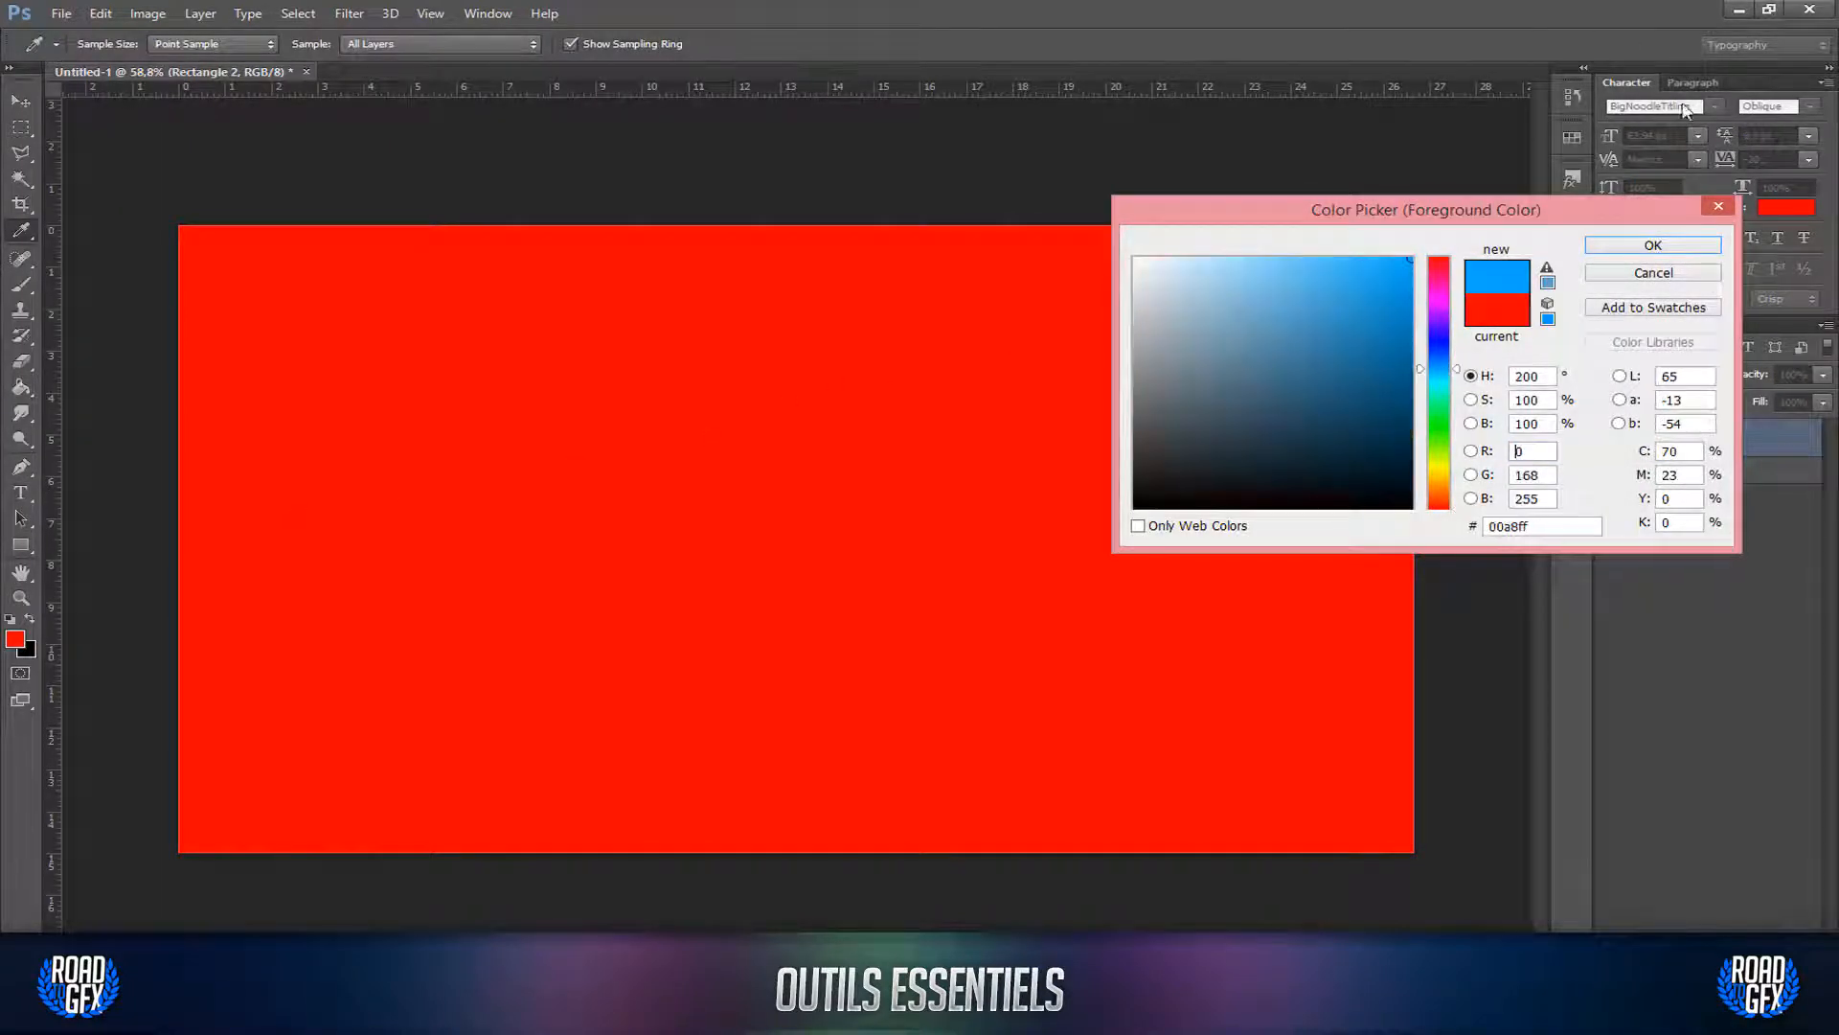
click(1635, 251)
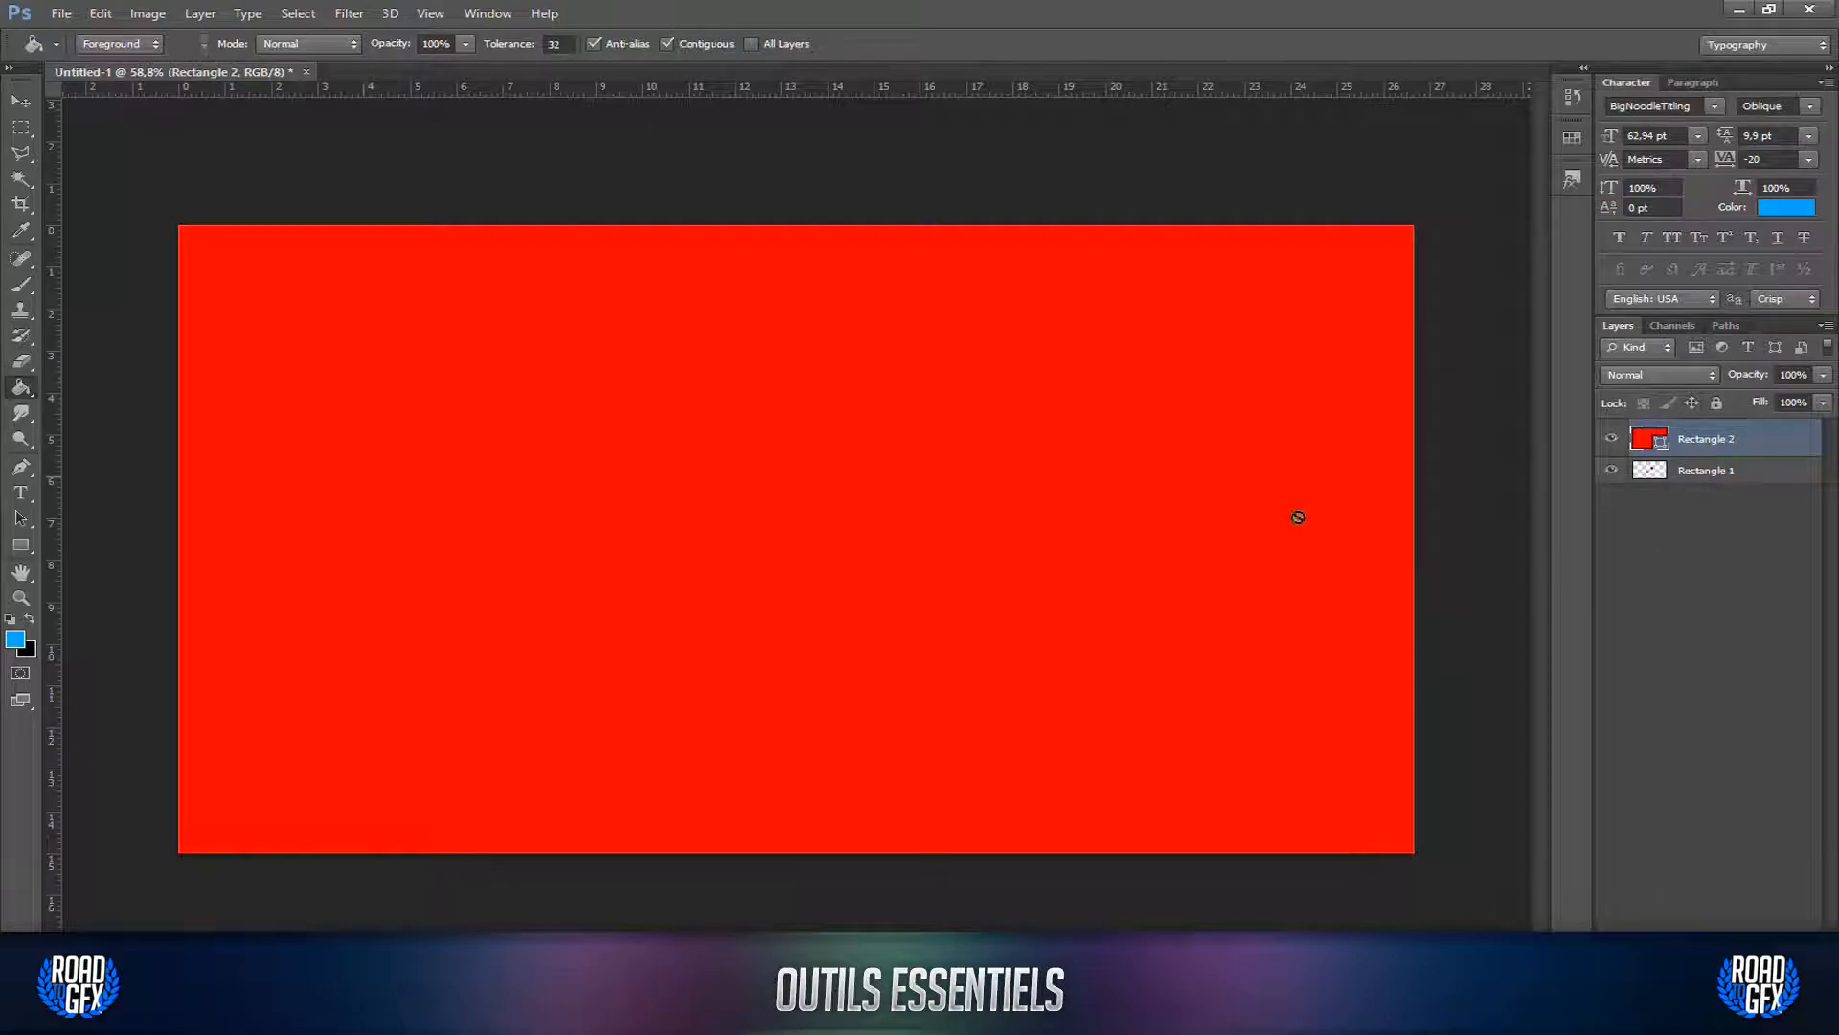
Step: Rasterize the full-canvas Rectangle 2 shape layer and fill it with the blue foreground colour using the Paint Bucket
right_click(1779, 439)
click(1534, 387)
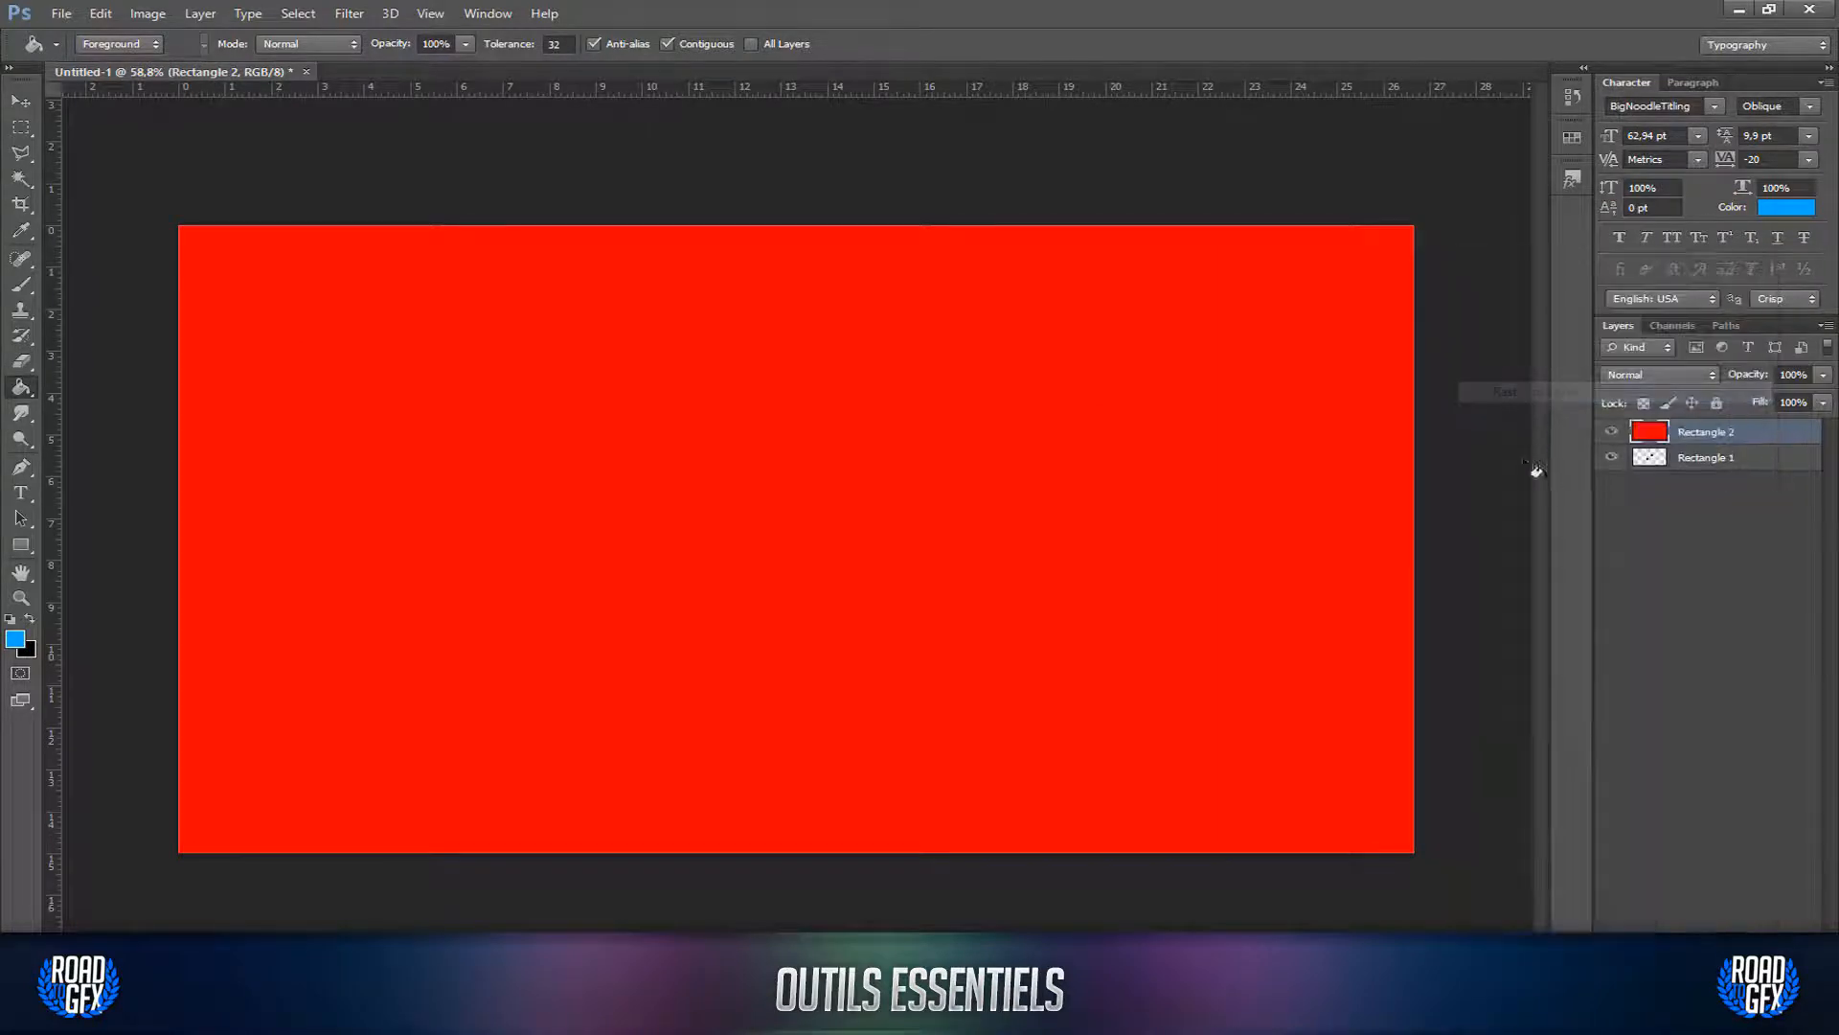
click(812, 509)
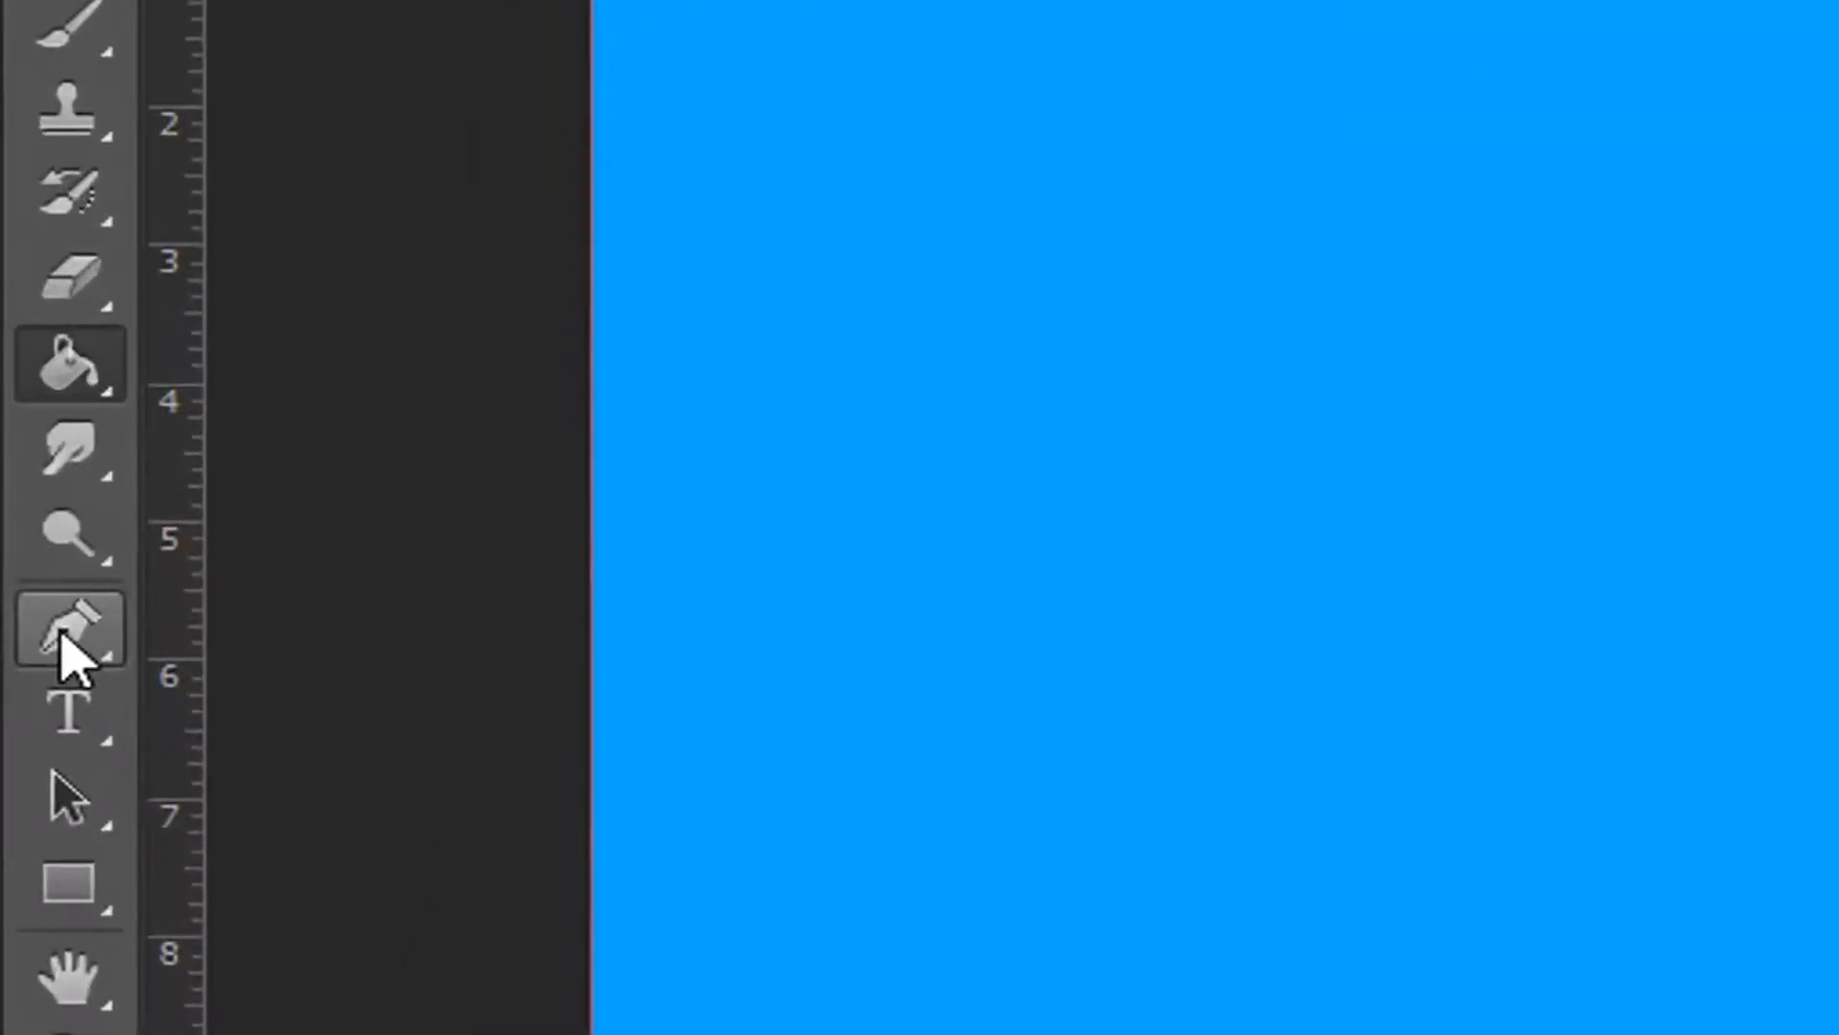
Step: Draw a red rectangle of about 415 × 203 px near the middle of the blue canvas
click(59, 633)
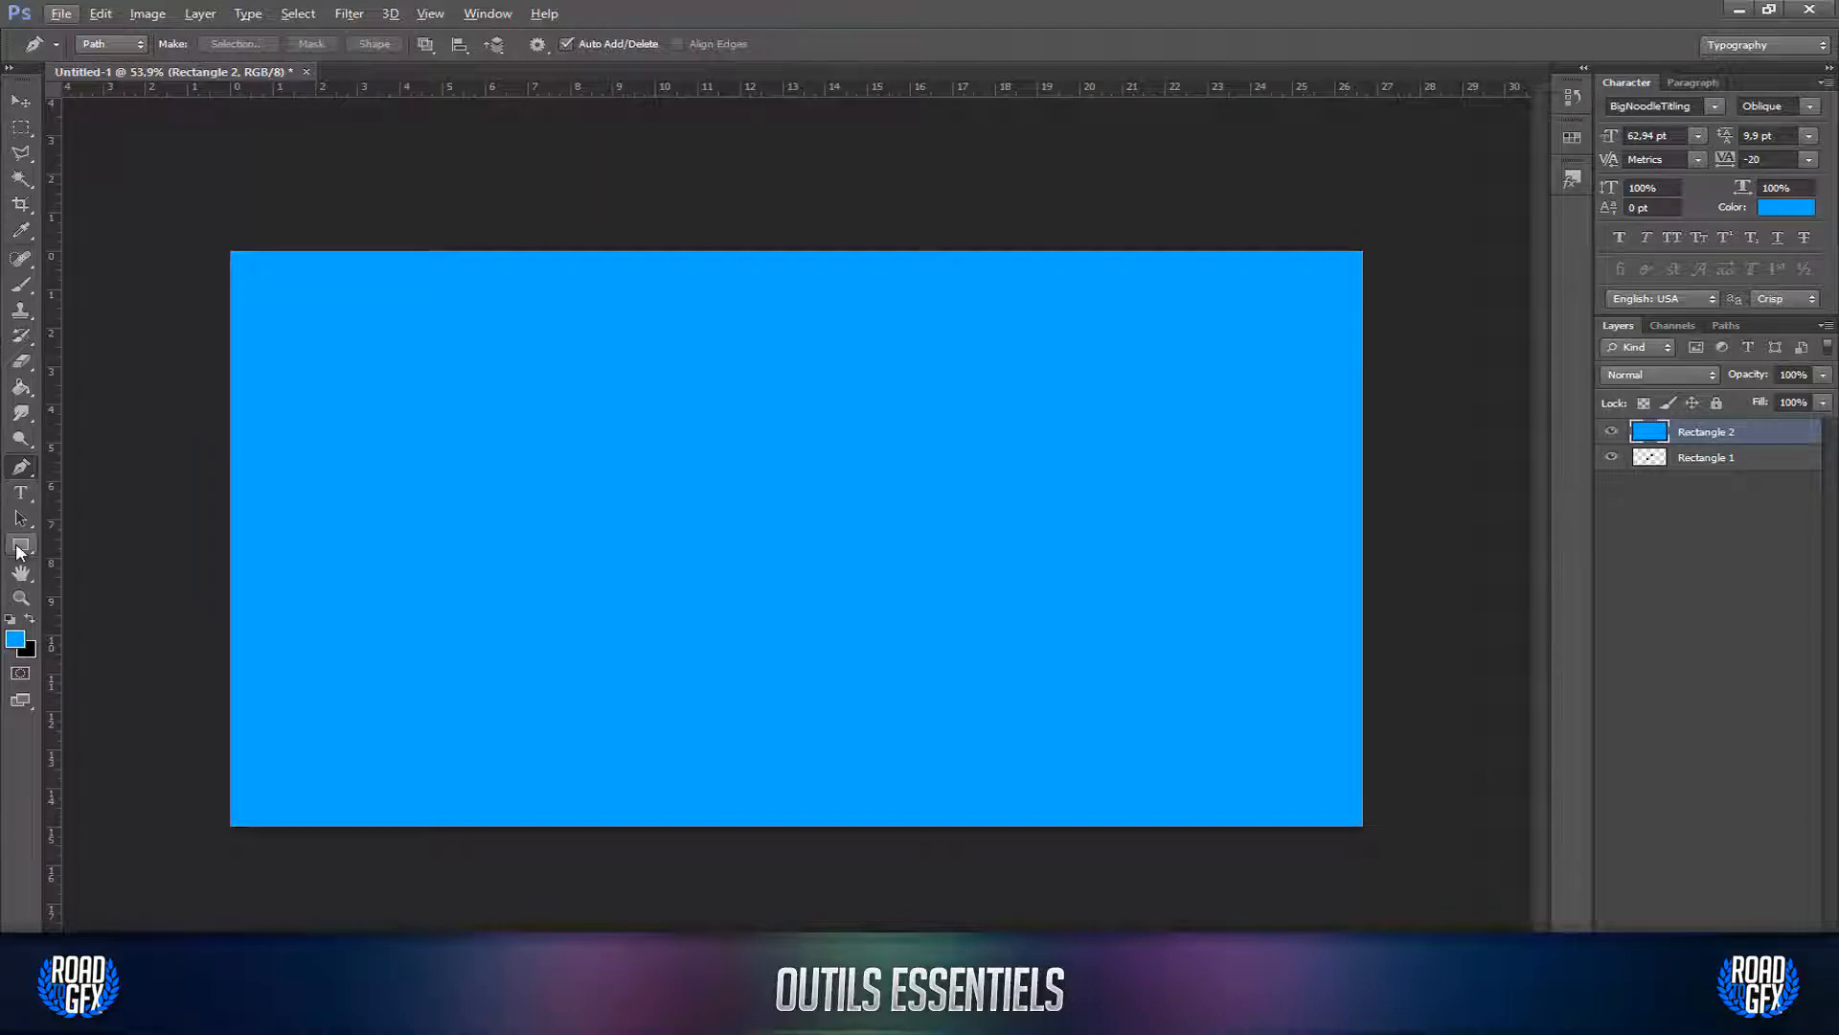
drag(19, 544, 83, 539)
click(113, 542)
drag(589, 464, 832, 569)
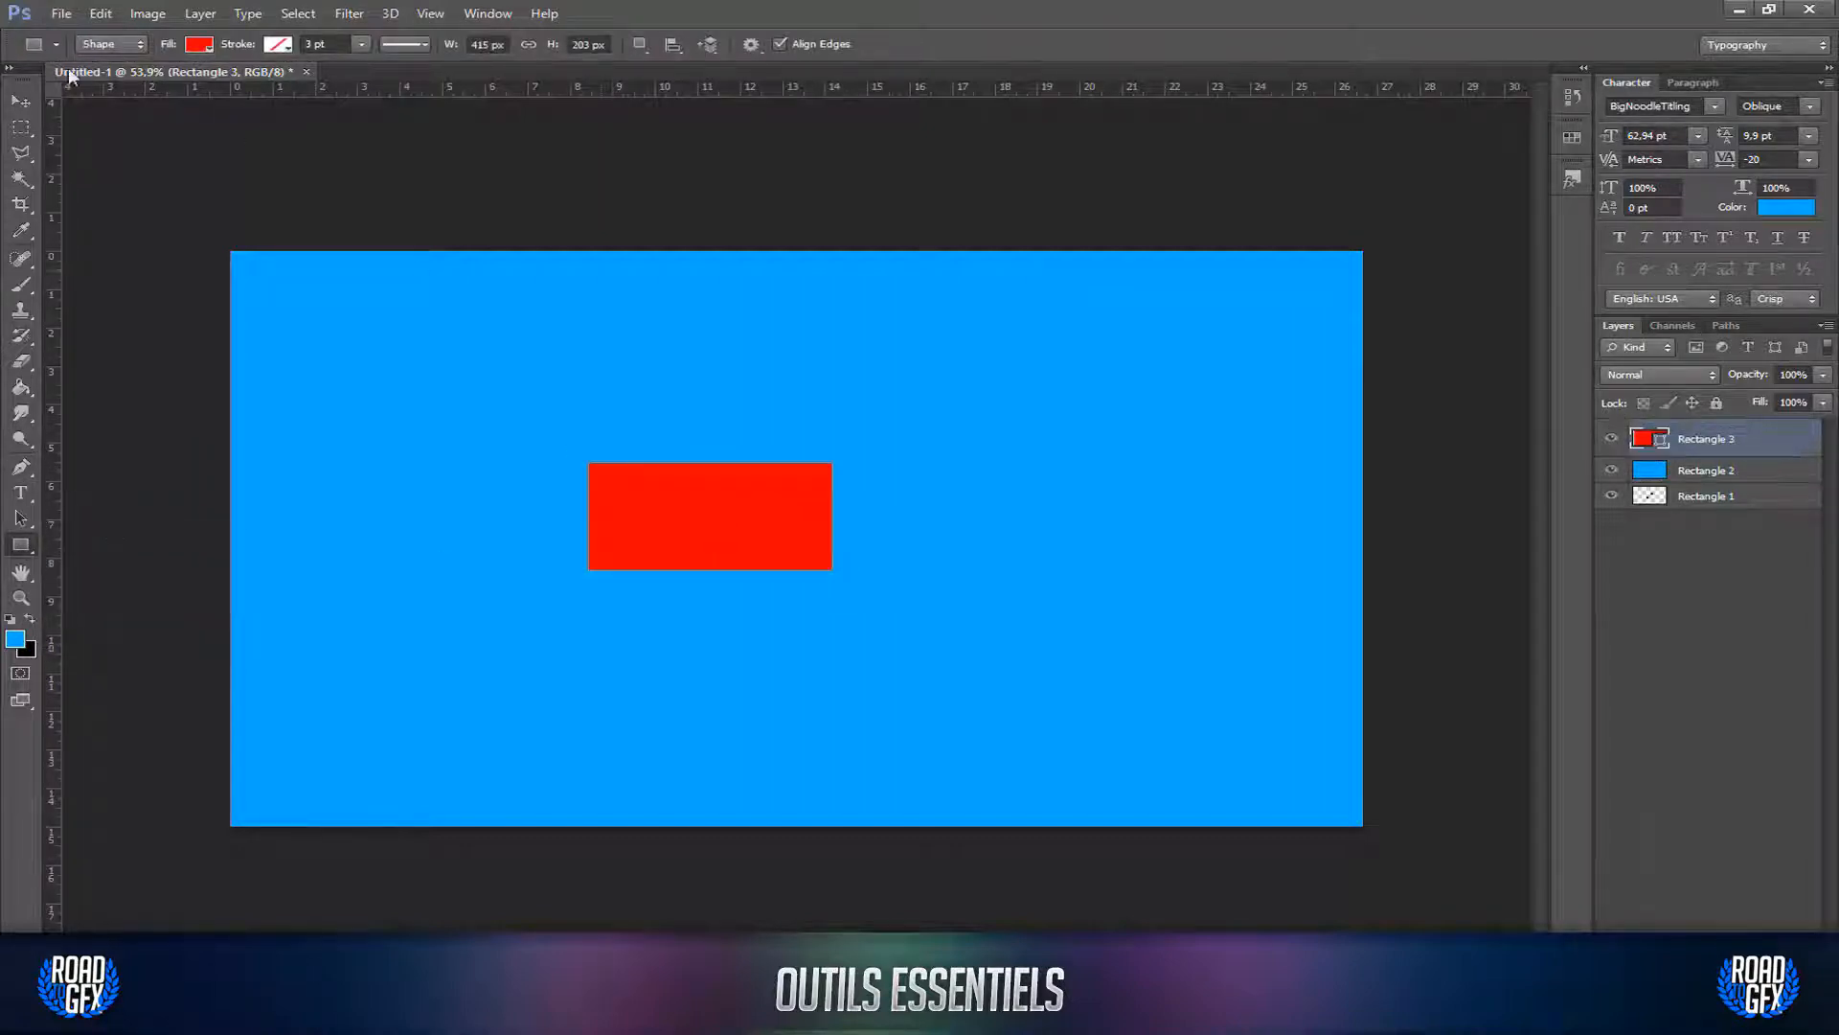
Step: Merge the Rectangle 1, Rectangle 2 and Rectangle 3 layers into one and toggle the merged layer's visibility off and on
click(21, 102)
scroll(796, 540, up, 1)
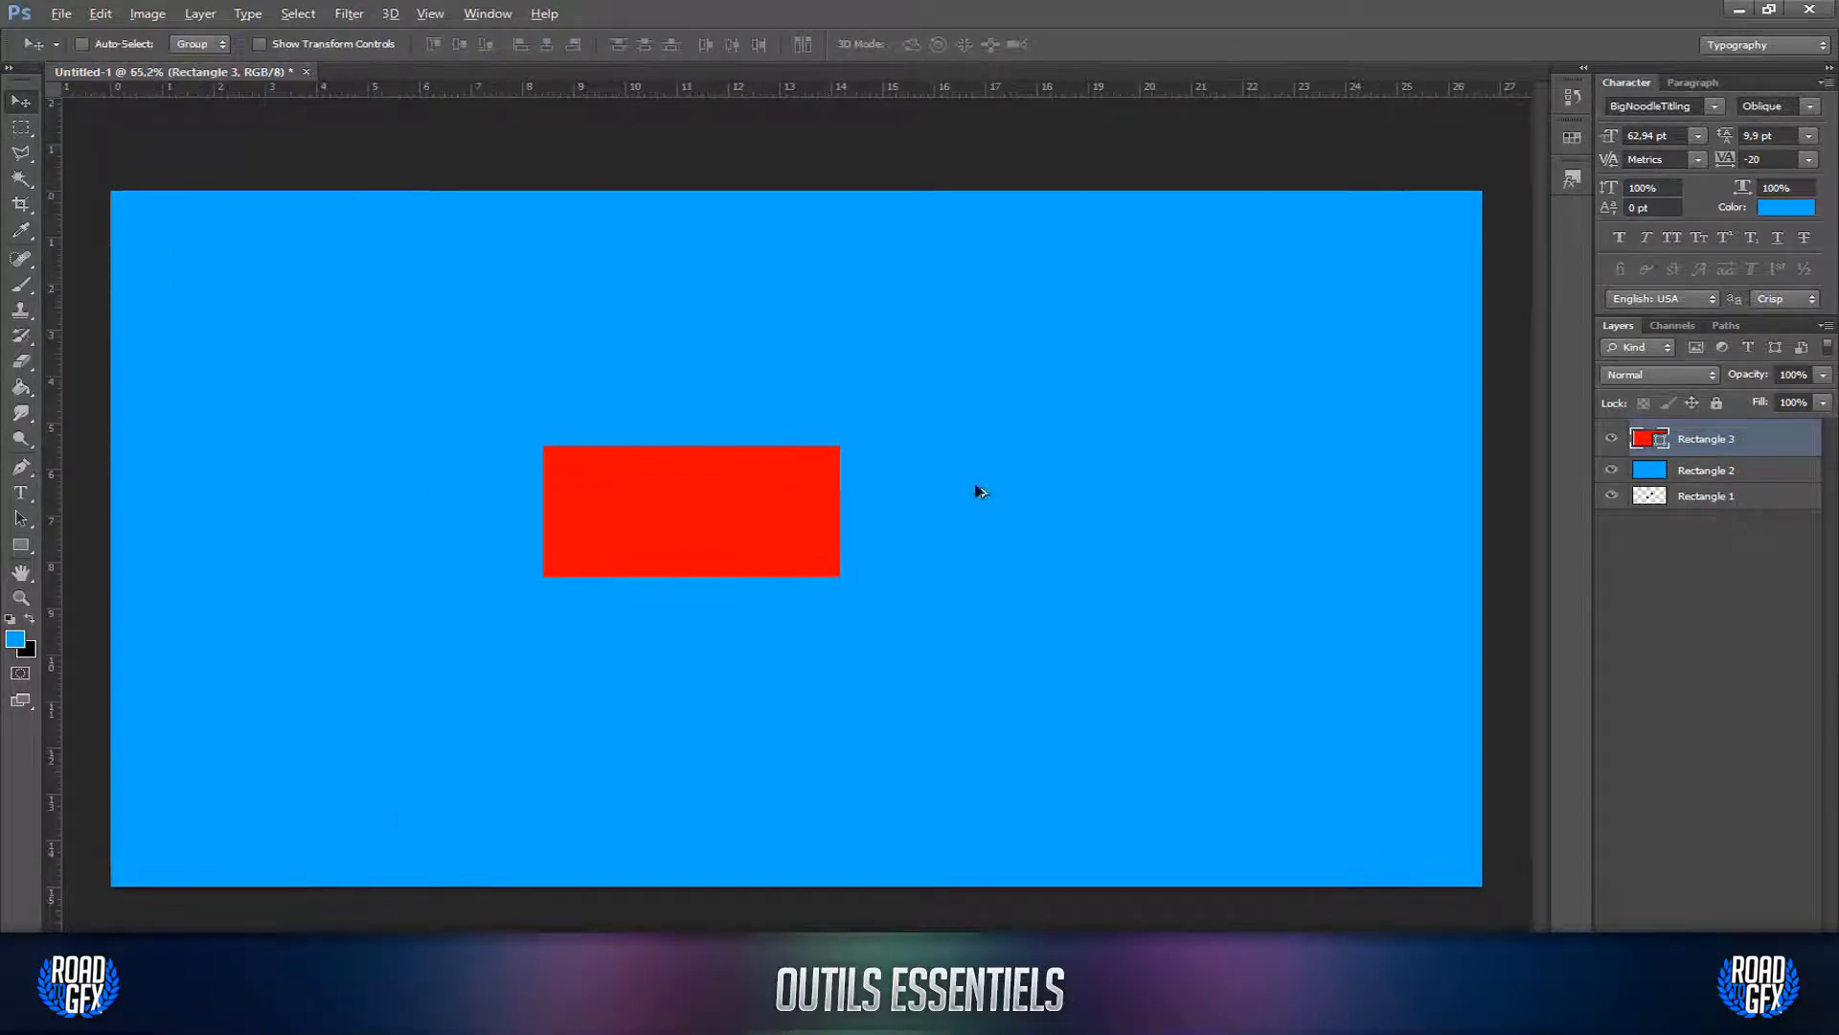
shift+click(1701, 498)
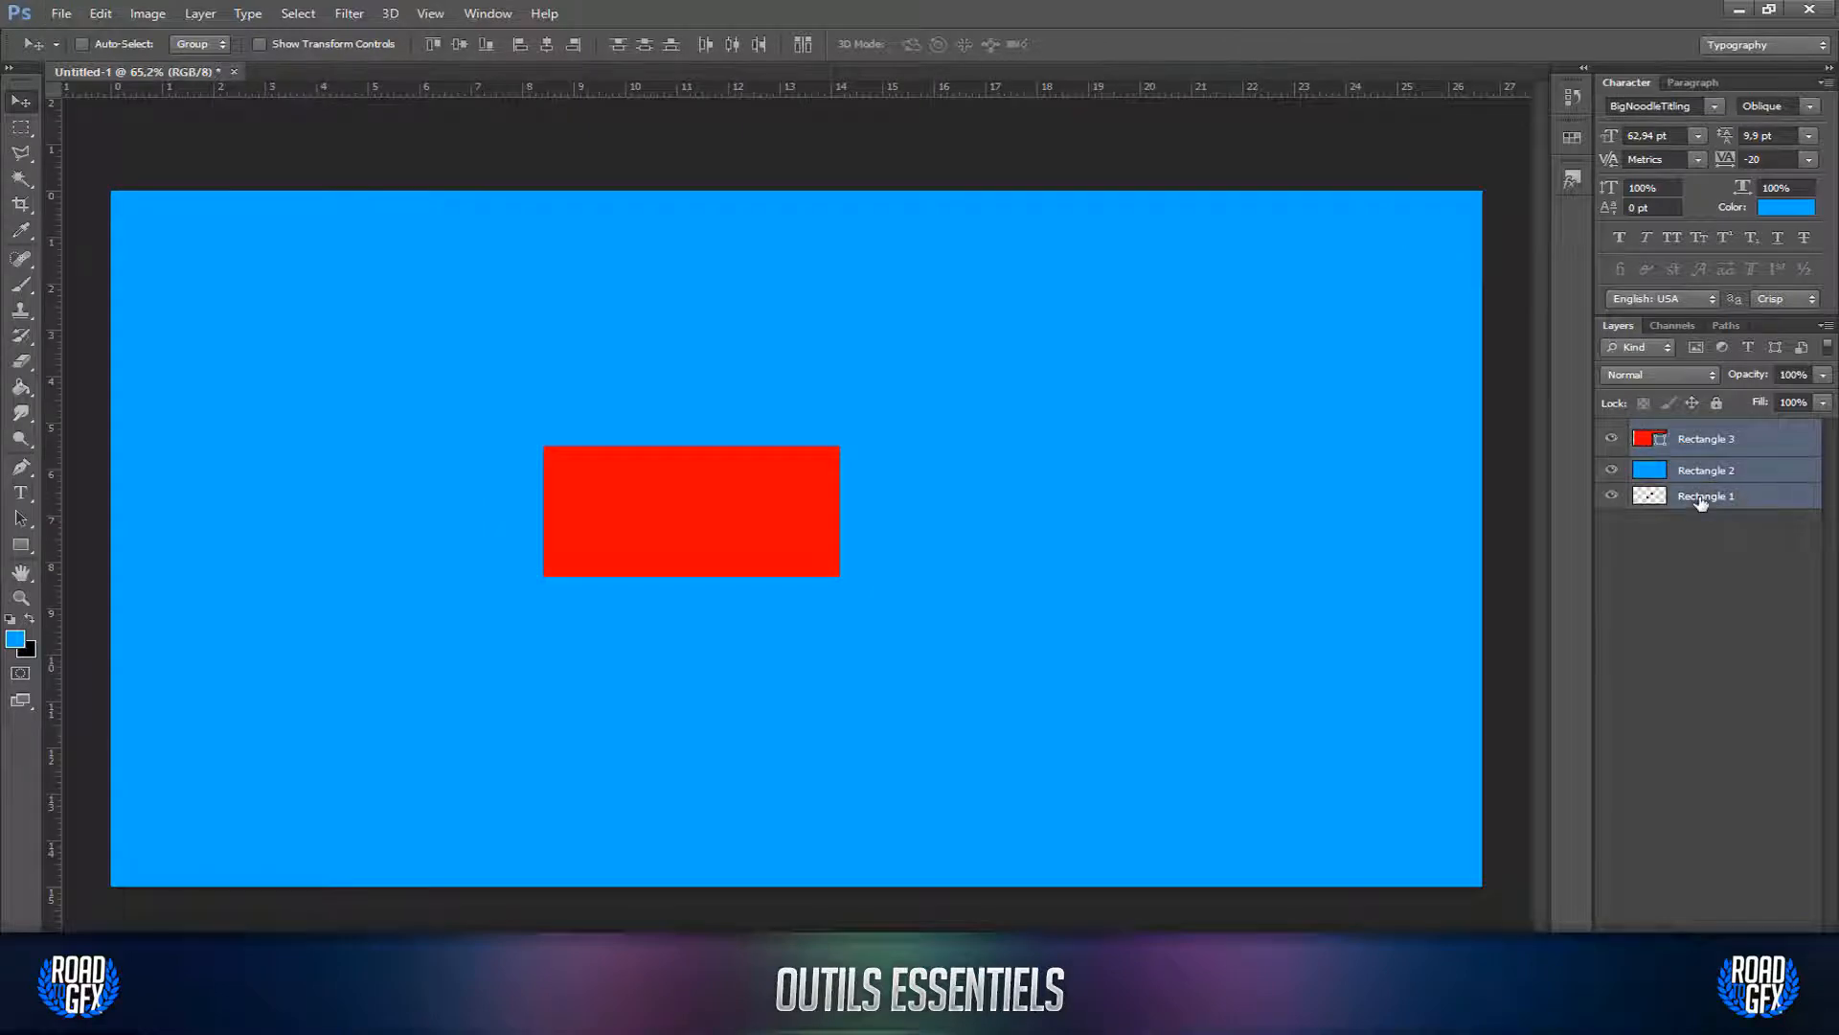
key(ctrl+e)
click(1612, 434)
click(1611, 433)
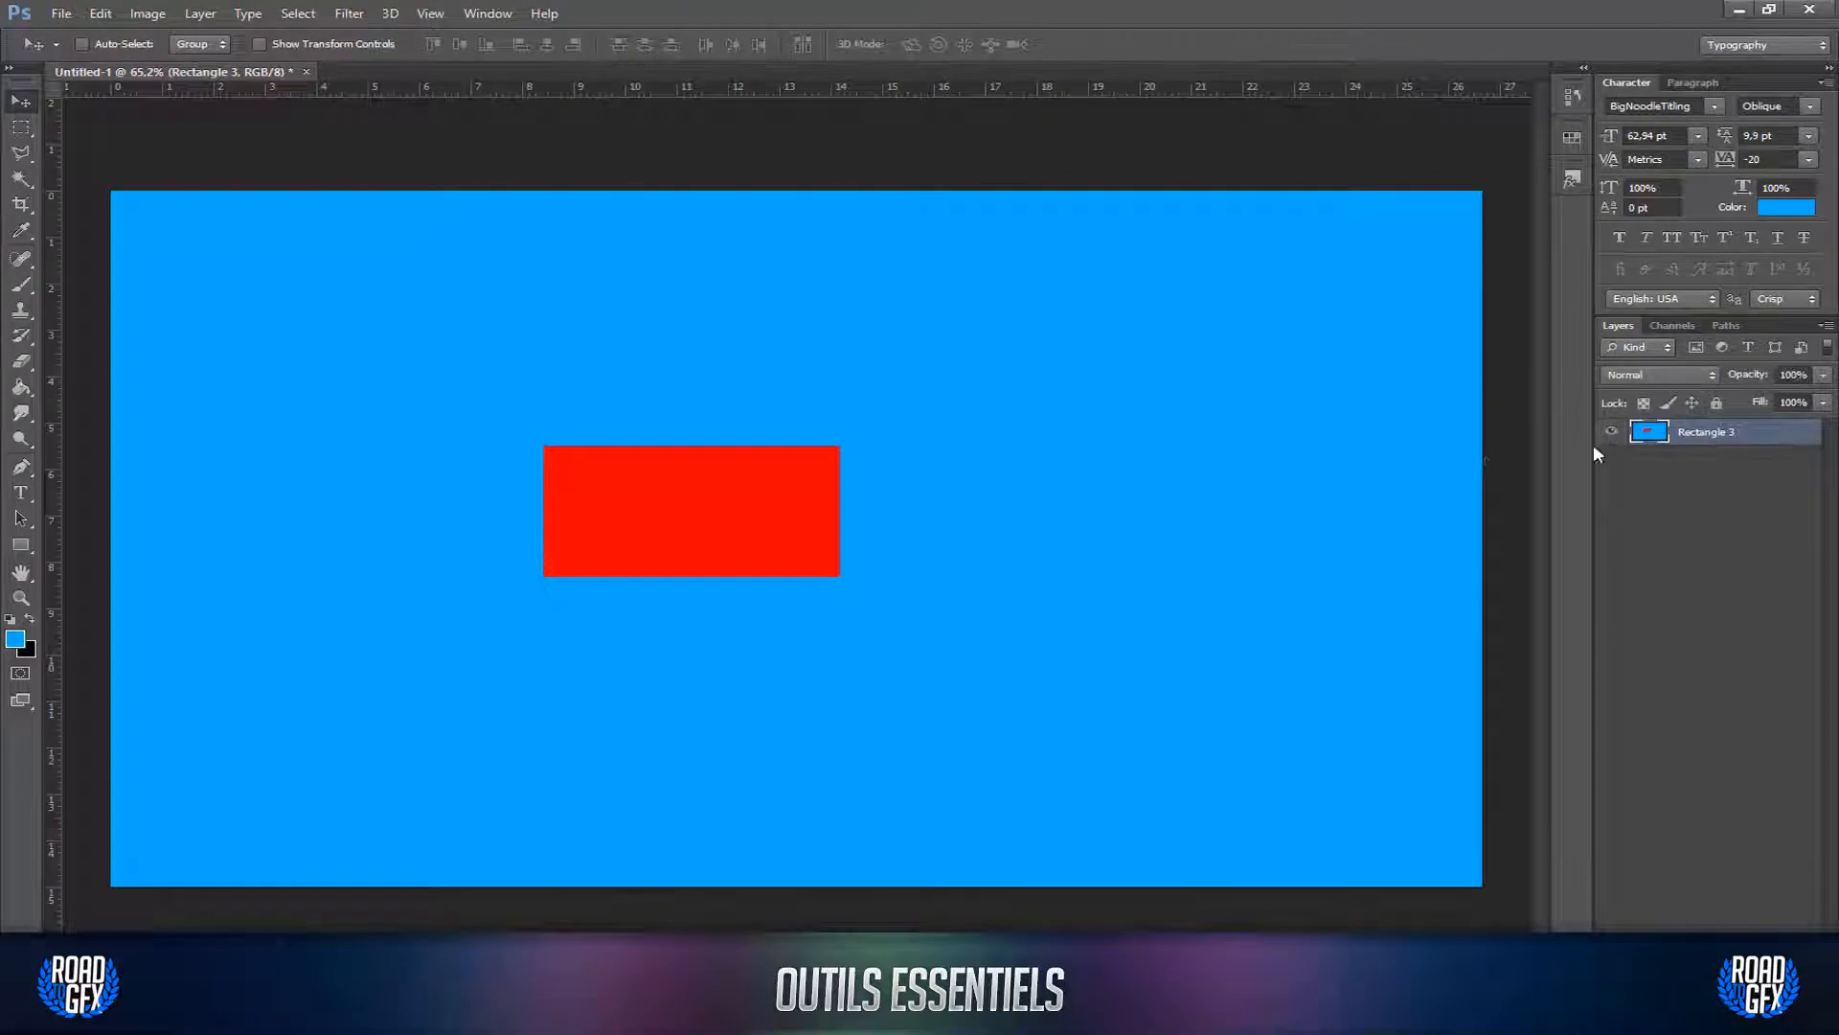
scroll(455, 469, up, 5)
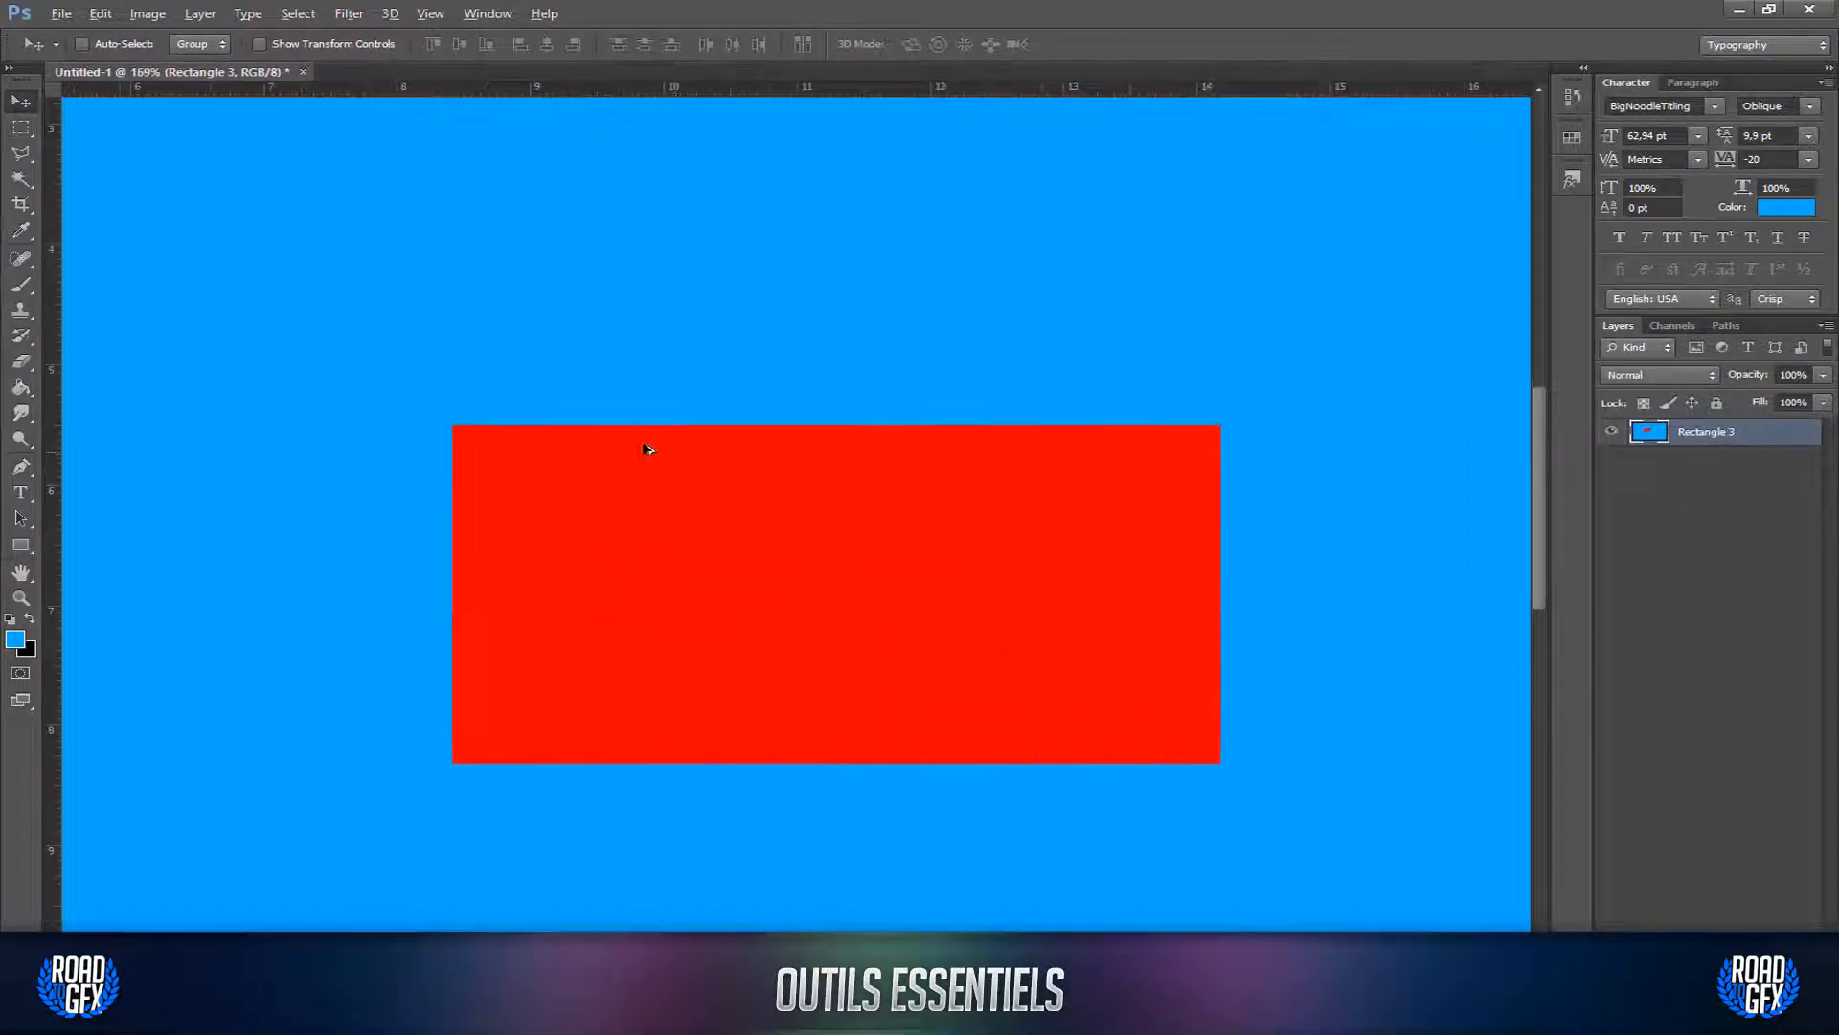
click(1611, 432)
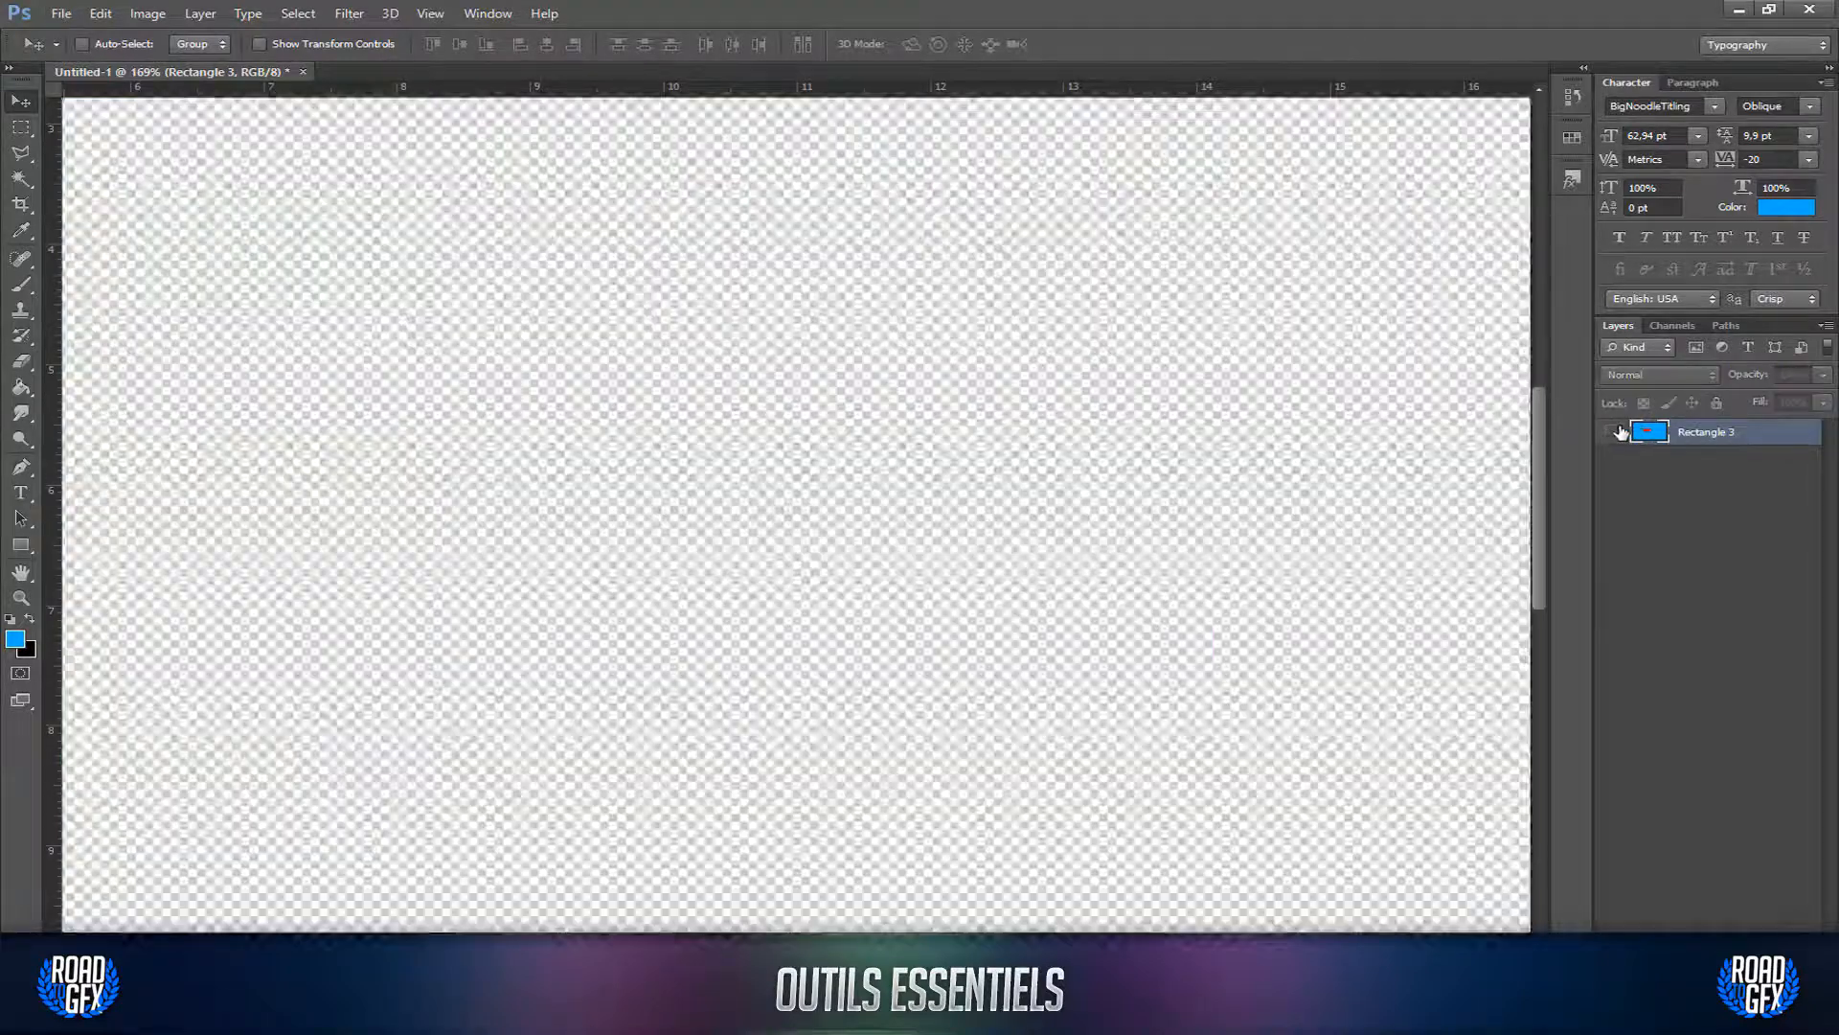
click(1611, 432)
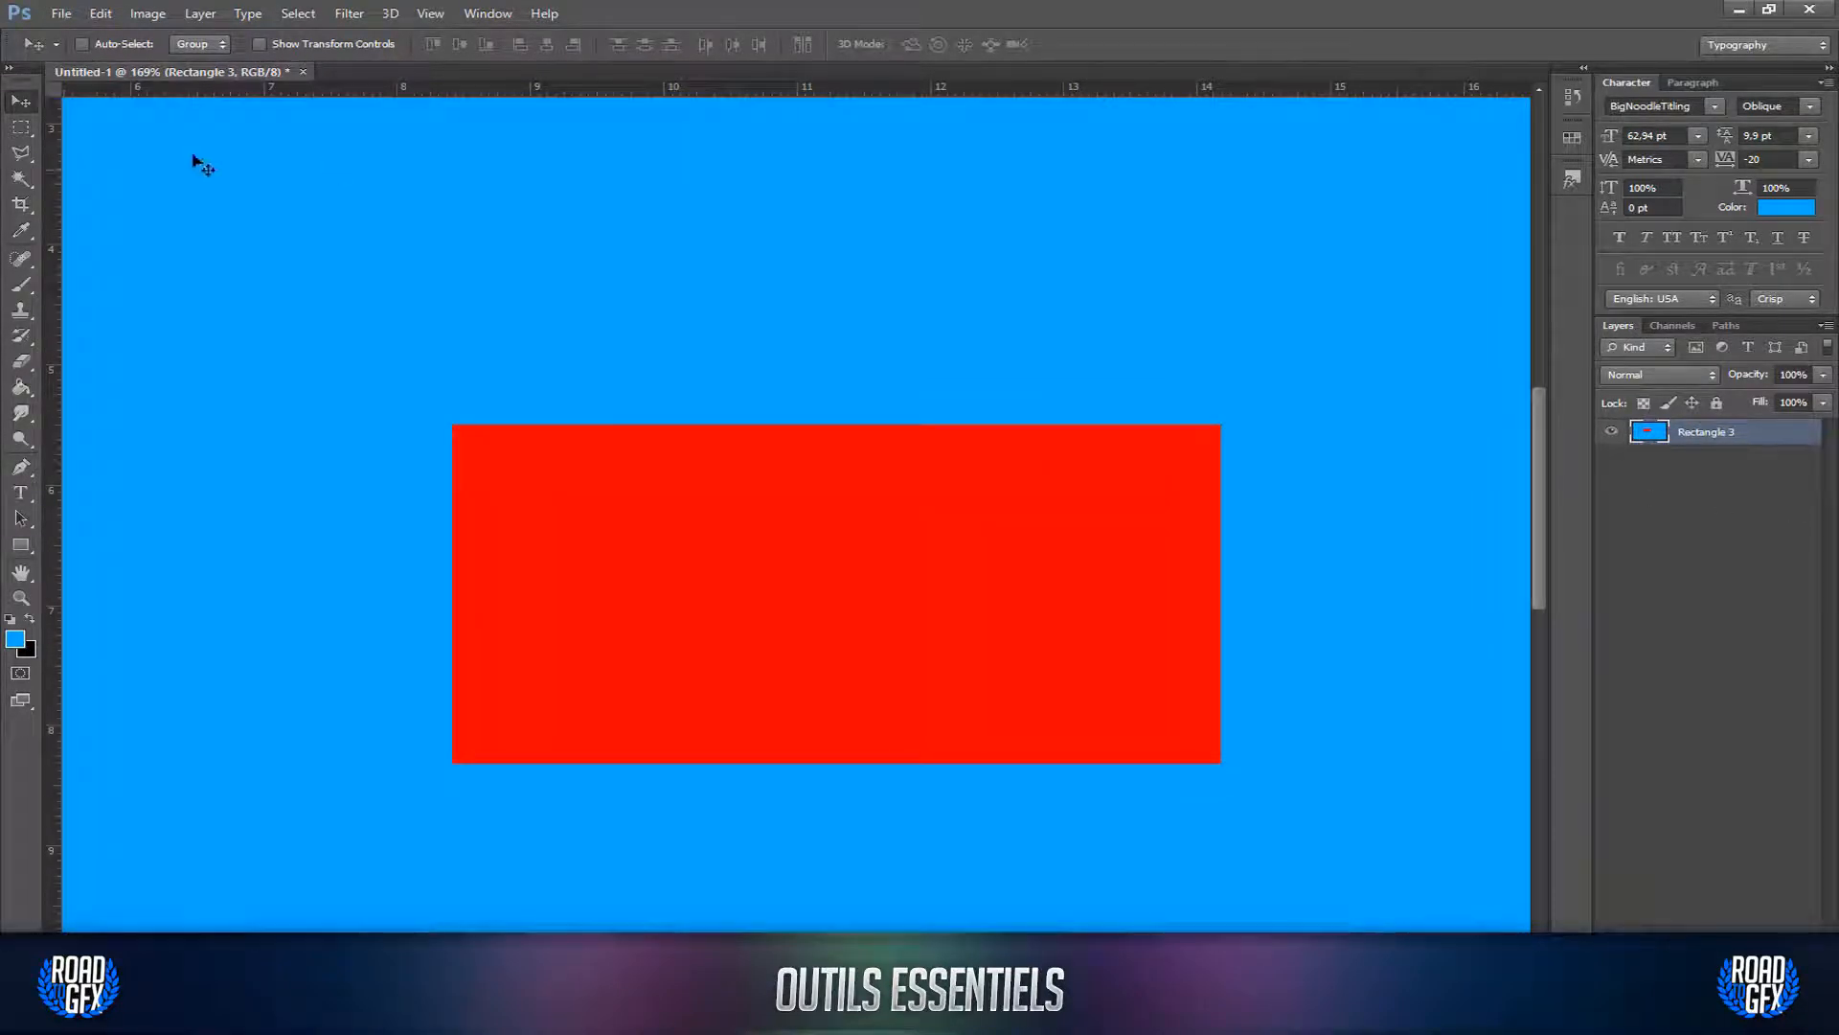
Step: Trace a closed path around the red rectangle with the Pen tool, bulging the left and right sides outward into curves
click(19, 152)
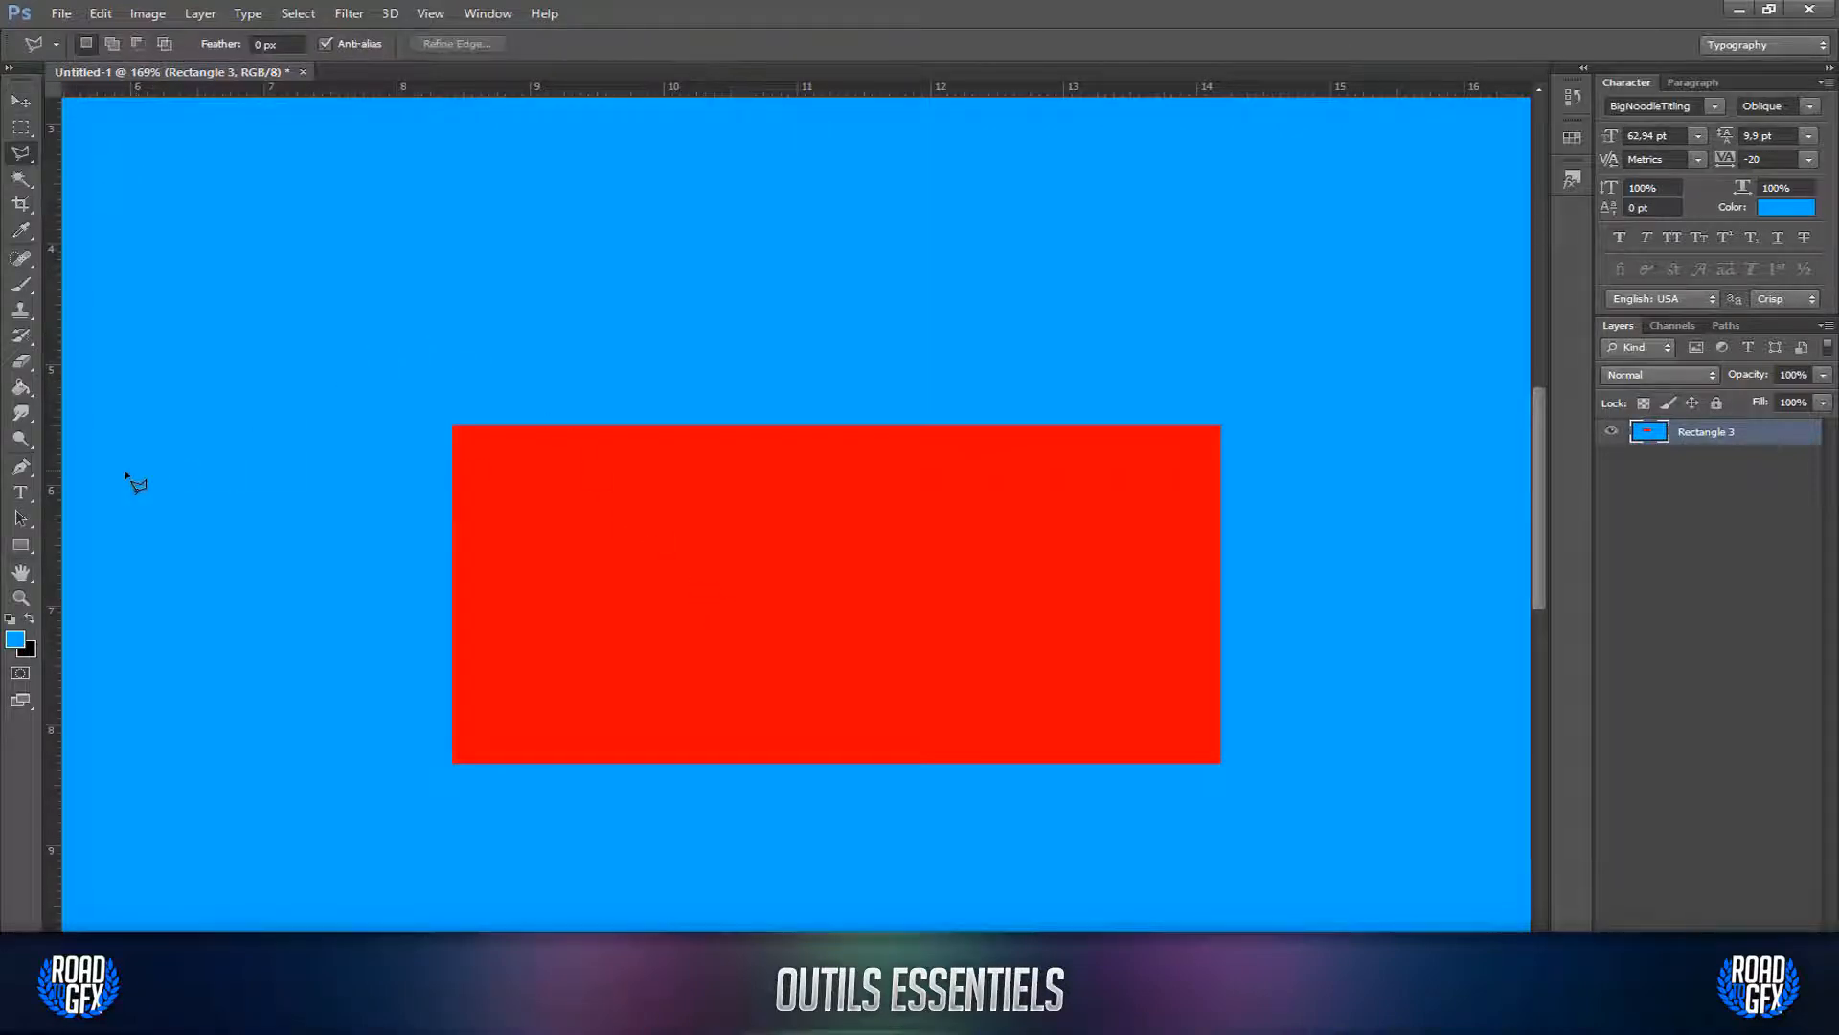
click(21, 466)
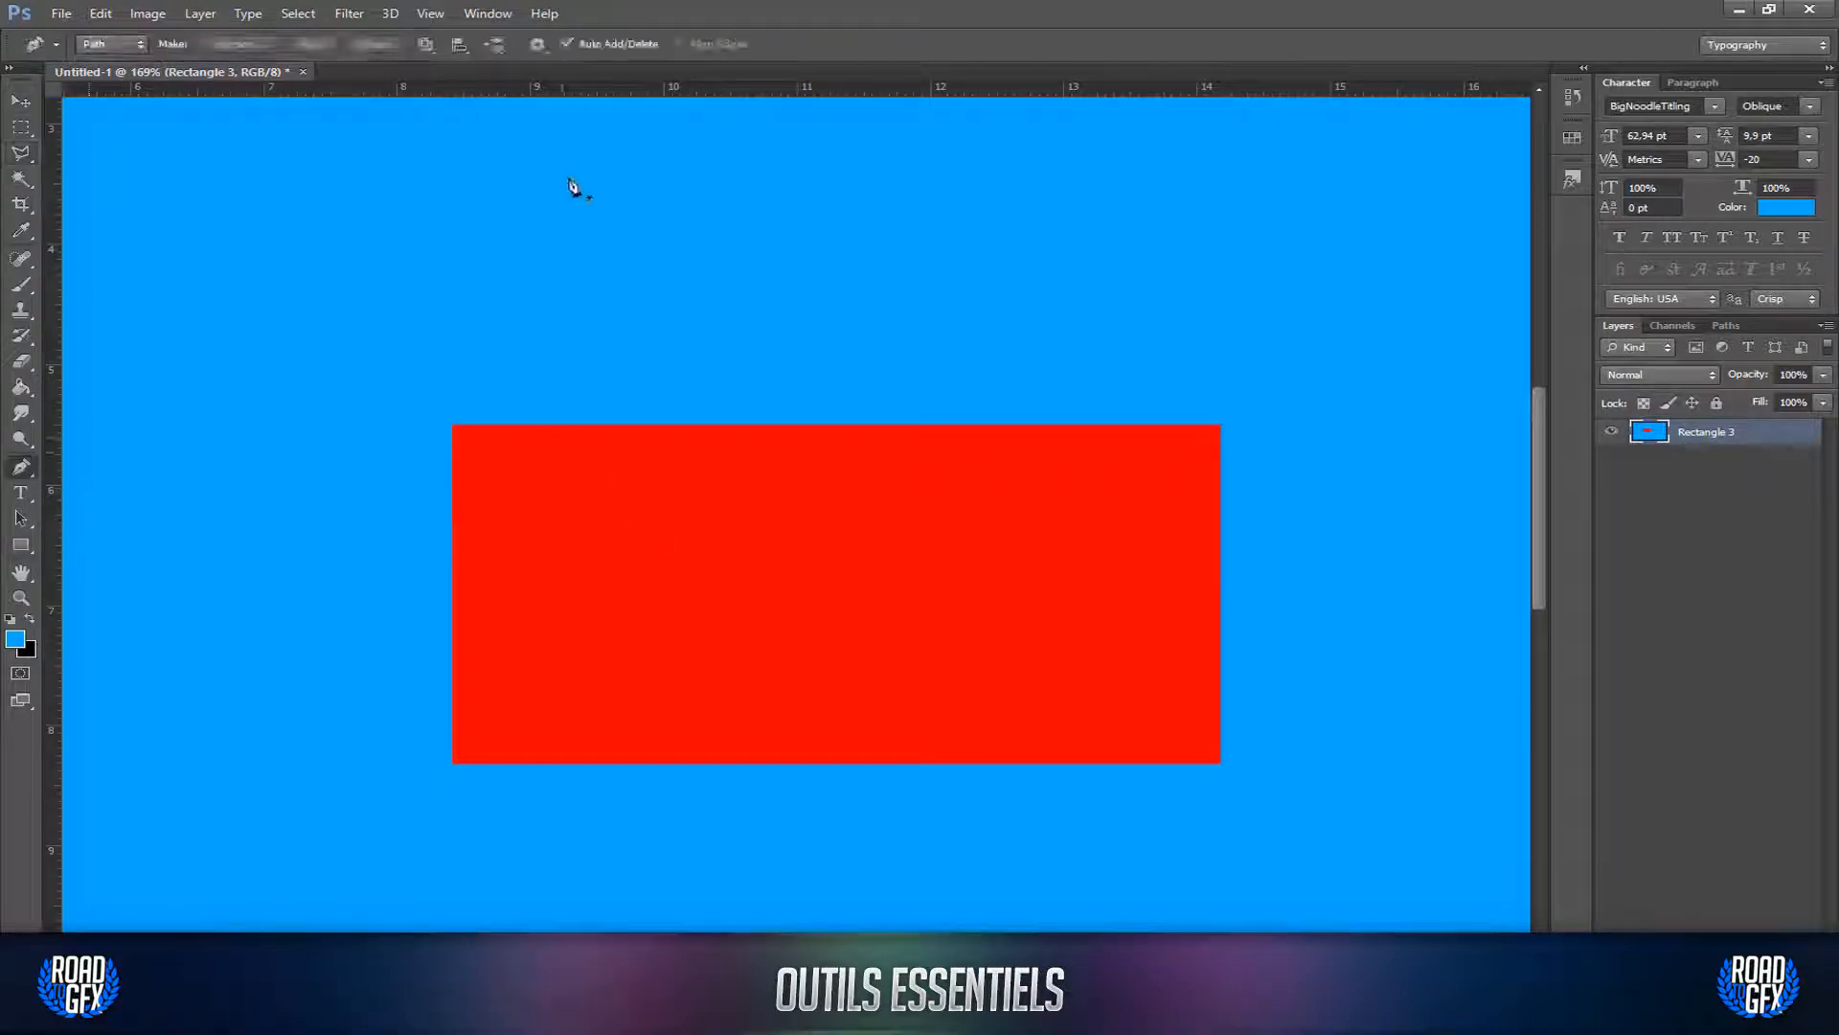
click(455, 427)
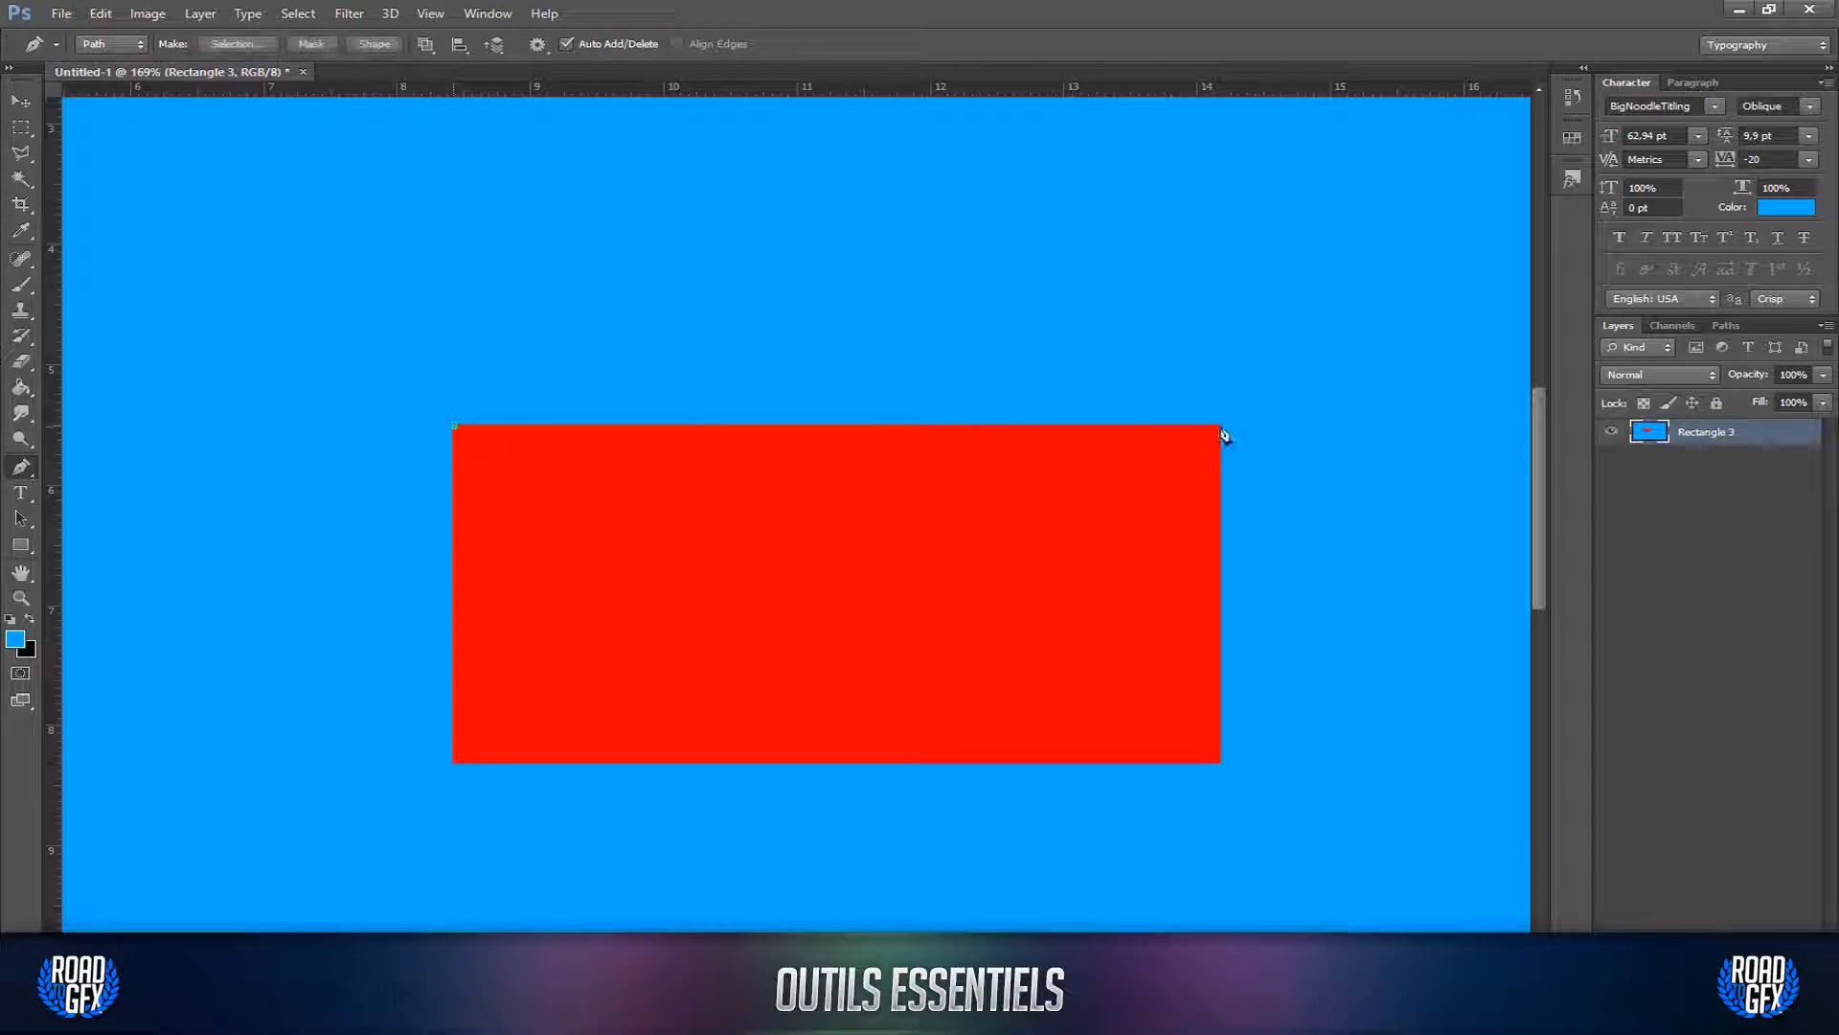
click(1221, 427)
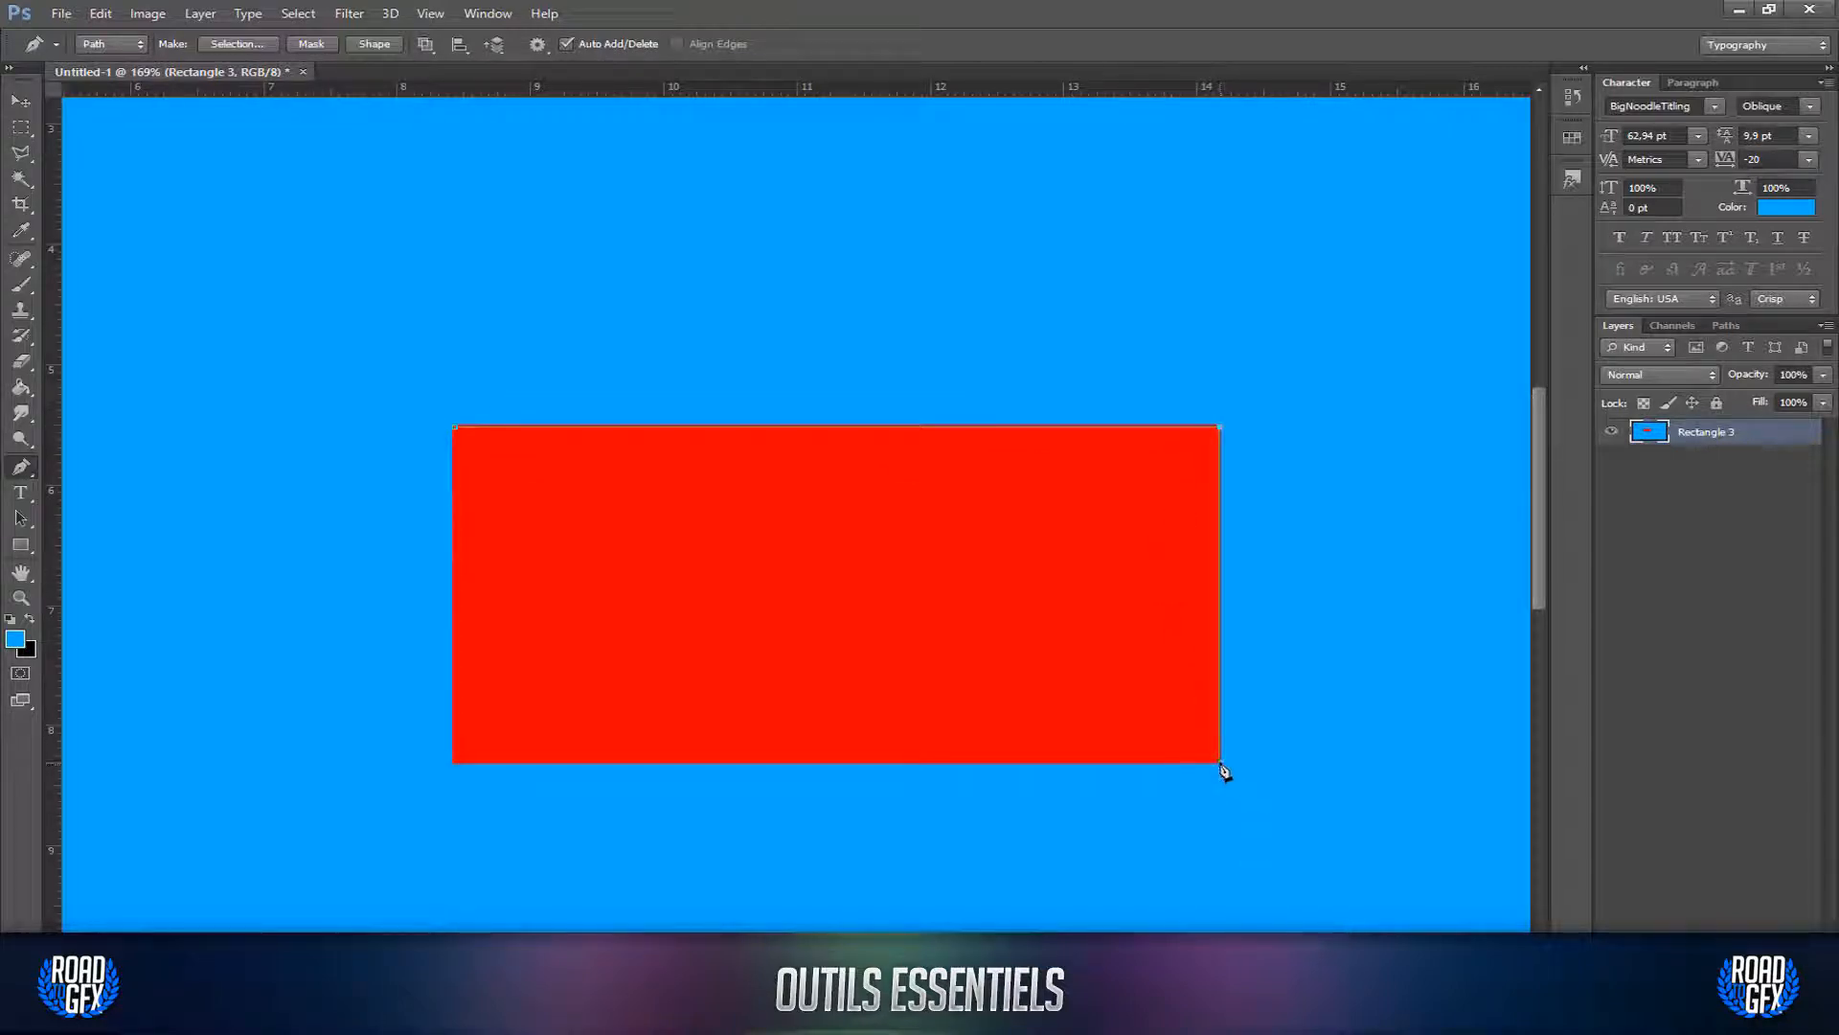
drag(1222, 804, 1214, 844)
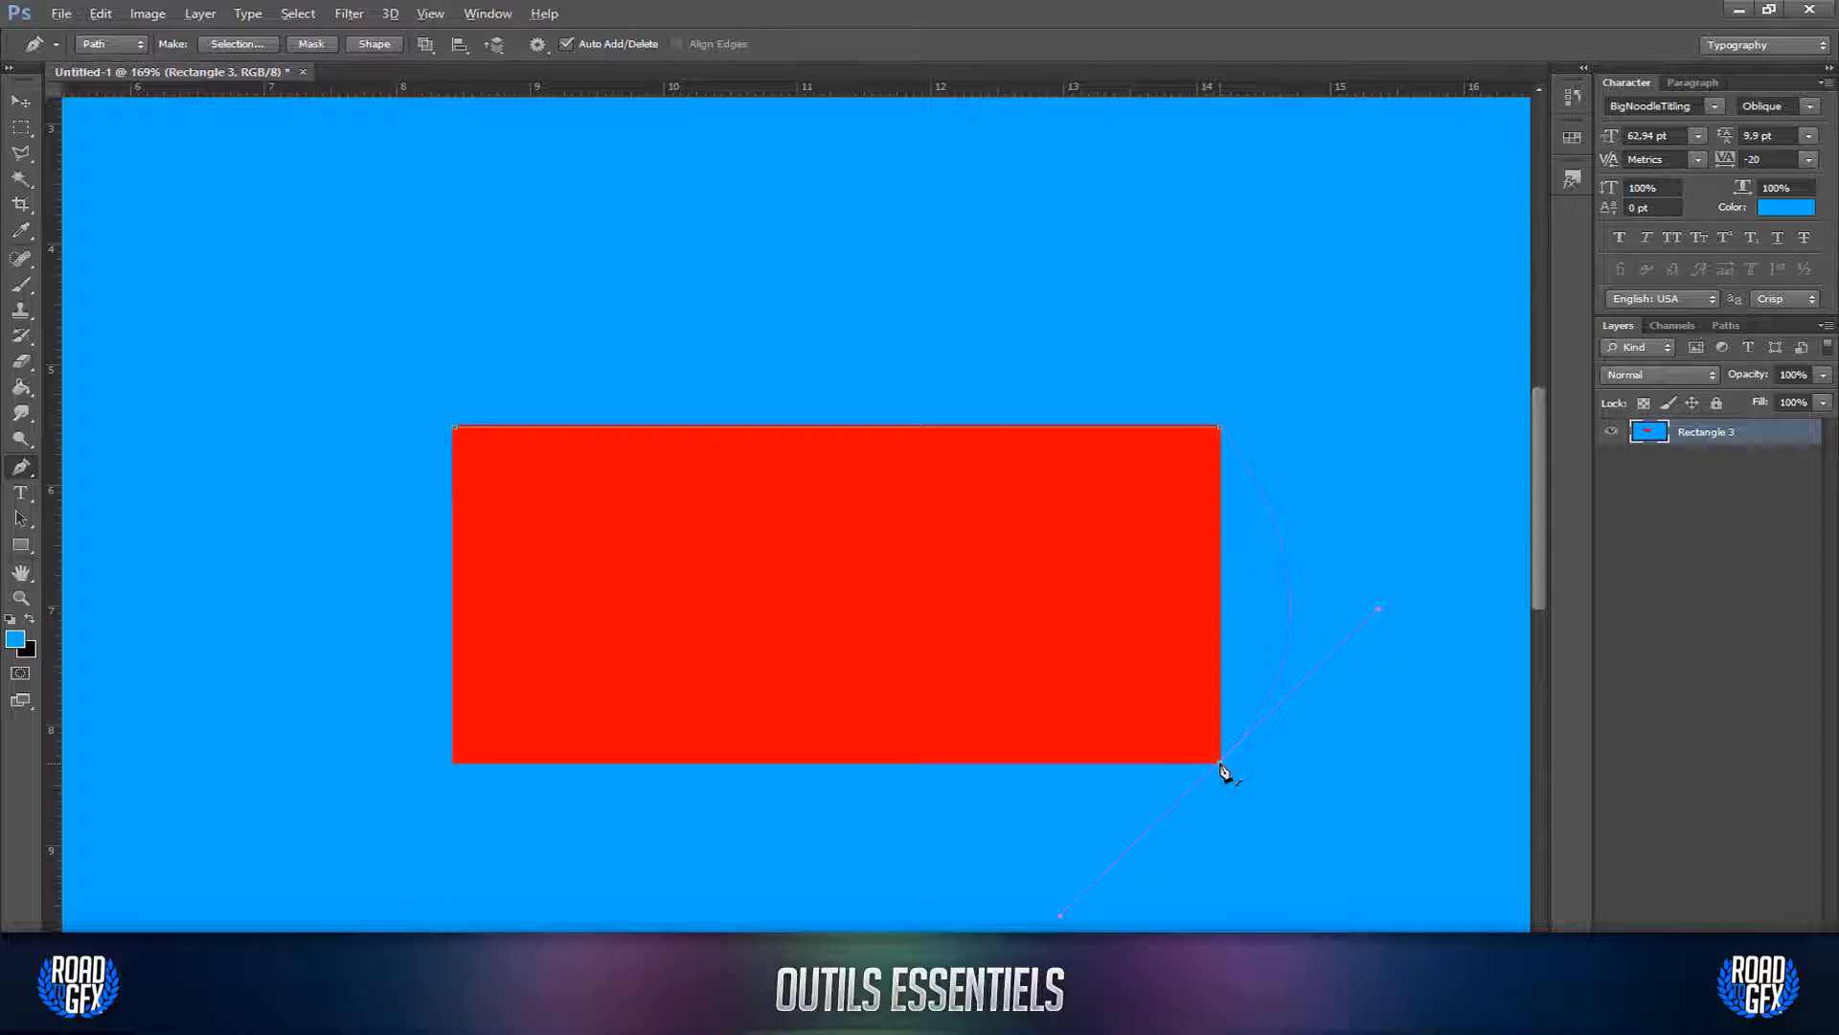
click(455, 766)
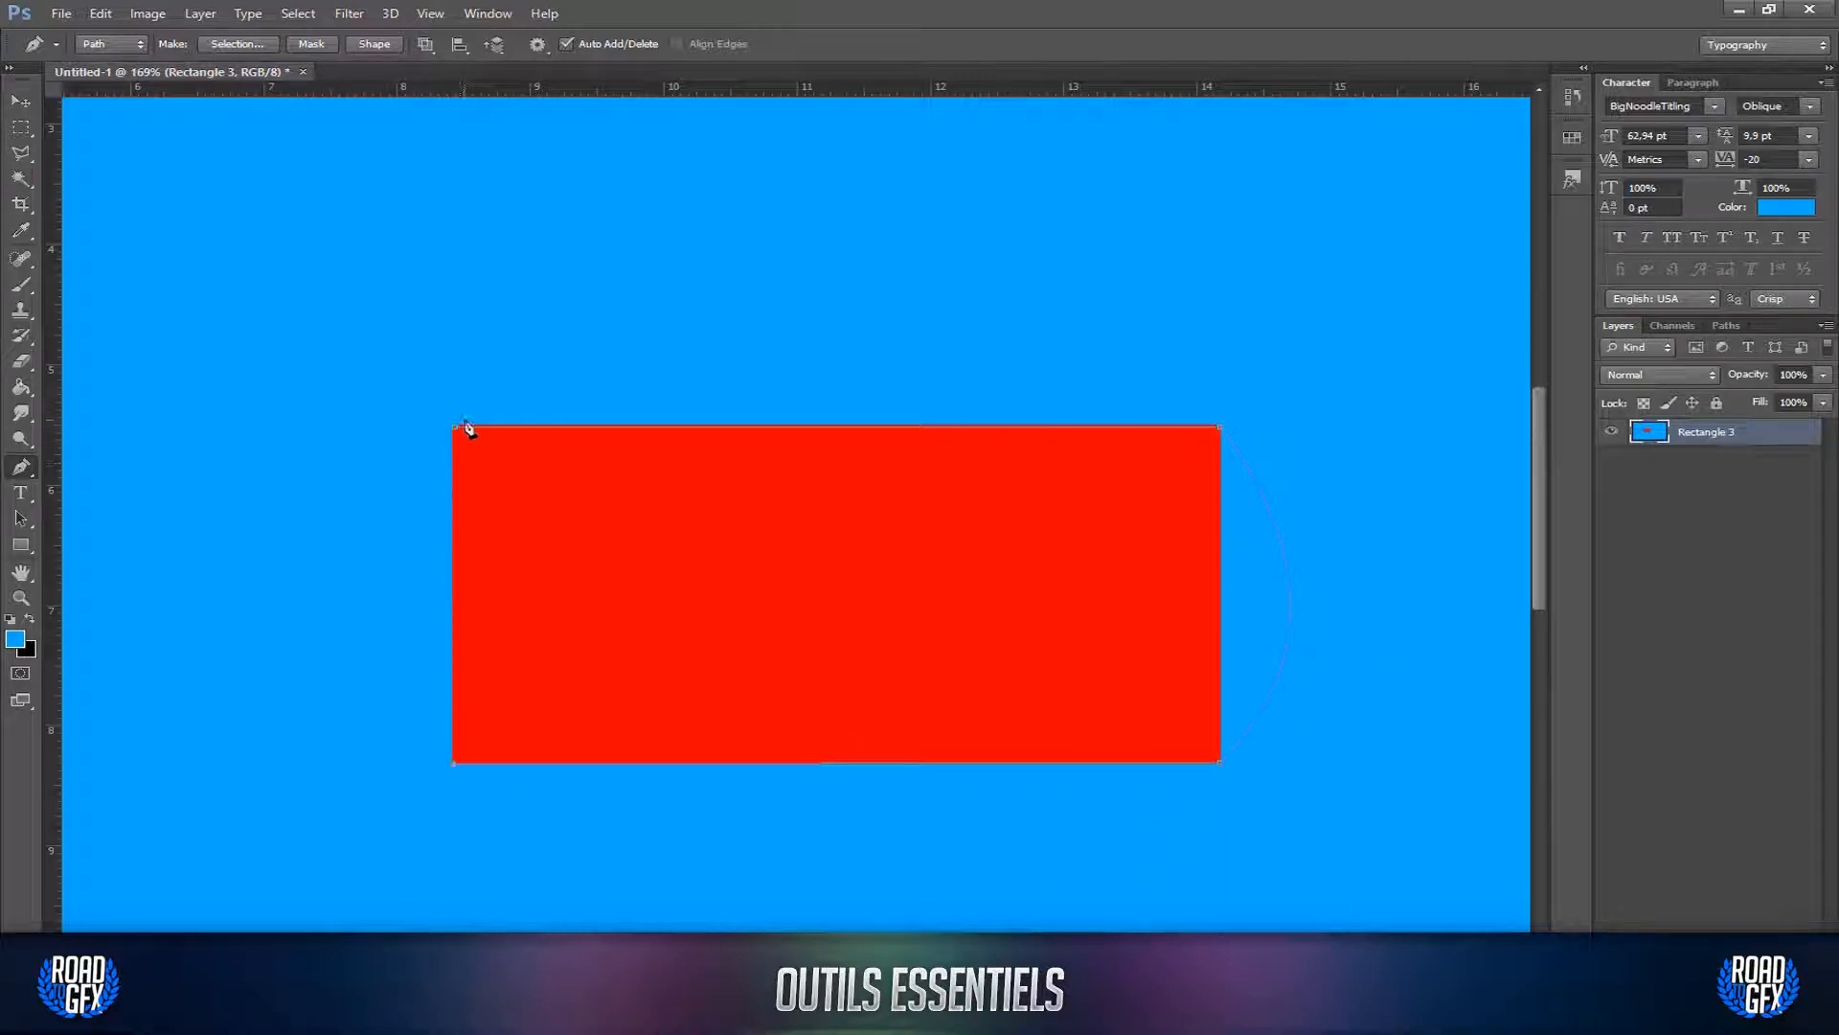
drag(455, 433, 531, 284)
Step: Convert the pen path around the red rectangle into a selection
click(20, 101)
alt+scroll(623, 552, down, 2)
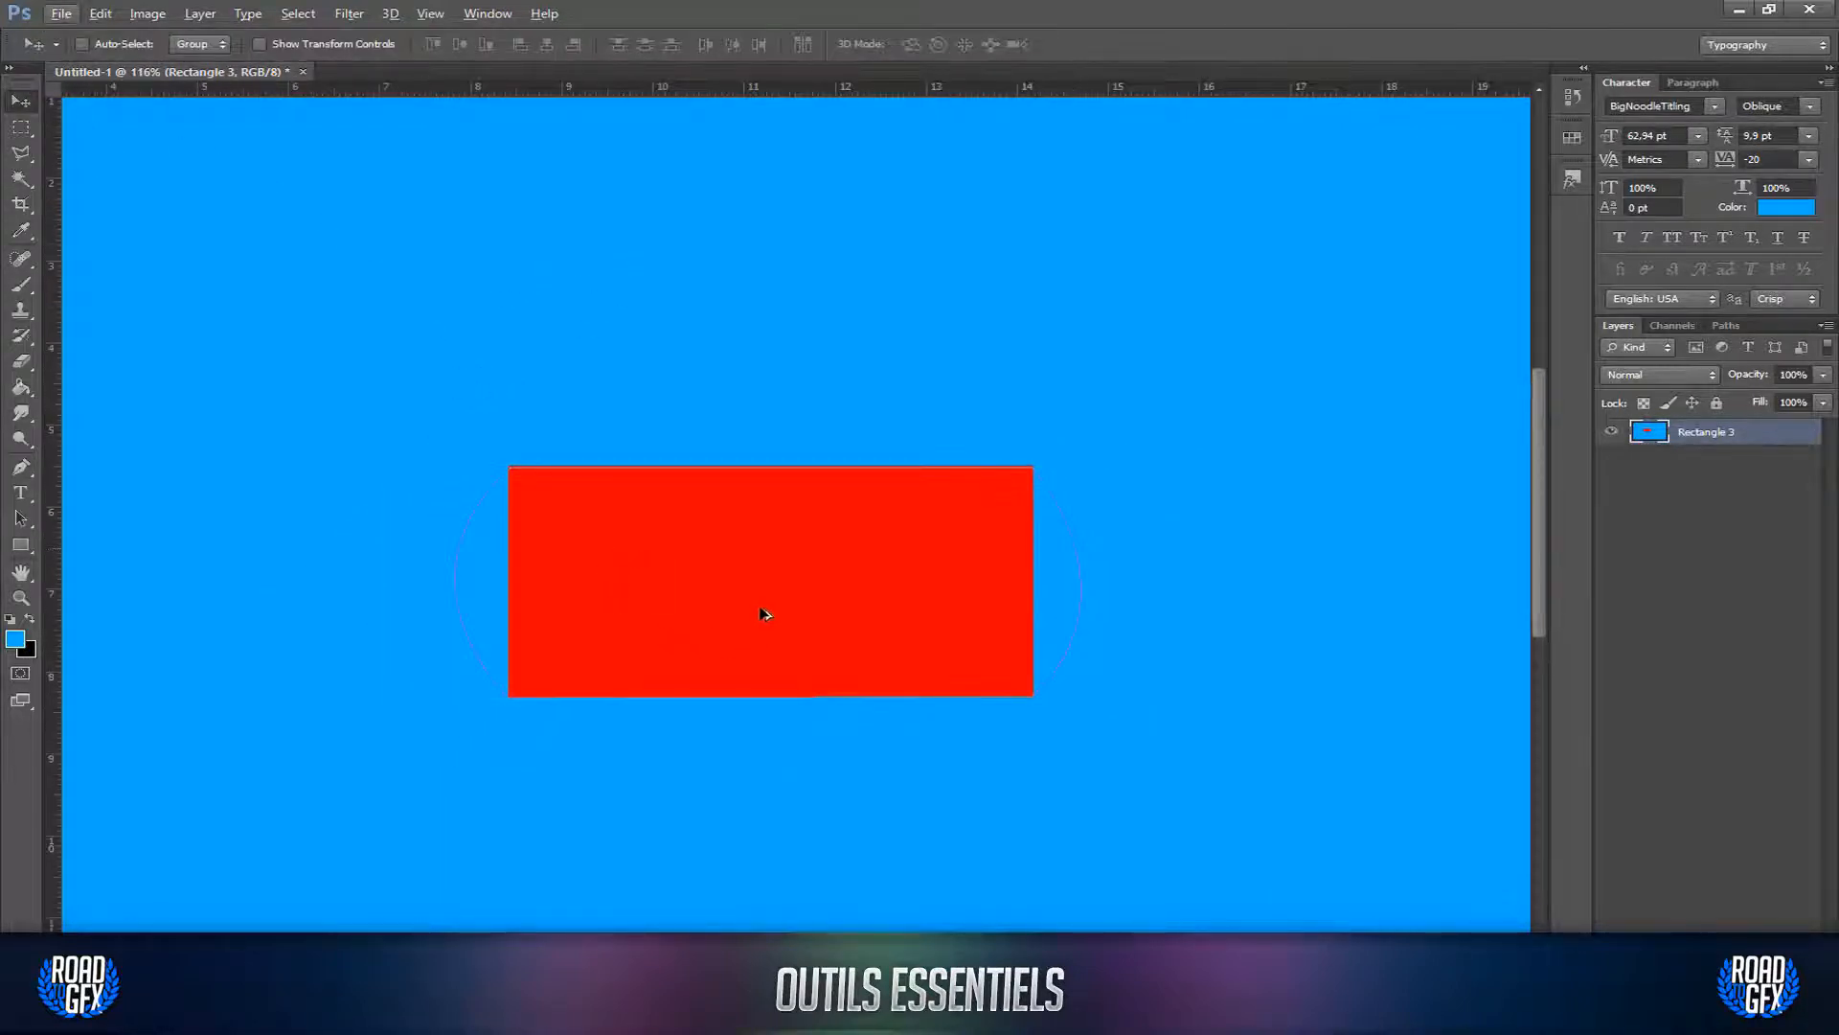
alt+scroll(764, 613, down, 2)
alt+scroll(736, 567, up, 2)
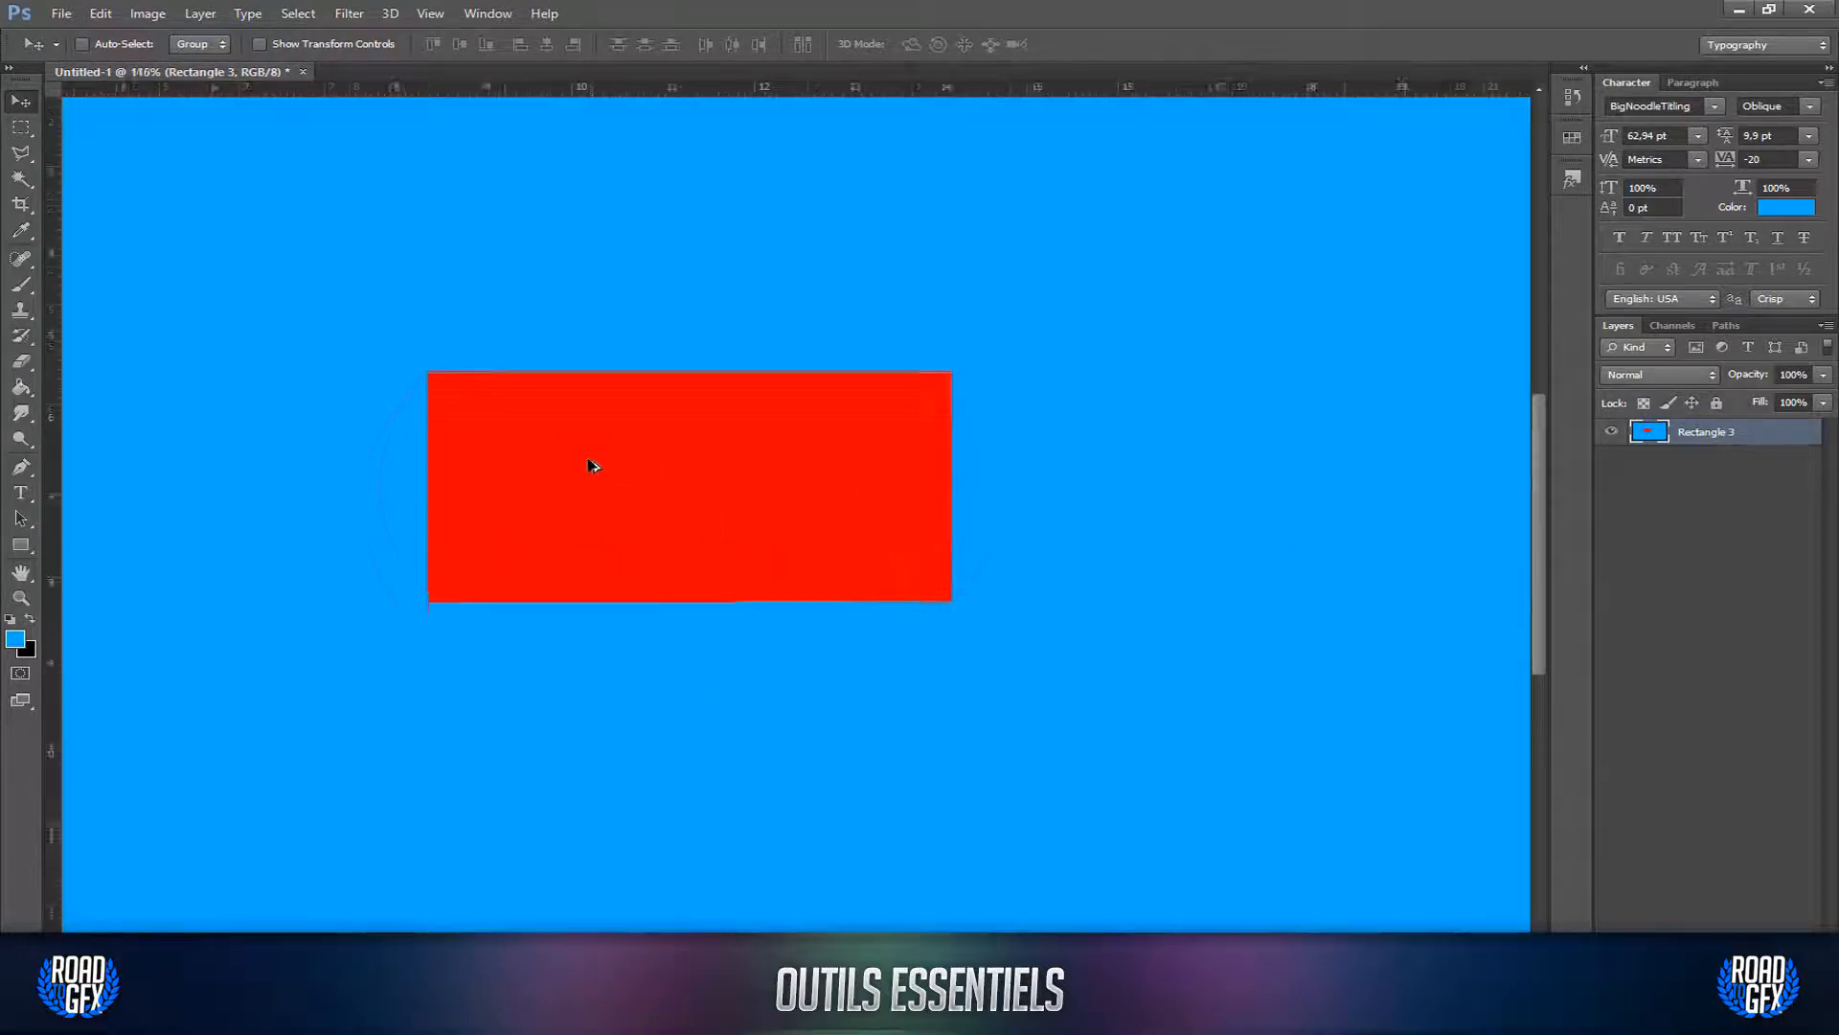
alt+scroll(590, 464, up, 1)
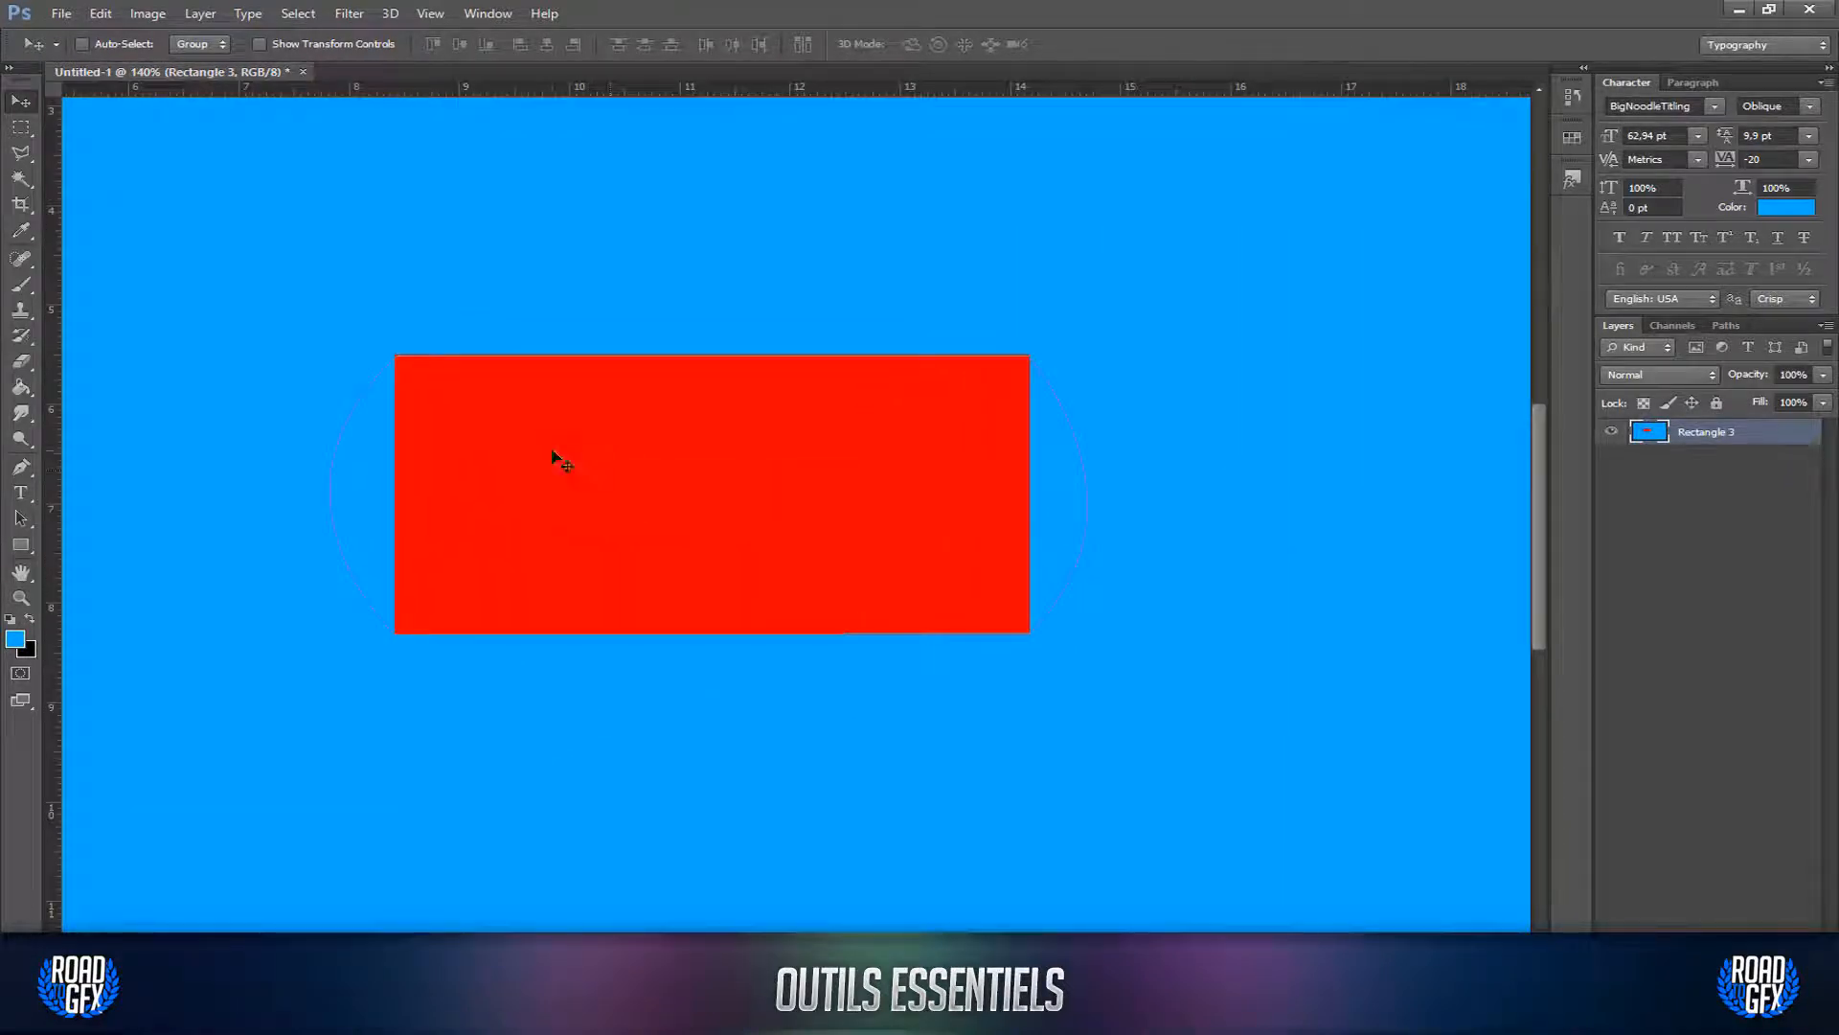
click(20, 467)
right_click(559, 535)
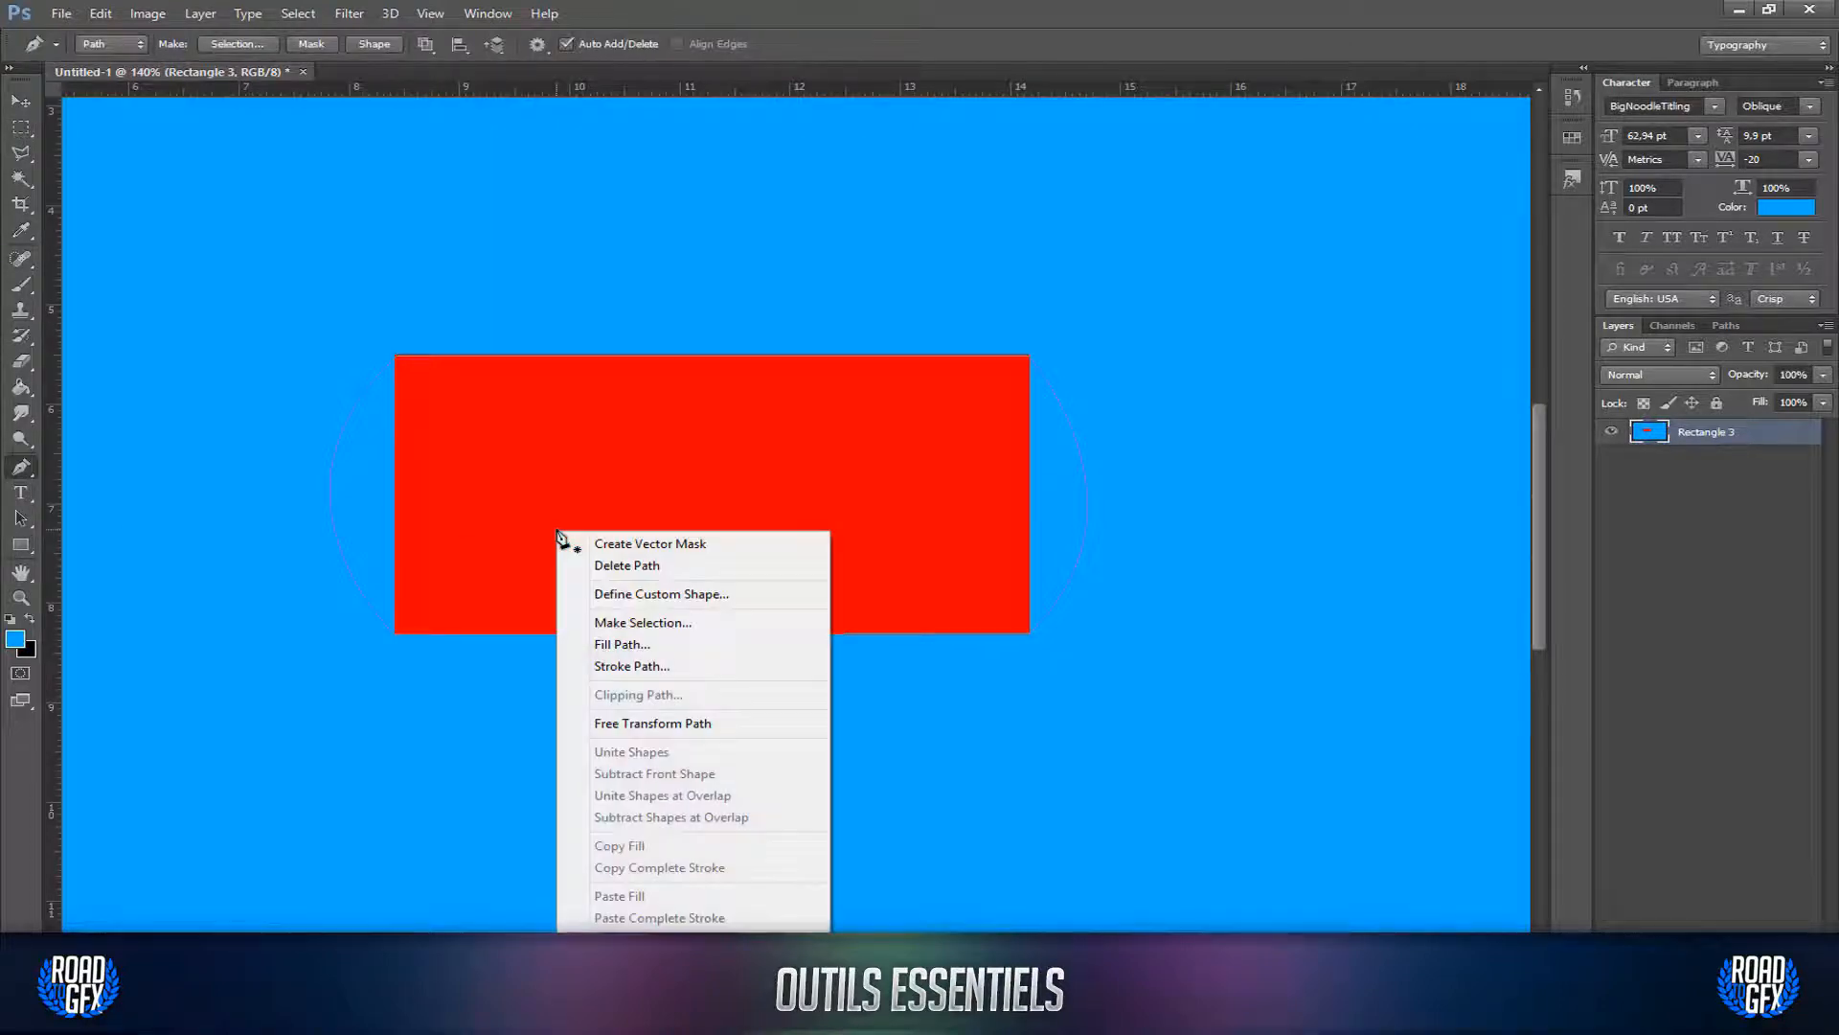
click(678, 623)
click(1033, 302)
alt+scroll(1015, 316, down, 2)
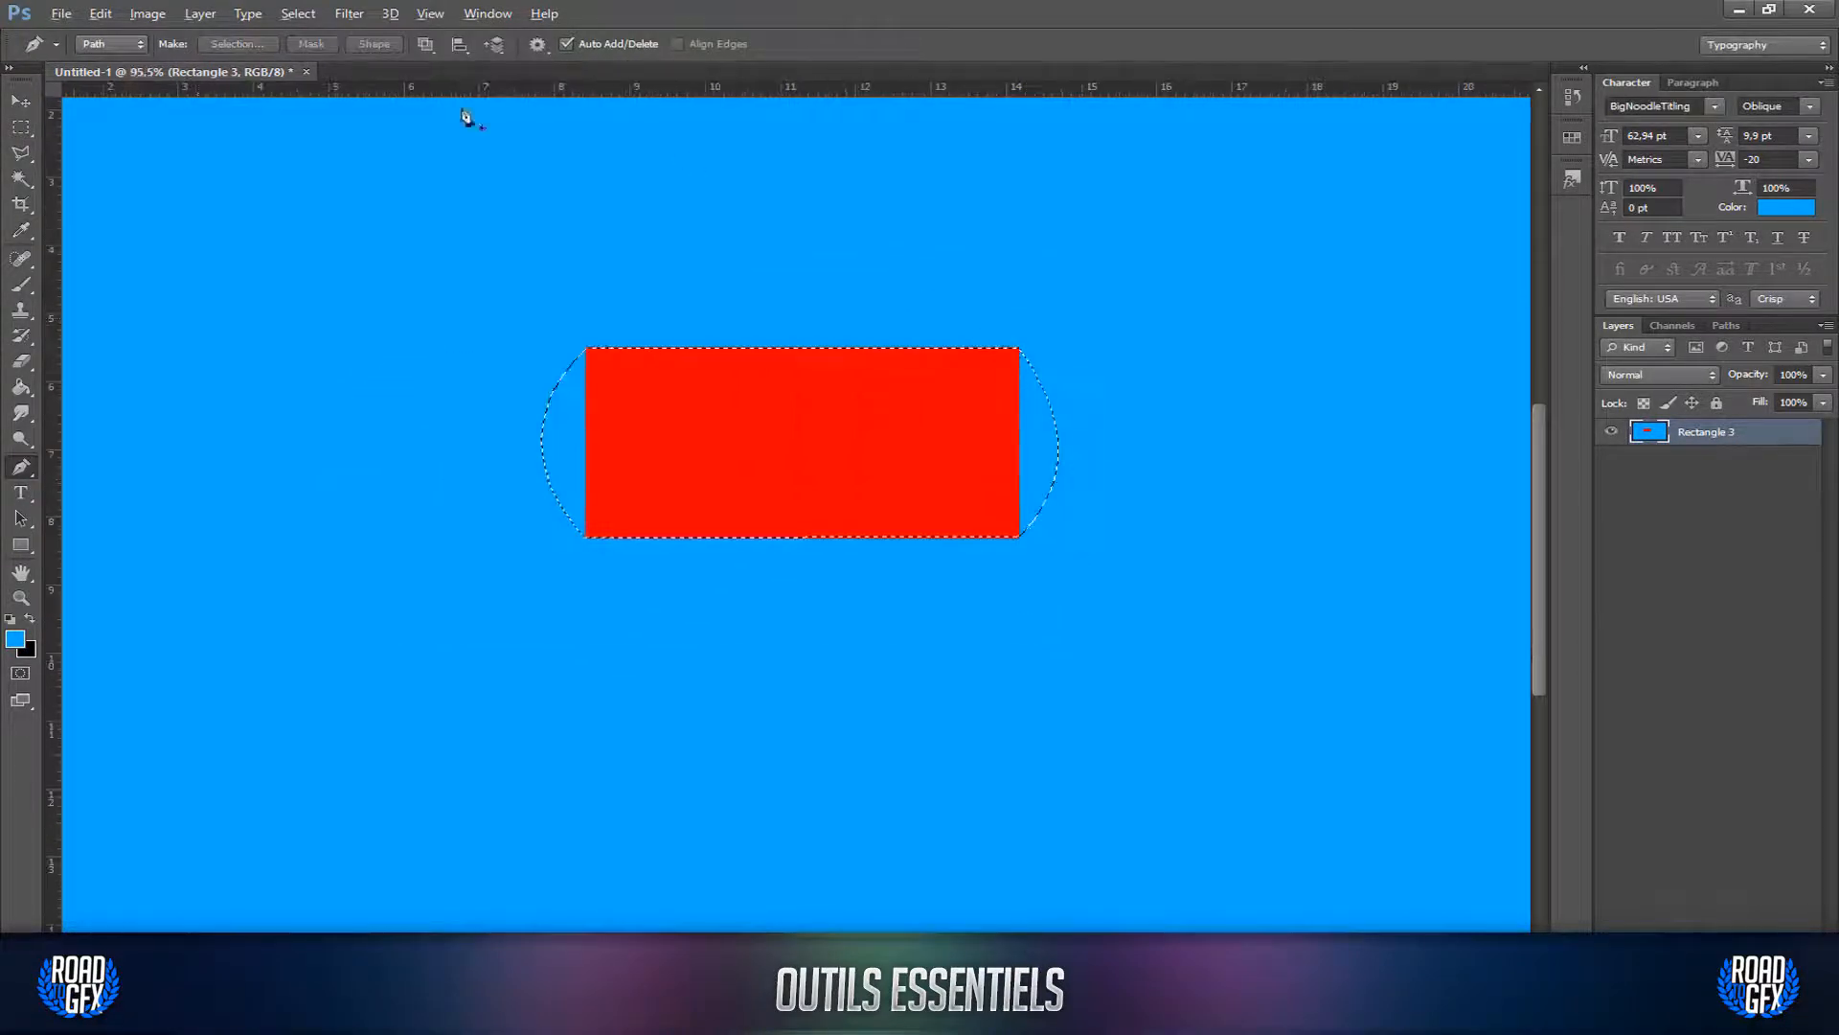
Step: Move the selected area with the red rectangle straight down below its original place and clear the selection
click(20, 101)
drag(814, 395, 807, 623)
key(m)
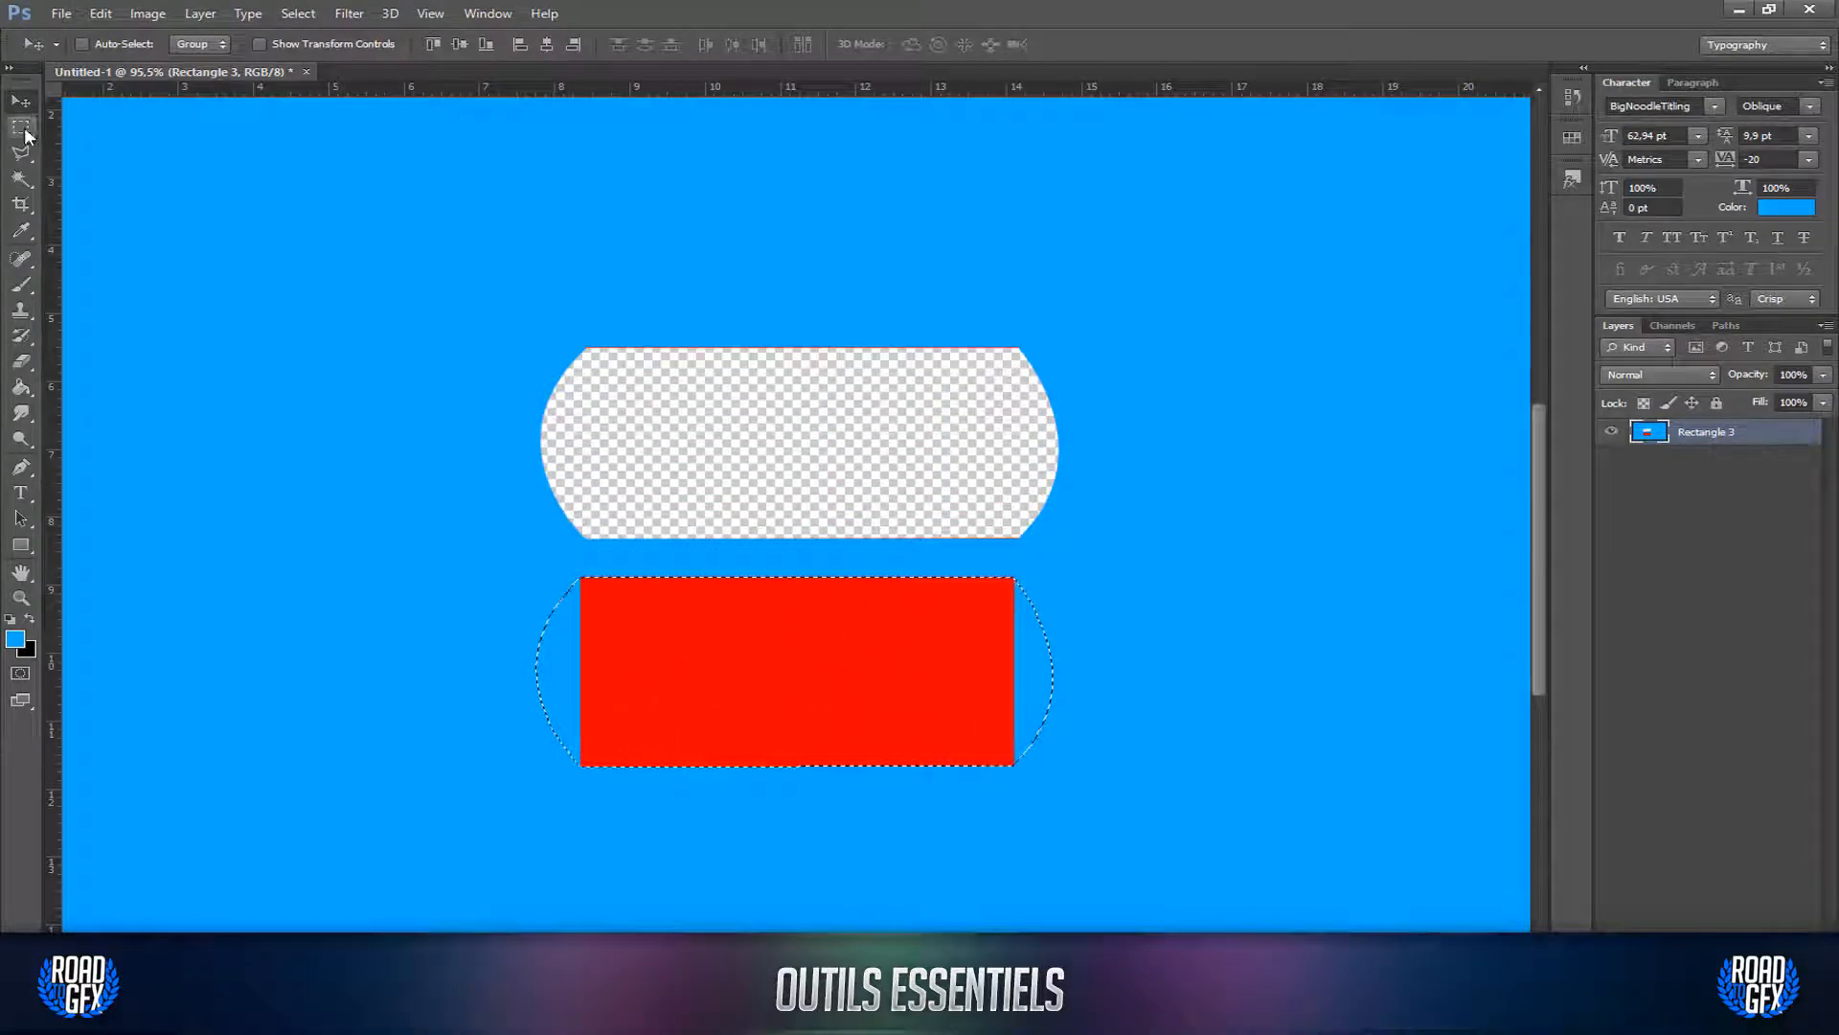
right_click(673, 697)
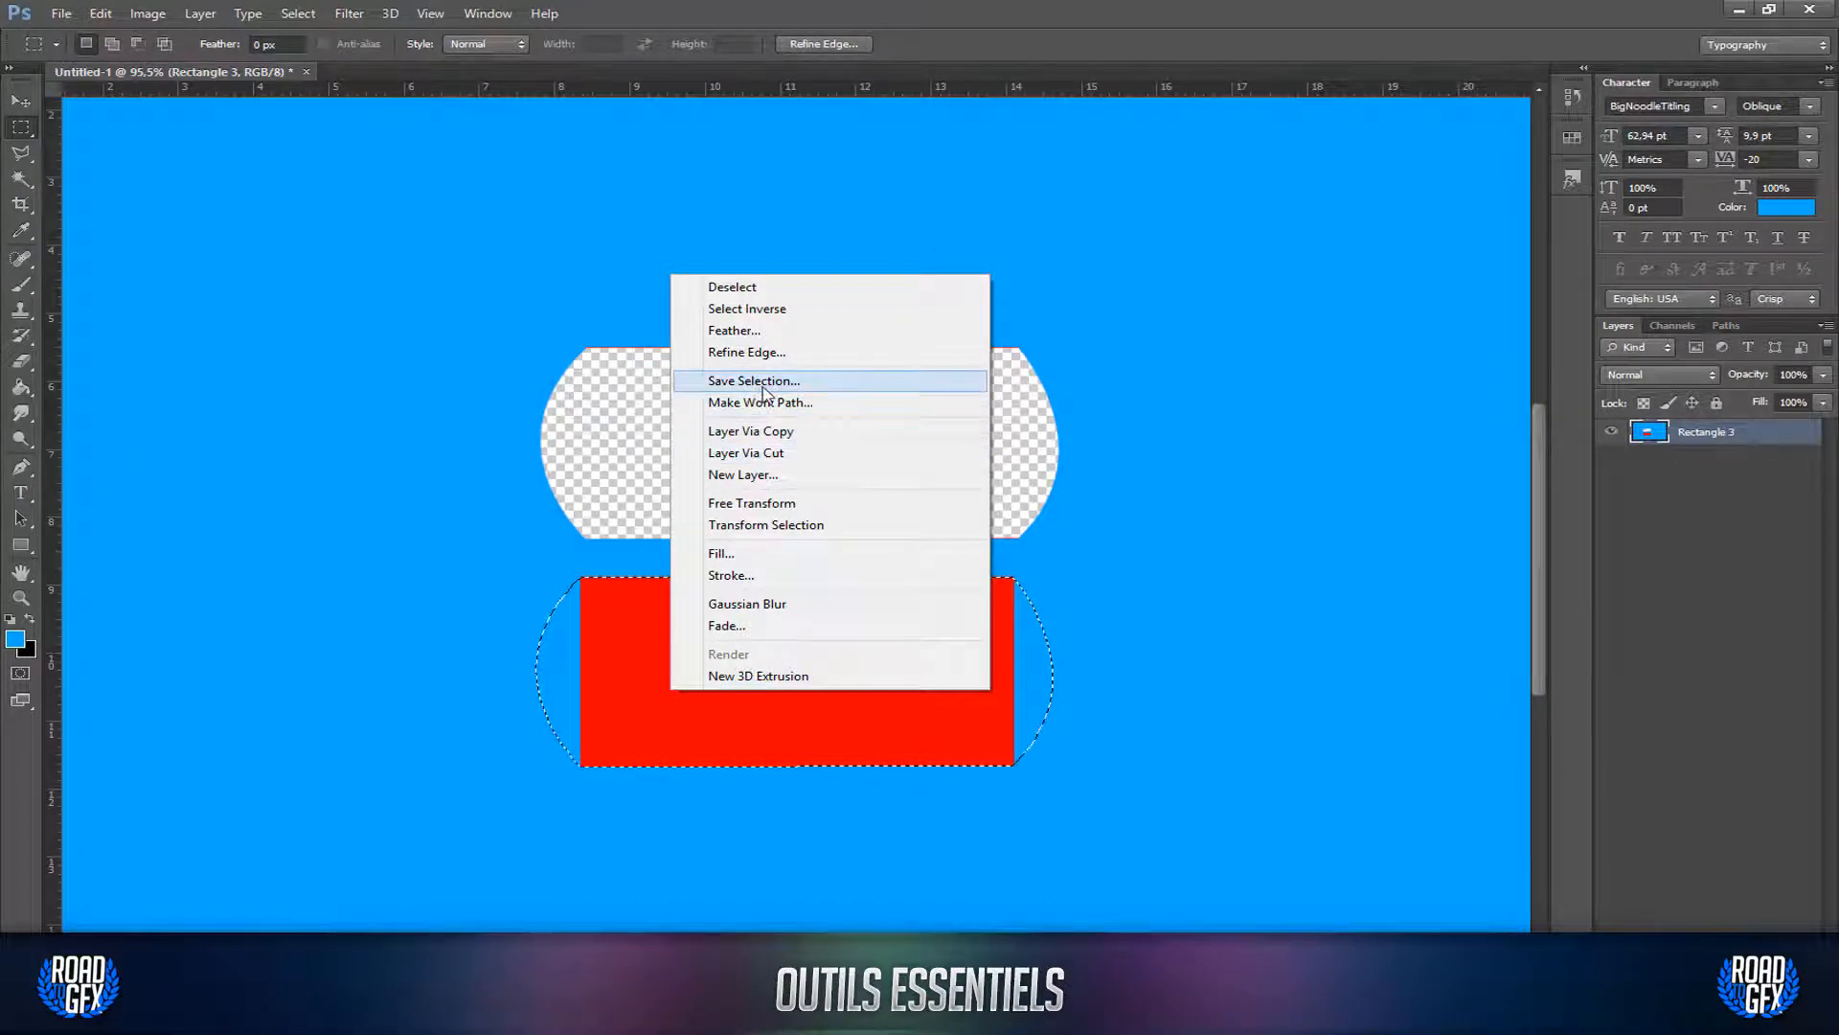
click(763, 288)
scroll(737, 313, down, 3)
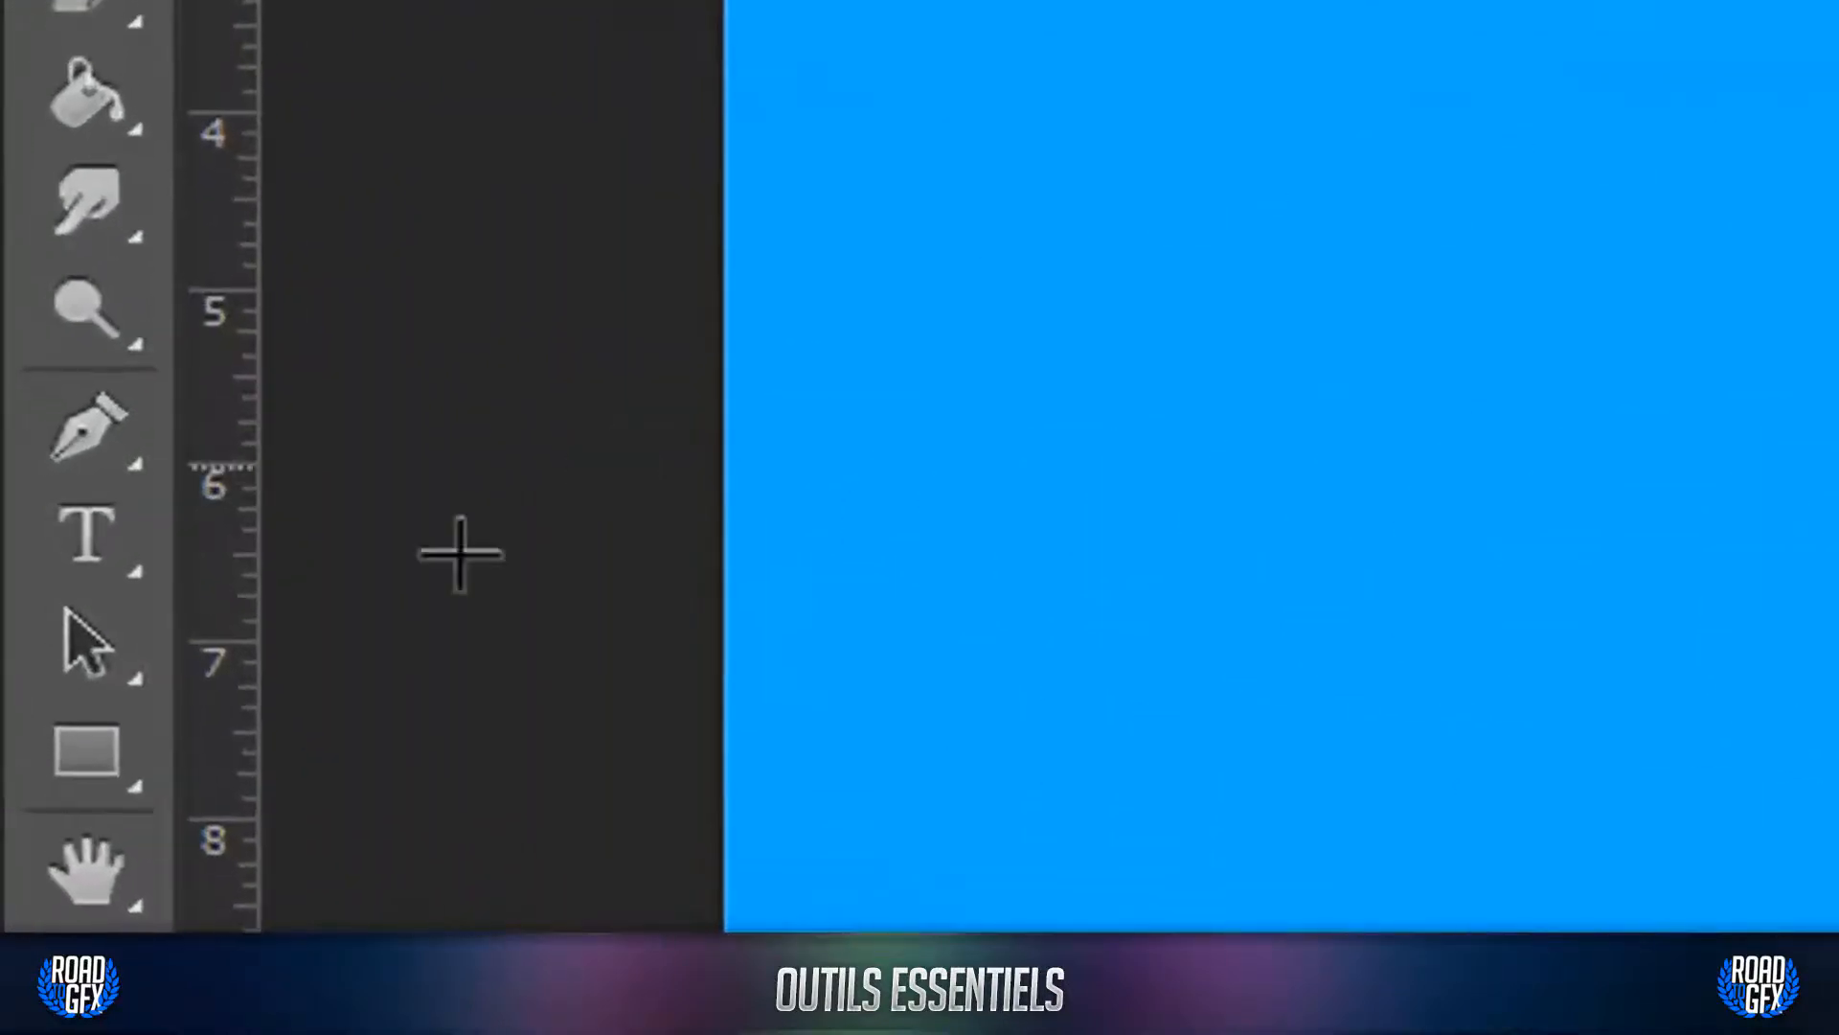
Step: Add the text AKARI above the cut-out shape using the Bebas font
click(20, 492)
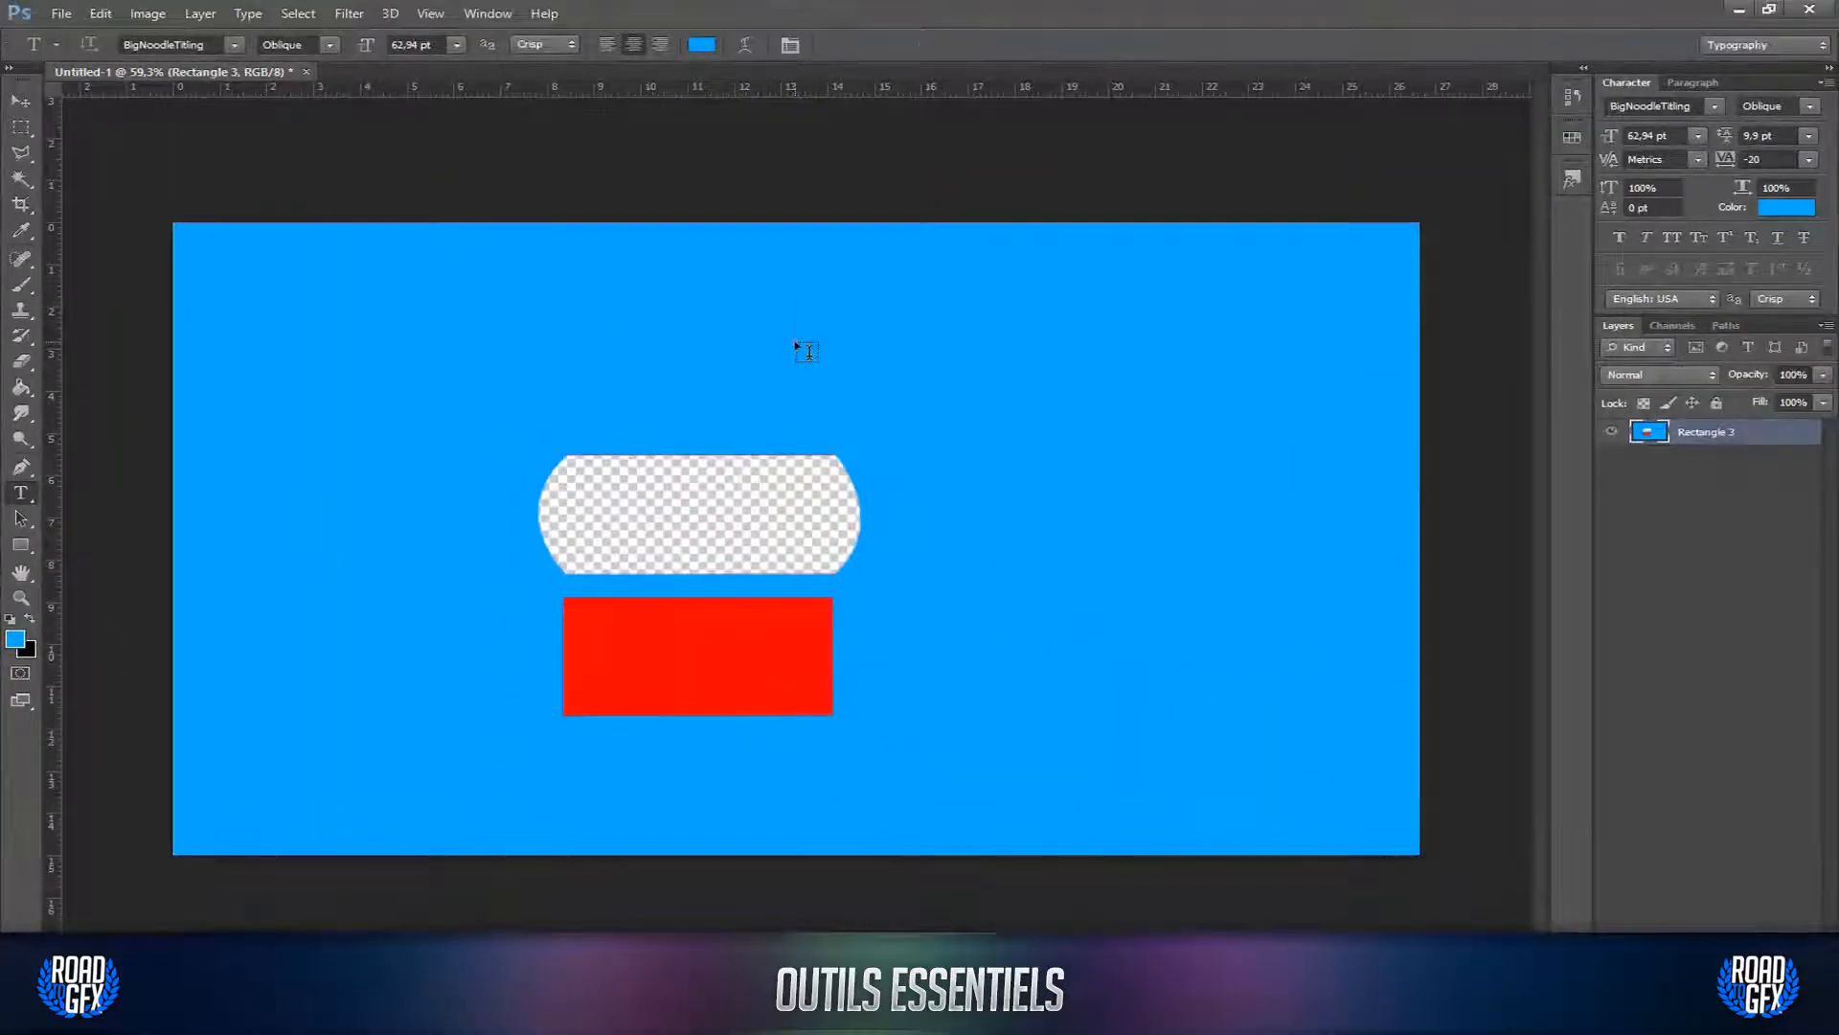
click(808, 352)
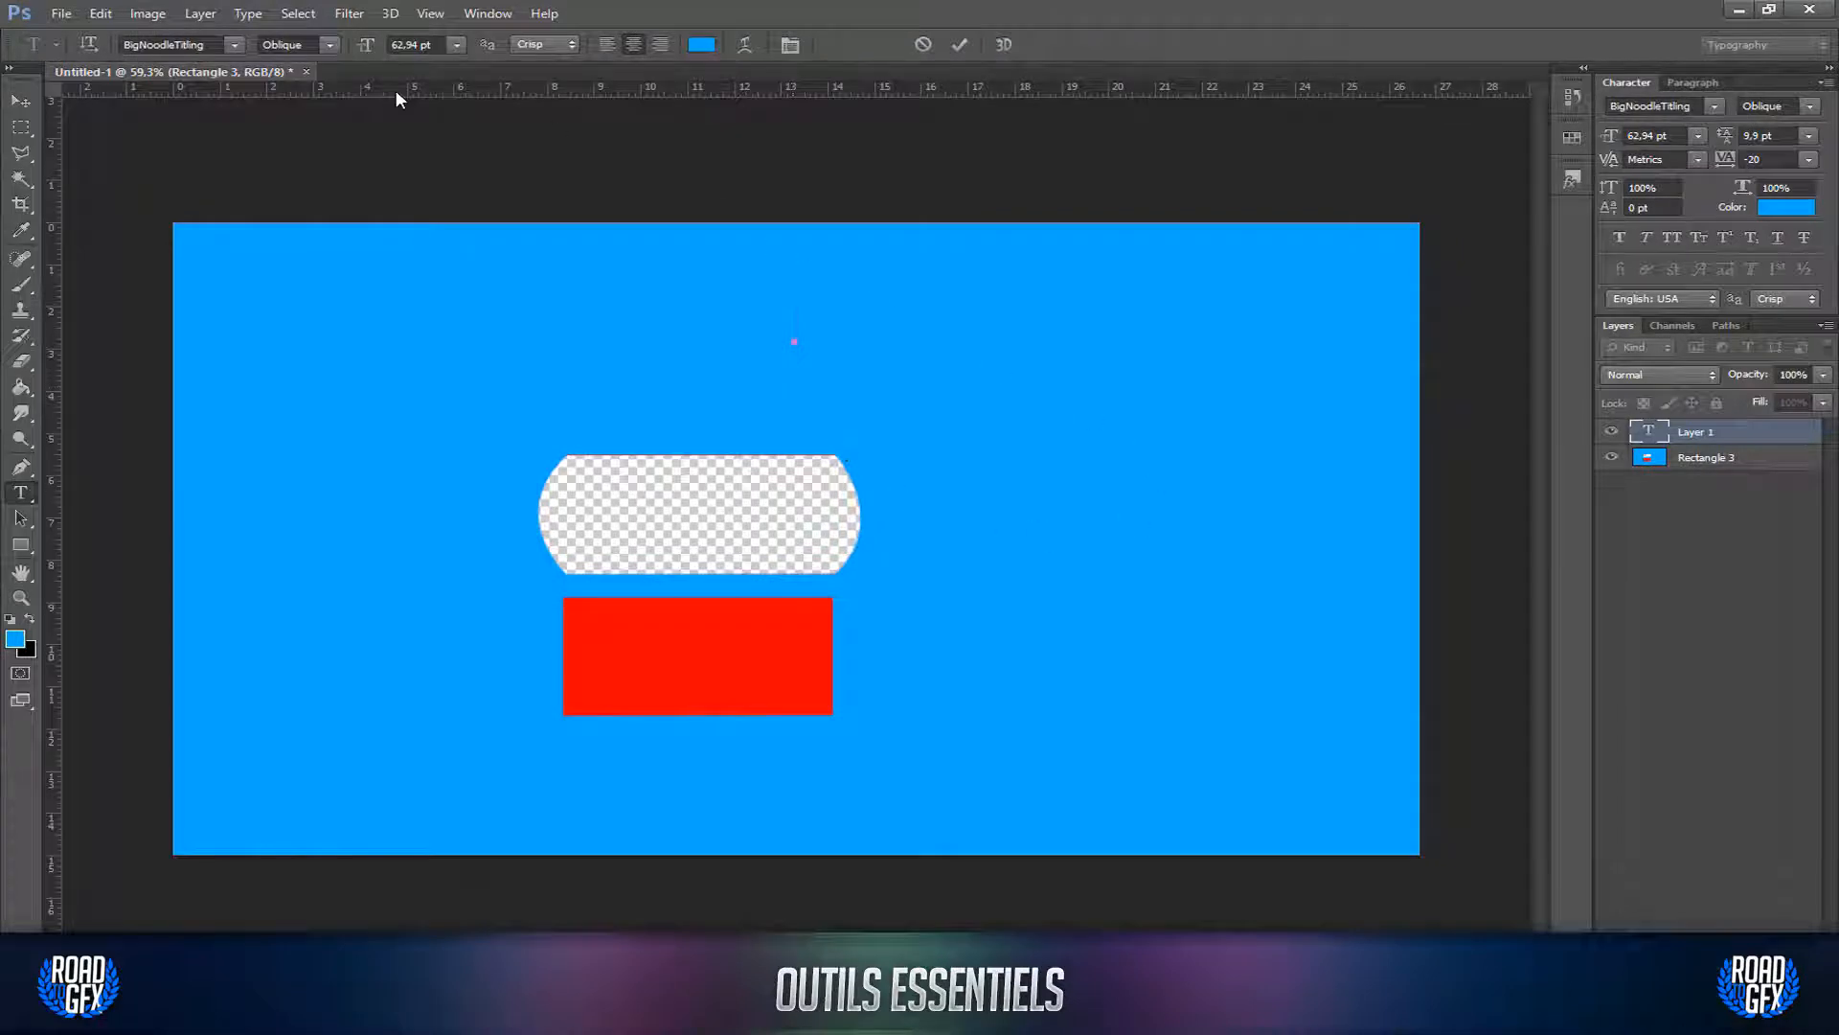
click(223, 44)
text(Bebas)
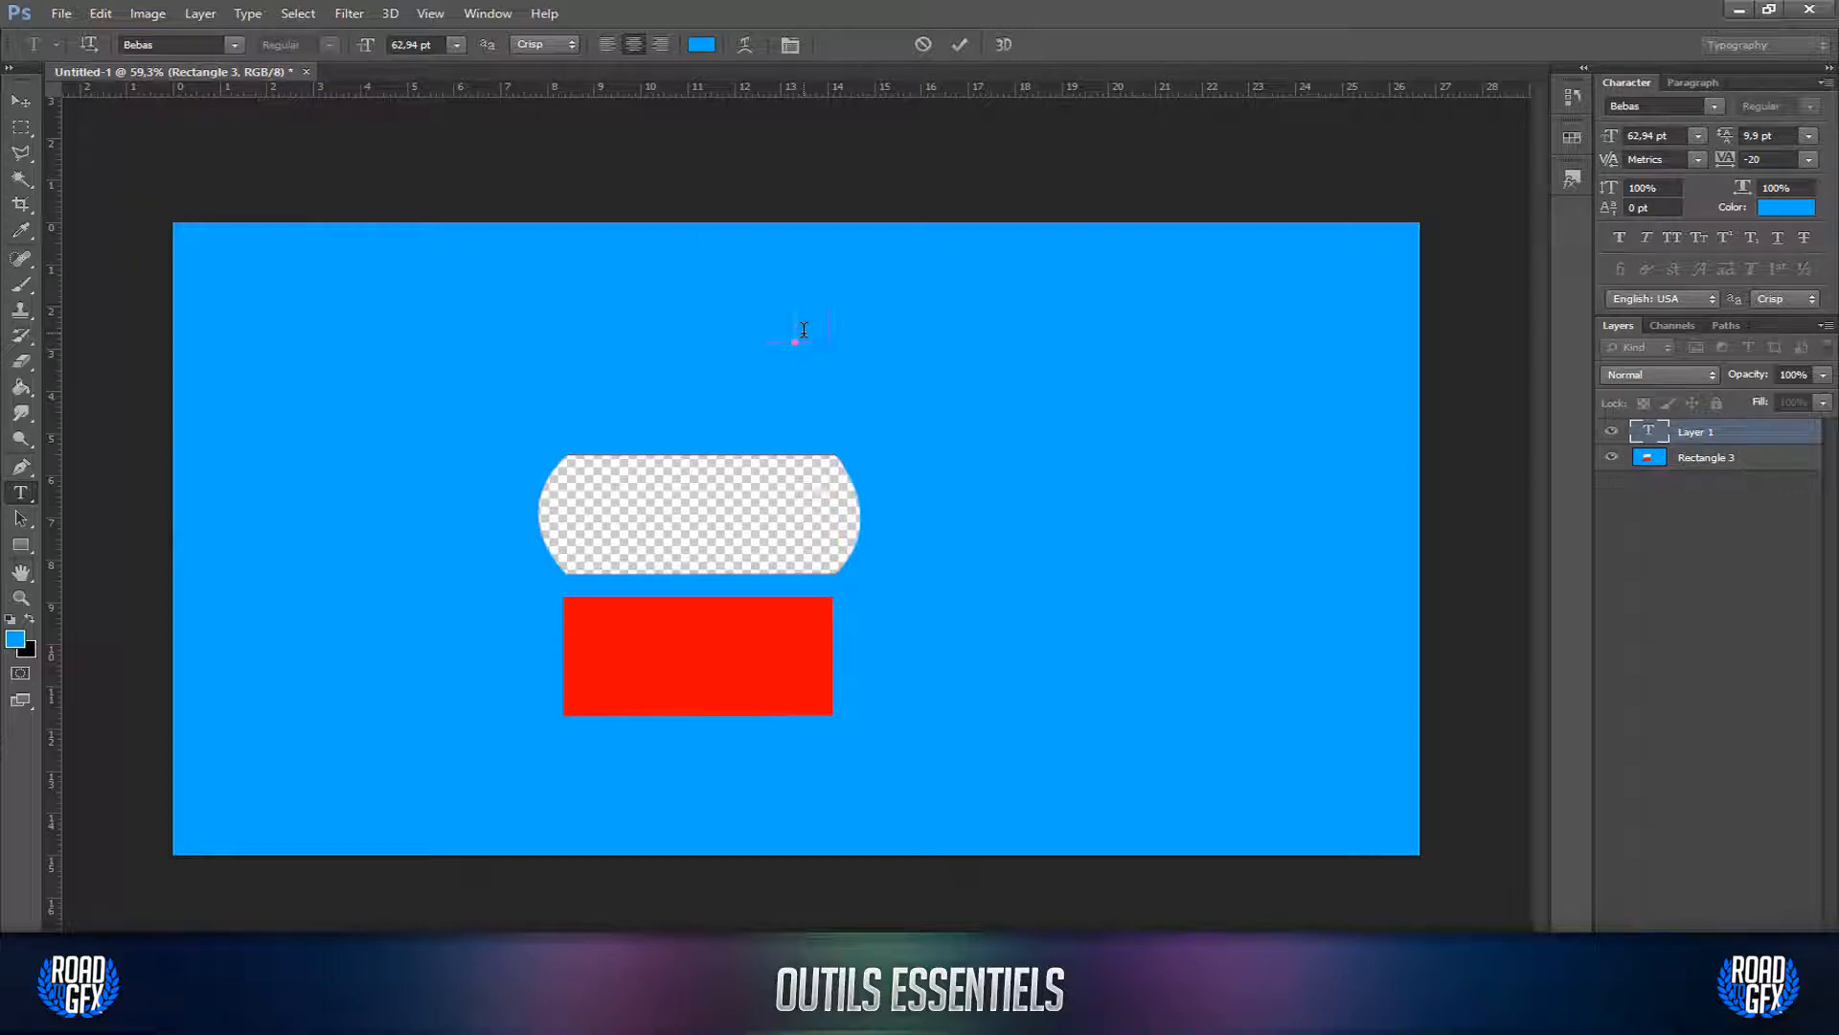
Step: Set the colour of the AKARI text to near-white (#fdfeff)
drag(847, 334, 746, 333)
click(700, 46)
drag(1139, 349, 1133, 257)
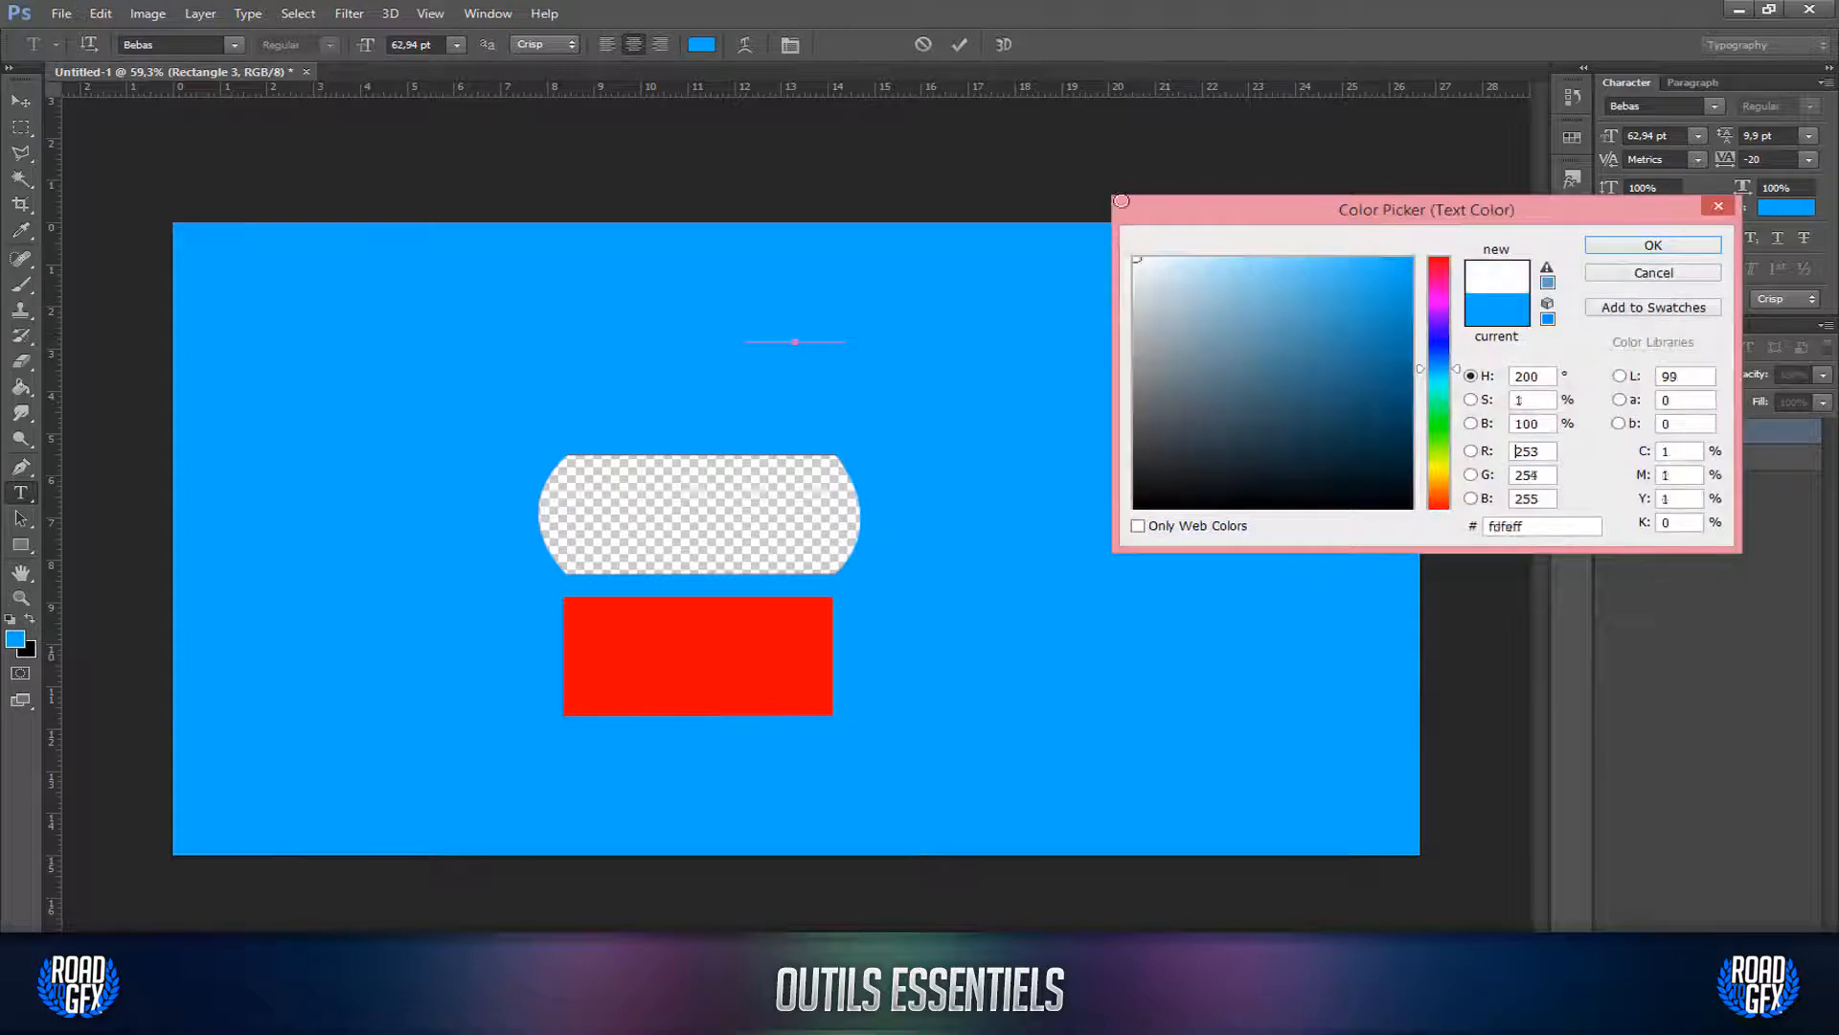
click(1652, 245)
scroll(944, 283, up, 2)
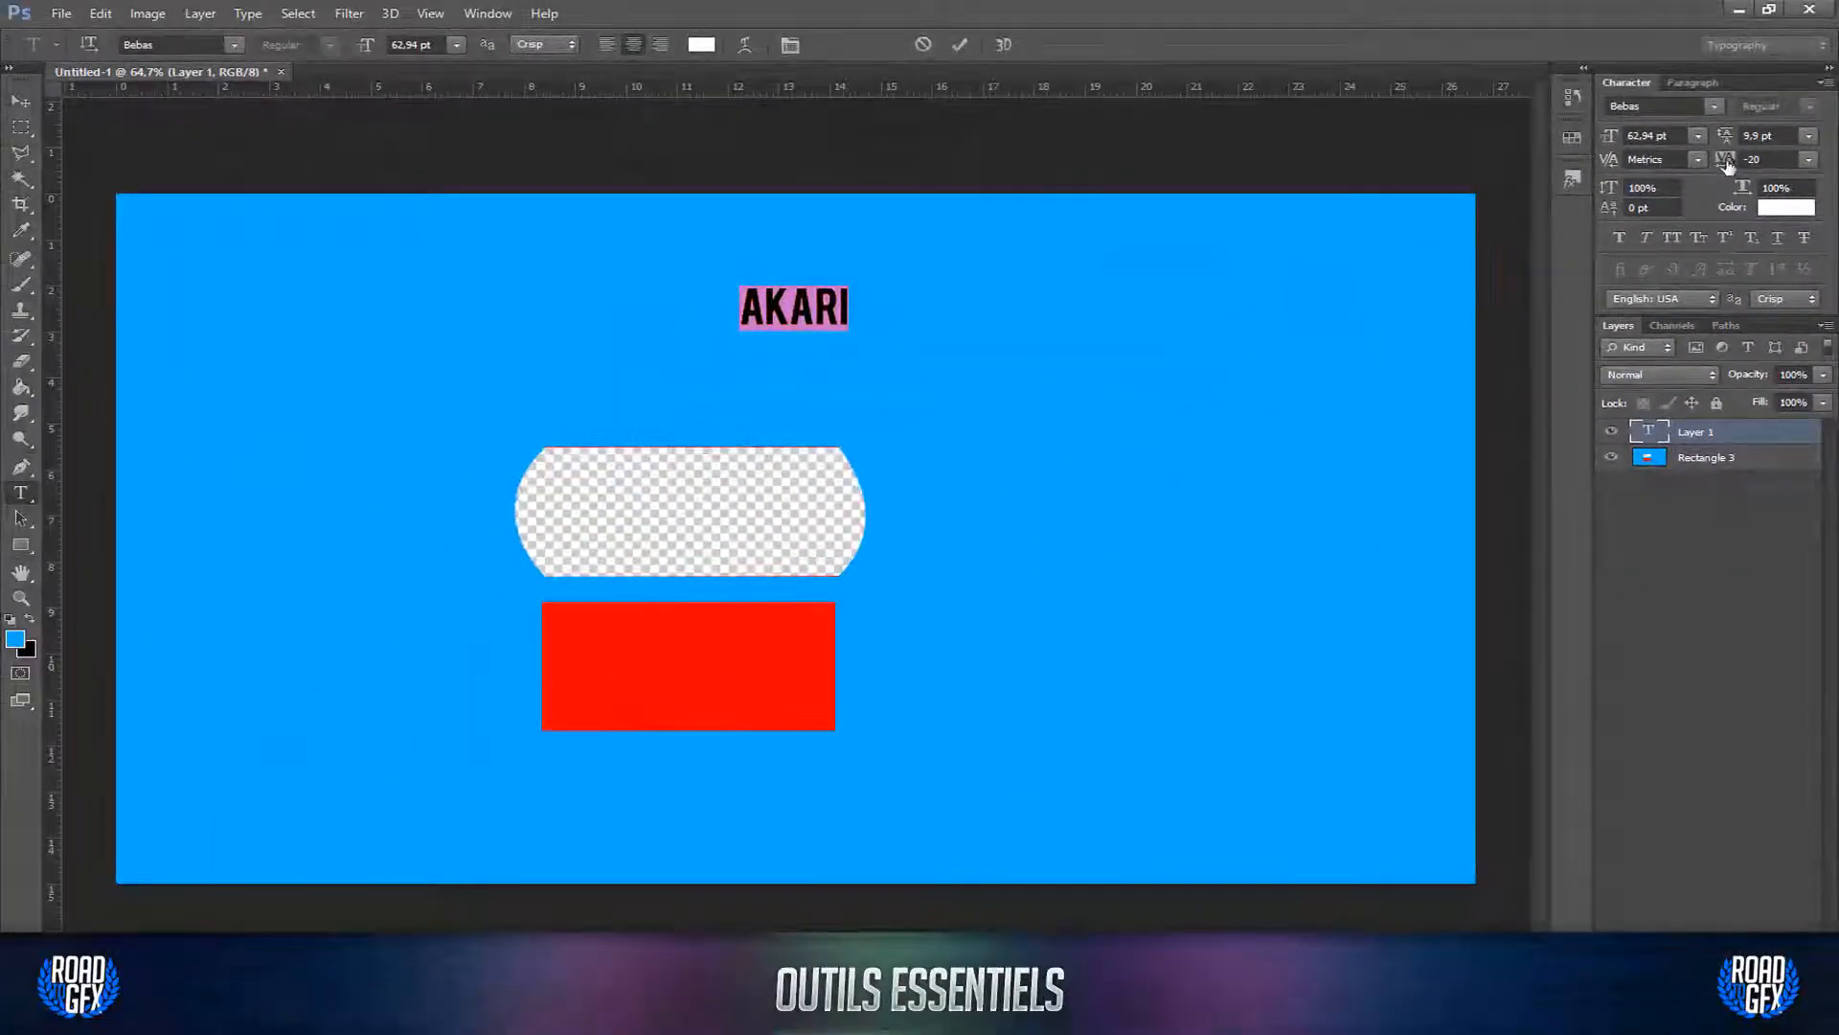
click(1571, 441)
drag(1739, 165, 1707, 215)
mouse_move(1528, 194)
mouse_down()
mouse_move(1668, 202)
mouse_move(1538, 191)
mouse_up()
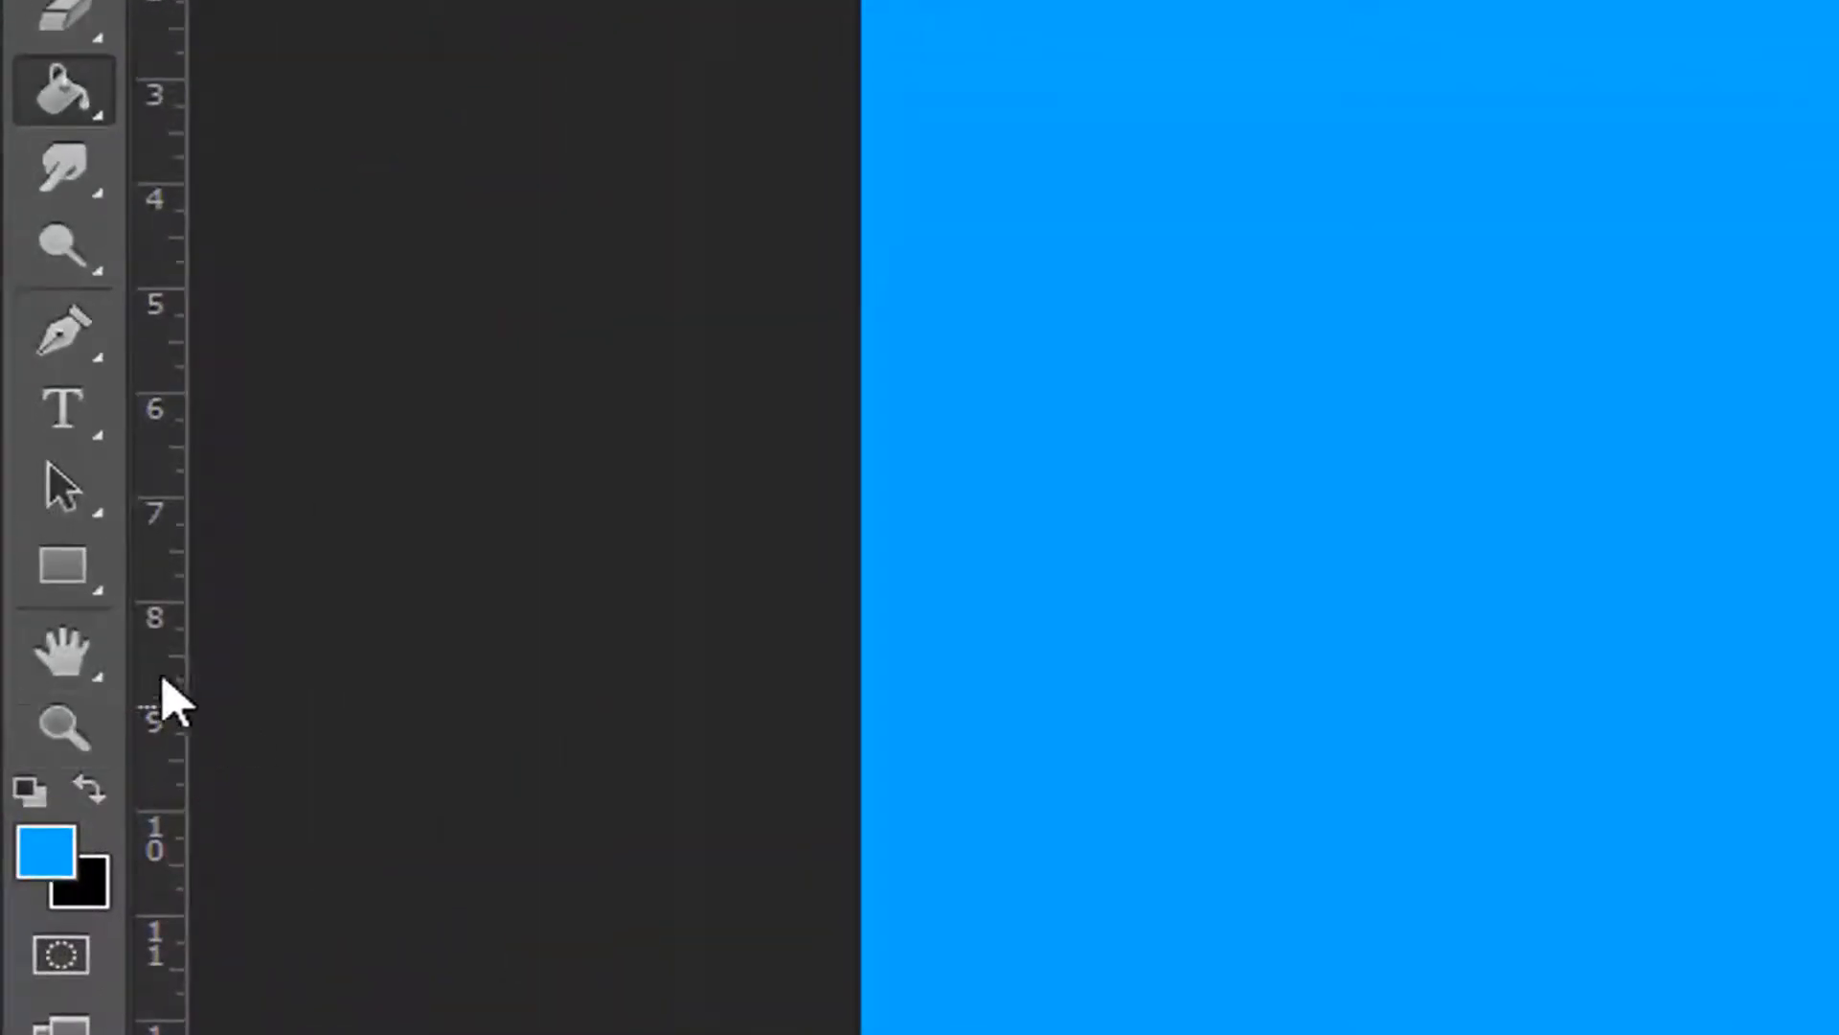
Step: Draw a red rounded rectangle of about 500 × 241 px at the canvas's upper left and a plain rectangle of about 560 × 192 px at its upper right
right_click(67, 577)
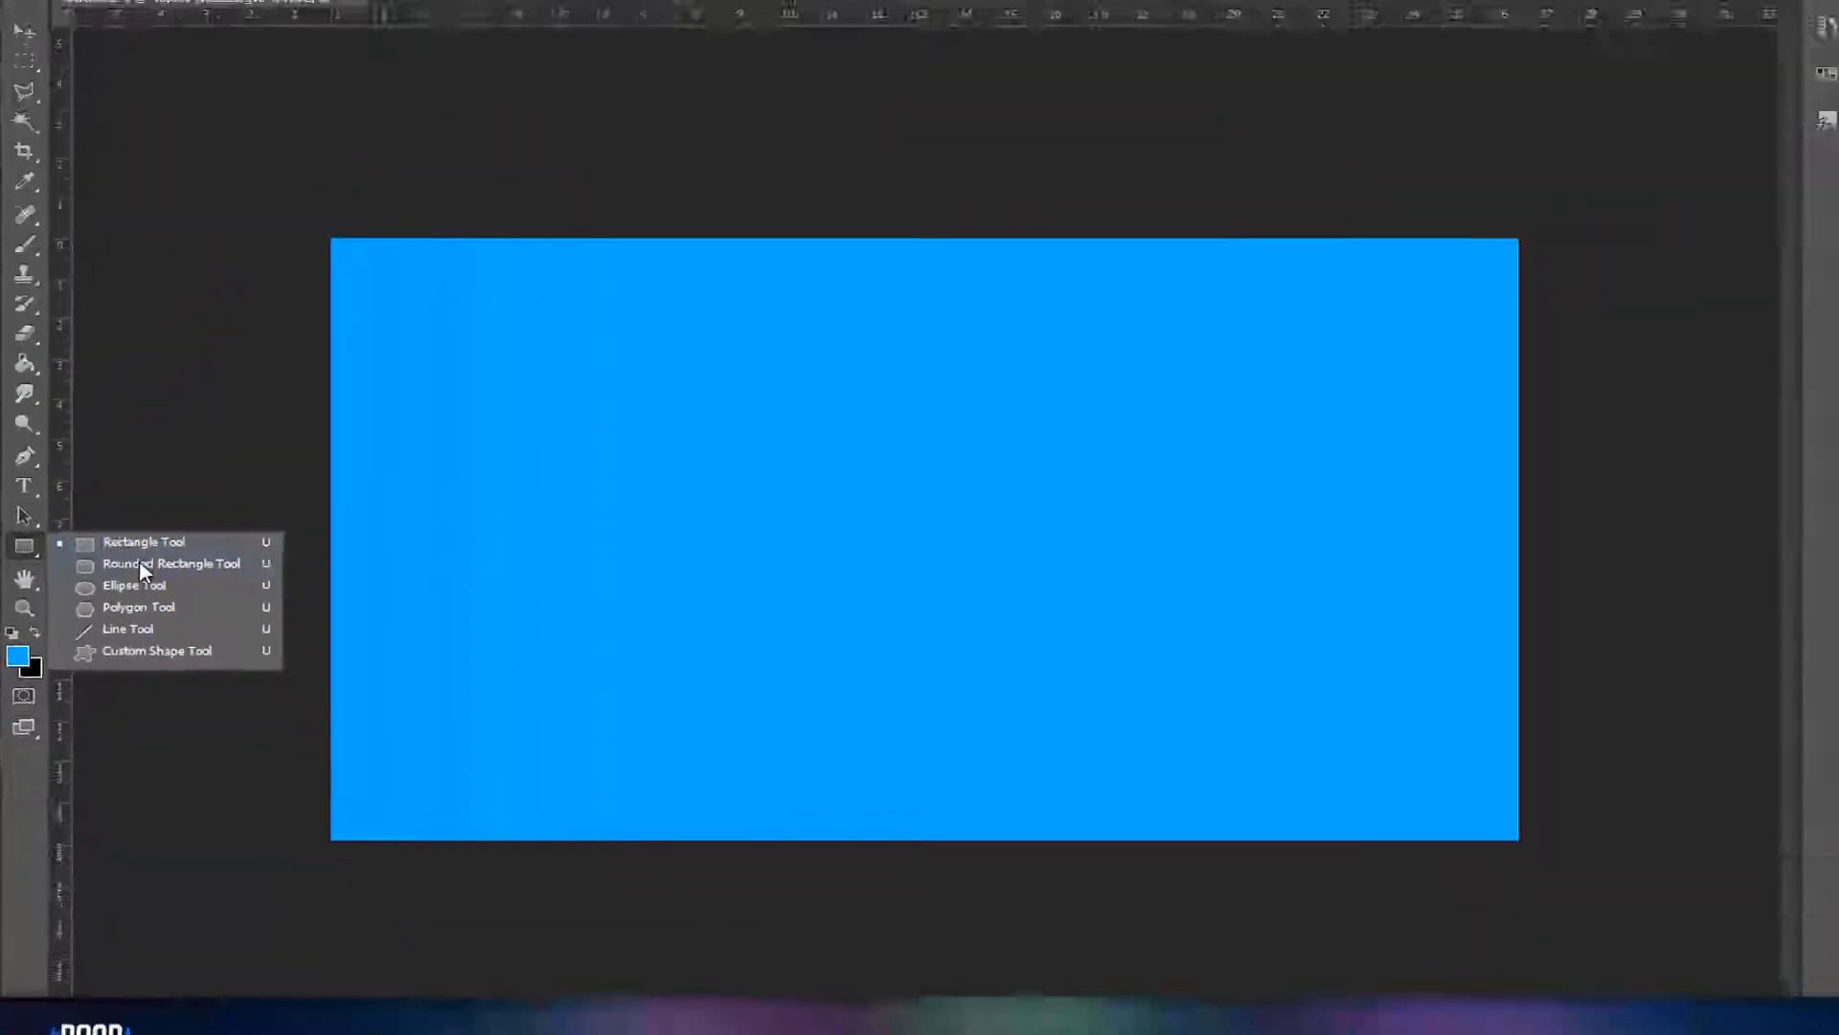
click(141, 567)
mouse_move(450, 300)
mouse_down()
mouse_move(724, 376)
mouse_move(757, 432)
mouse_up()
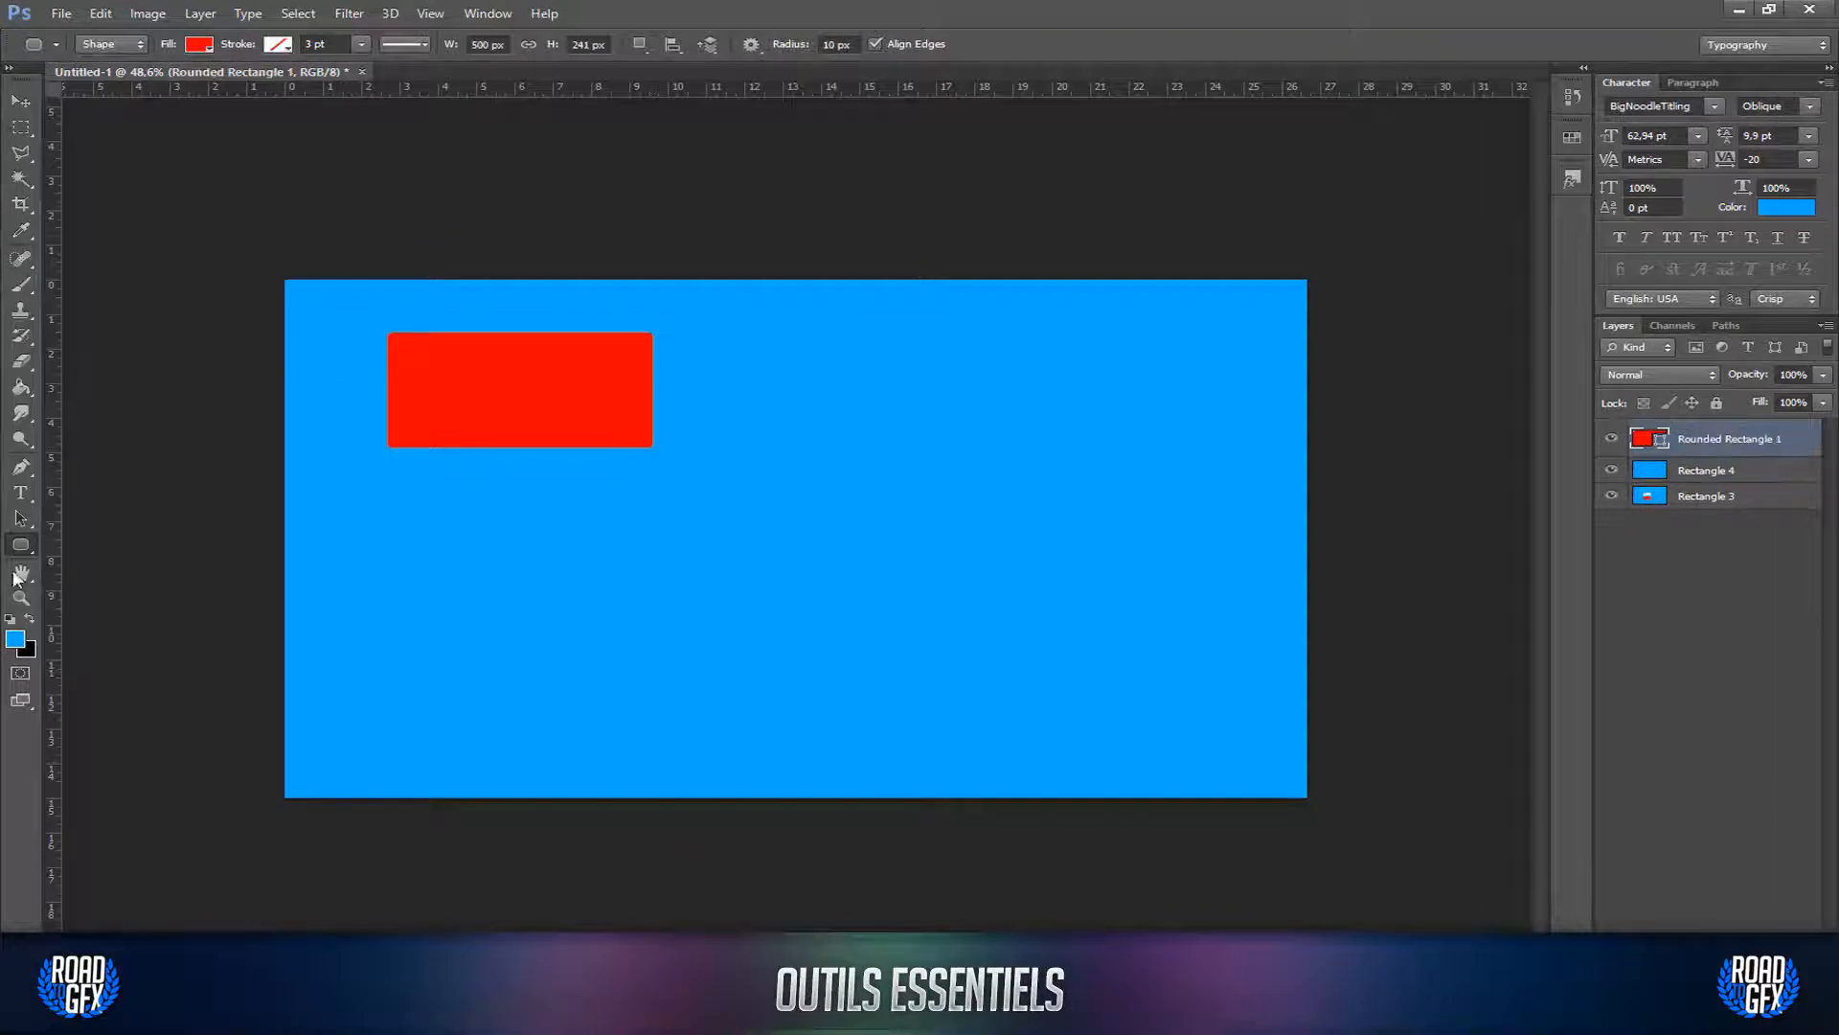
right_click(33, 546)
click(105, 541)
mouse_move(900, 350)
mouse_down()
mouse_move(1168, 398)
mouse_move(1198, 442)
mouse_up()
Step: Draw a row of three ellipses below the rectangles, the first about 636 × 201 px and the second about 328 × 314 px
right_click(42, 546)
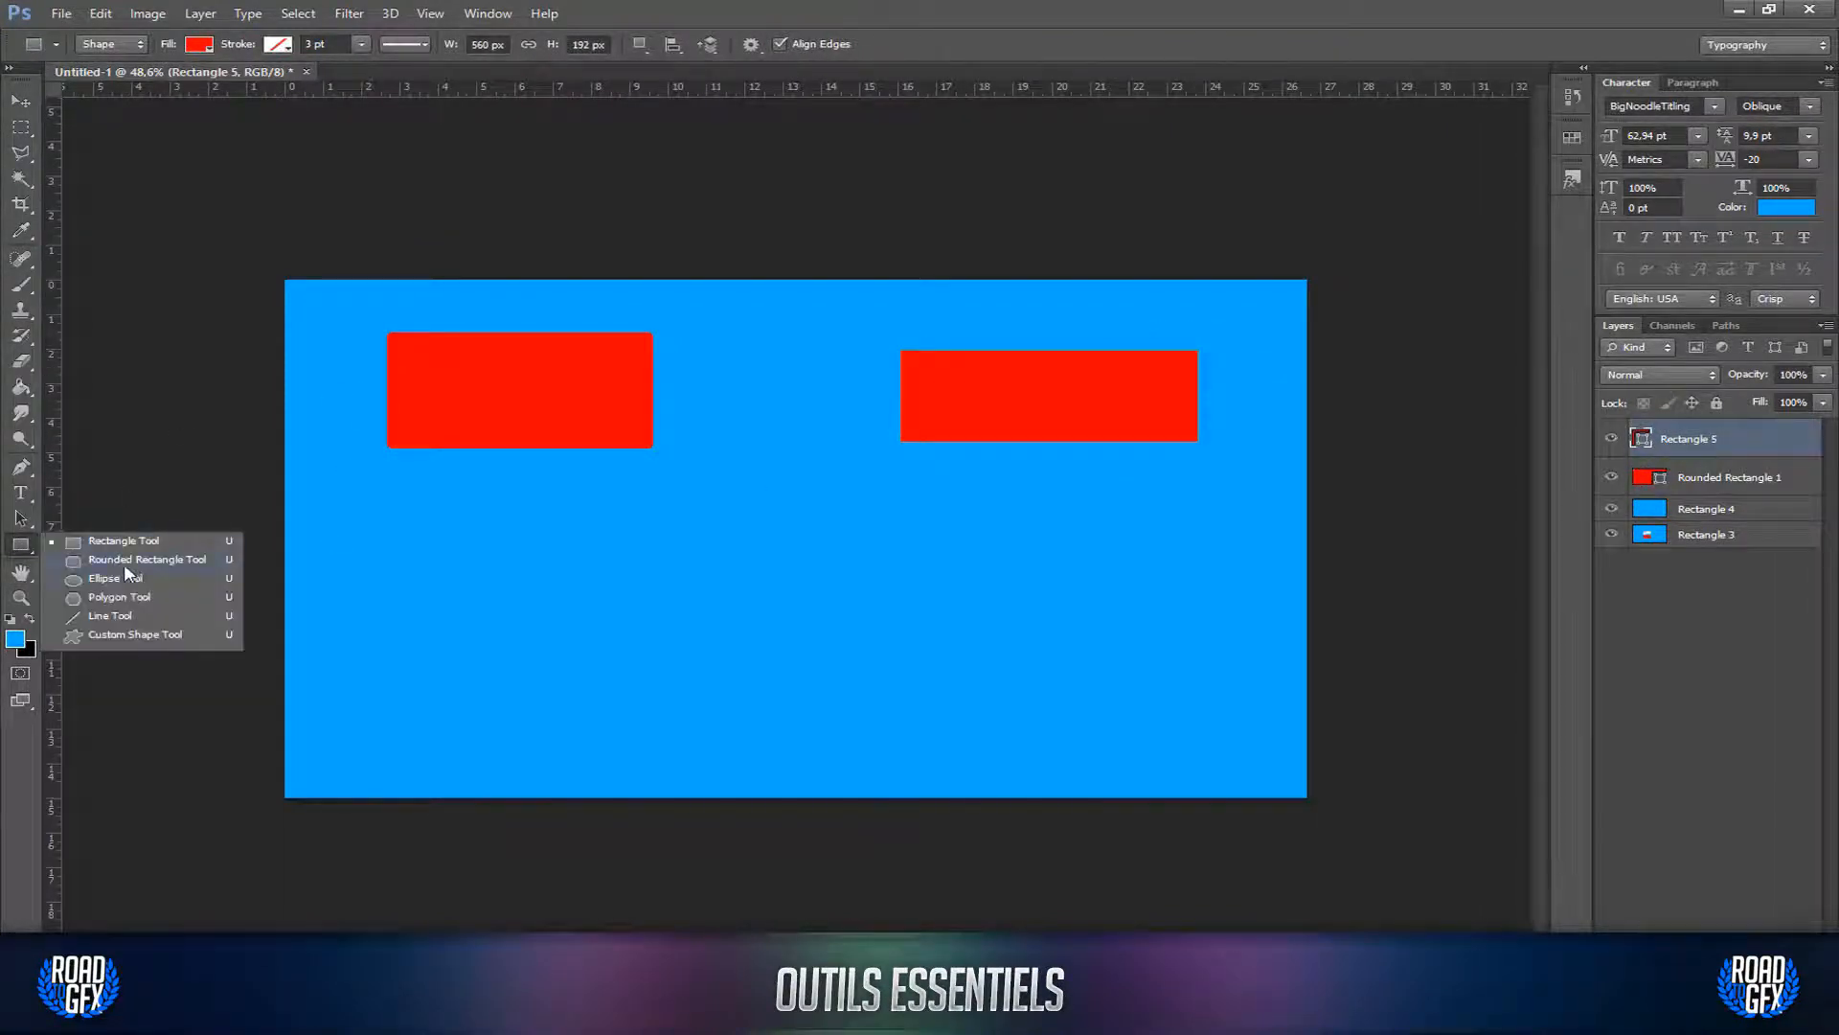
click(140, 575)
drag(370, 546, 709, 646)
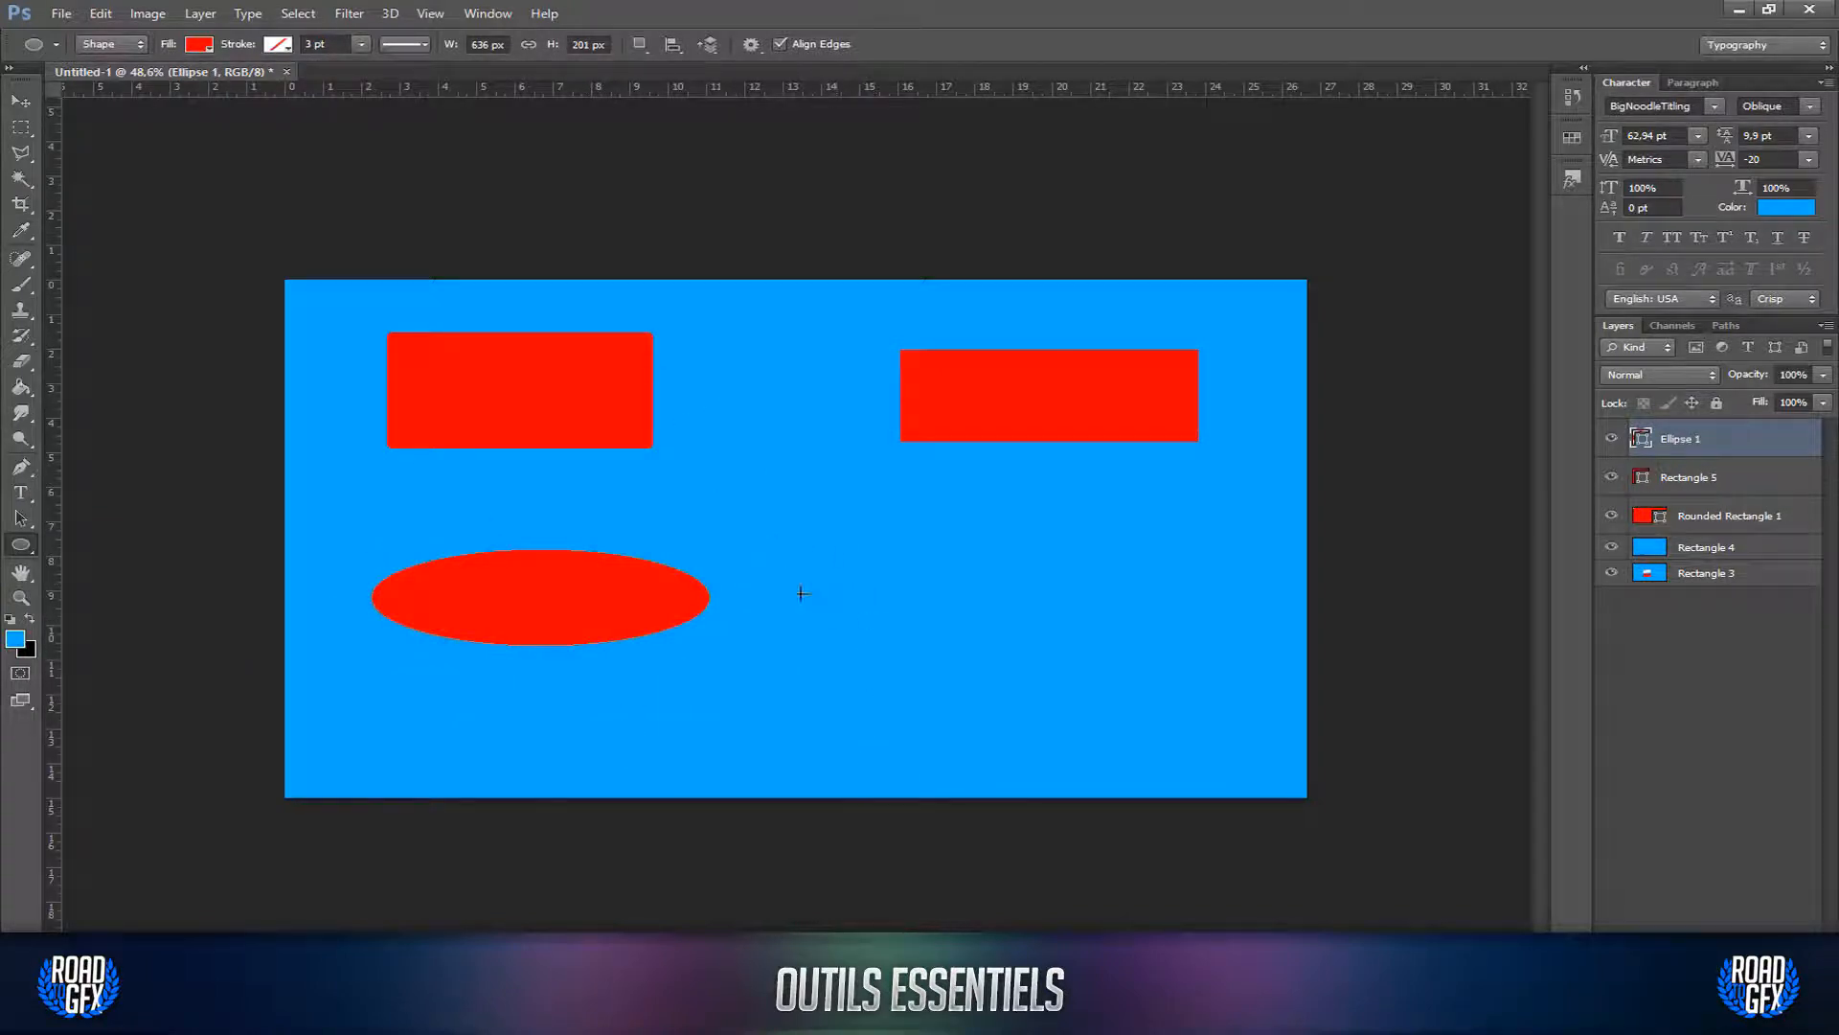
drag(842, 514, 1017, 664)
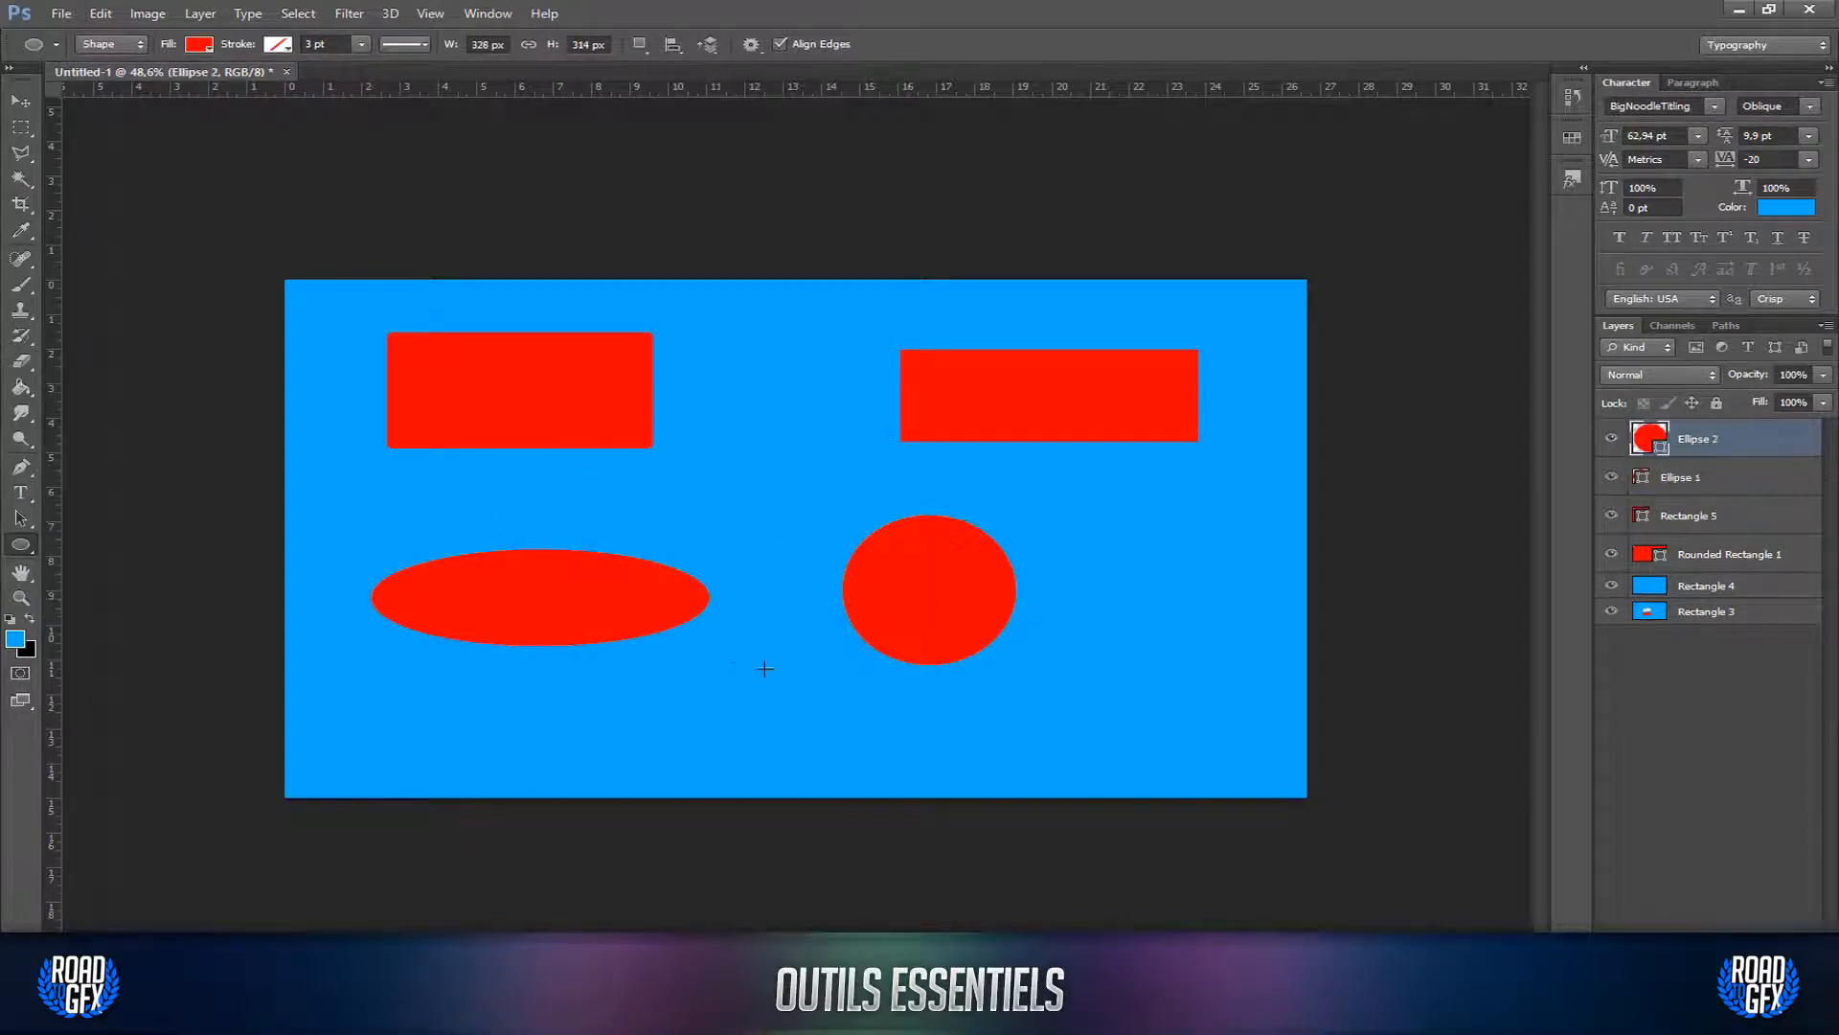
drag(1090, 538, 1240, 703)
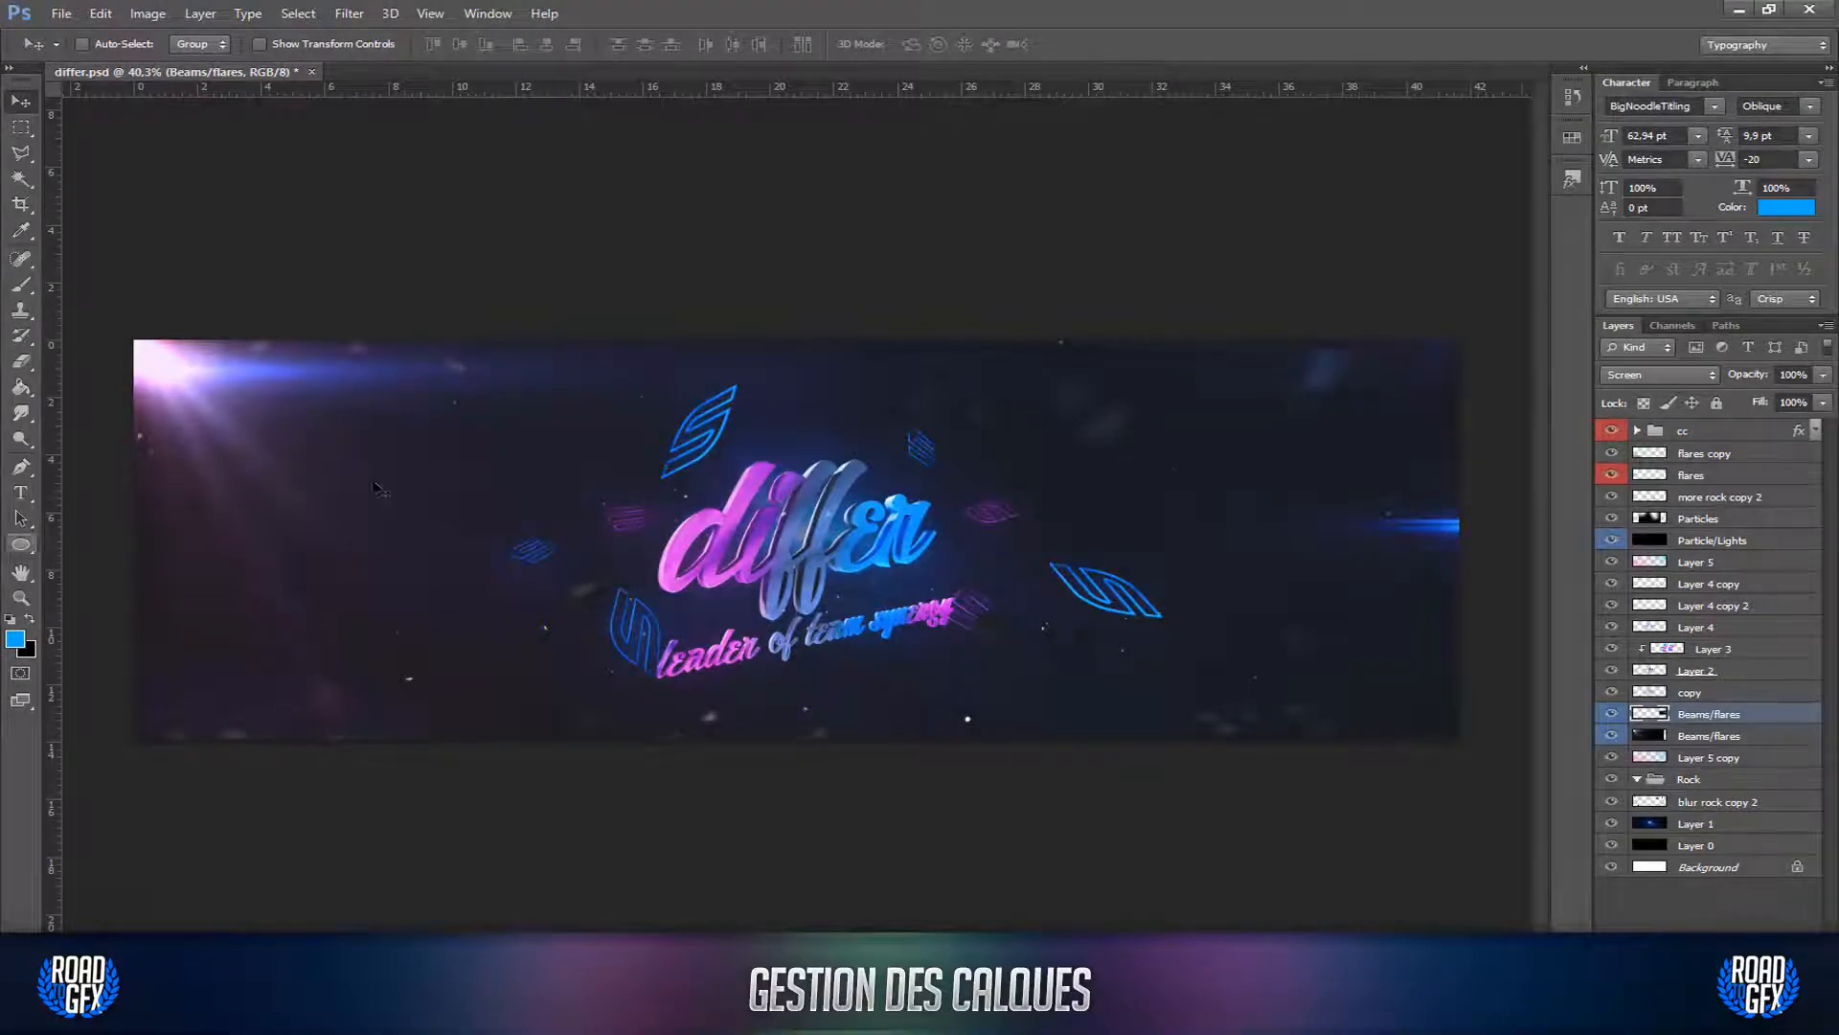
Step: Select the flares layer, Layer 1 and Layer 2 in turn, and toggle Layer 2's visibility off and on
click(1720, 476)
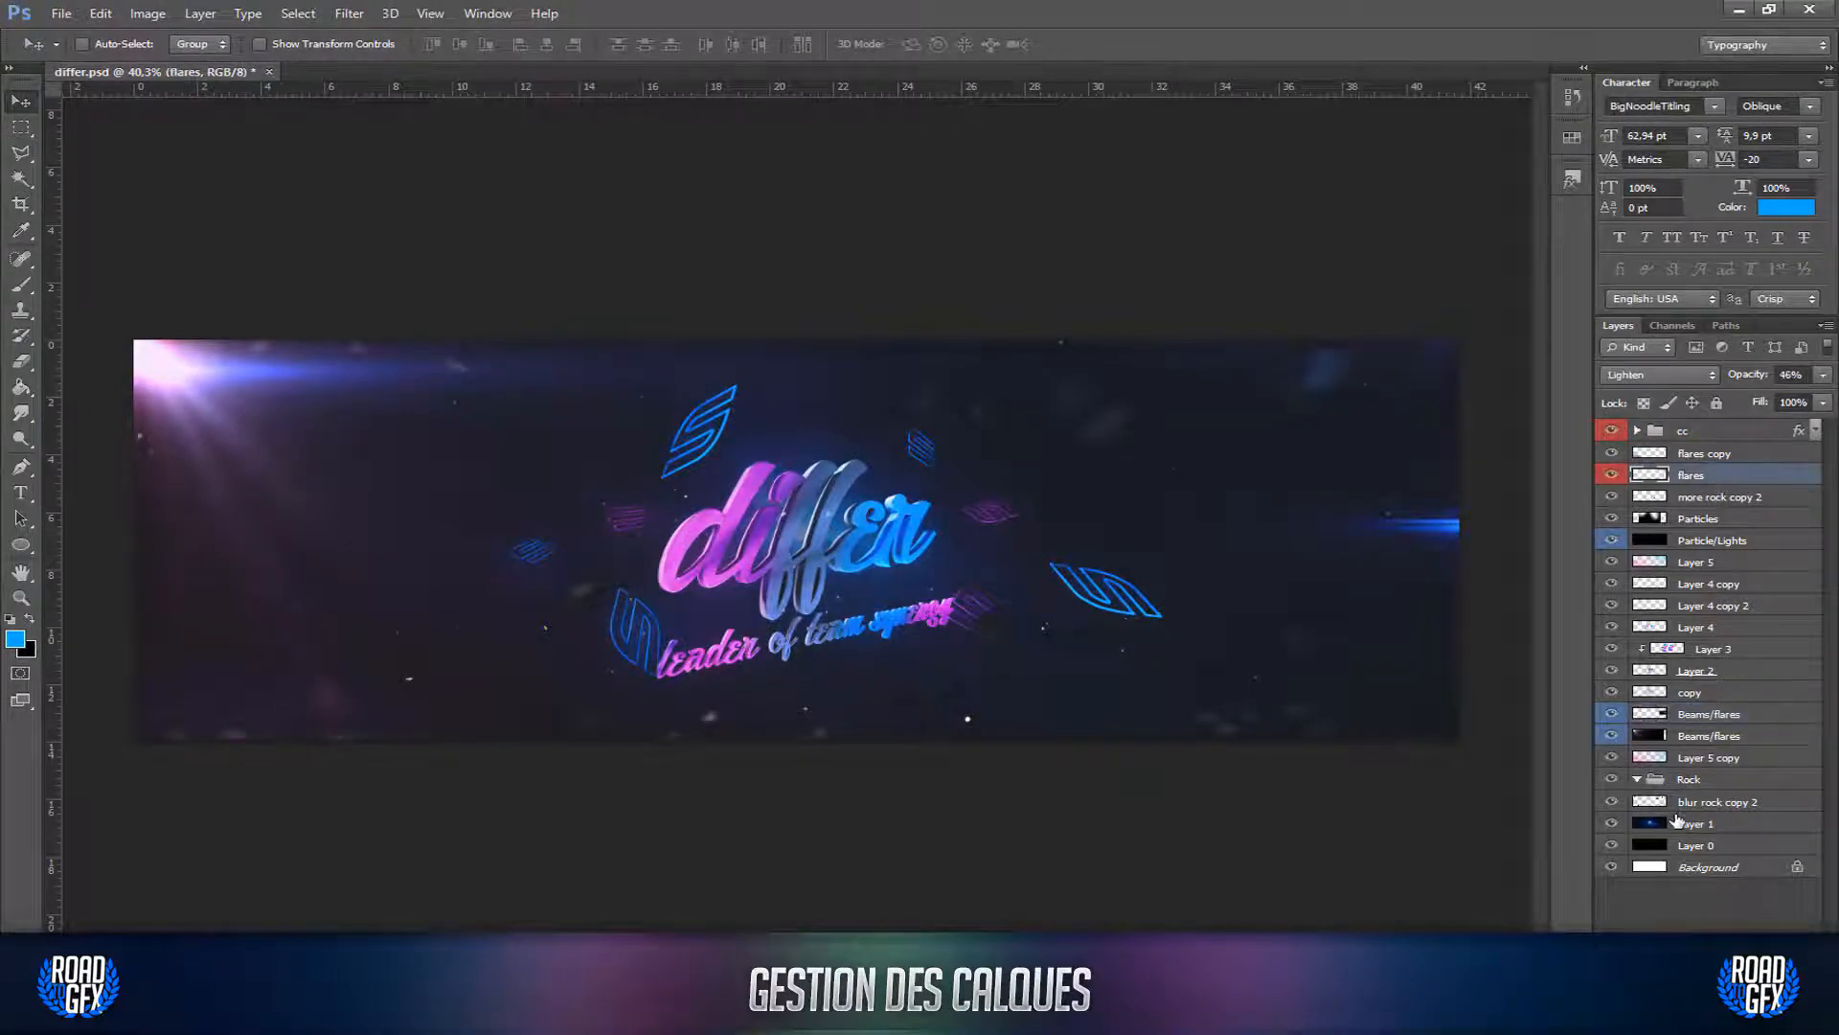
click(1676, 822)
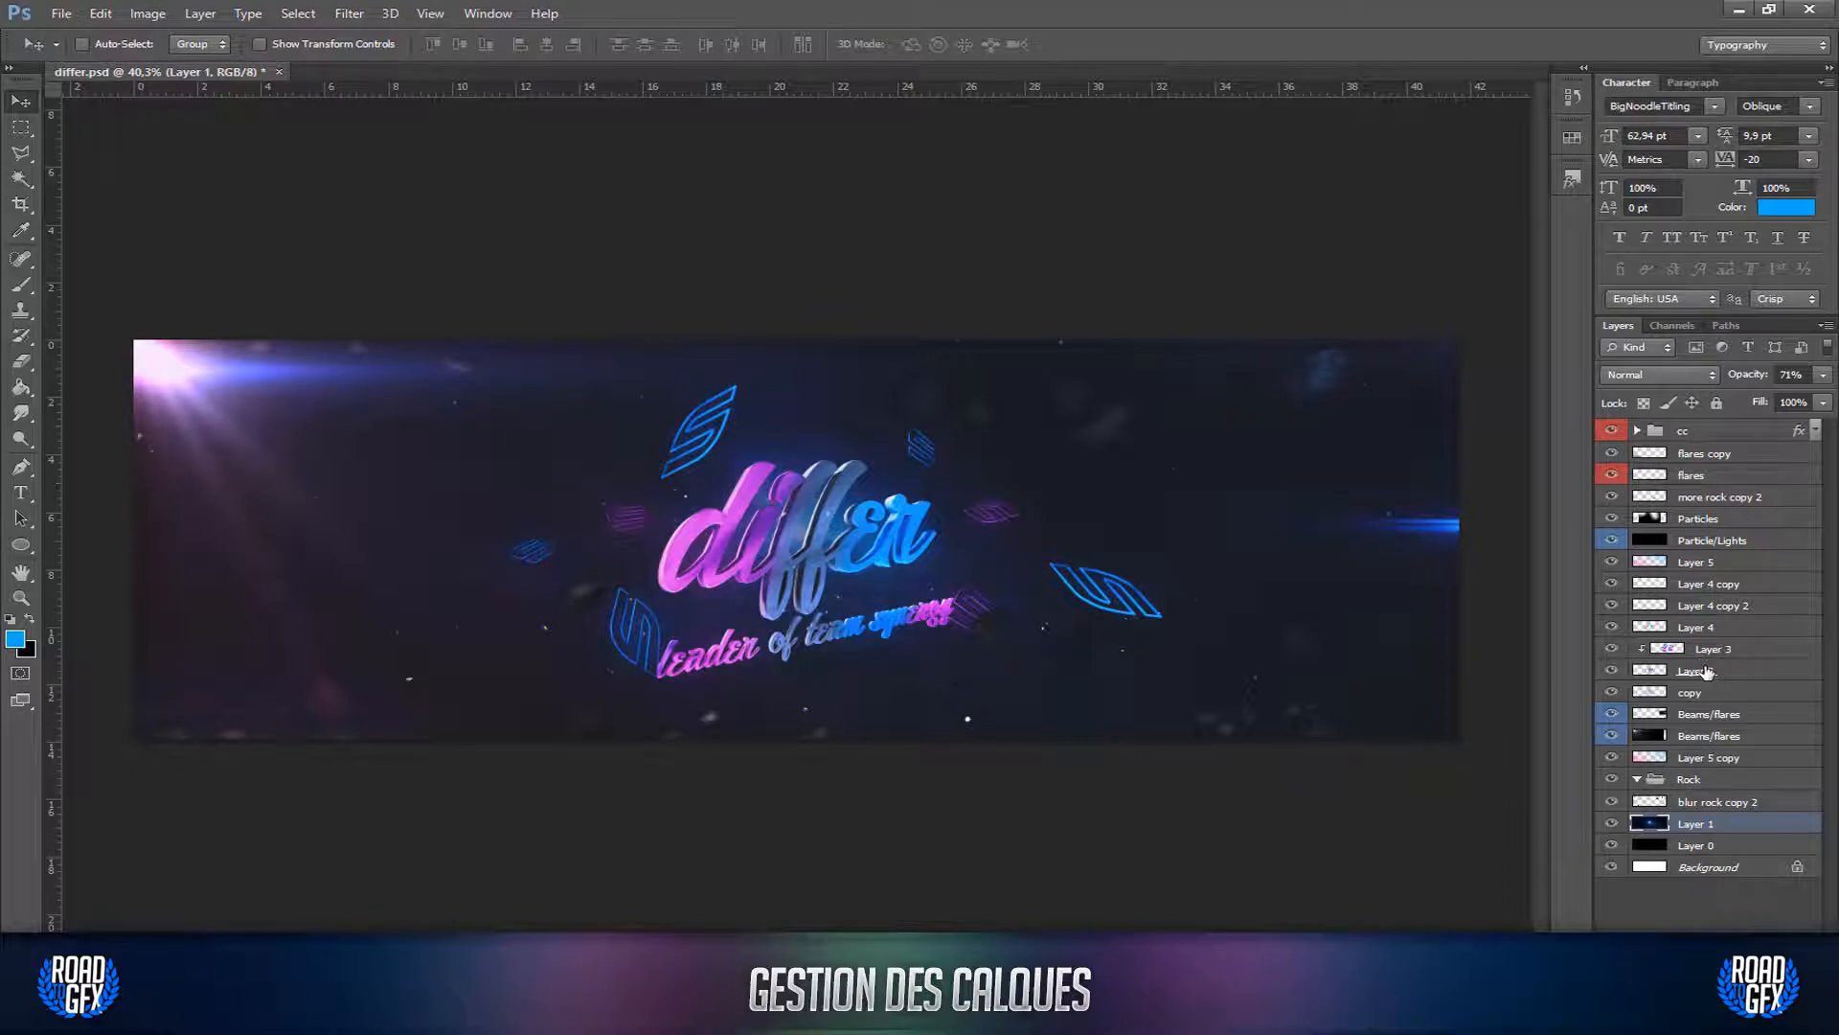
click(1706, 671)
click(1611, 672)
click(1611, 676)
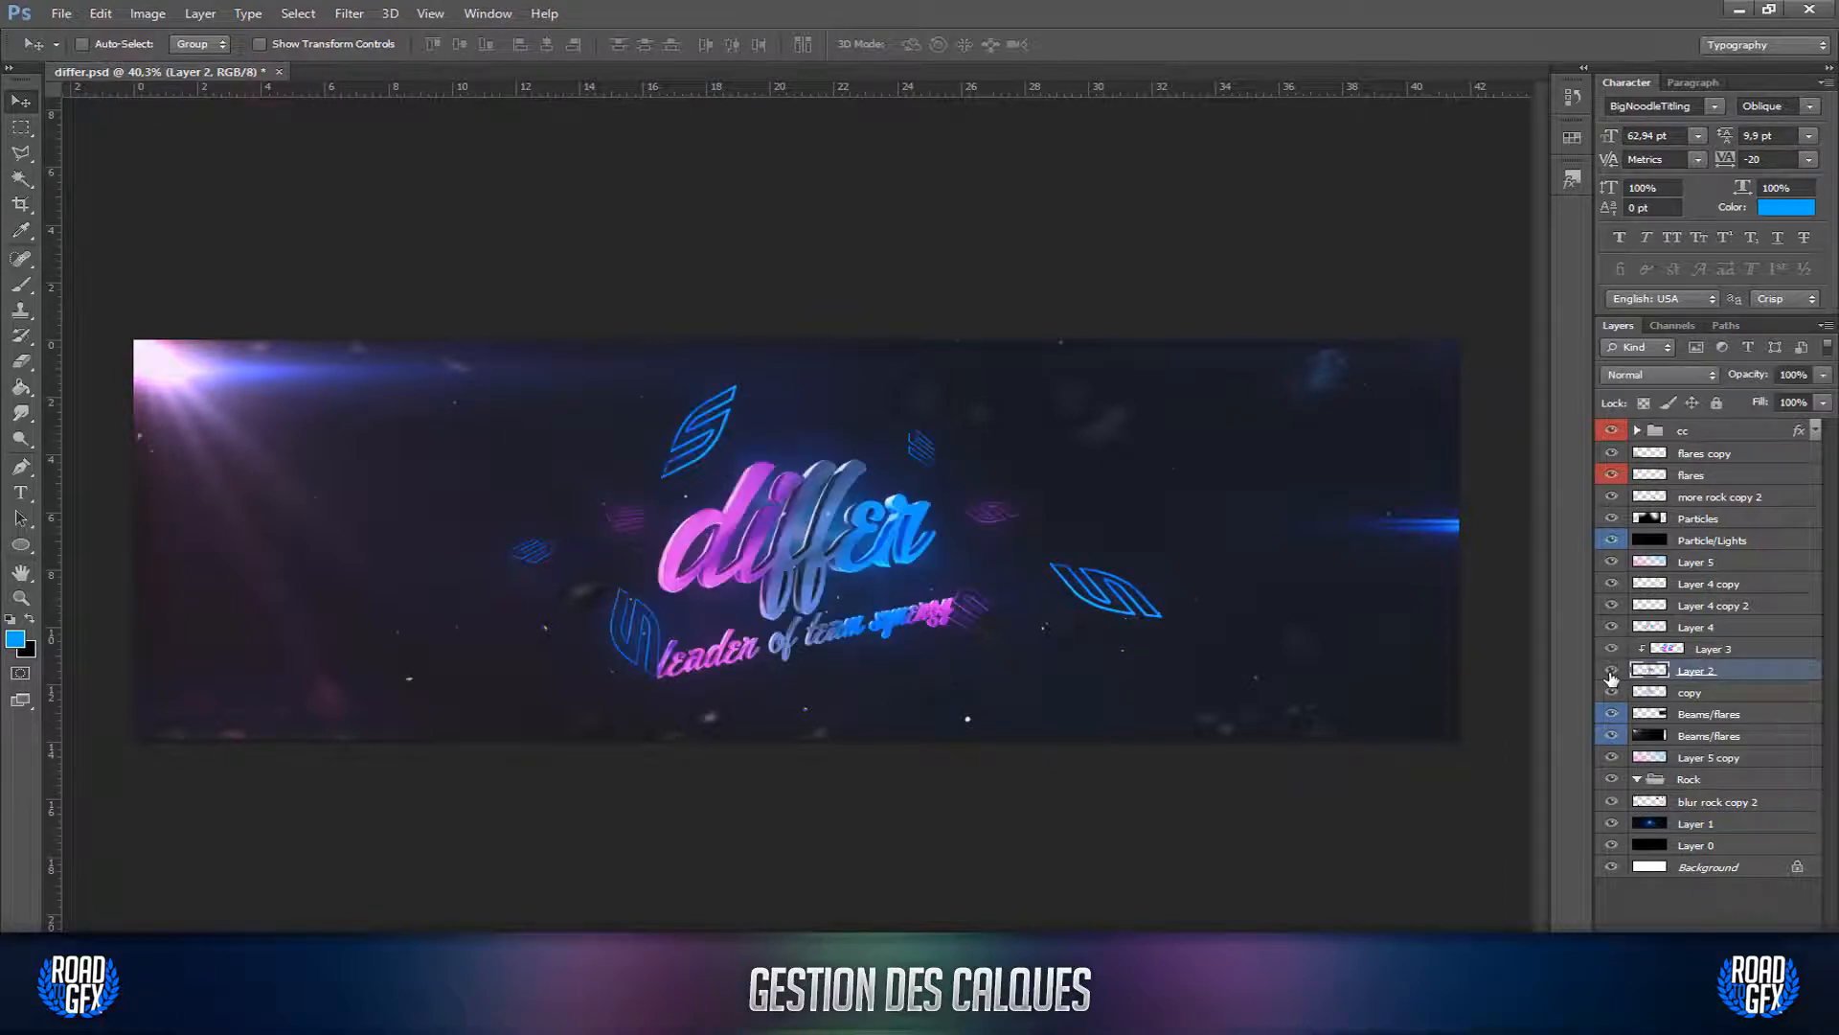
Step: Convert Layer 2 to a smart object
right_click(1721, 674)
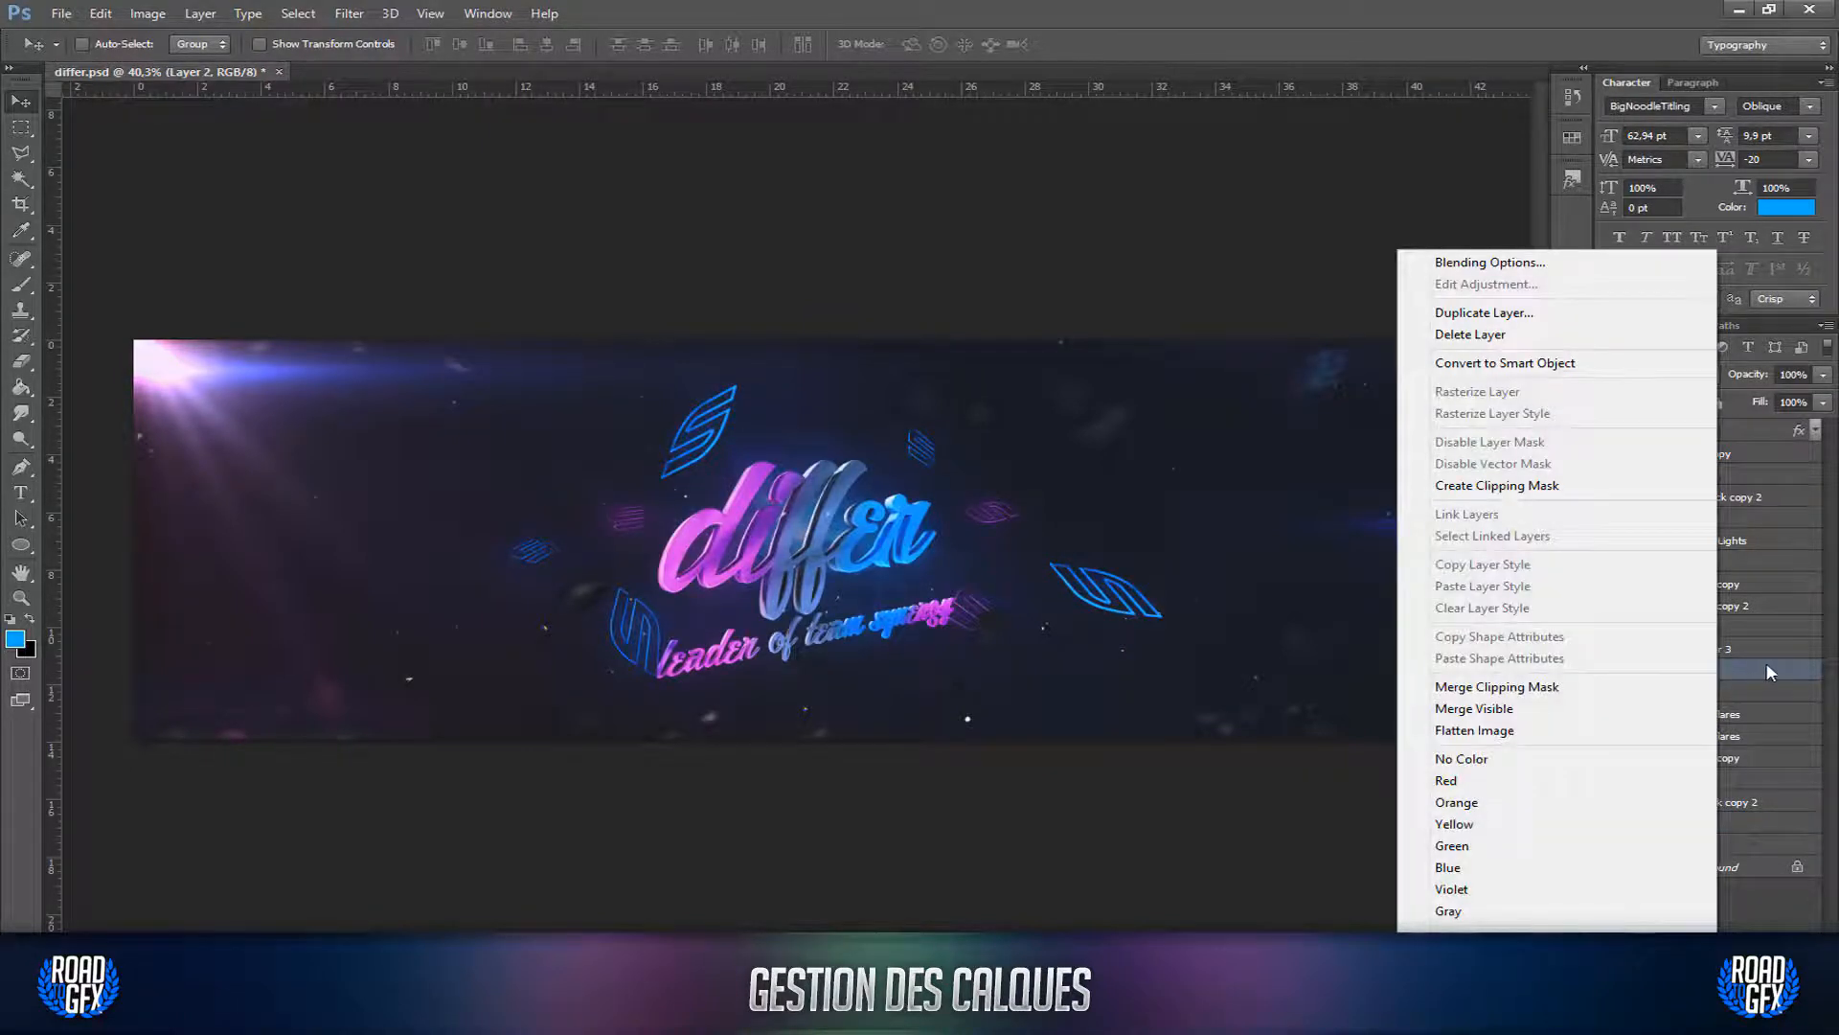
click(1767, 663)
click(1825, 326)
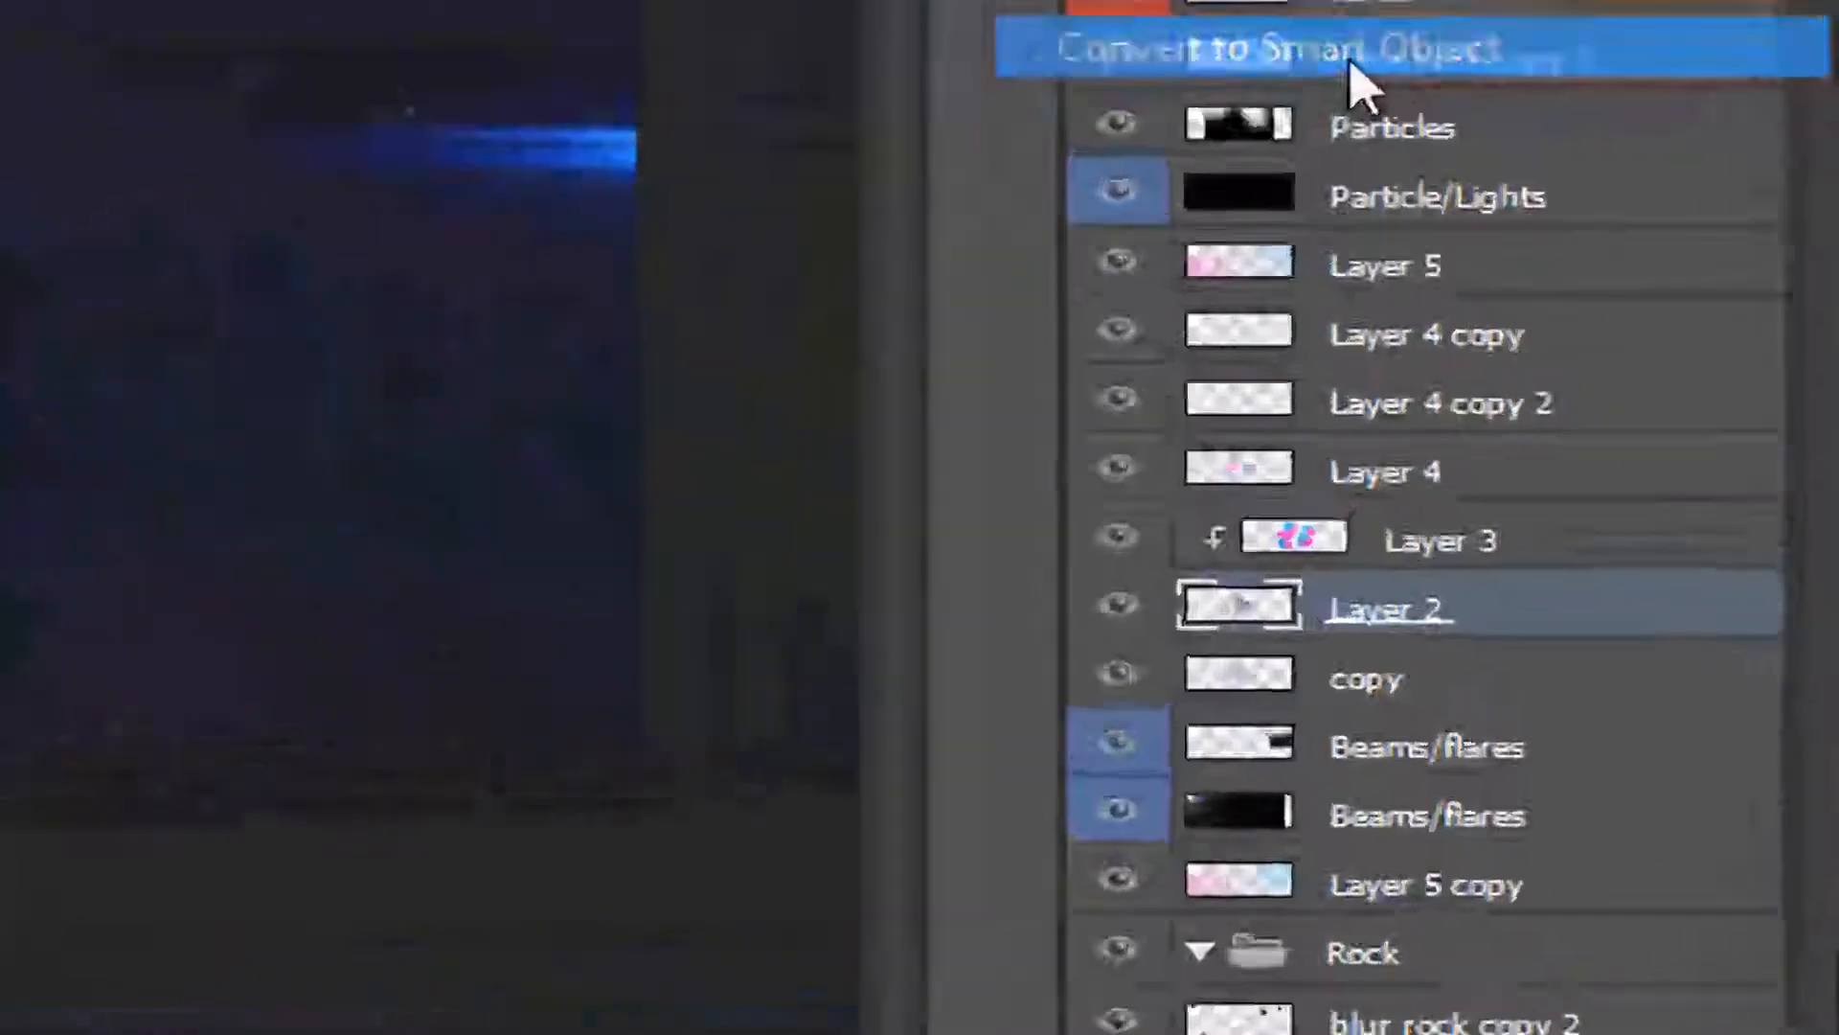
click(1351, 63)
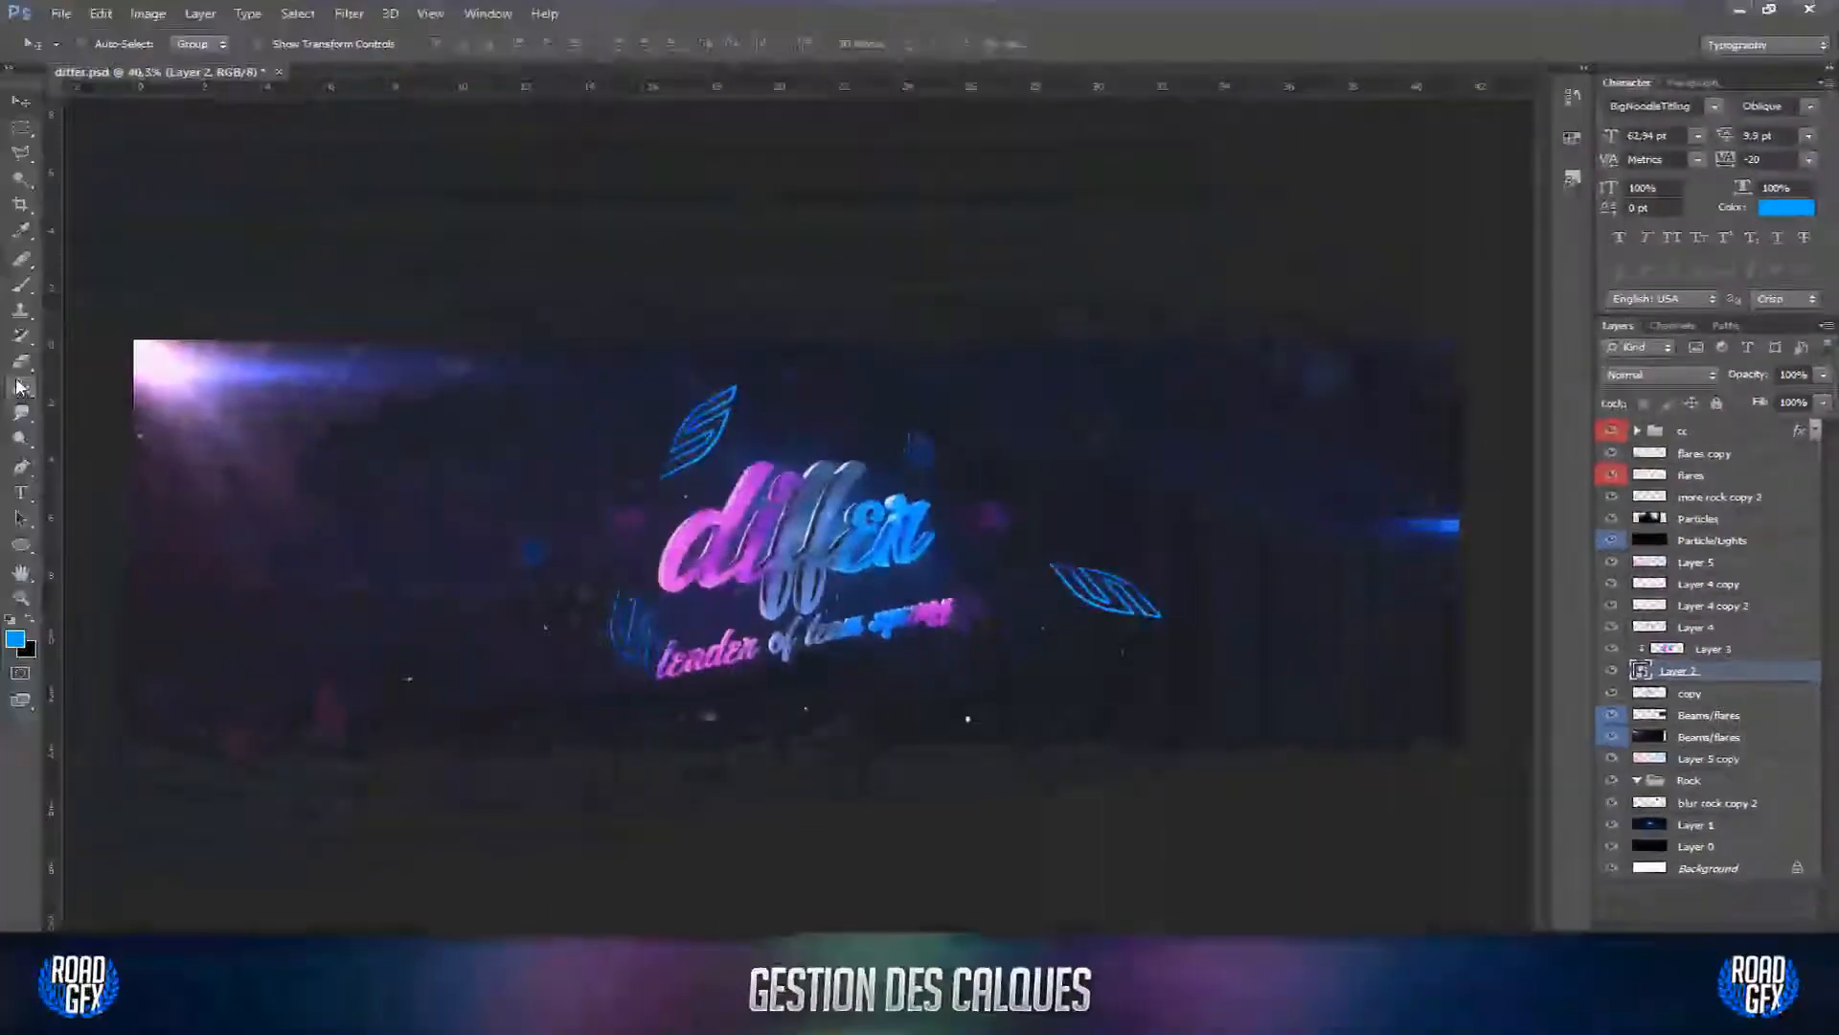
Step: Try to erase part of the differ lettering on the Layer 2 smart object, declining to rasterize it each time
key(e)
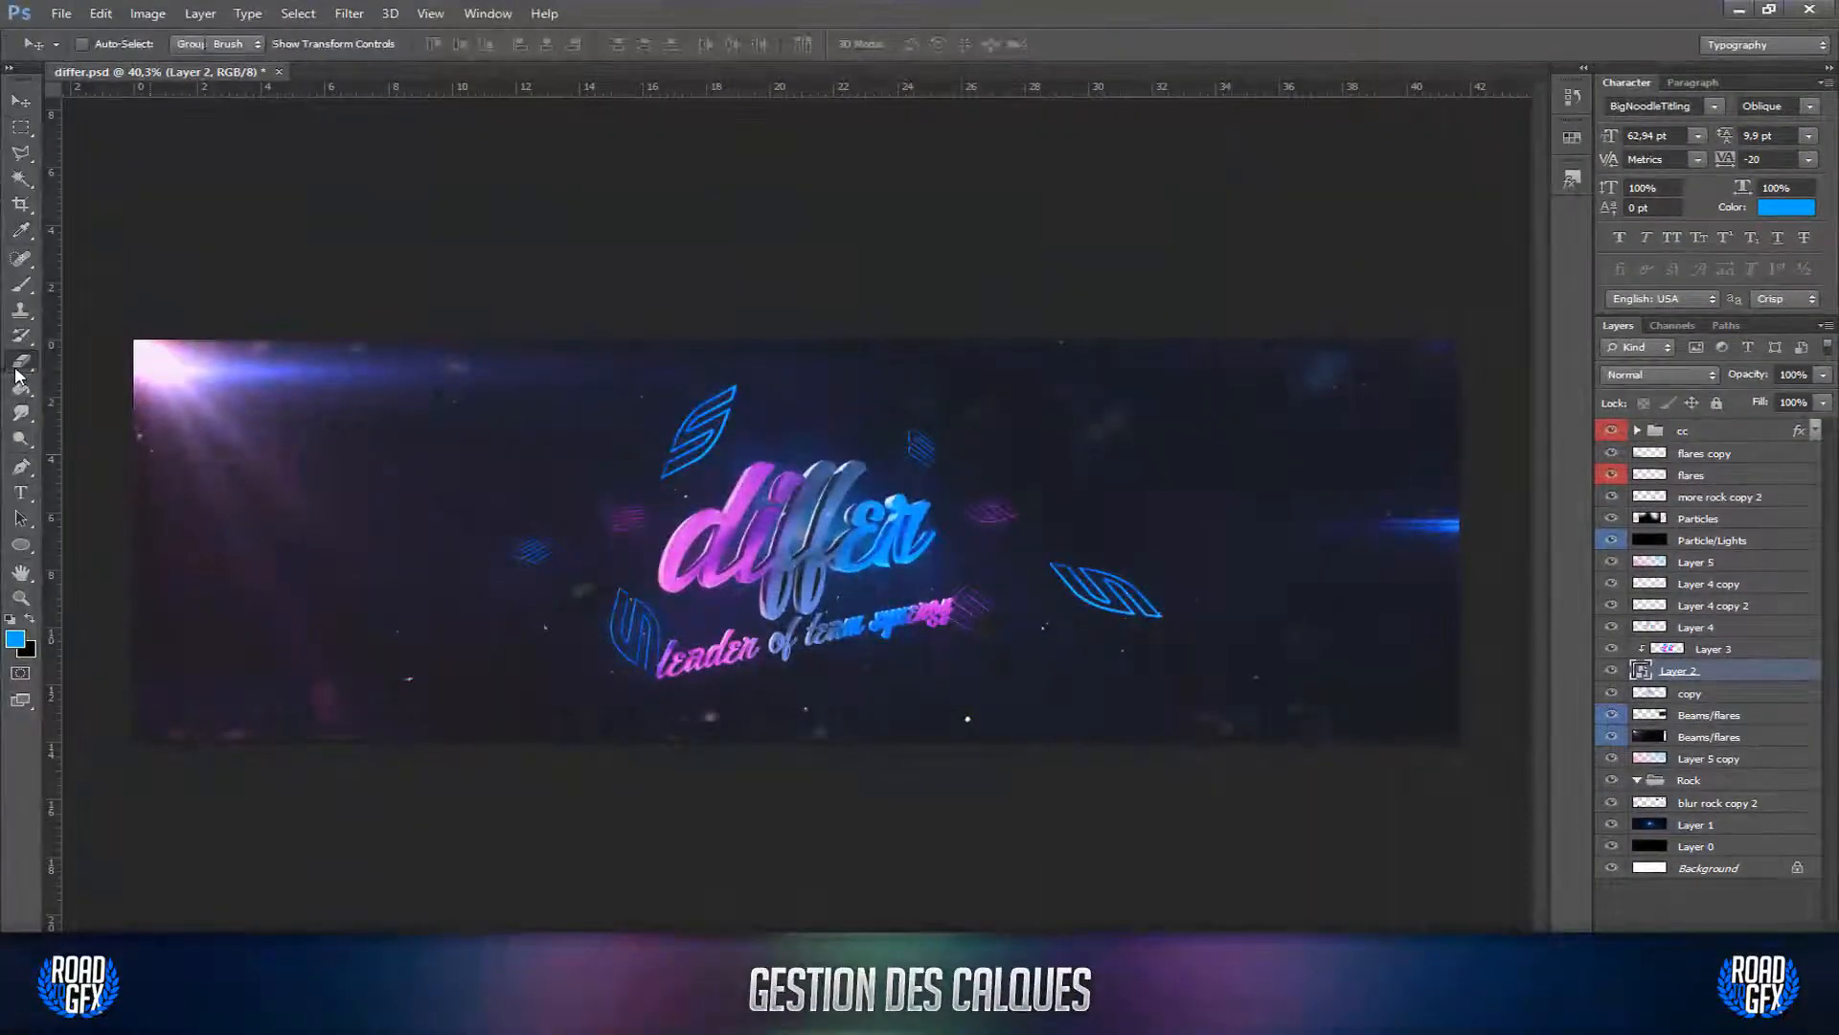
click(743, 563)
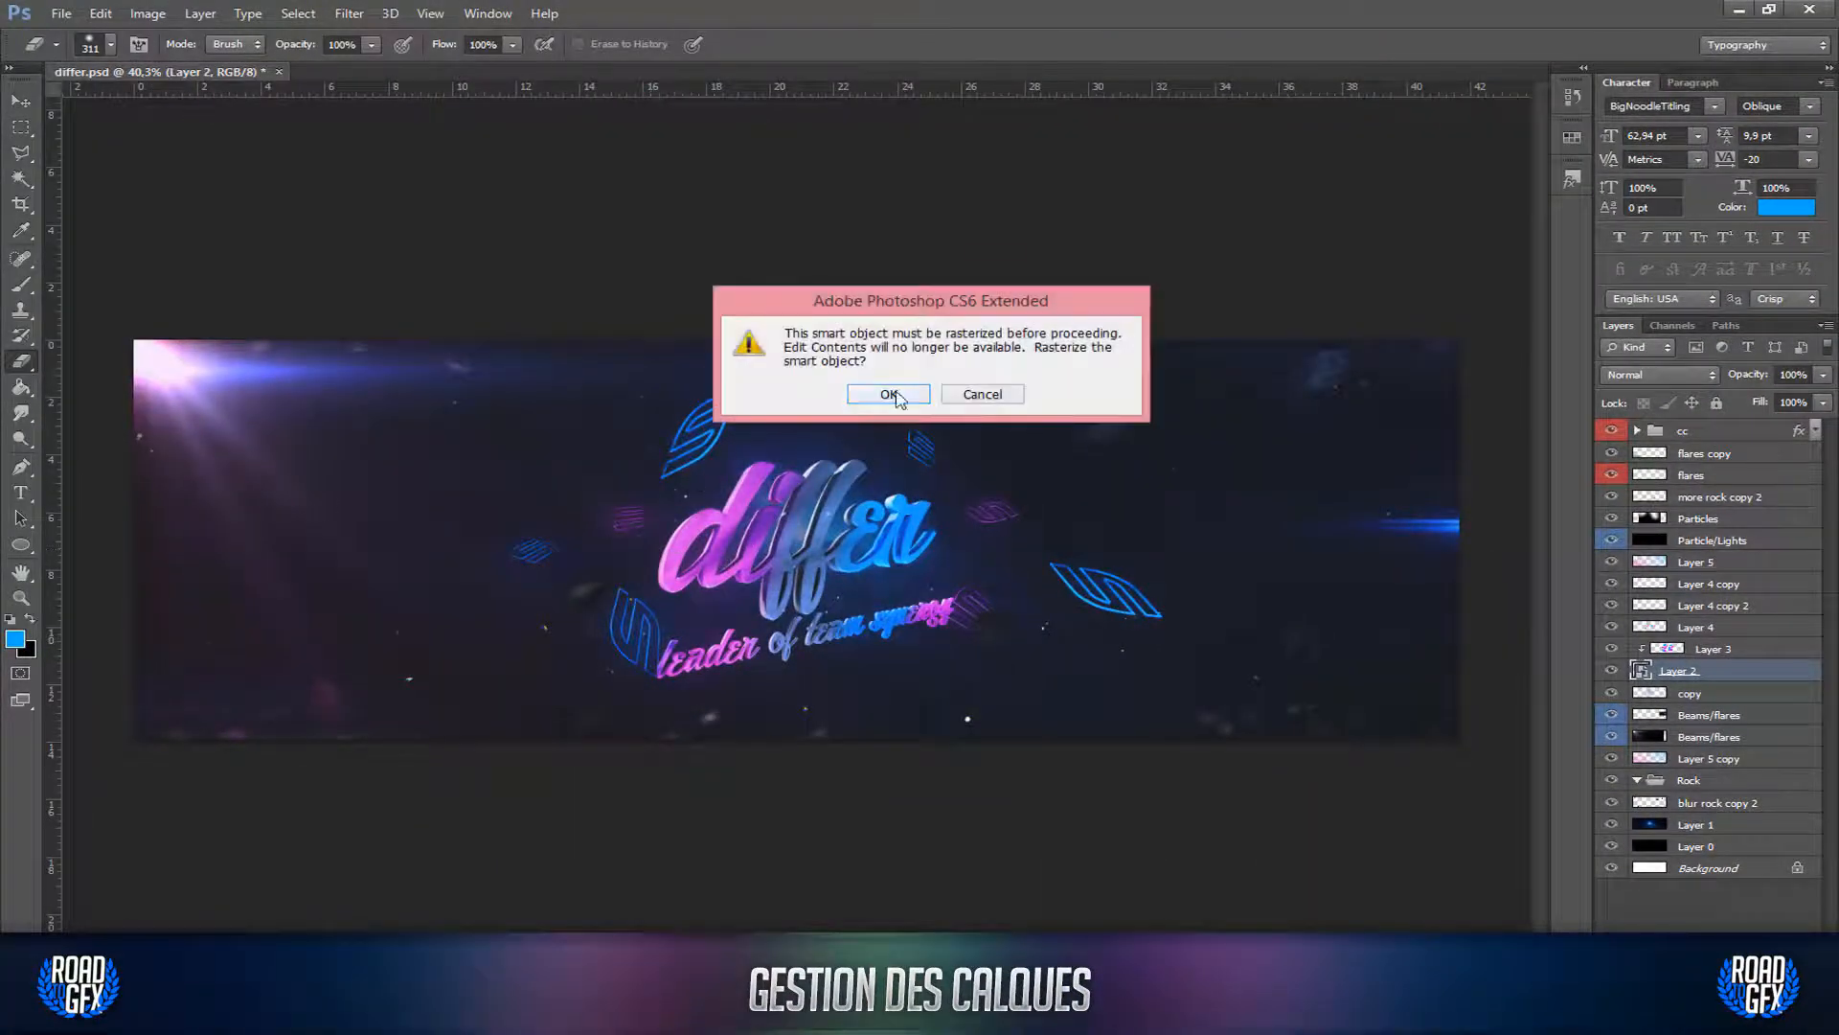
click(968, 393)
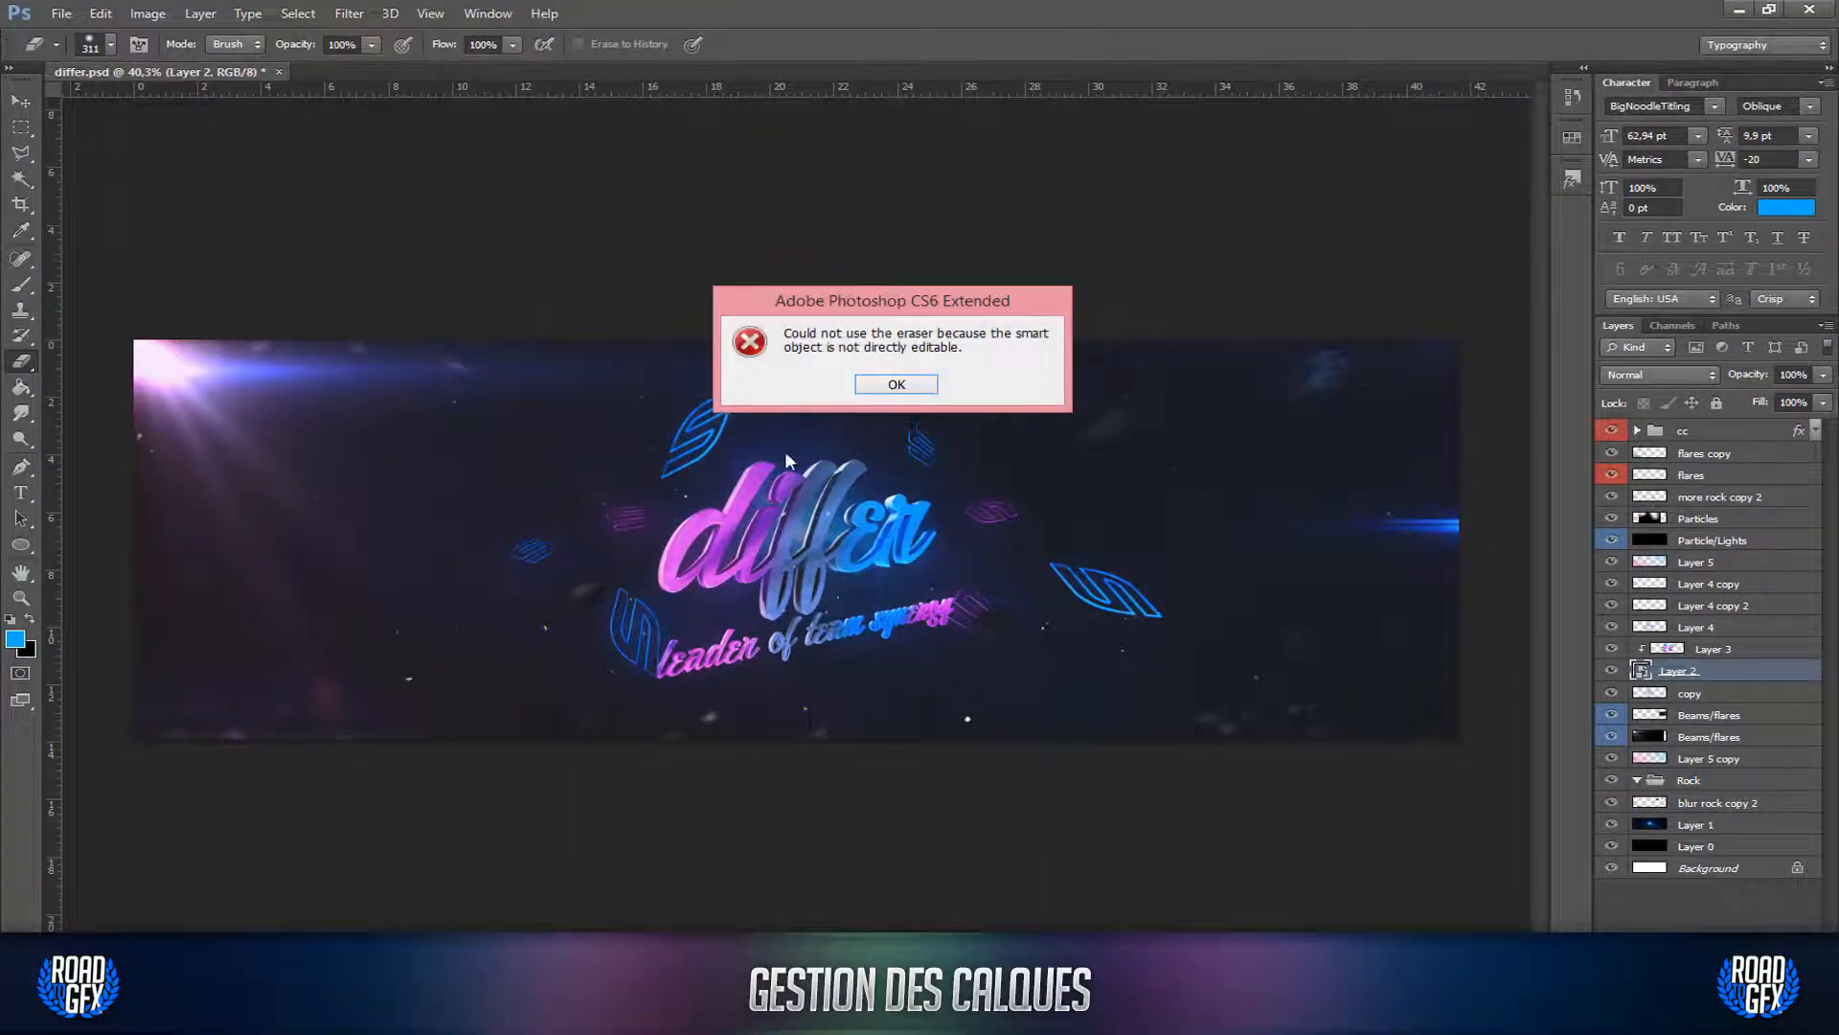
click(886, 384)
click(853, 563)
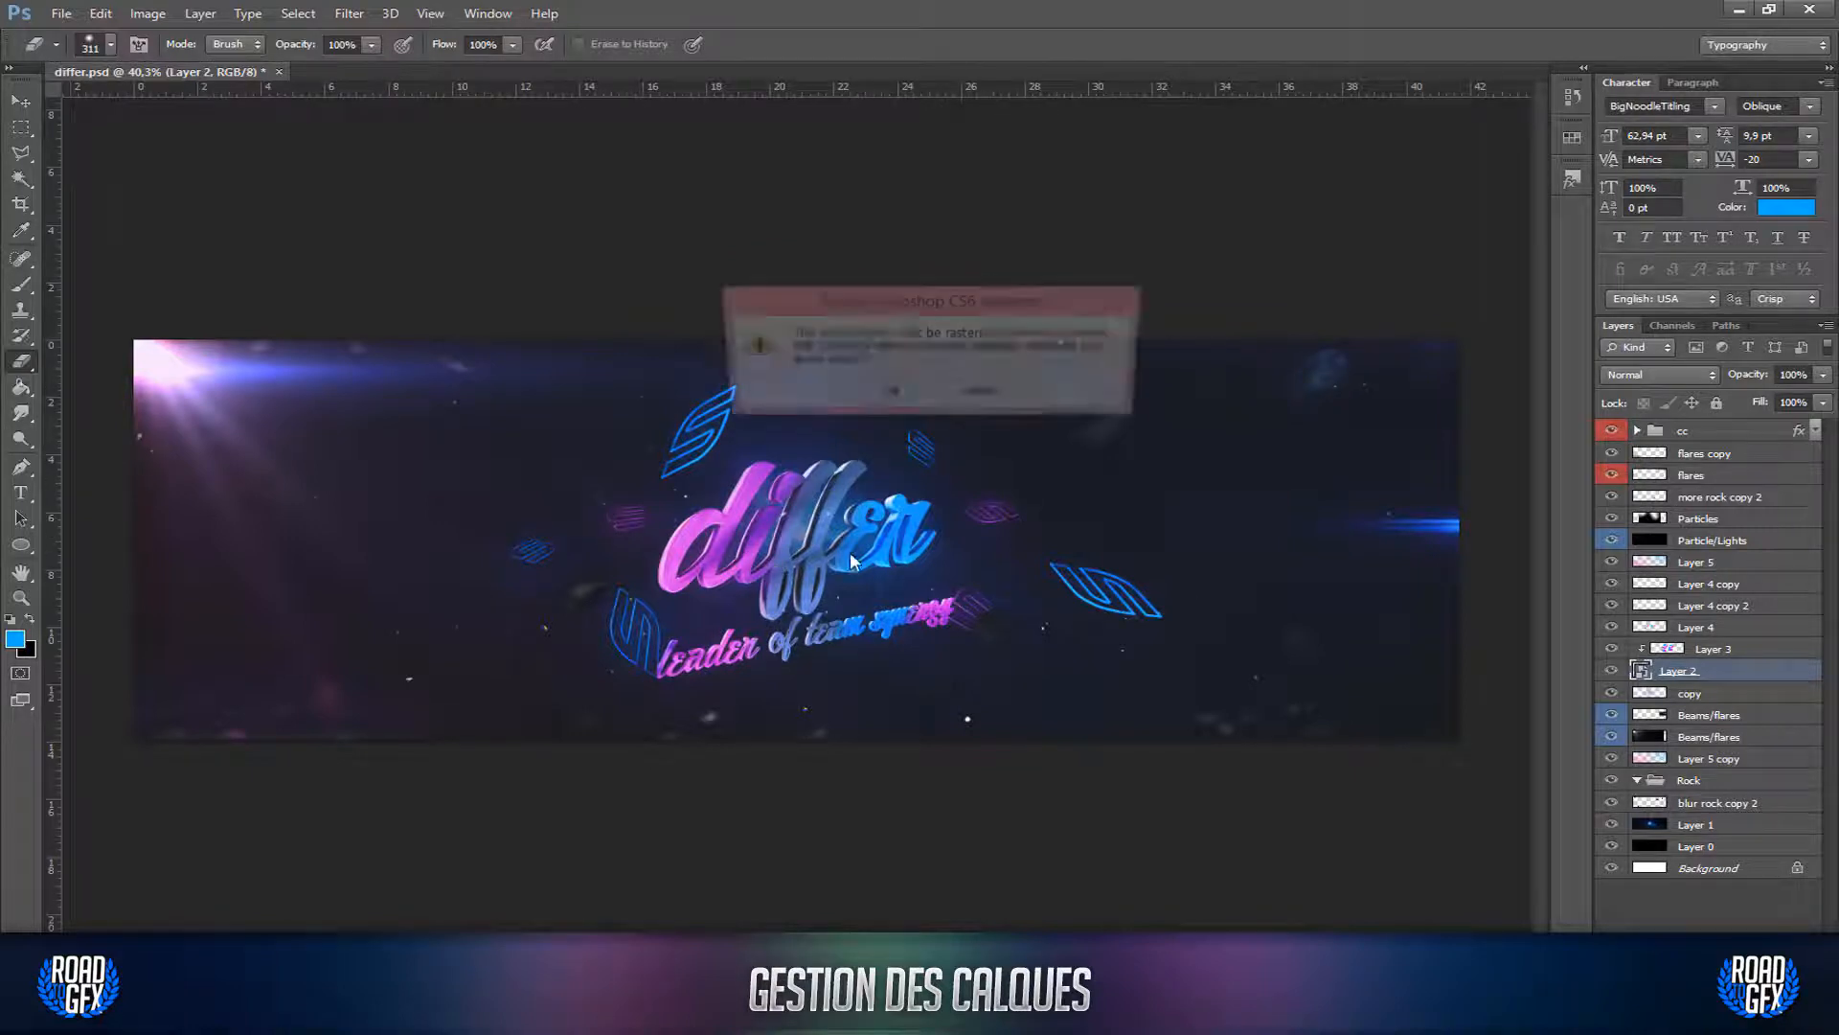
click(976, 394)
click(889, 383)
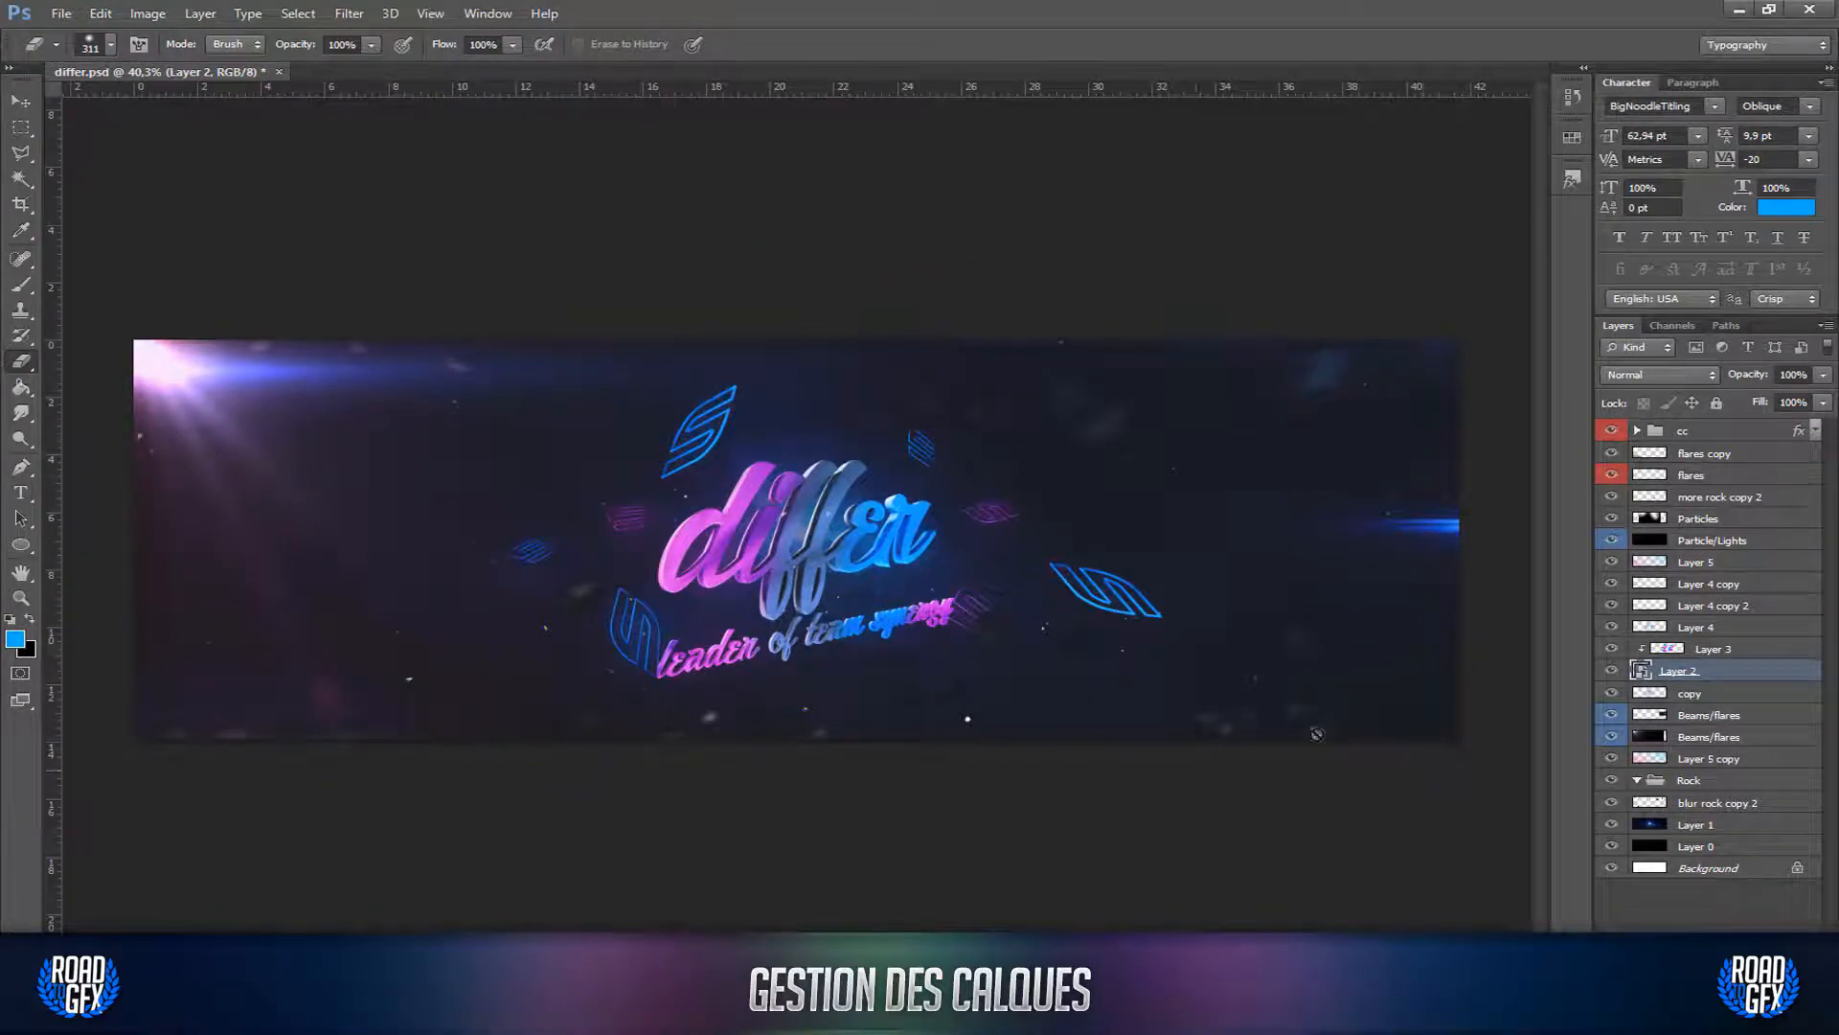
Step: Rasterize Layer 2 and run the Eraser across the differ lettering
right_click(1705, 674)
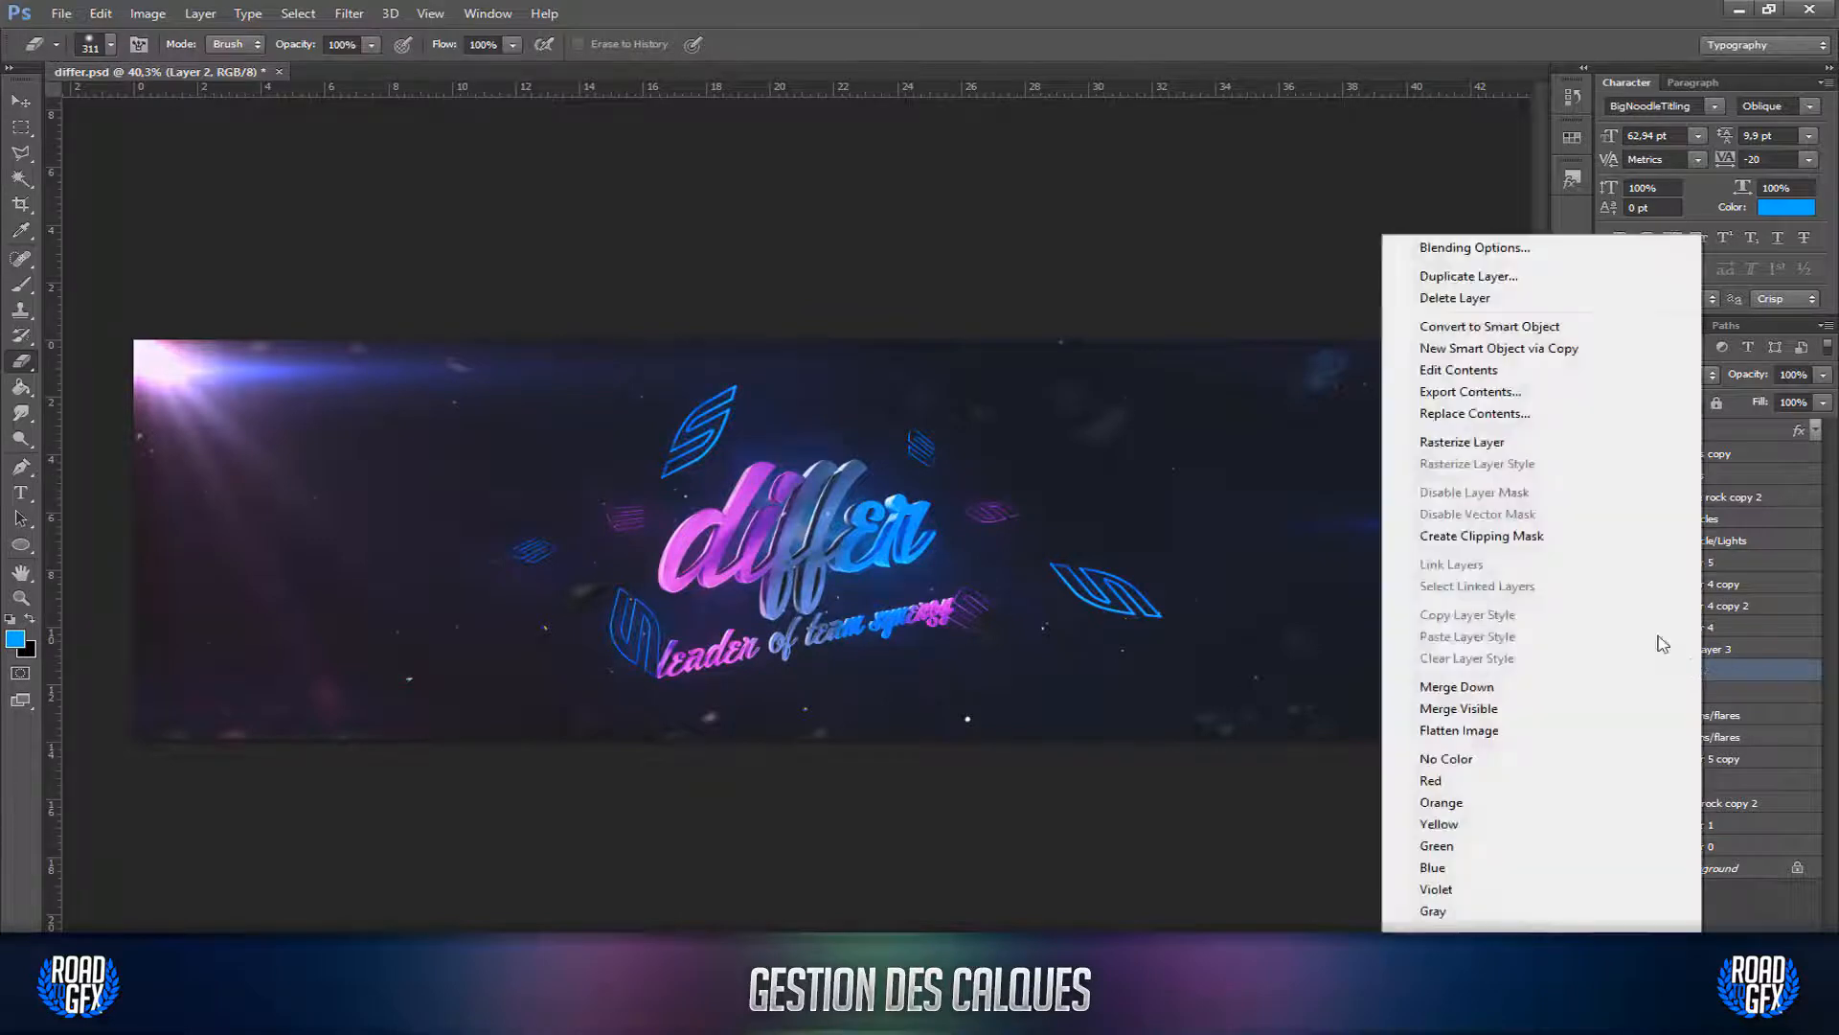
click(1461, 442)
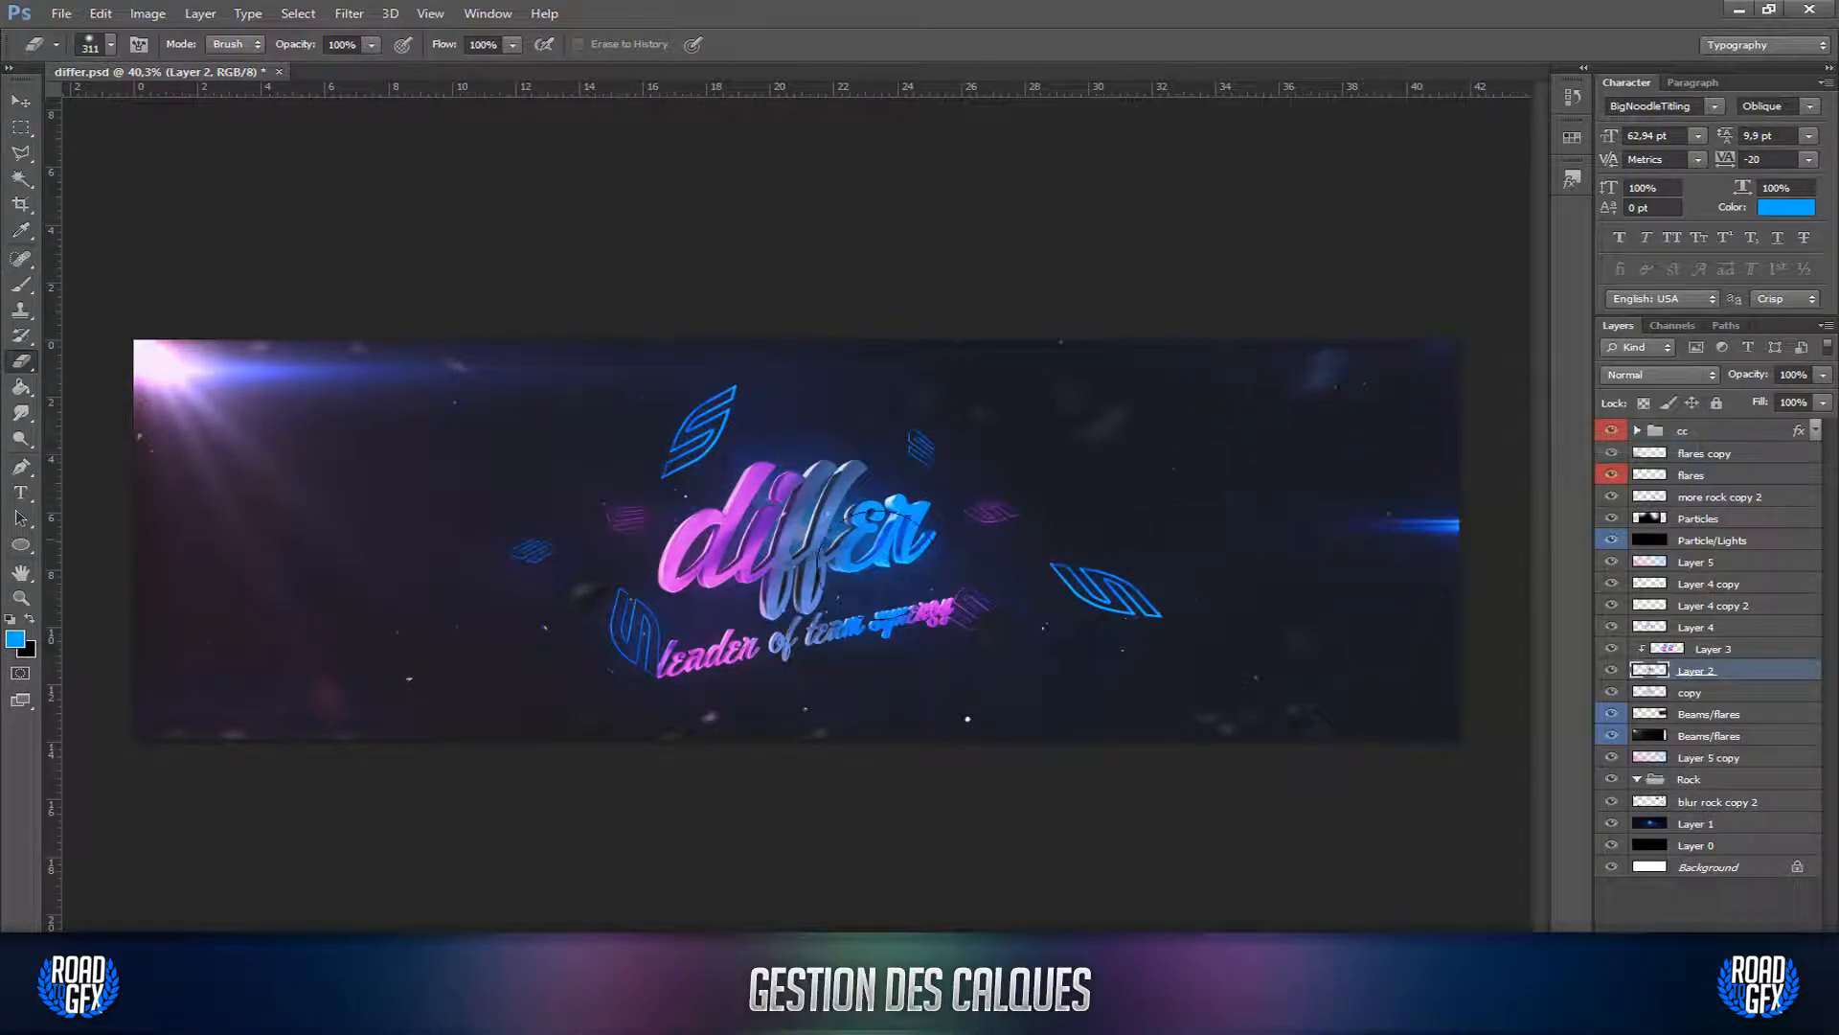
mouse_move(891, 575)
mouse_down()
mouse_move(756, 527)
mouse_move(718, 543)
mouse_move(780, 575)
mouse_move(820, 526)
mouse_move(731, 484)
mouse_move(852, 491)
mouse_up()
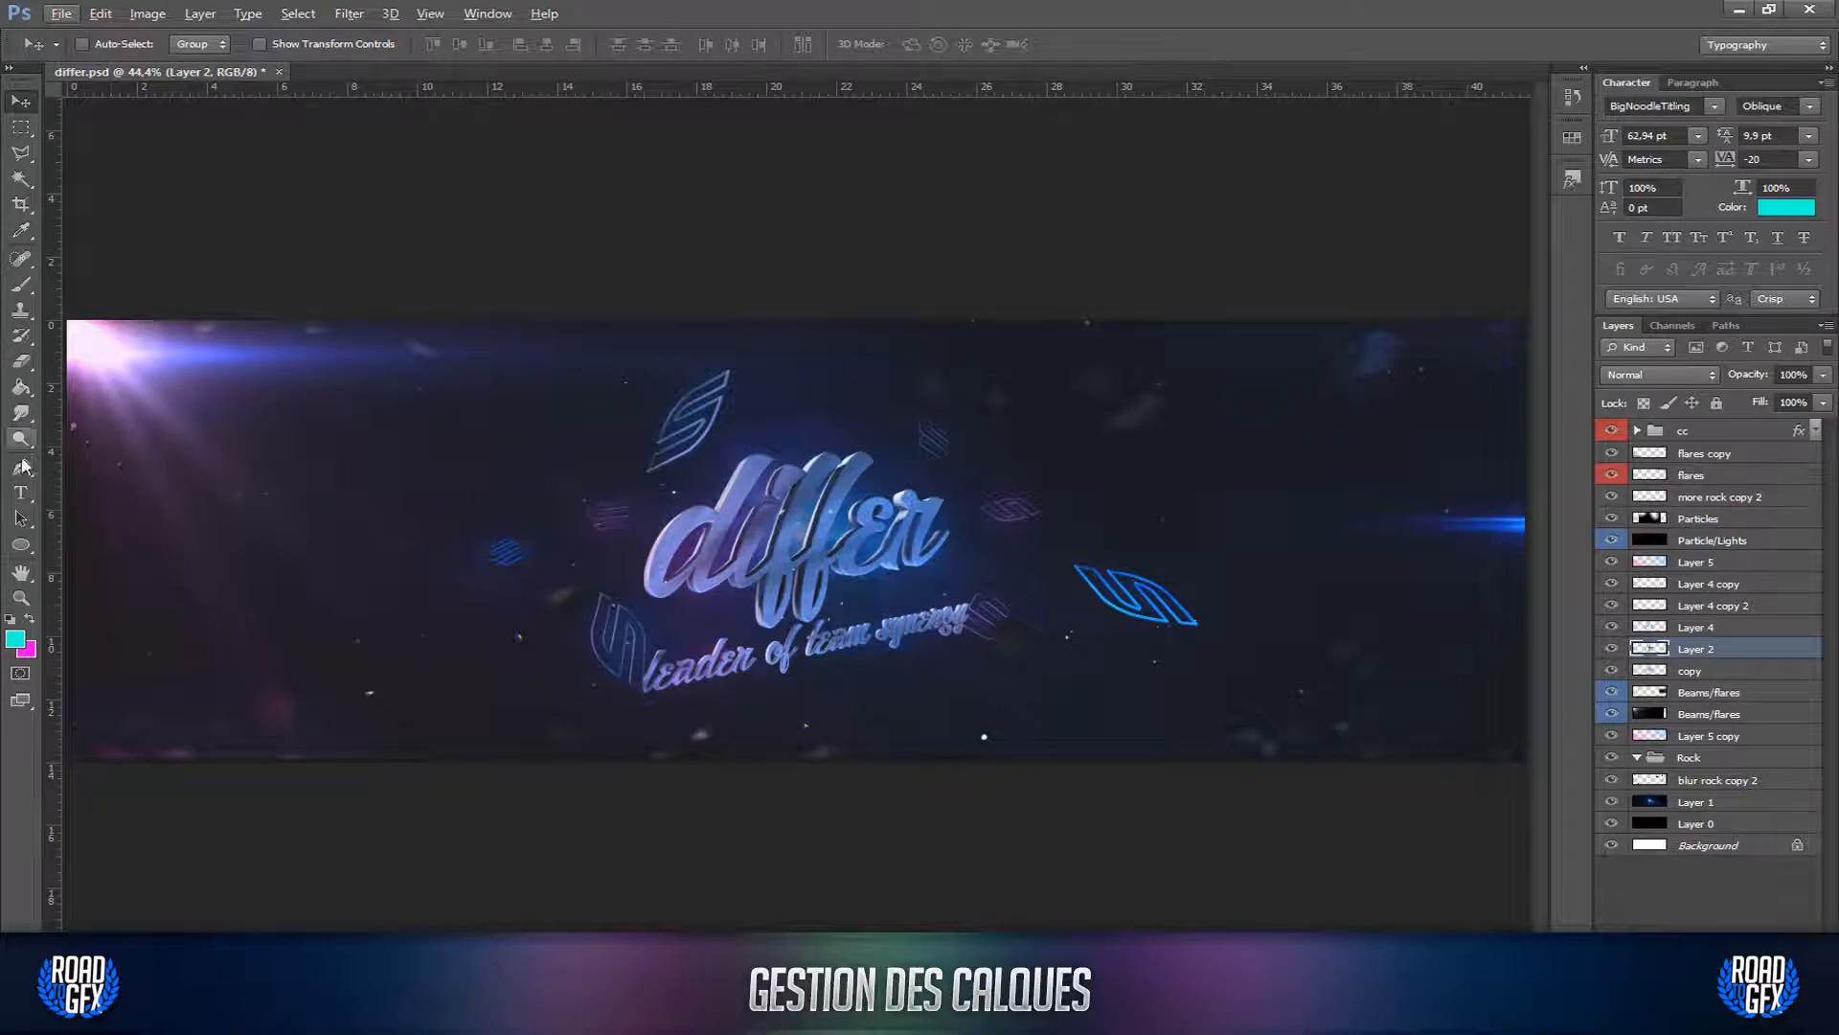
Step: Activate the Brush tool and toggle Layer 2's visibility to examine which artwork it holds, leaving it shown
click(21, 284)
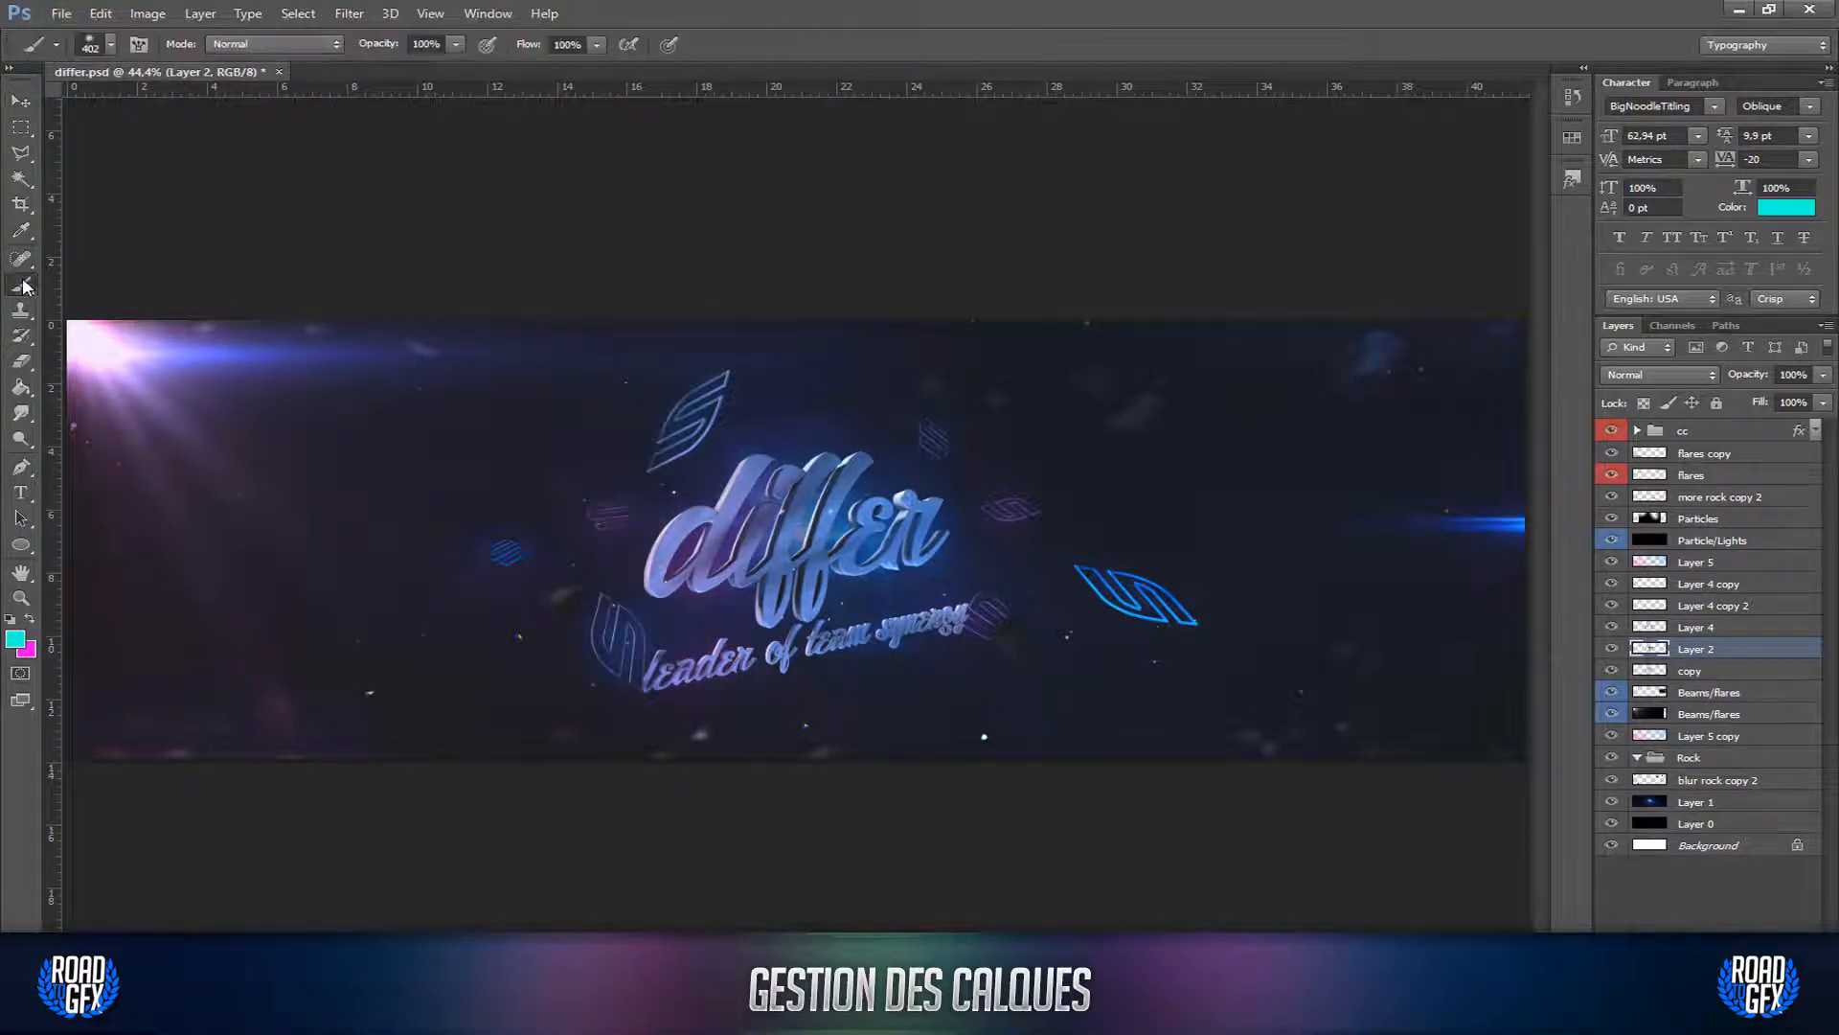
click(1611, 649)
click(1610, 650)
click(1611, 650)
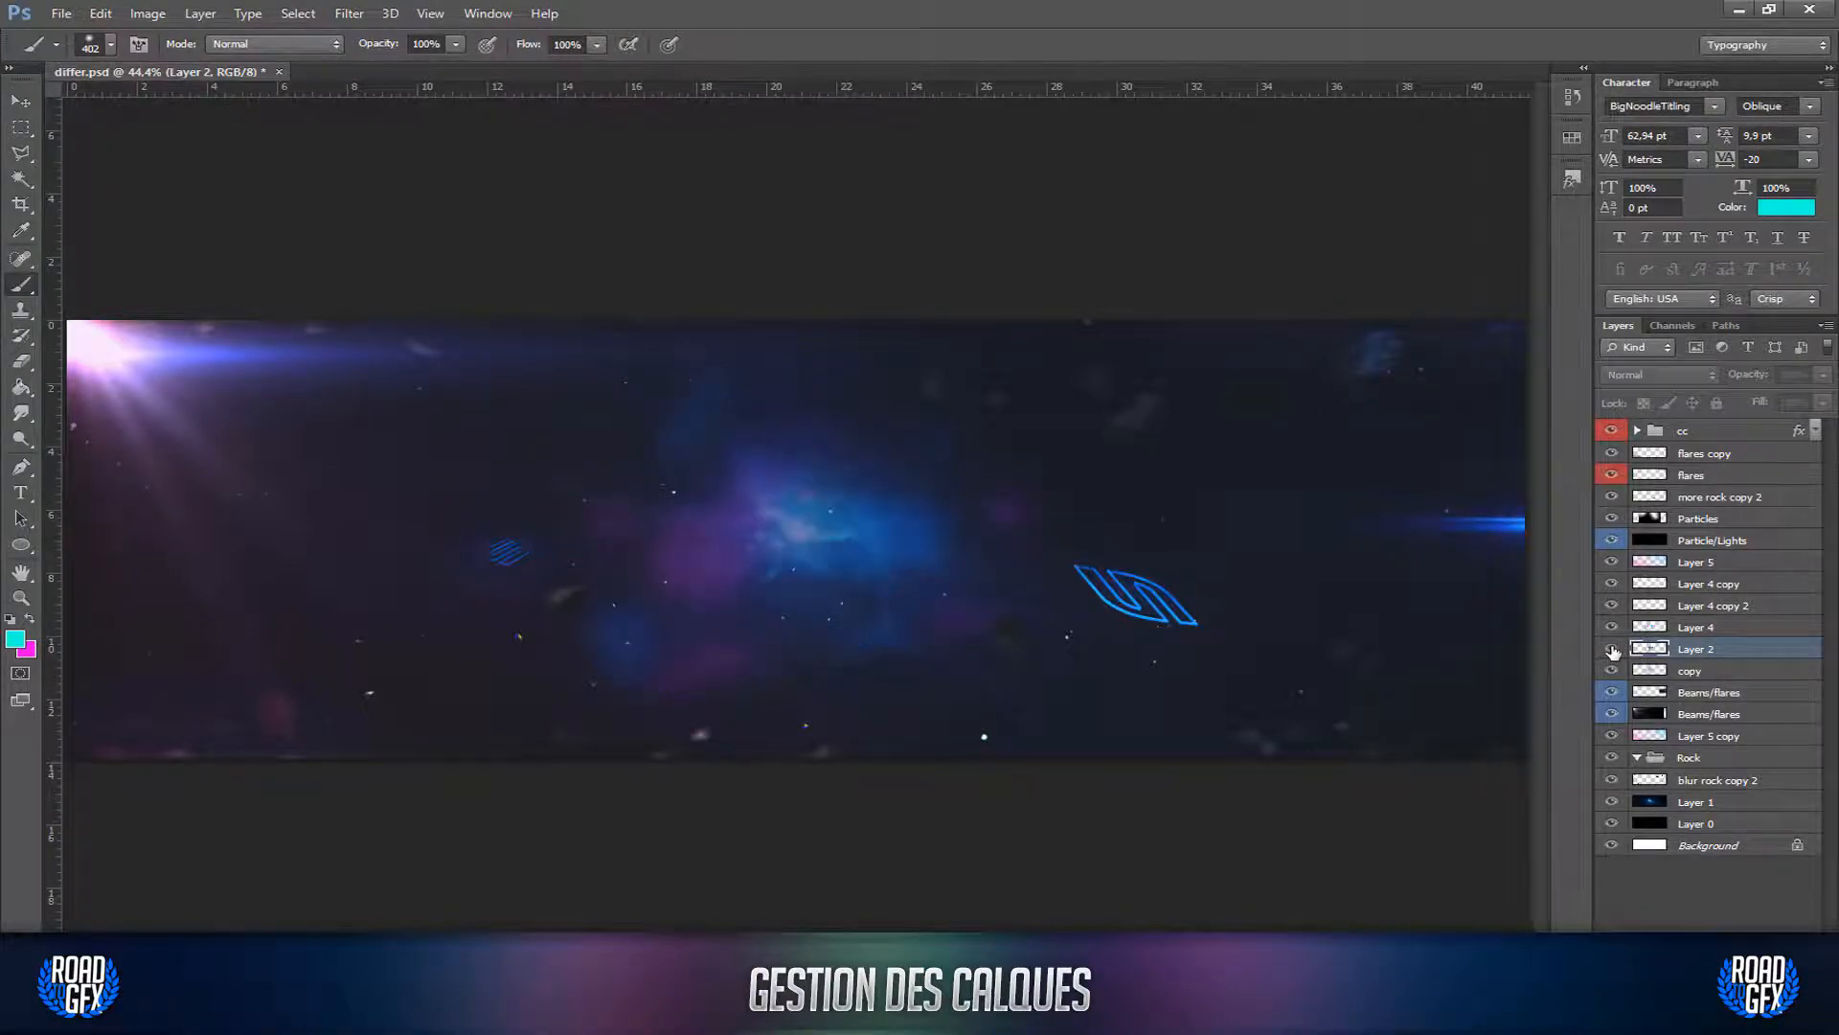
click(1610, 650)
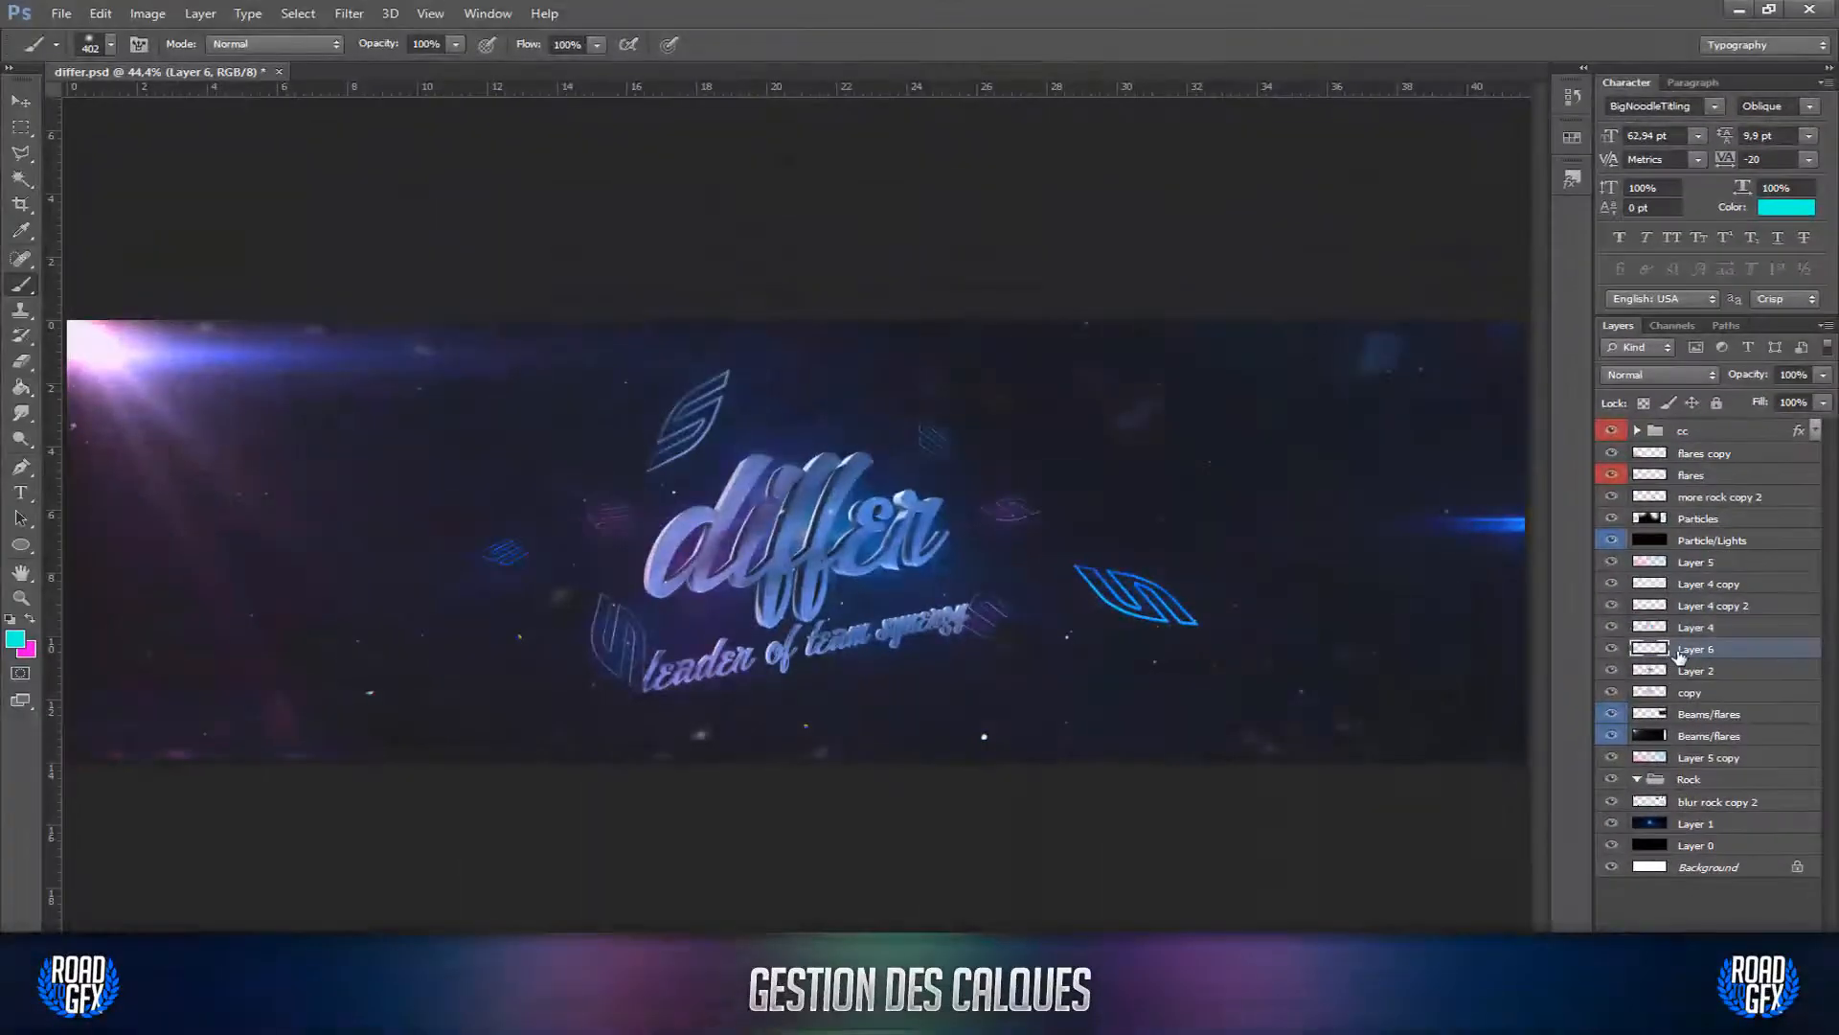
Step: Clip Layer 6 to Layer 2 with a clipping mask
right_click(1681, 654)
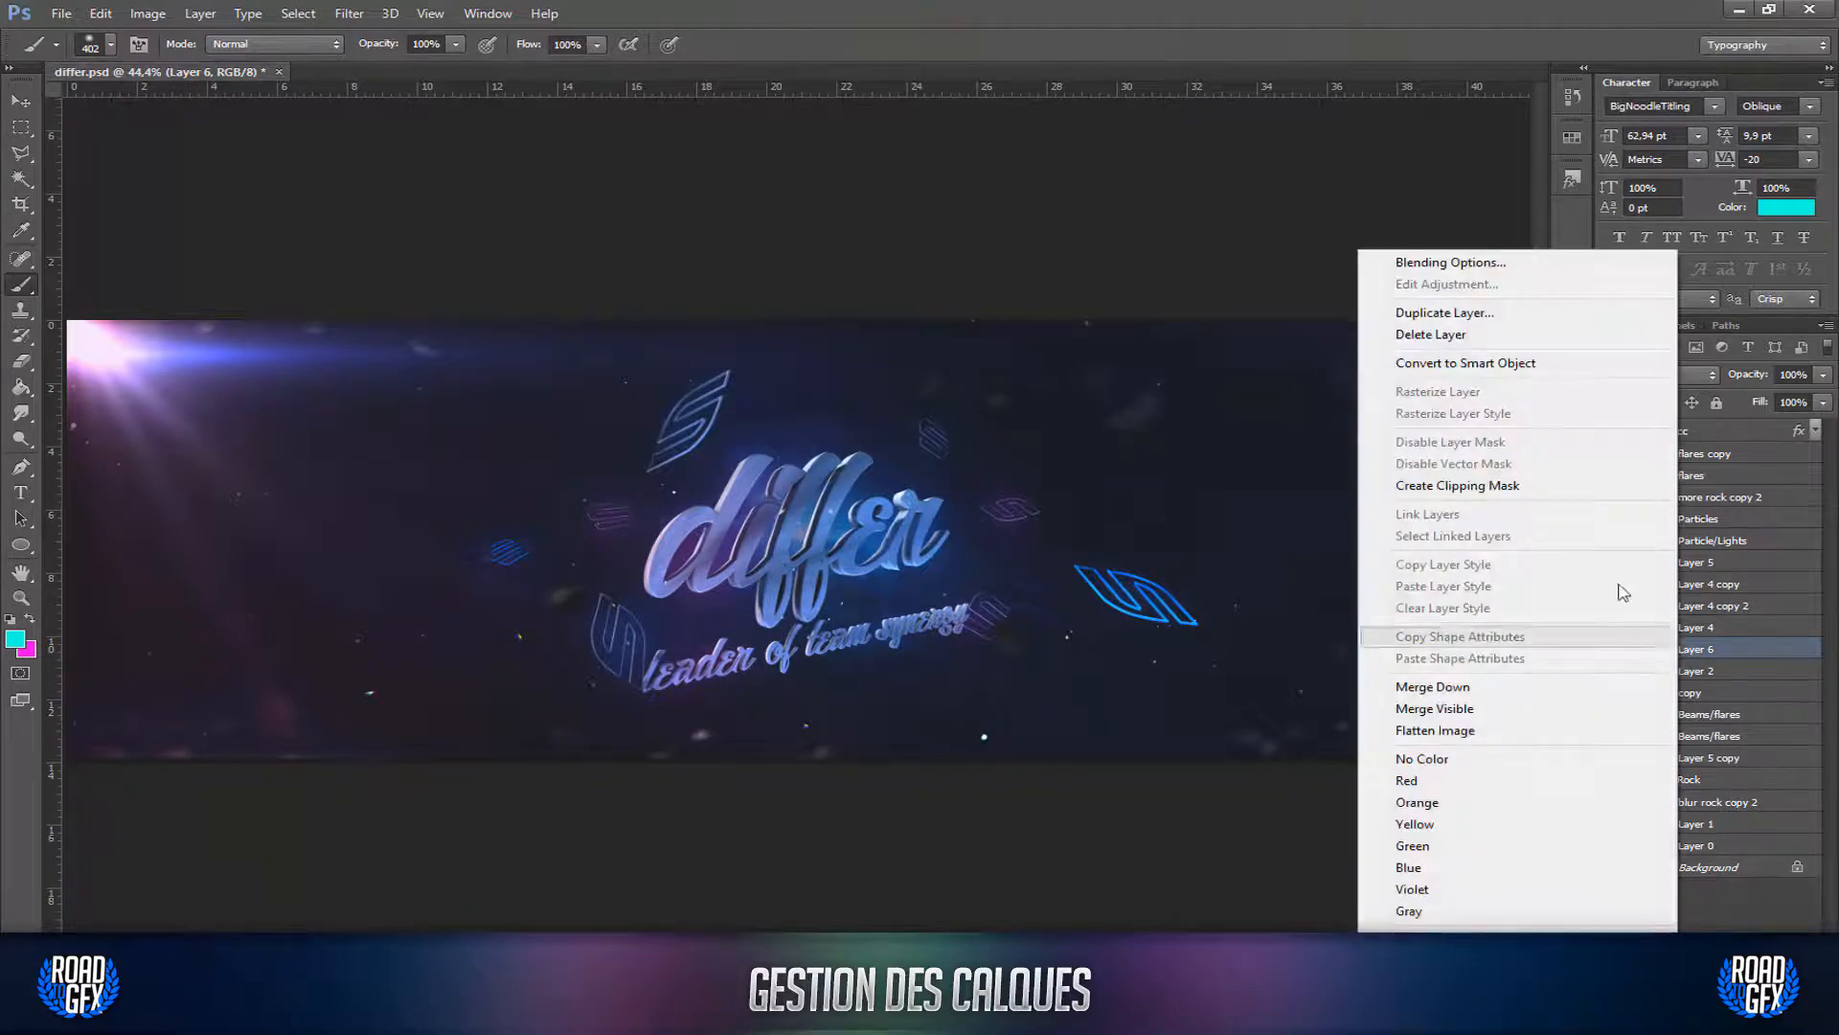
click(1485, 479)
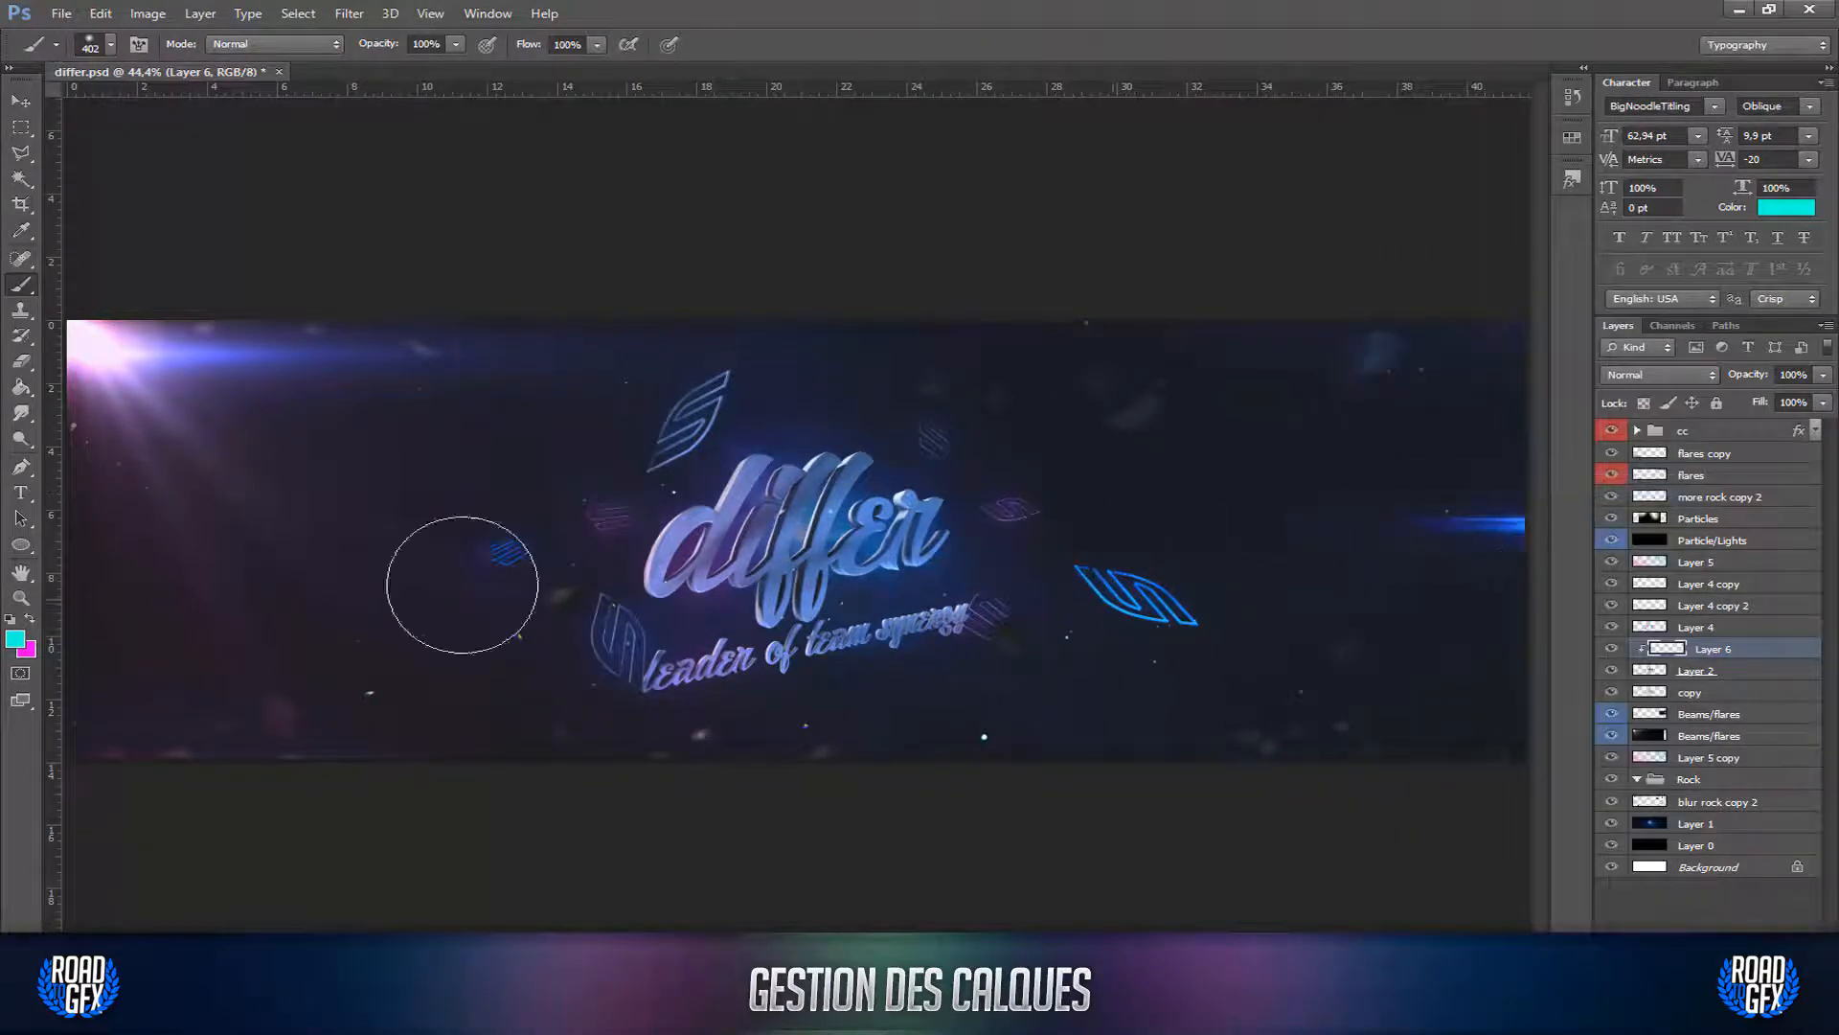
click(20, 258)
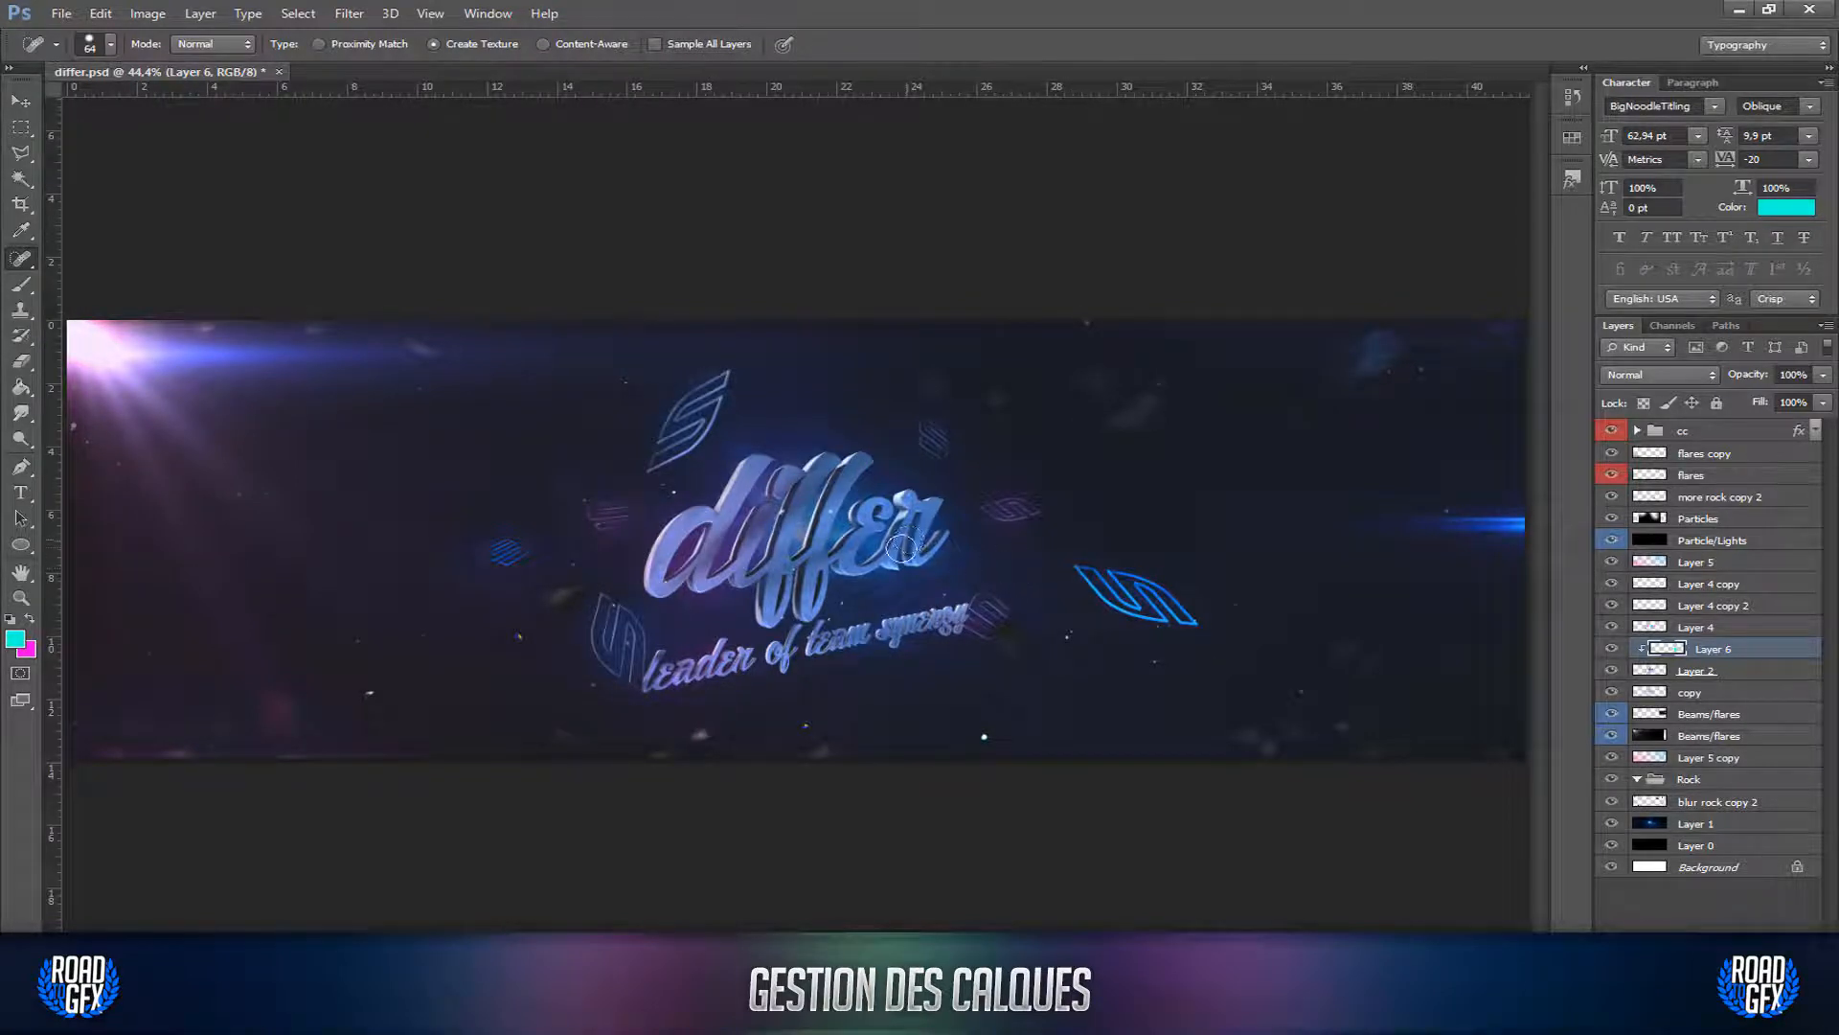
mouse_move(907, 544)
mouse_down()
mouse_move(895, 504)
mouse_move(896, 534)
mouse_up()
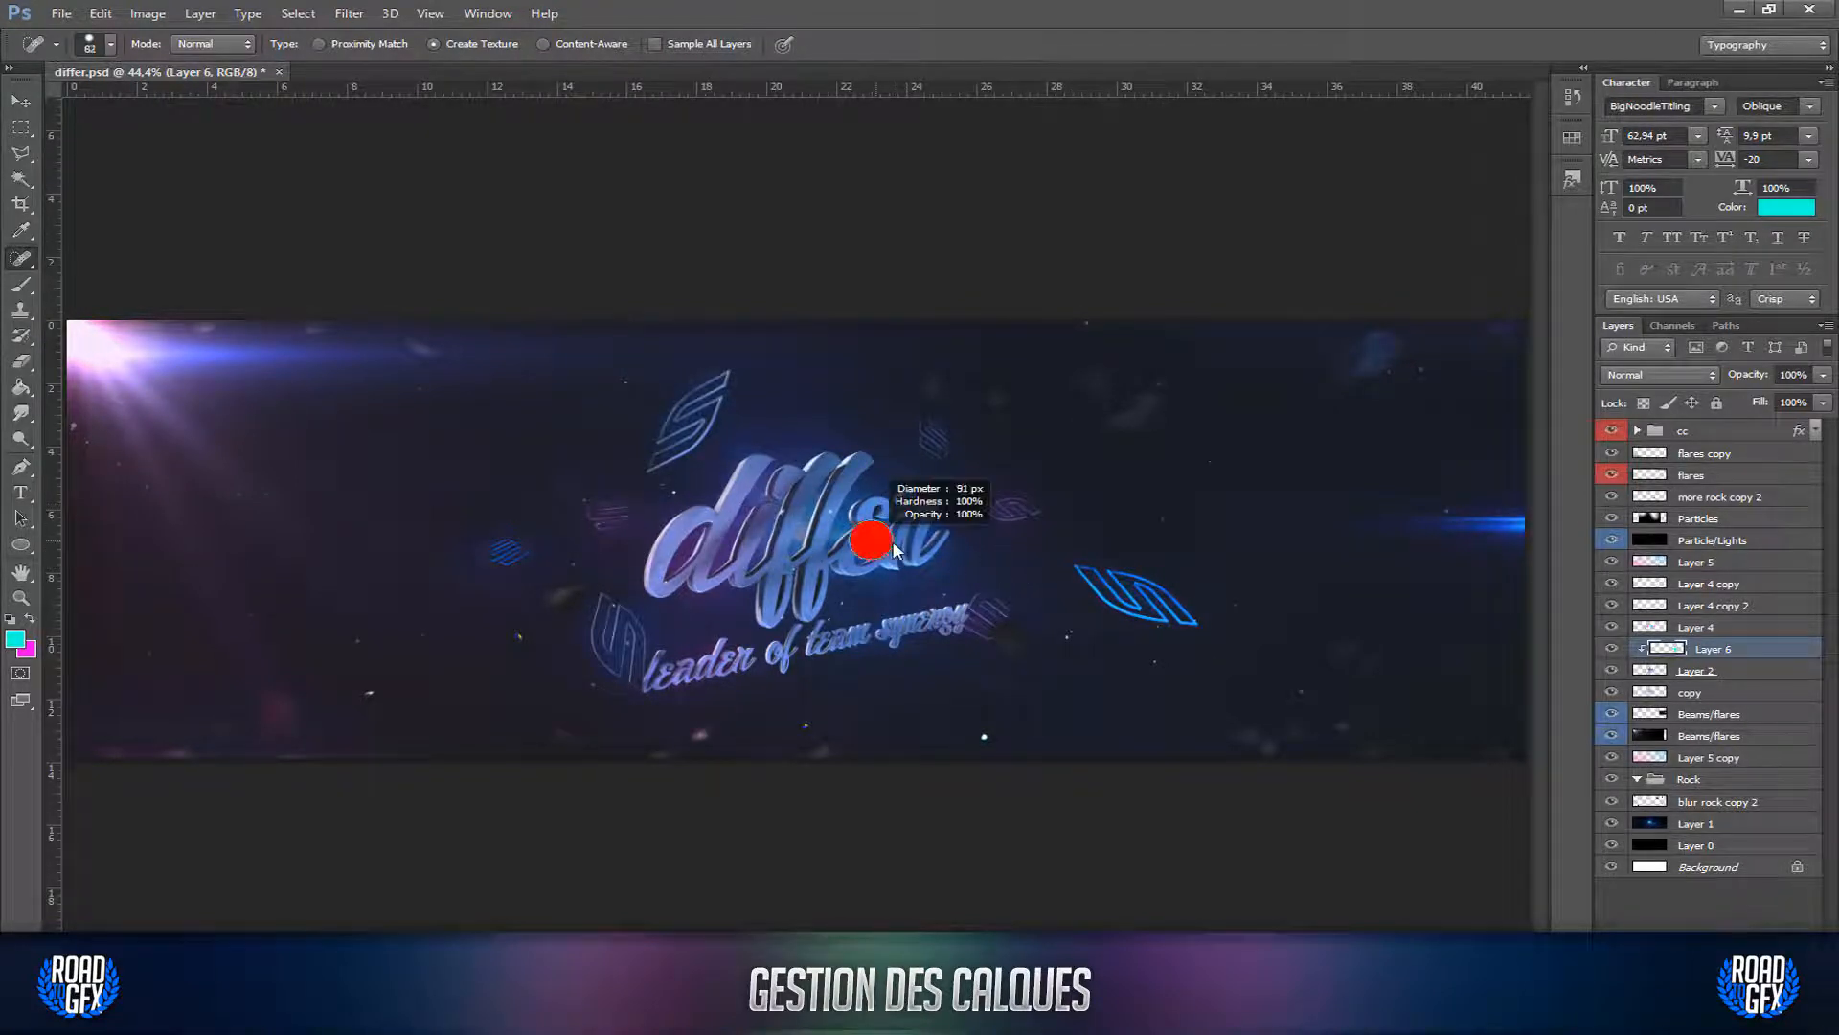
scroll(870, 534, up, 3)
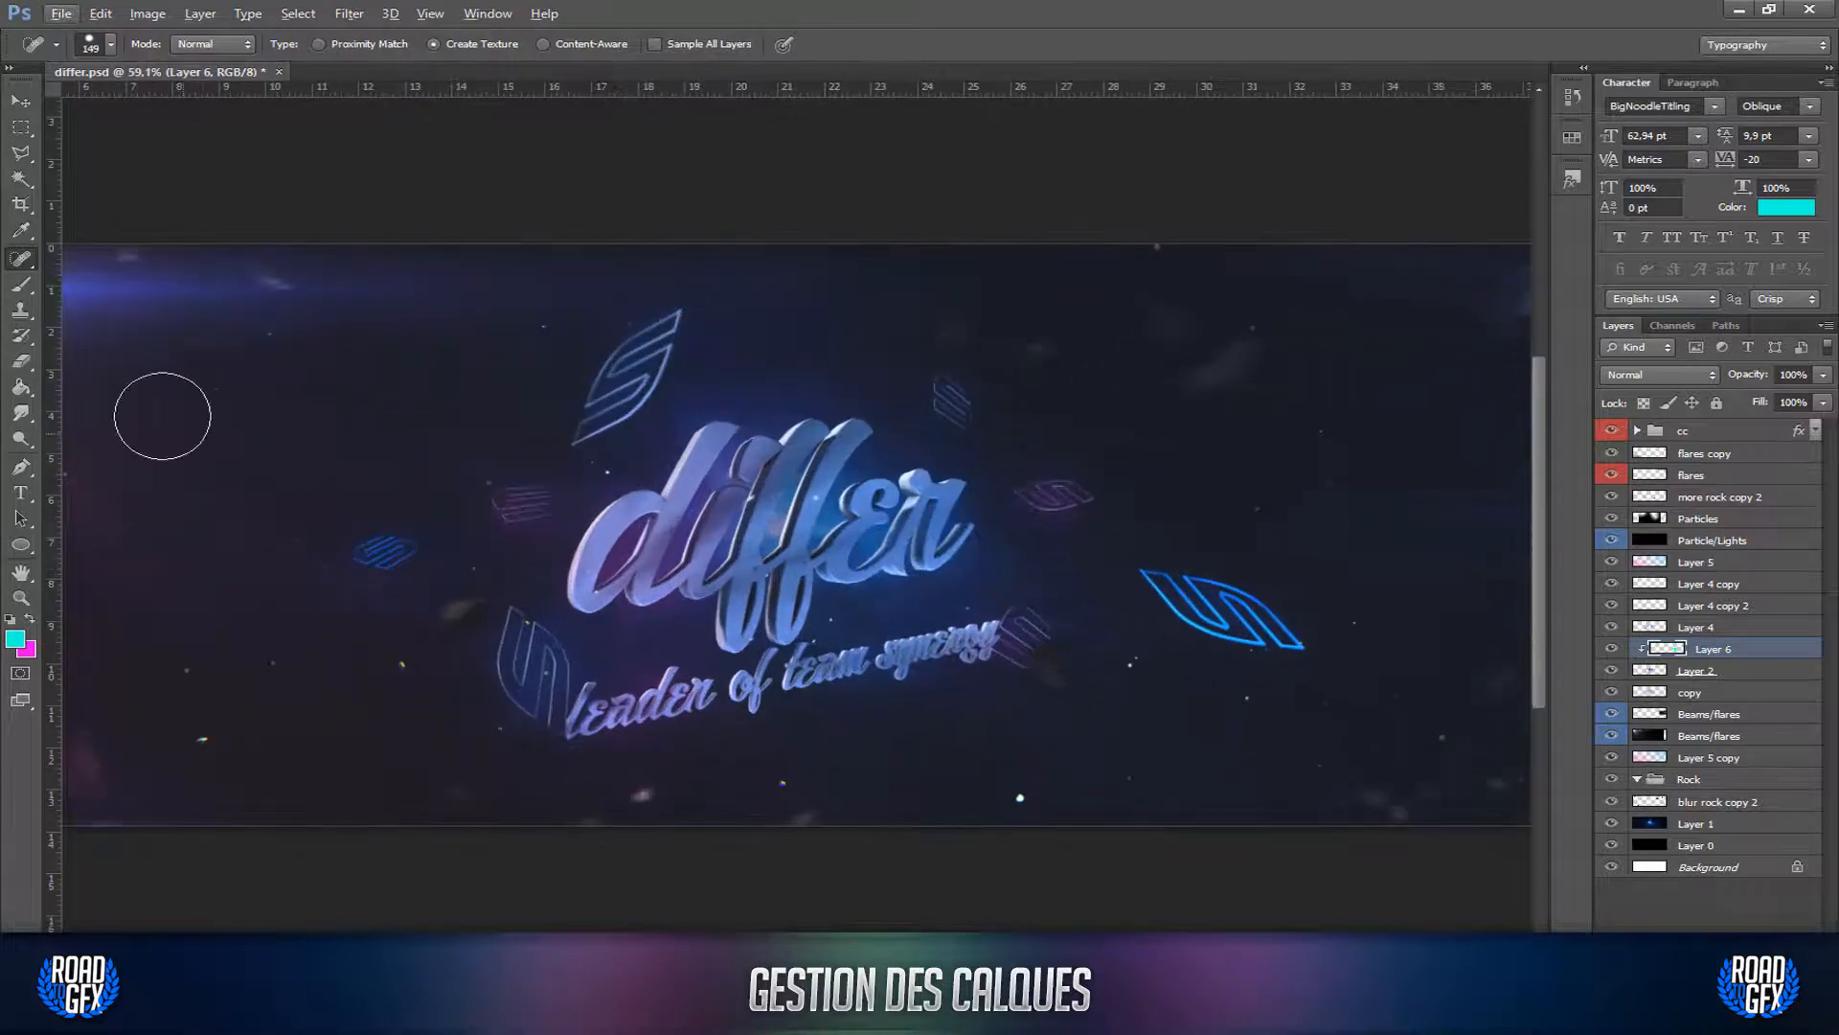
Step: Paint magenta over the differ lettering and logos on the clipped Layer 6 with the Brush tool
click(21, 284)
click(31, 620)
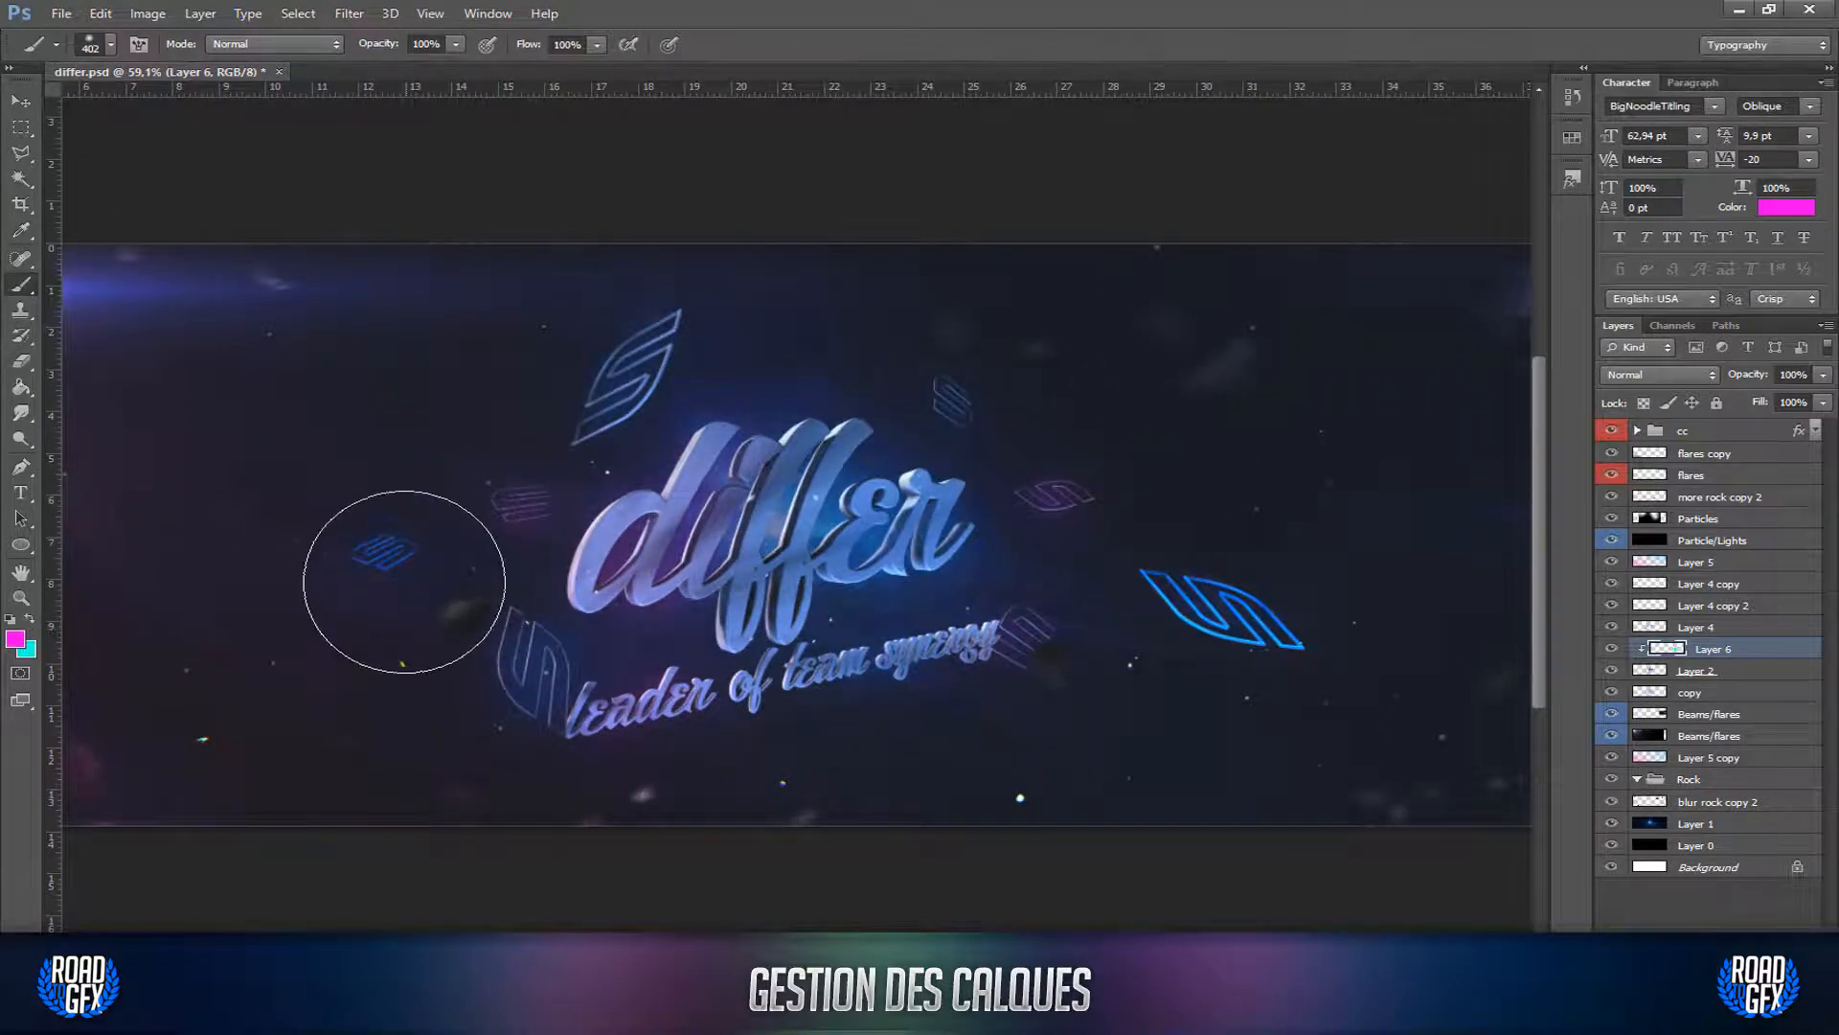
mouse_move(410, 574)
mouse_down()
mouse_move(472, 554)
mouse_move(575, 623)
mouse_move(694, 506)
mouse_move(747, 623)
mouse_move(852, 536)
mouse_move(919, 551)
mouse_move(837, 639)
mouse_move(555, 348)
mouse_move(935, 411)
mouse_move(738, 677)
mouse_up()
key(ctrl+minus)
key(ctrl+minus)
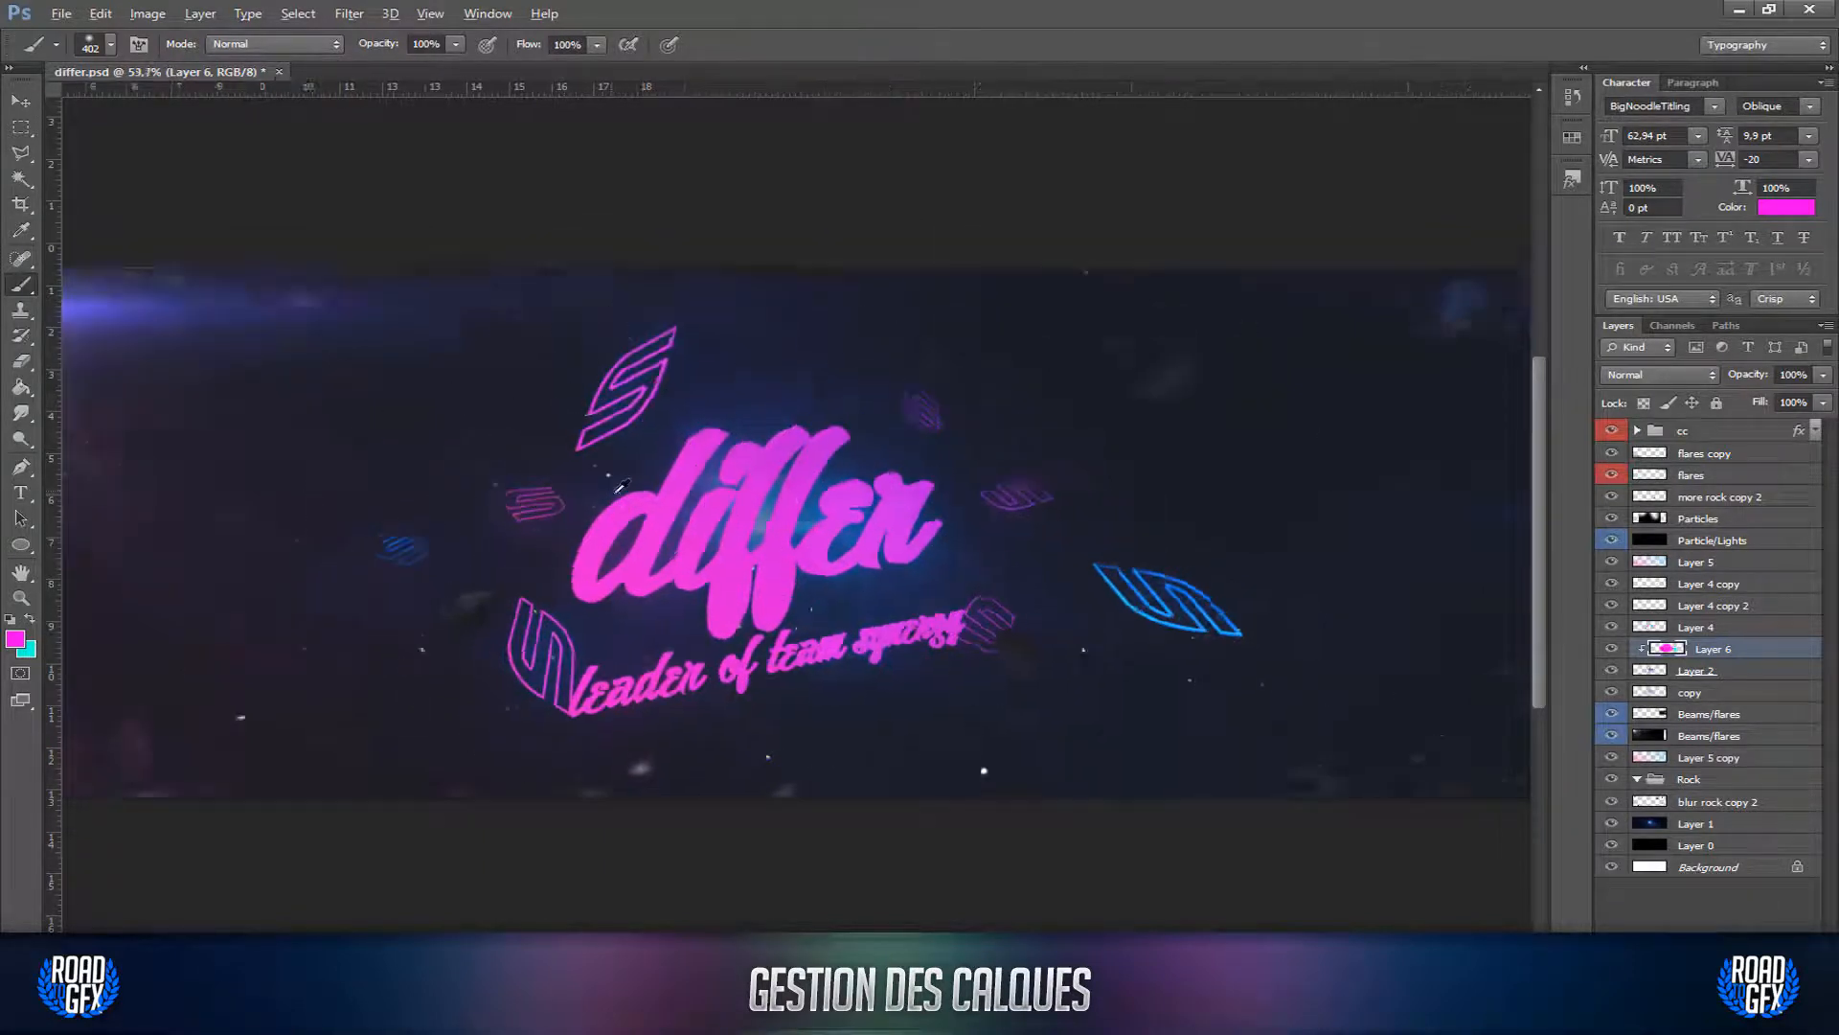
scroll(682, 564, up, 1)
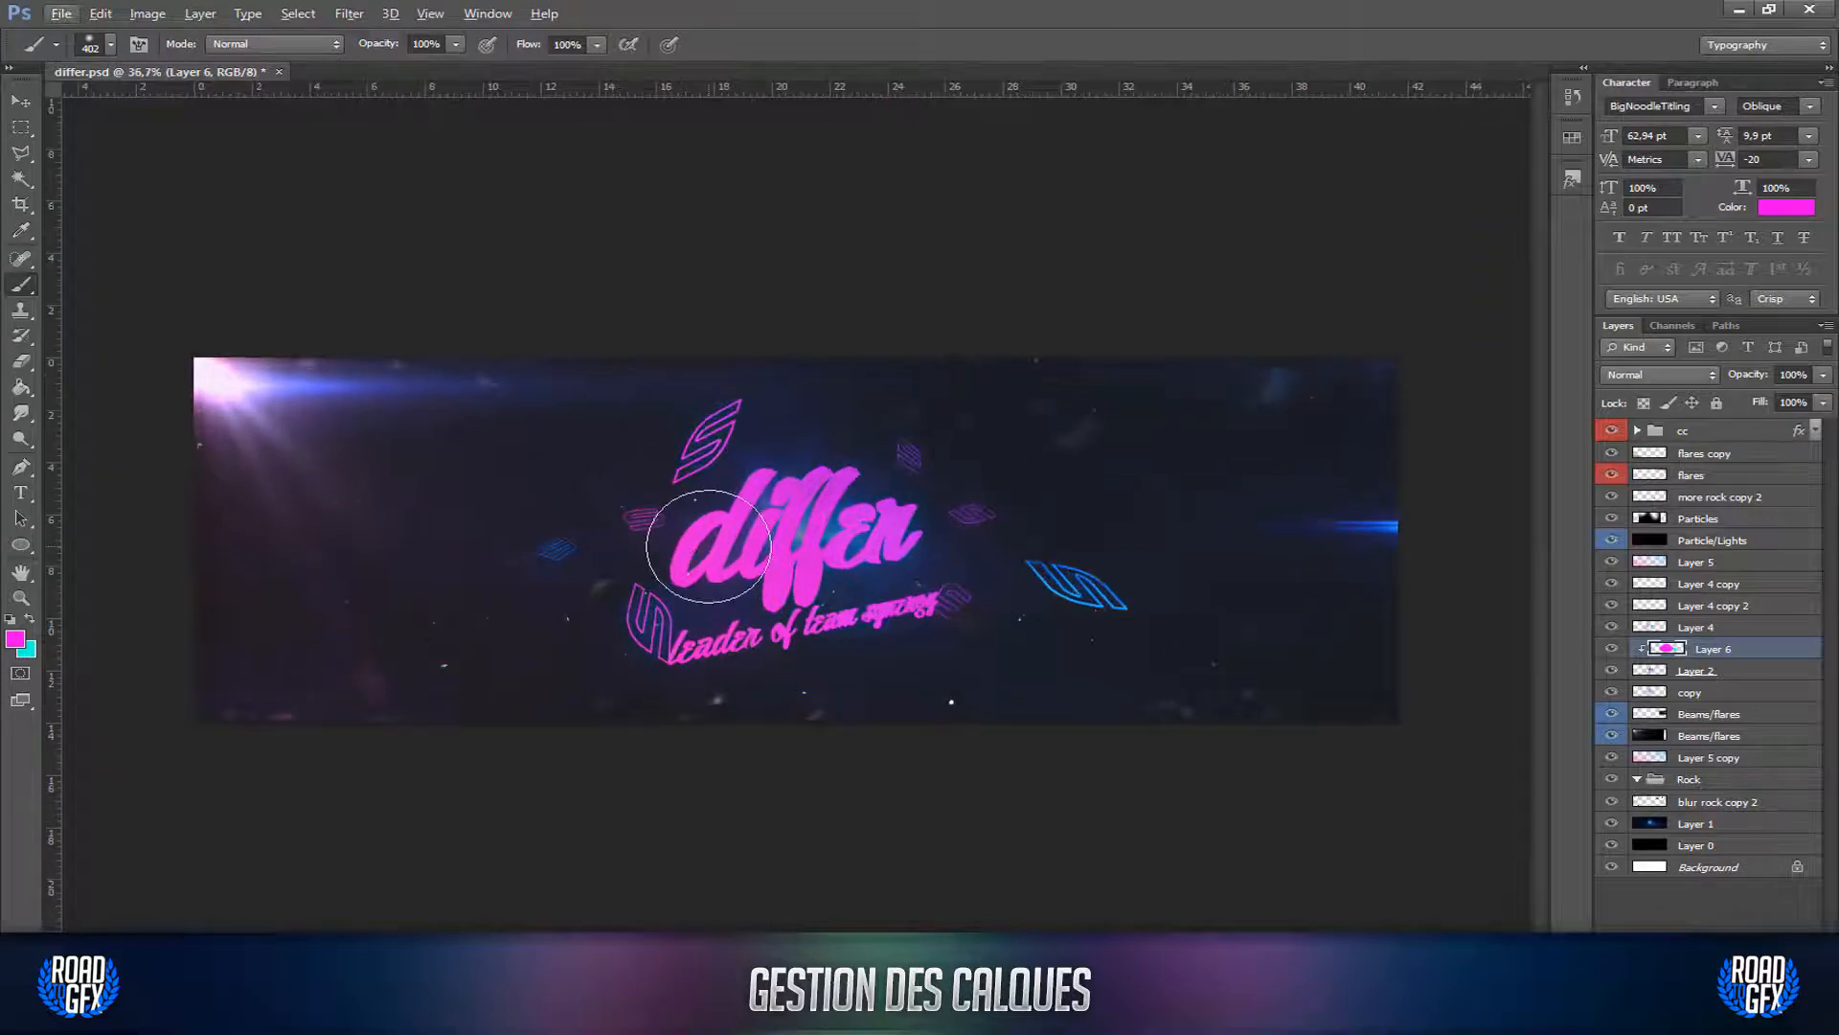
Step: Hide the magenta paint on Layer 6 and delete that layer
click(10, 102)
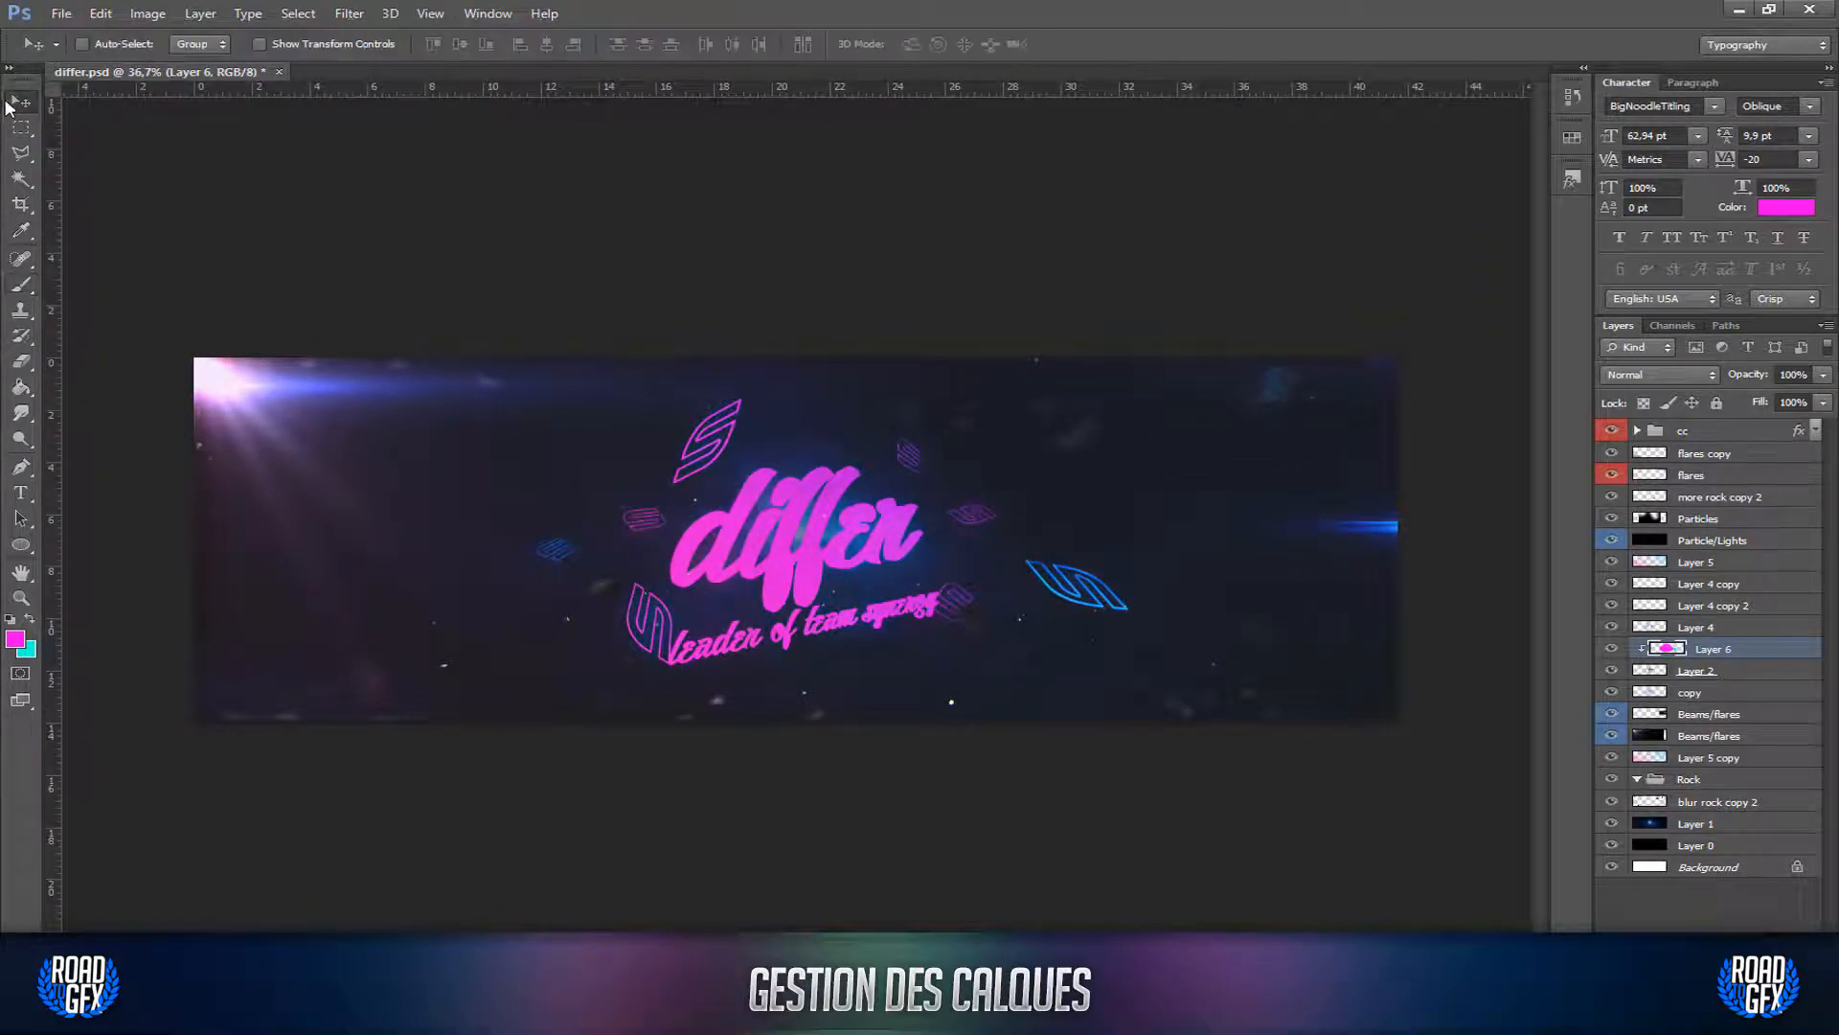
click(1612, 649)
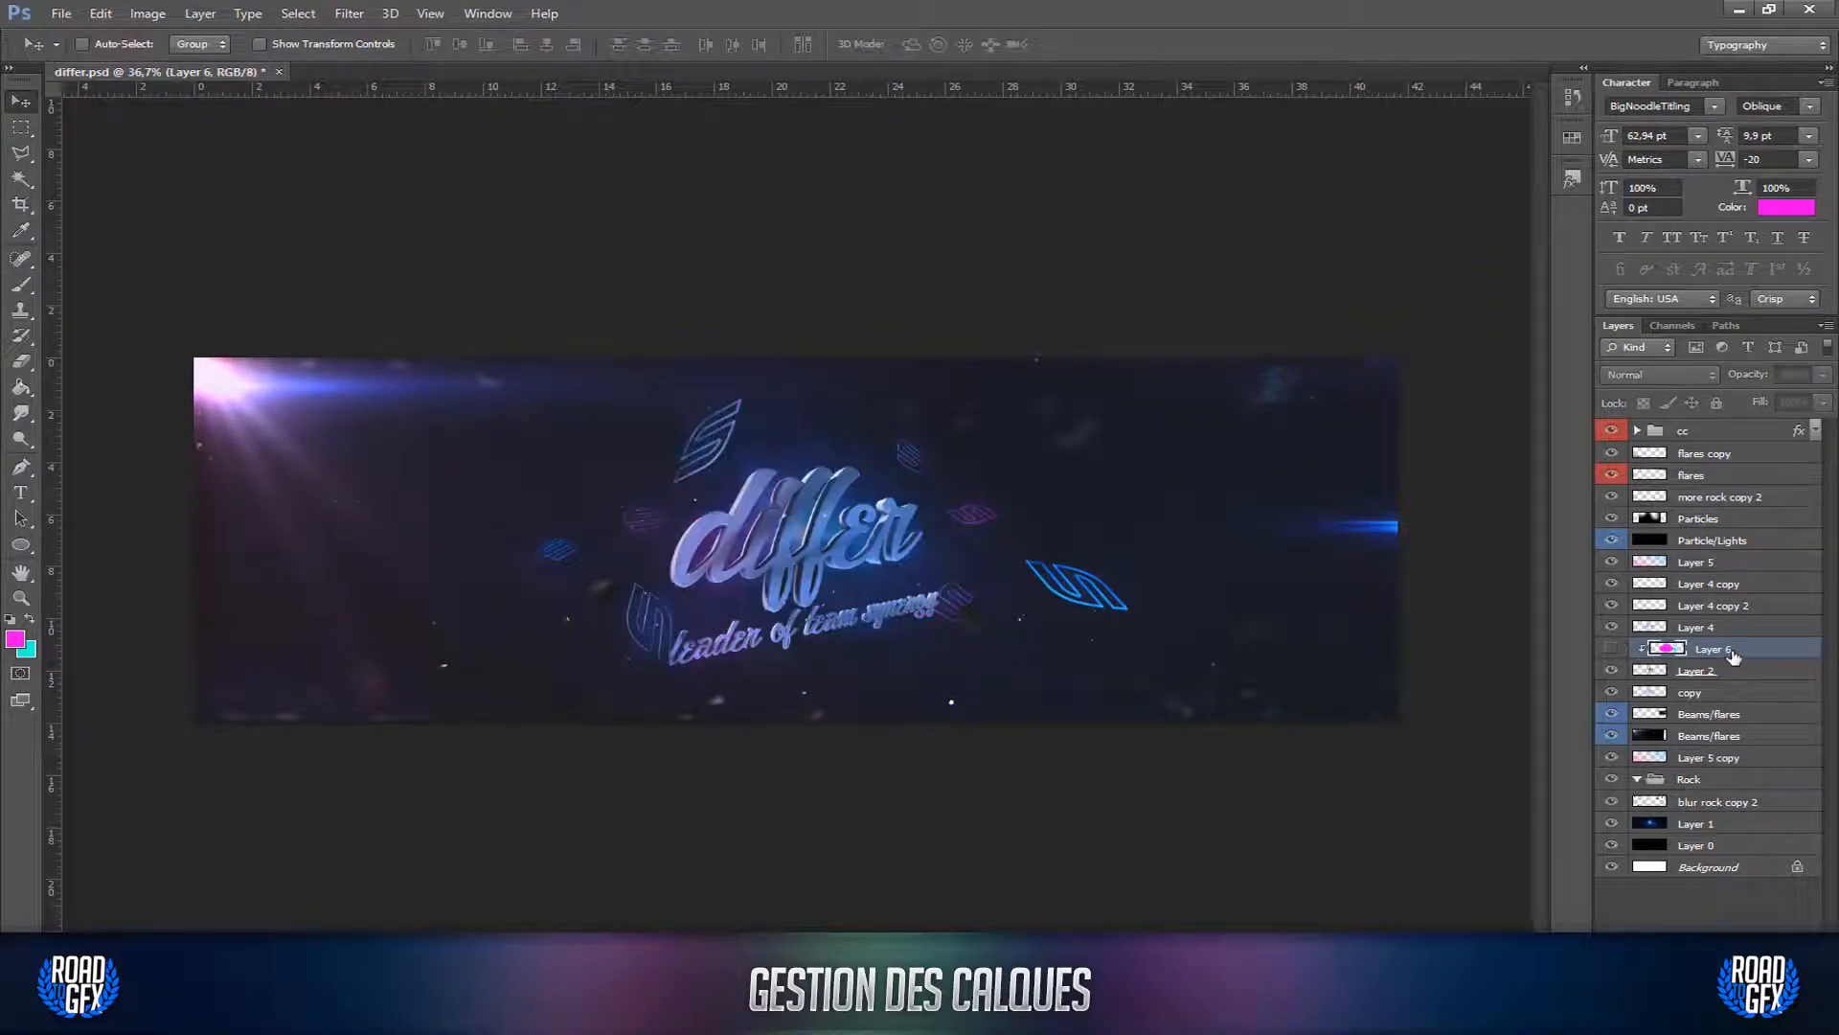
key(Delete)
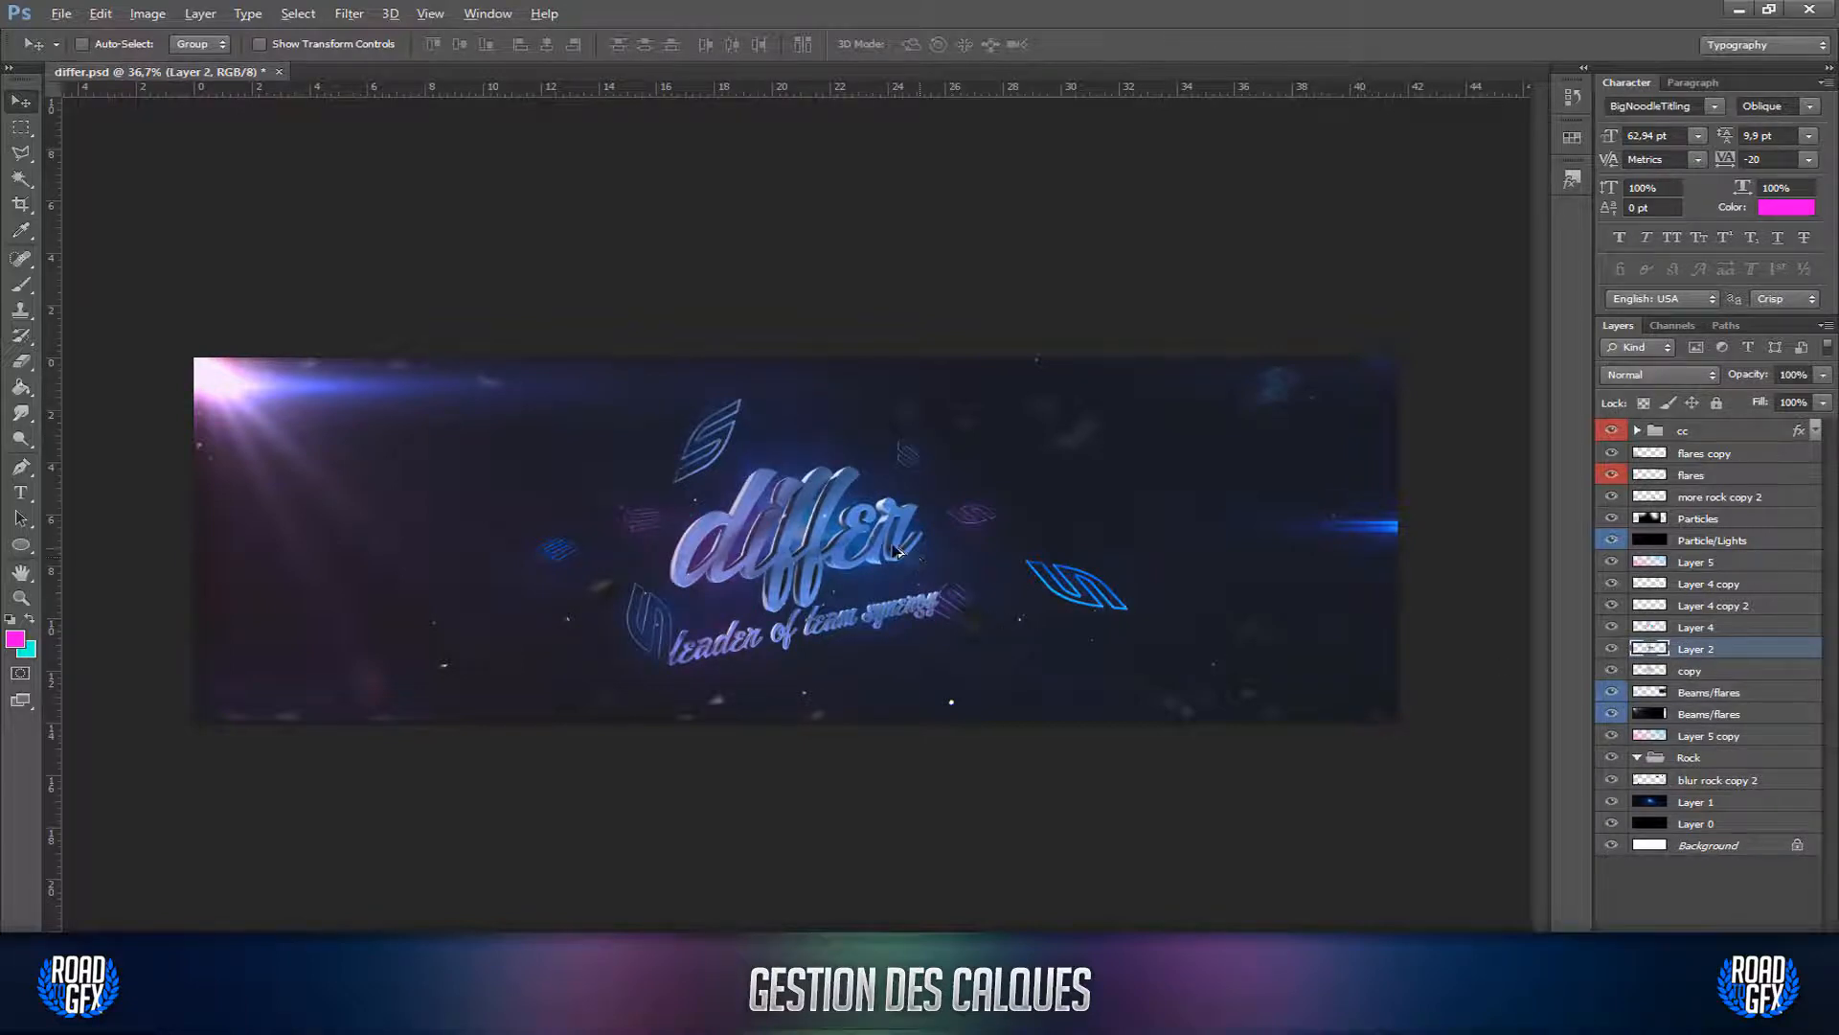
Step: Move the Rock group up the layer stack to directly below the cc group
scroll(800, 517, up, 1)
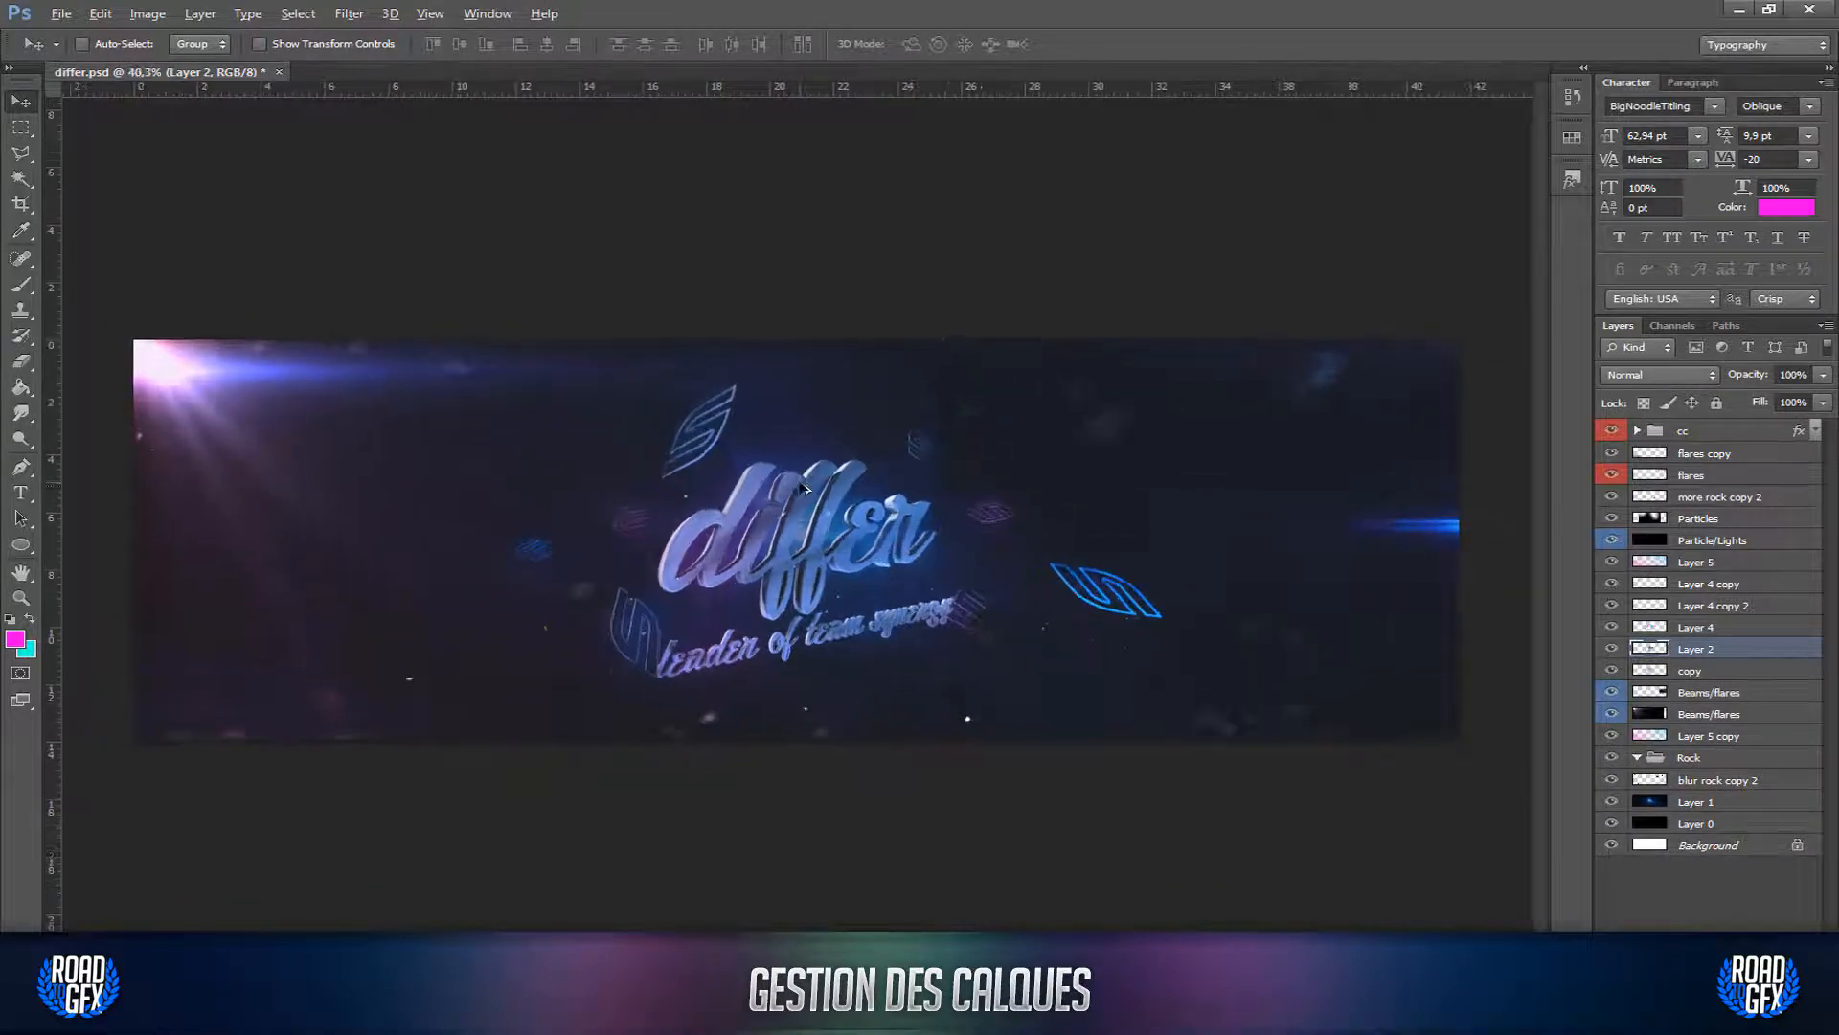
scroll(1020, 515, up, 1)
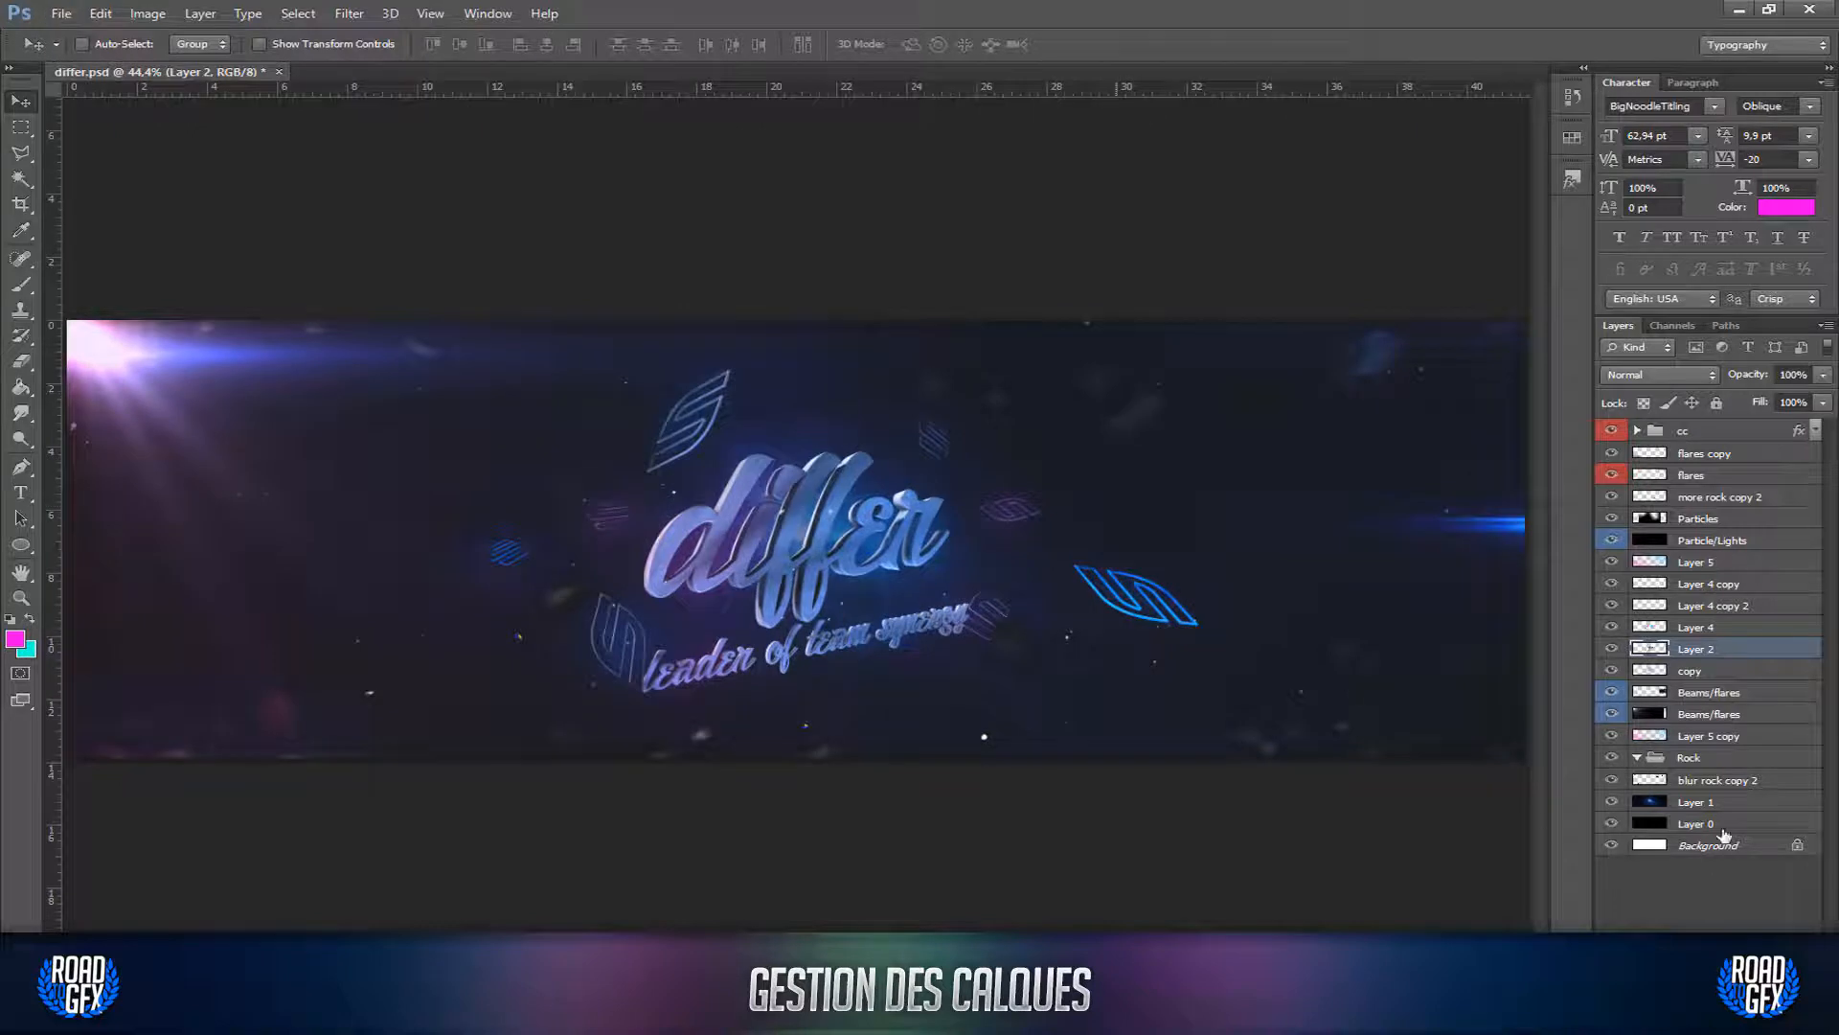
click(1688, 759)
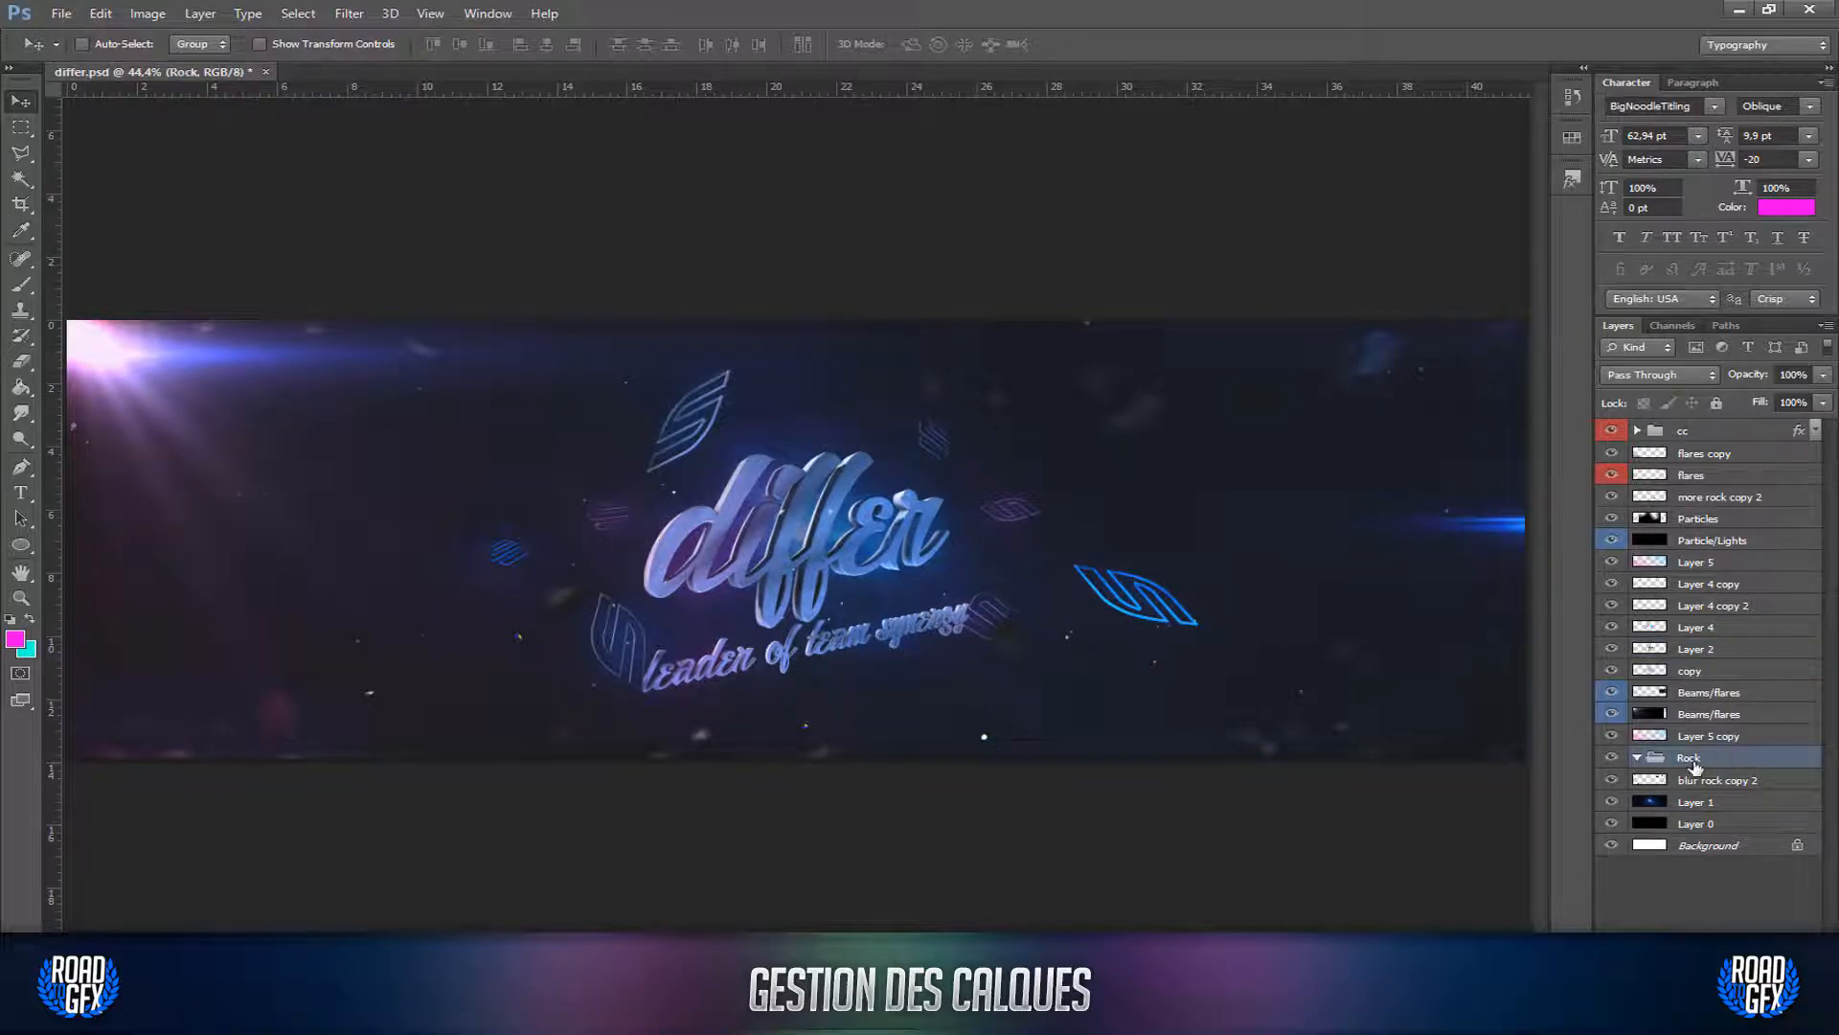
drag(1694, 767, 1698, 451)
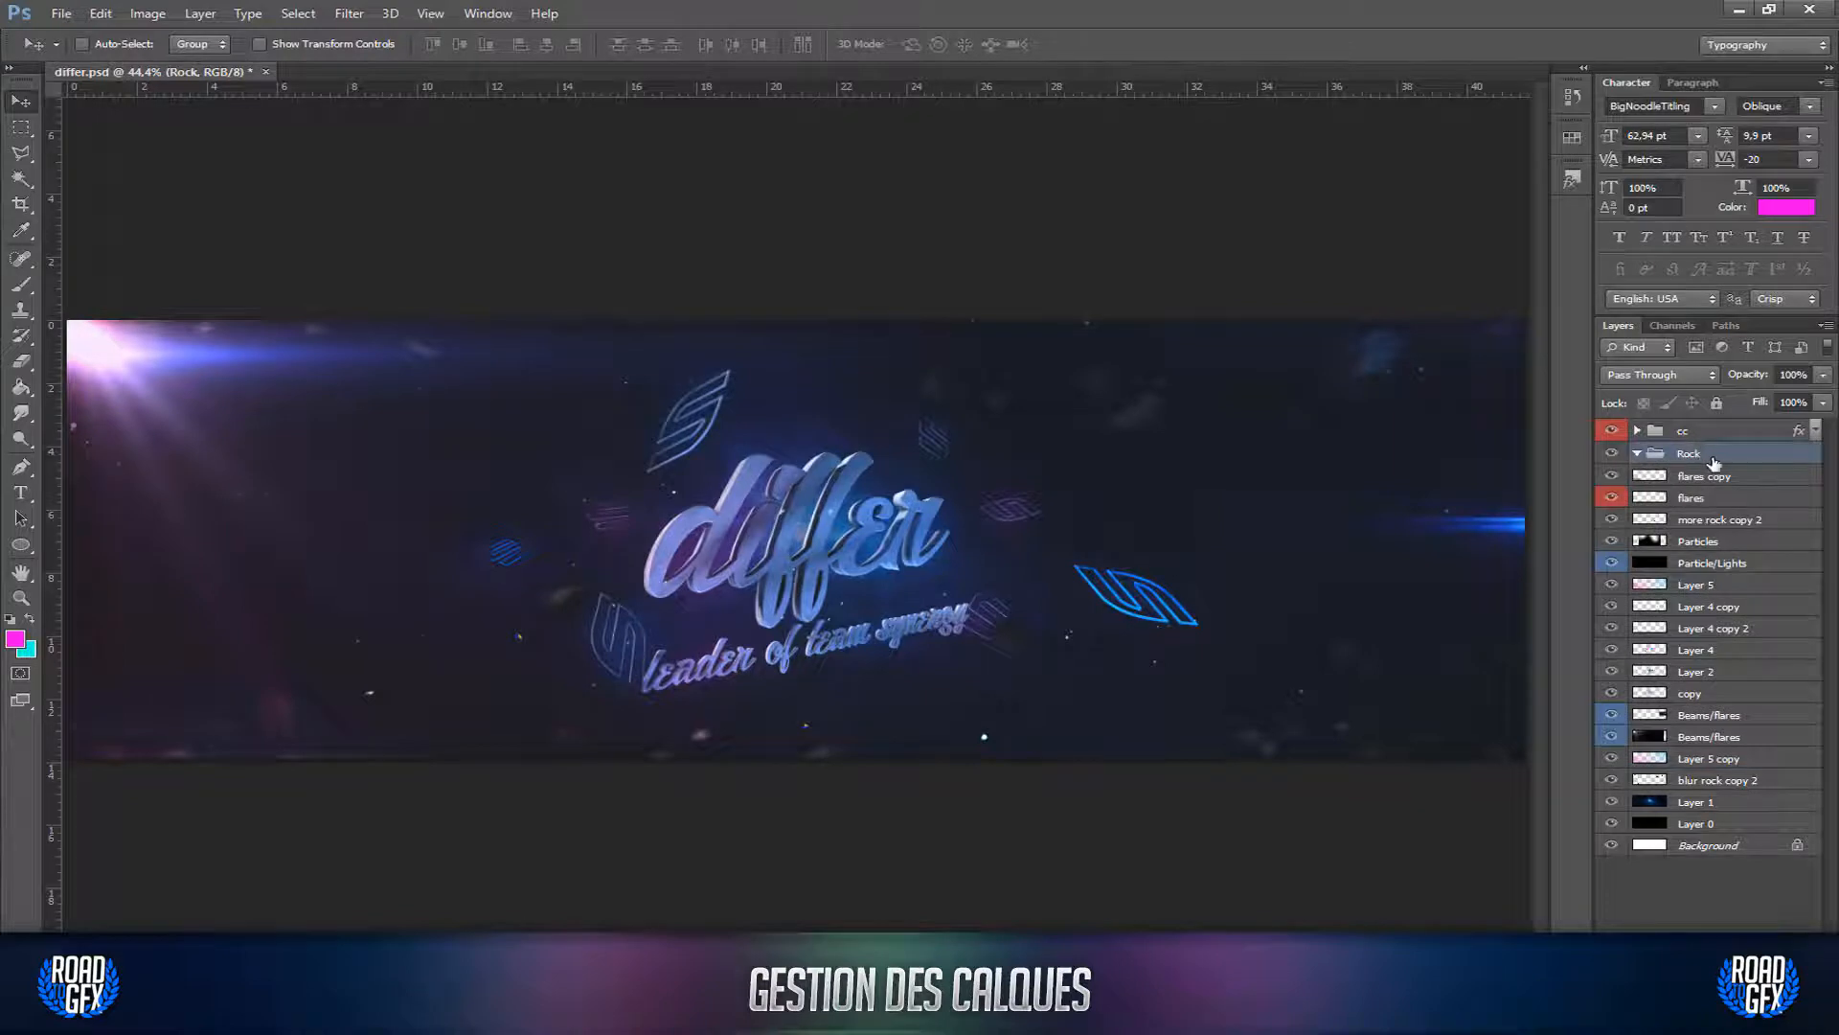
Step: Move the blur rock copy 2 layer into the top of the Rock group and shift its rocks over the differ lettering
click(1674, 475)
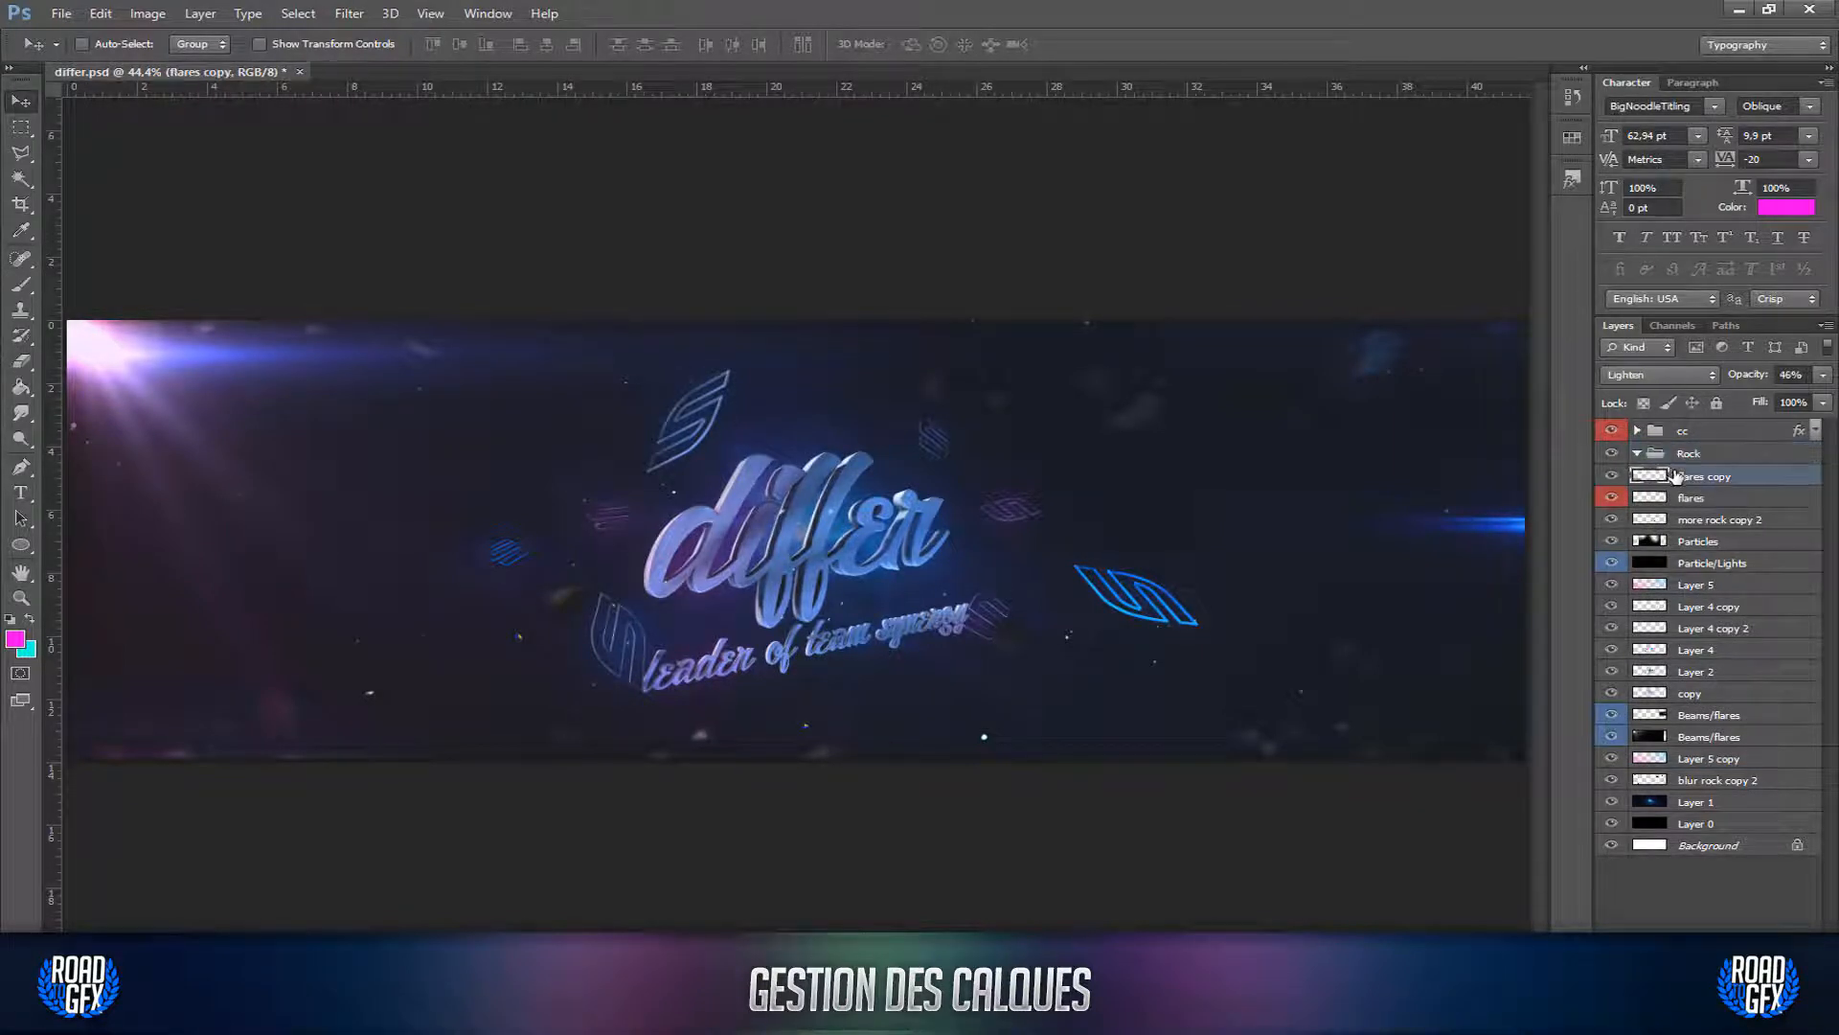
click(1687, 456)
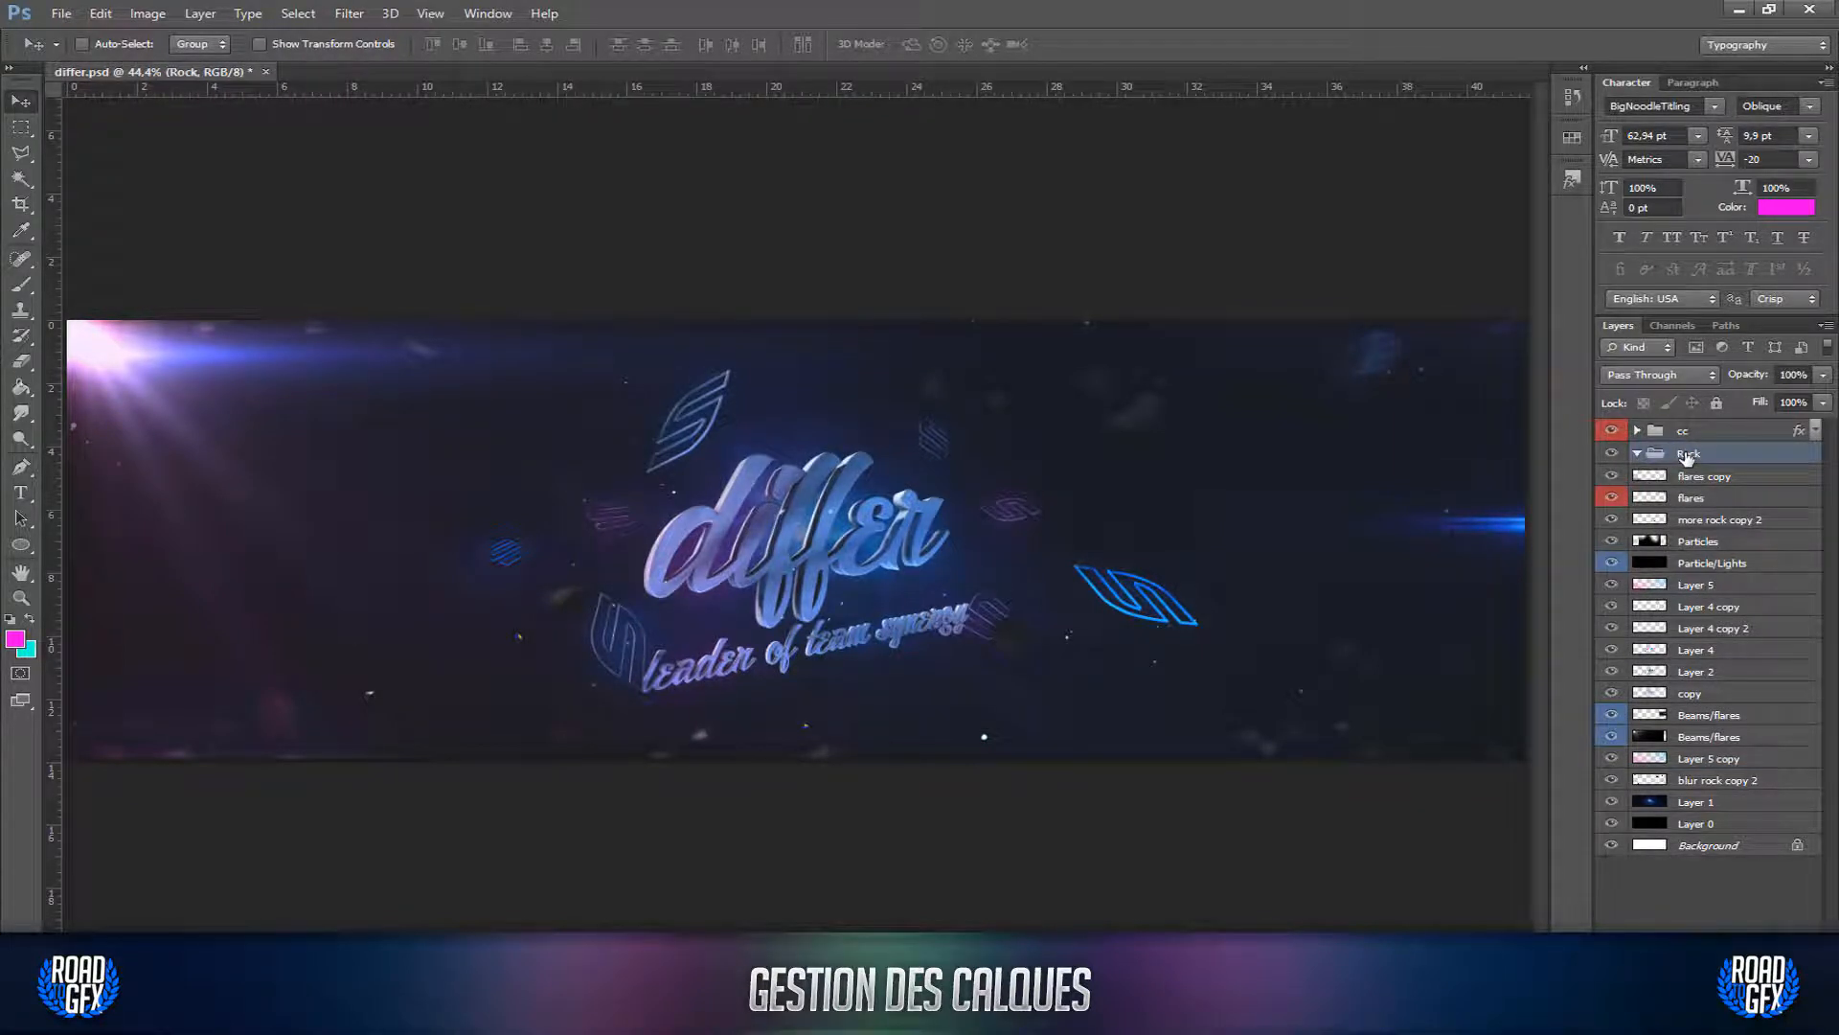
click(1696, 781)
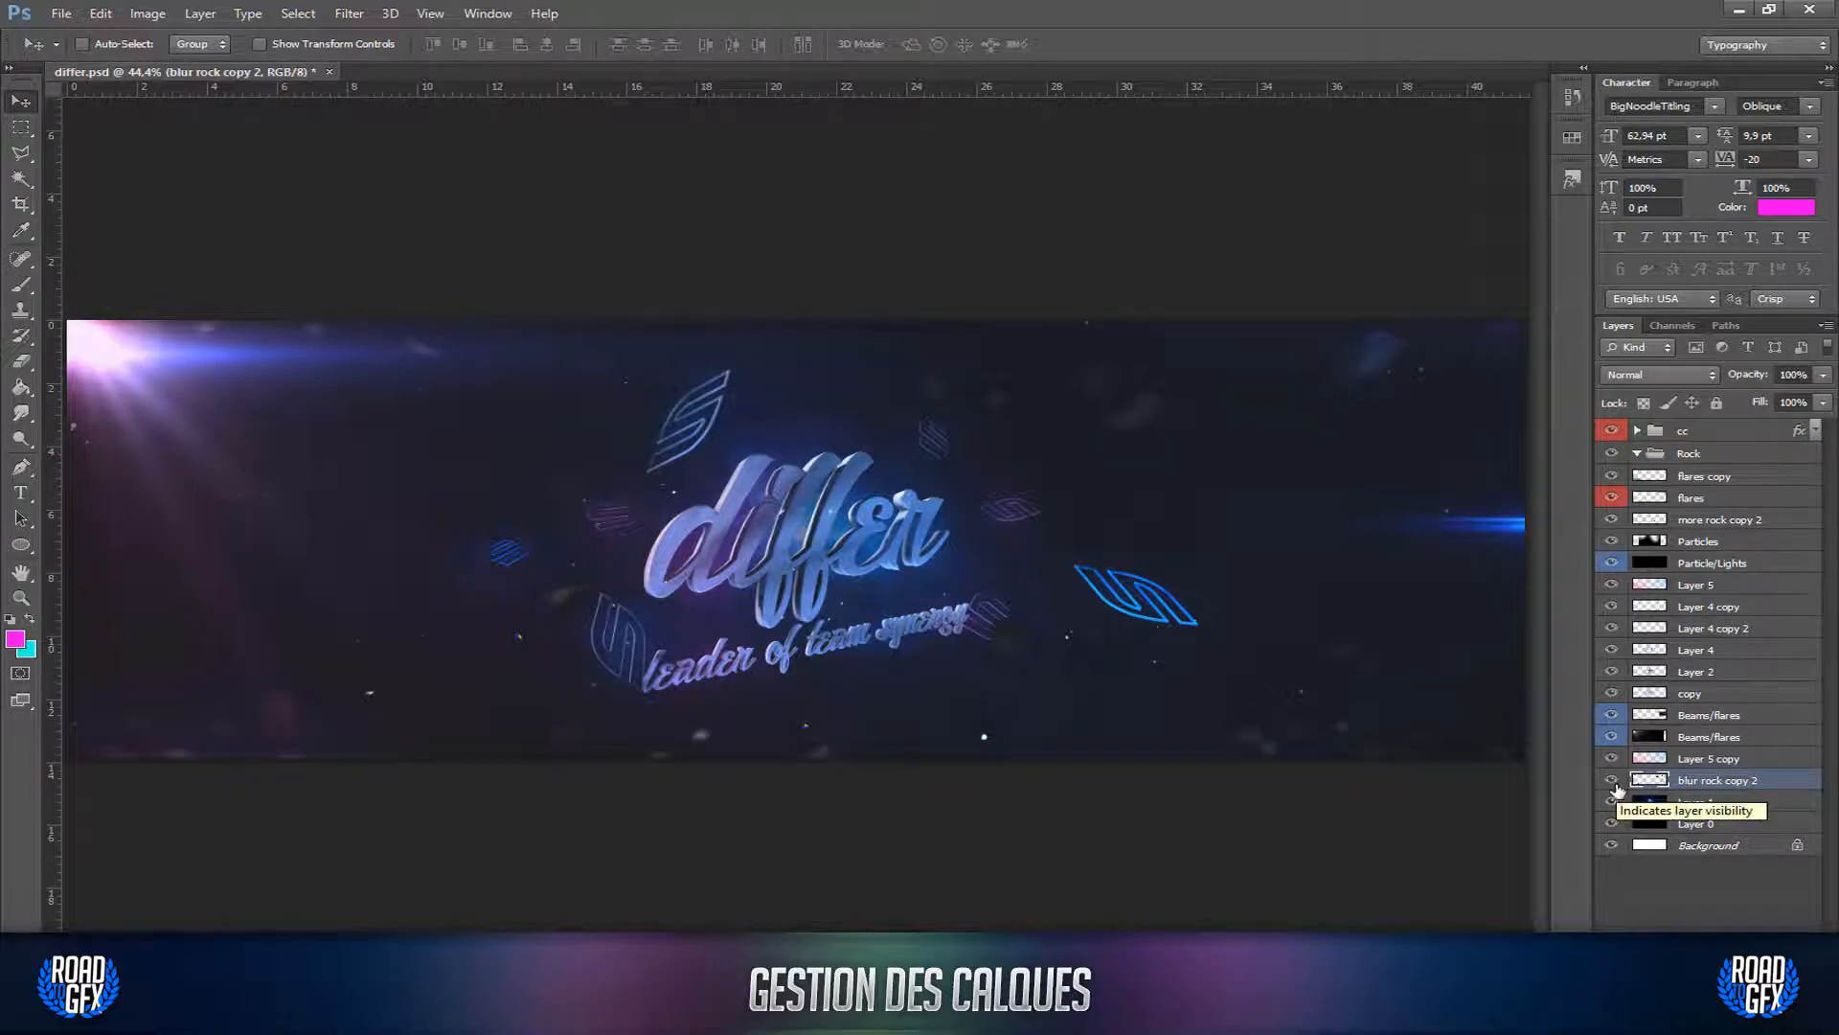
drag(1691, 784, 1685, 447)
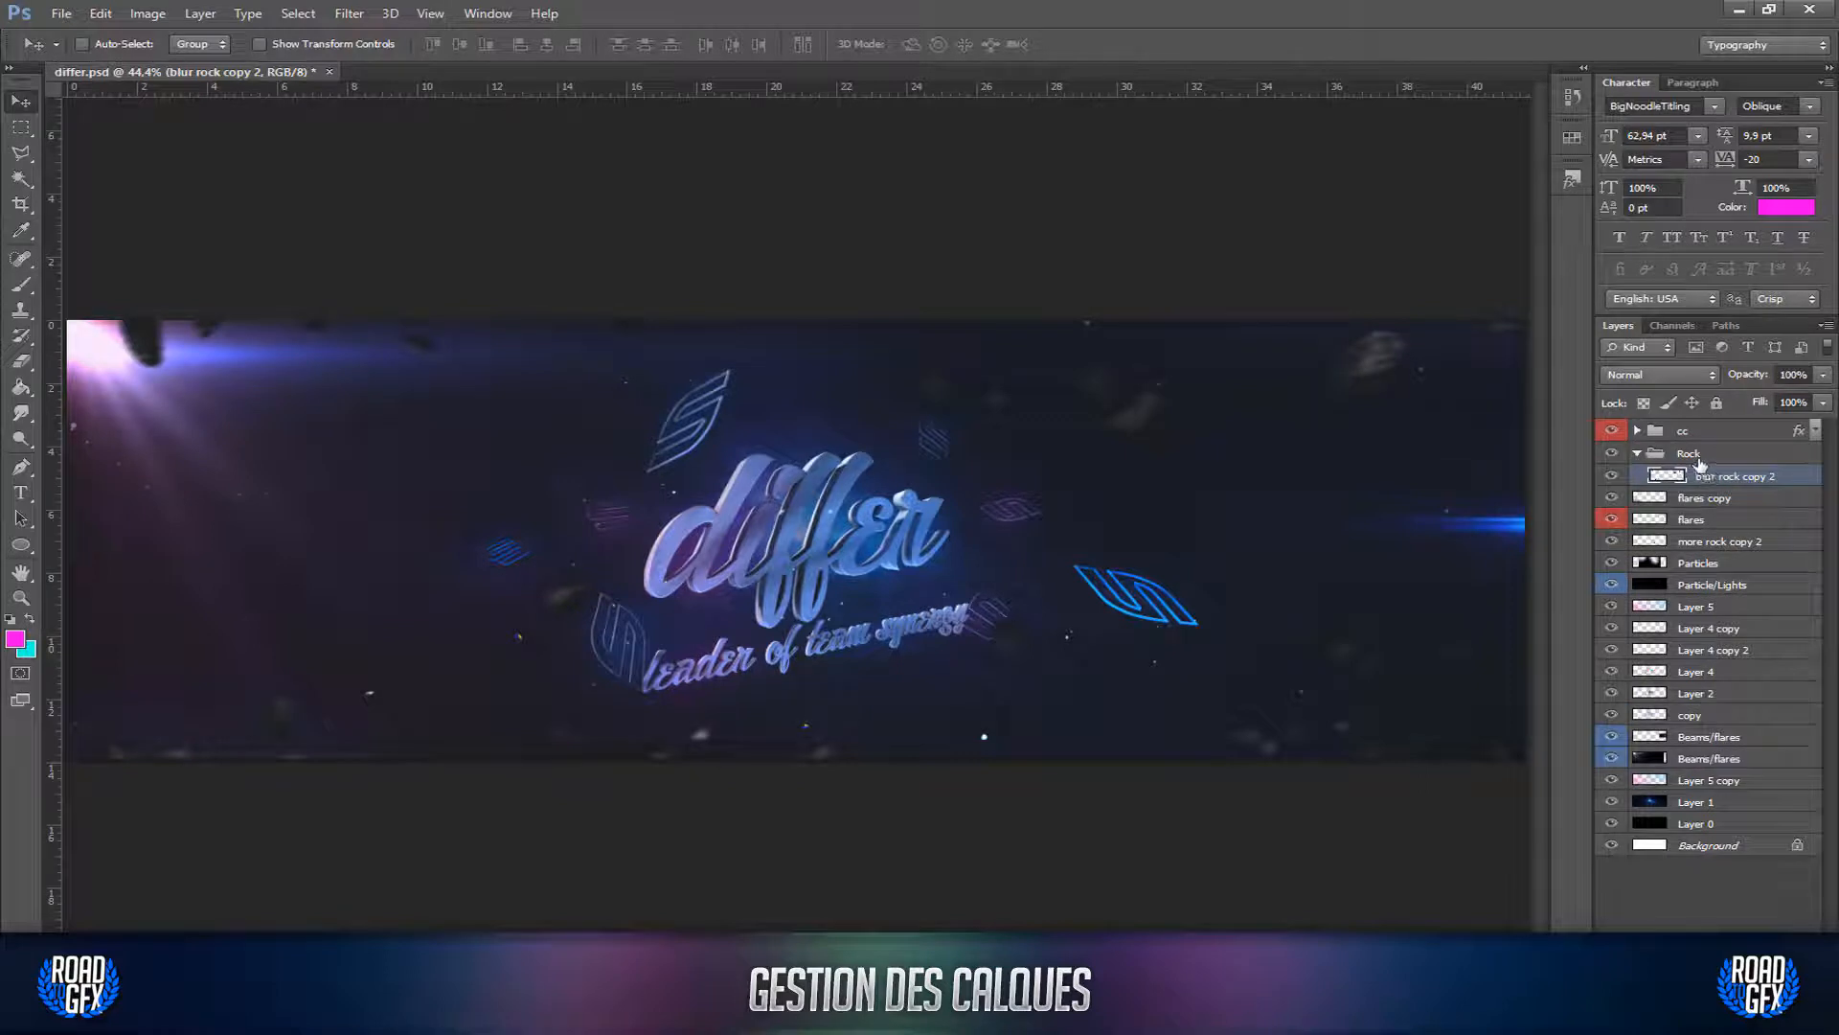
drag(938, 569, 956, 312)
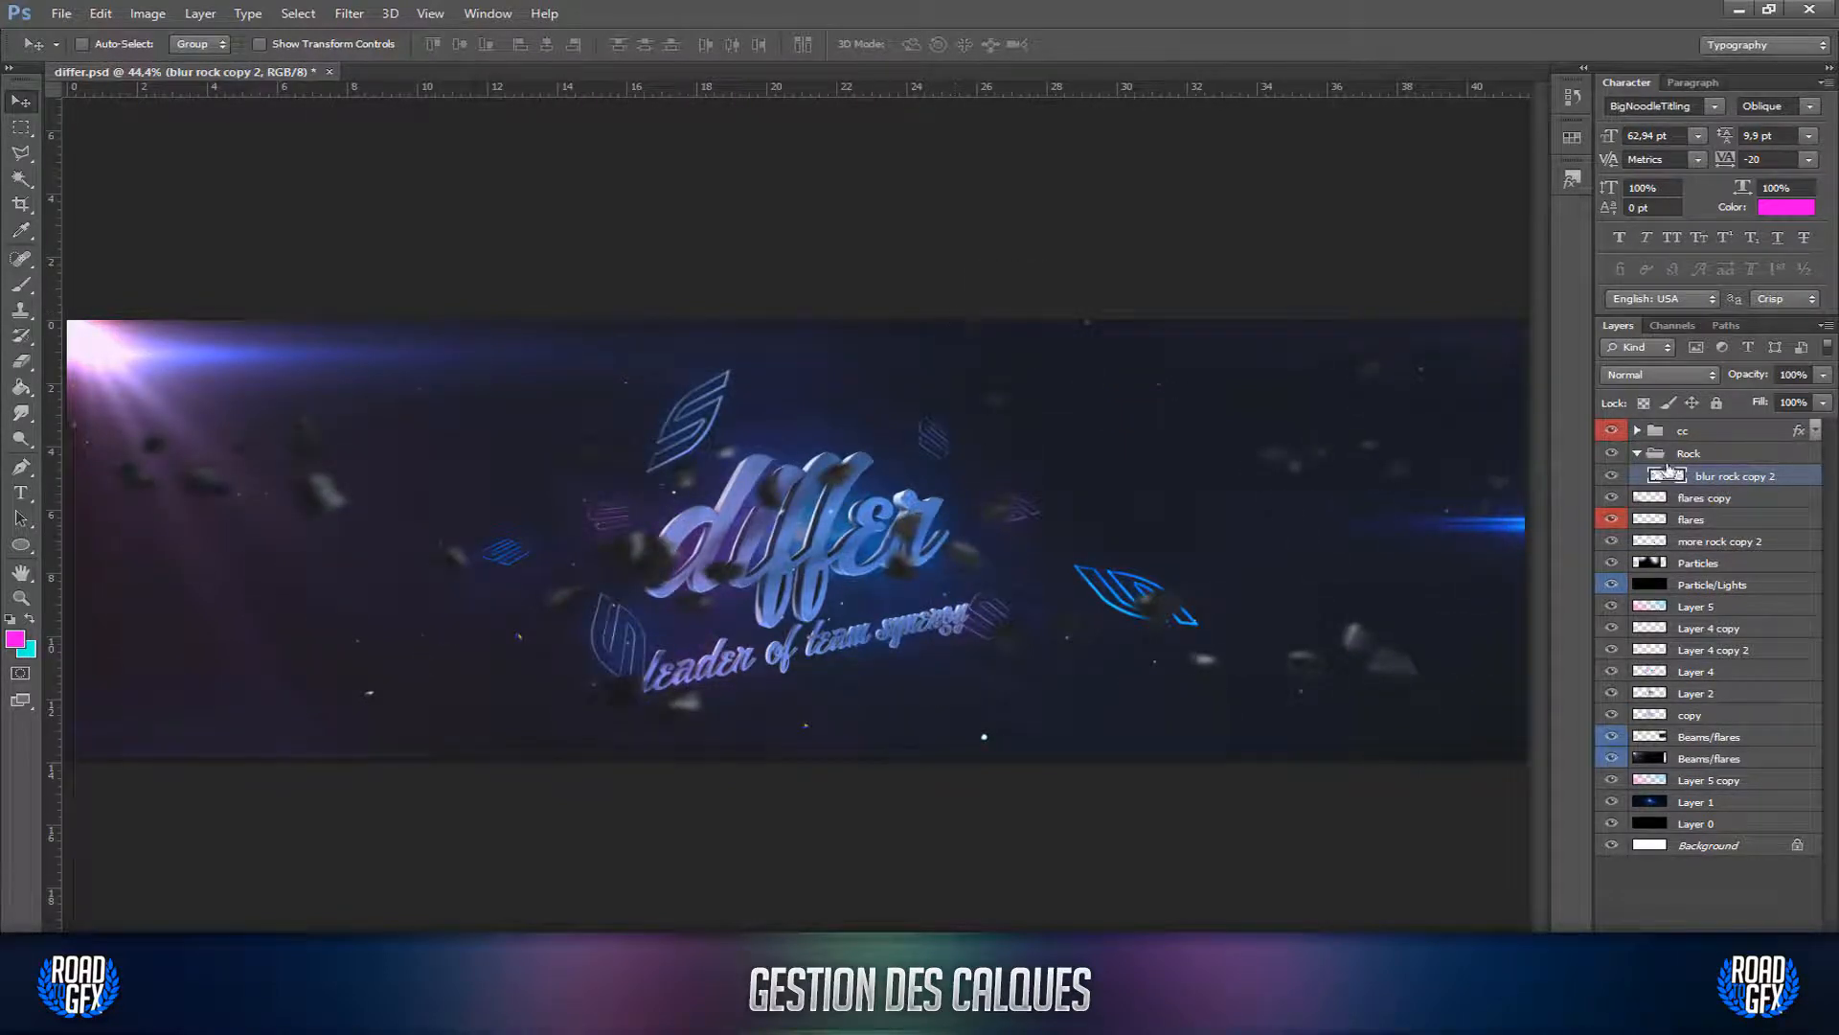
Step: Move the blur rock copy 2 layer between the two Beams/flares layers and shift its rocks behind the lettering
drag(1710, 541, 1725, 759)
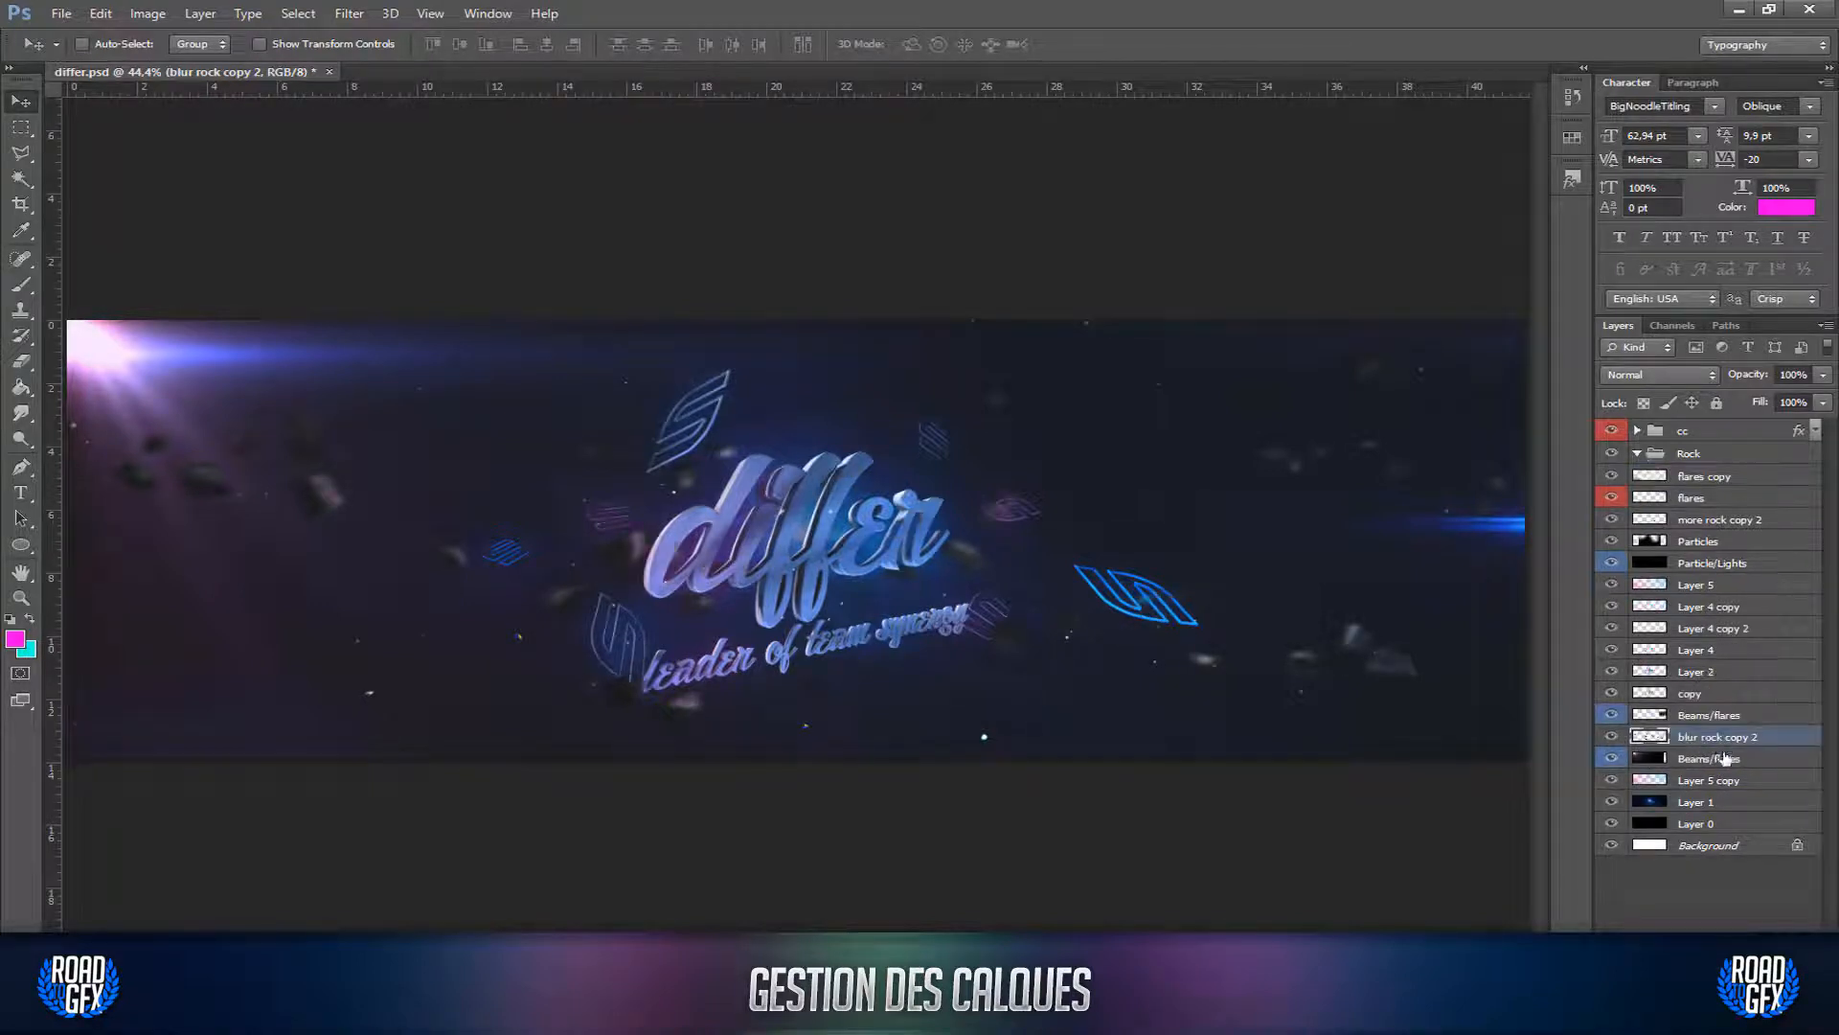
drag(813, 522, 707, 531)
scroll(786, 642, down, 4)
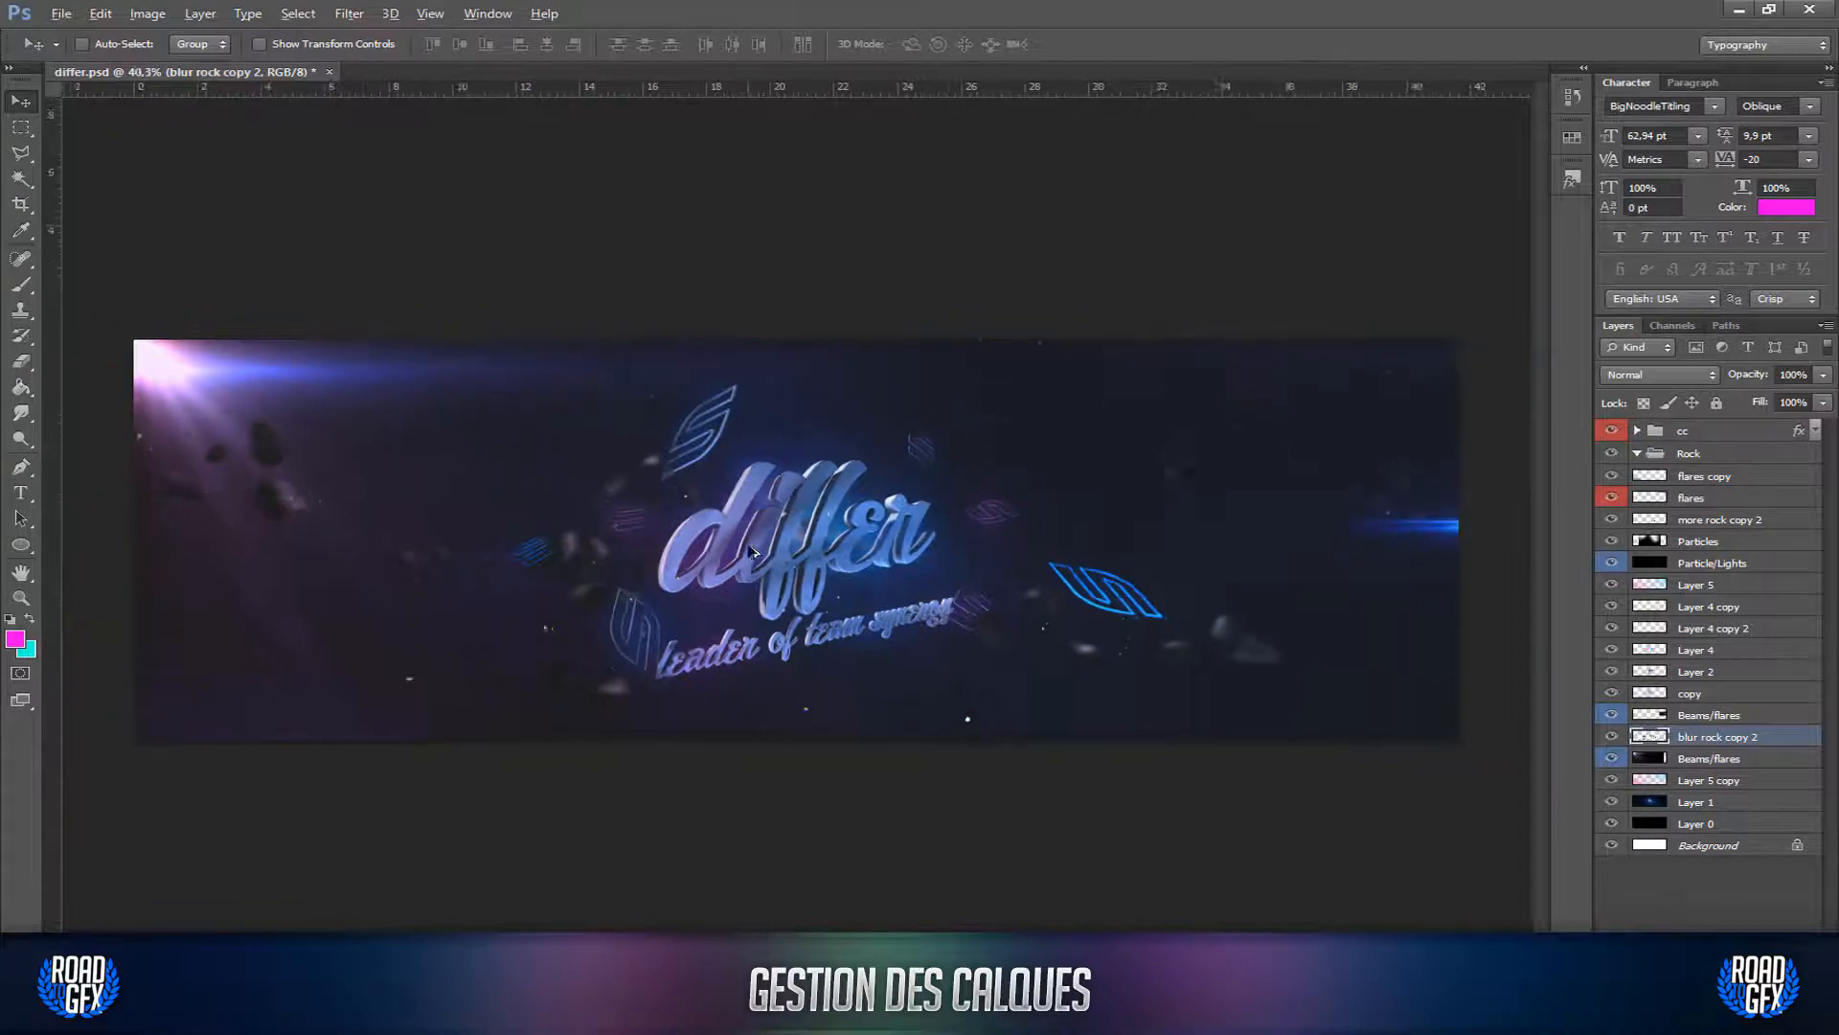
scroll(743, 666, up, 1)
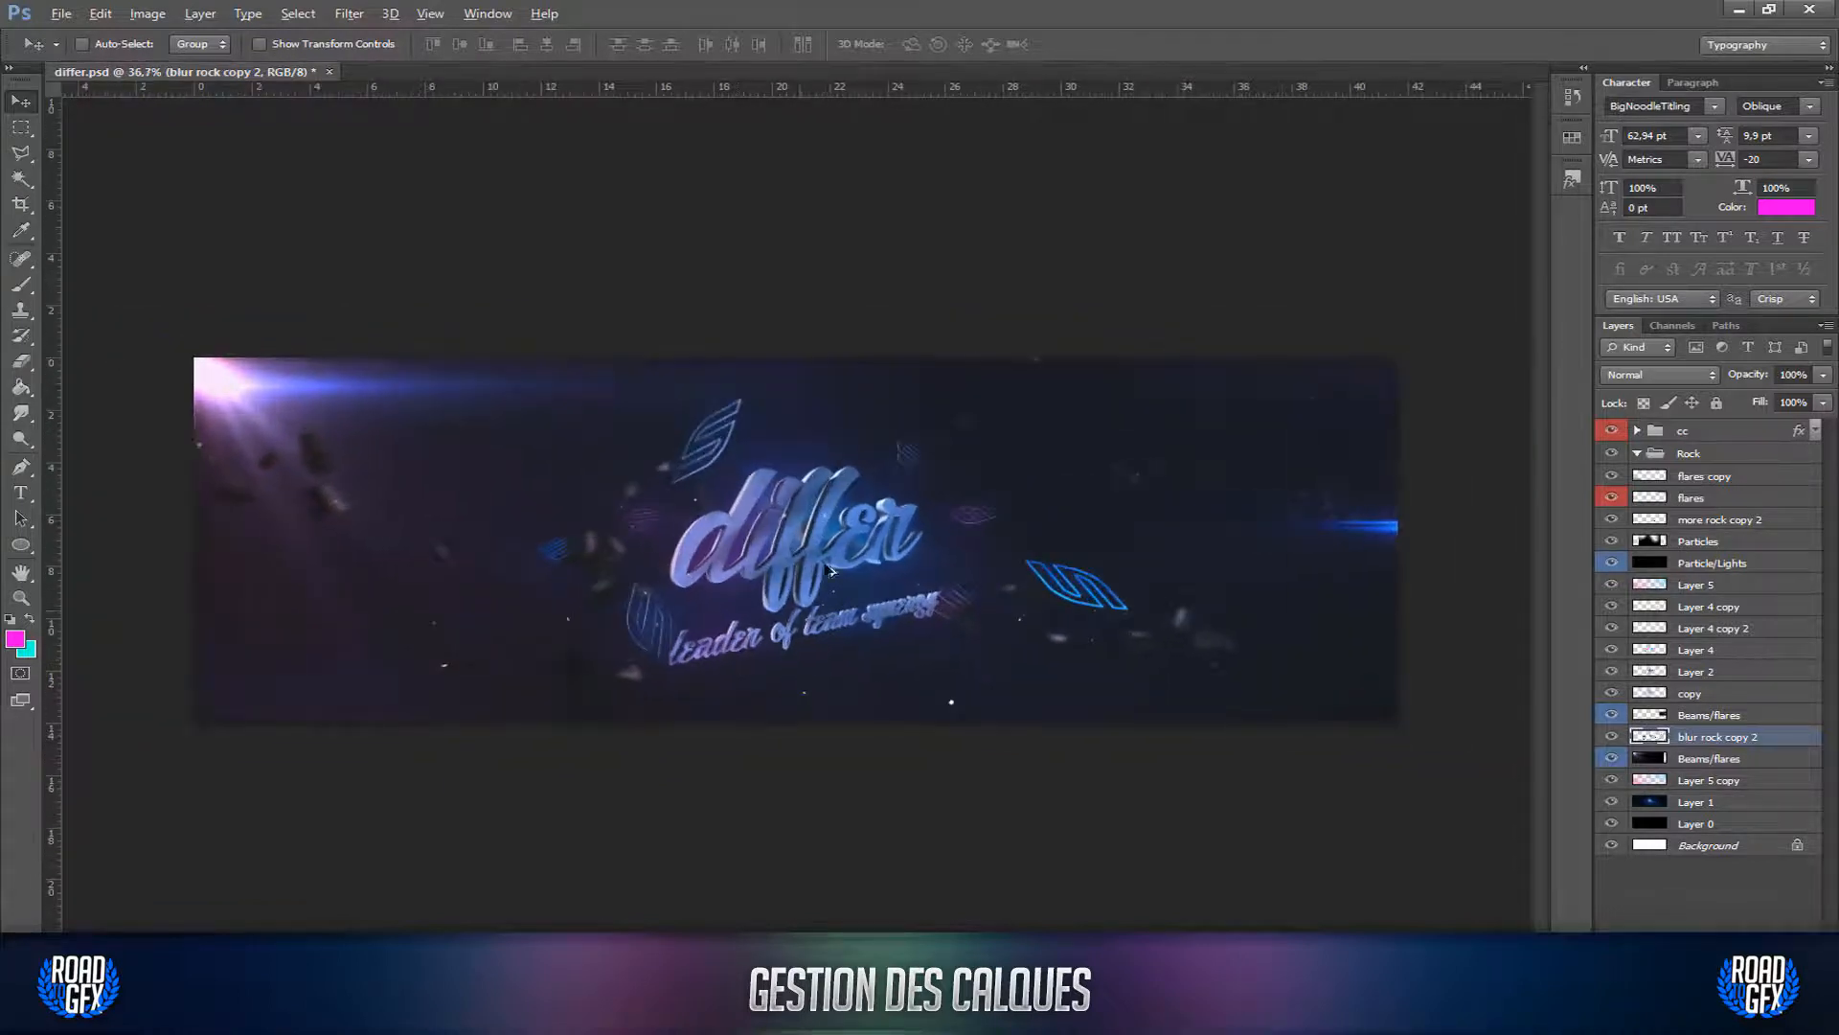
Step: Undo a trial duplicate of the blurred rocks and delete the blur rock copy 2 layer
mouse_move(830, 571)
mouse_down()
mouse_move(815, 529)
mouse_move(840, 594)
mouse_up()
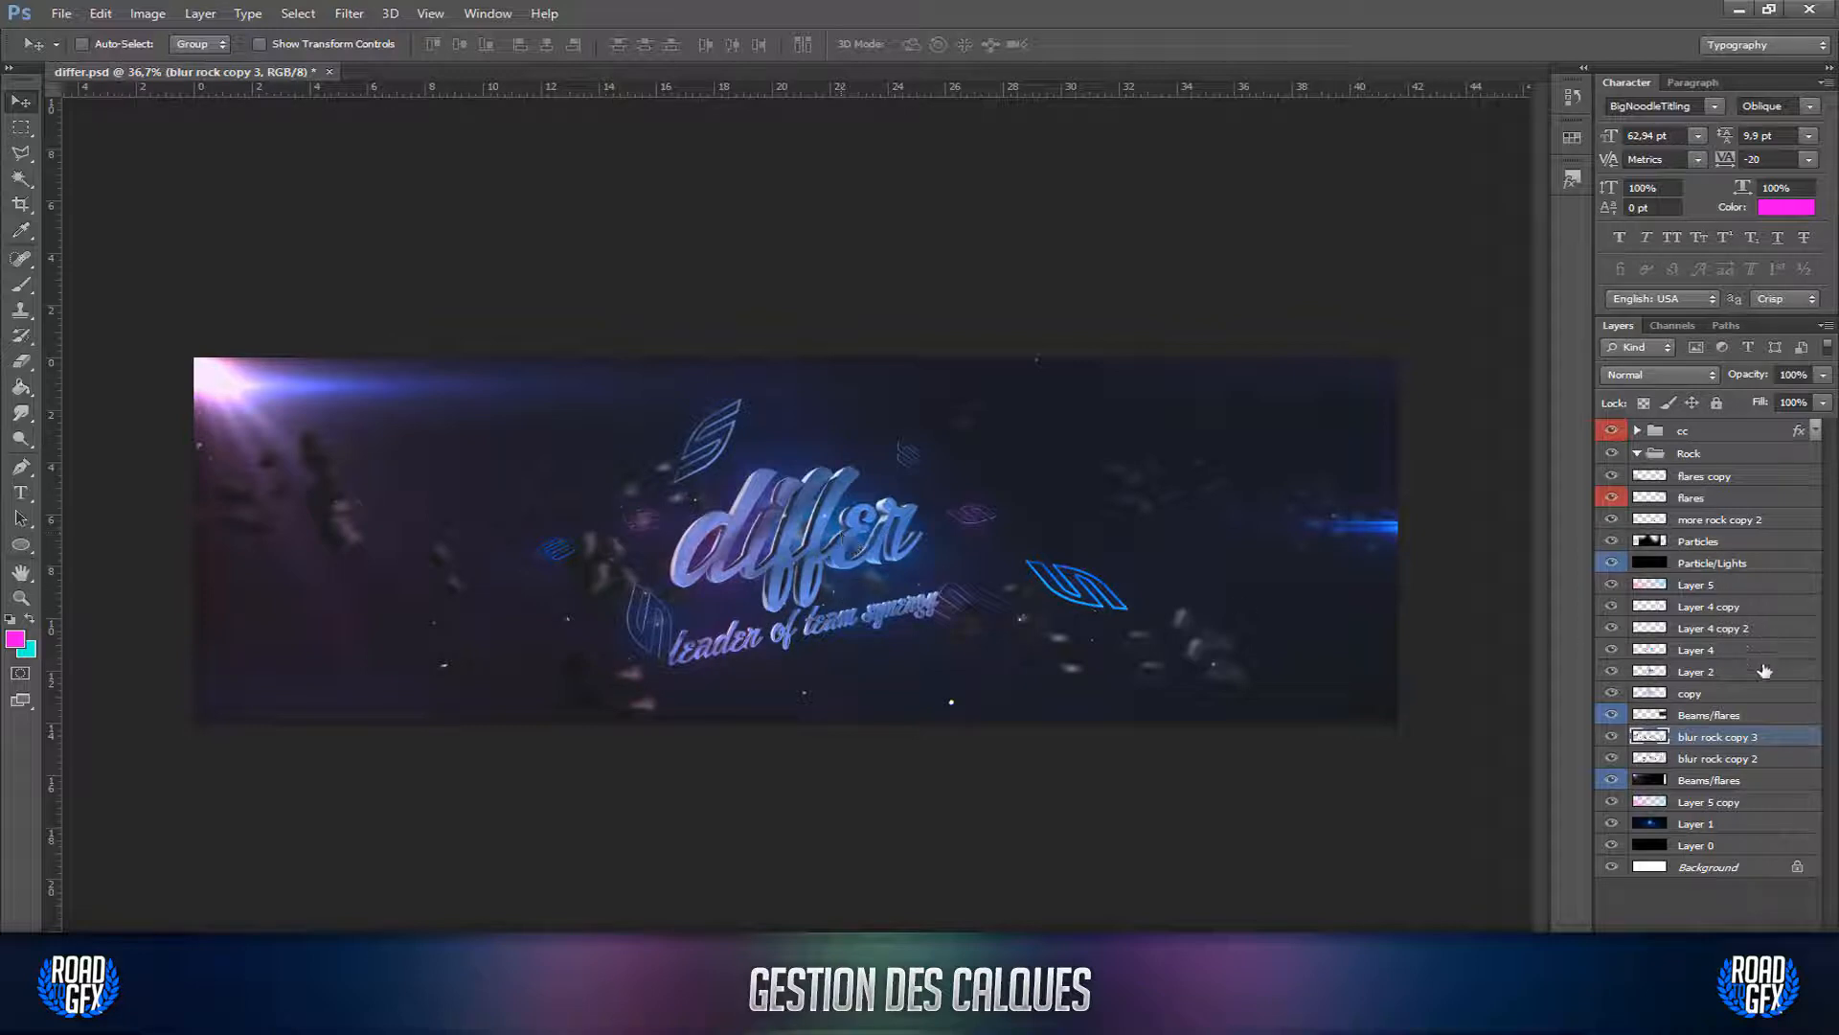
key(ctrl+z)
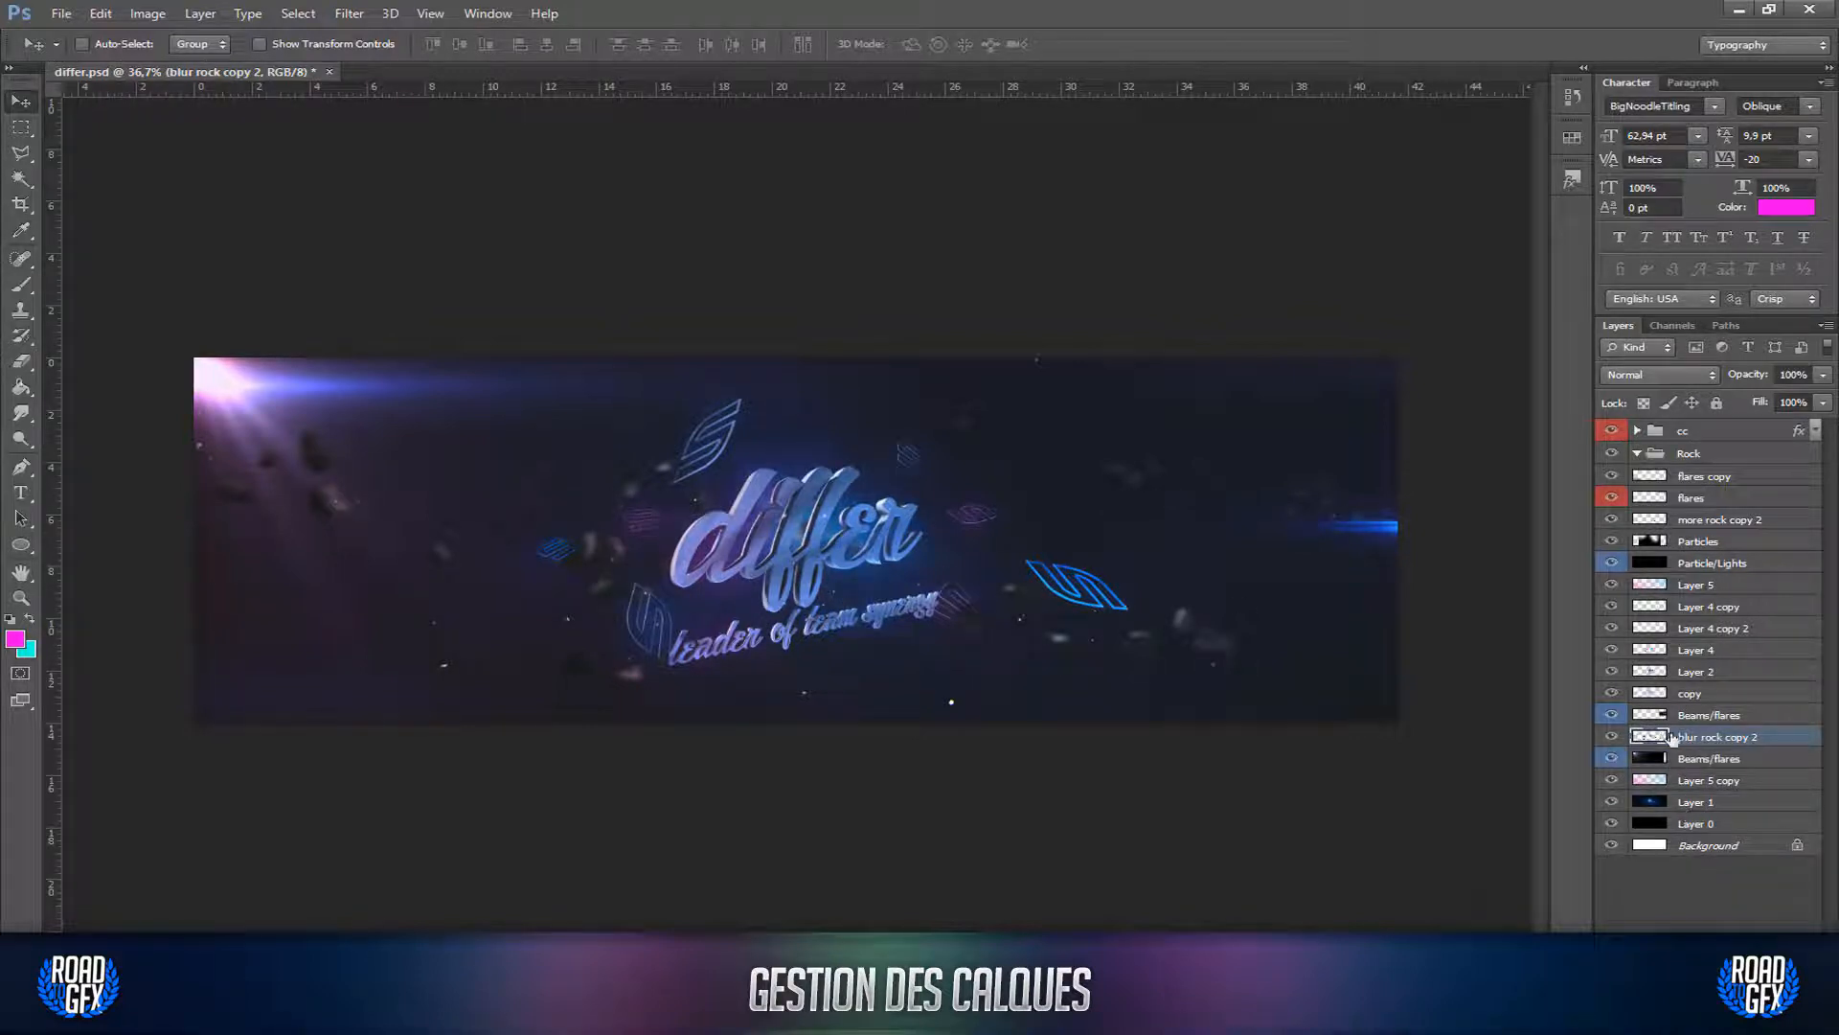
key(Delete)
scroll(757, 506, up, 2)
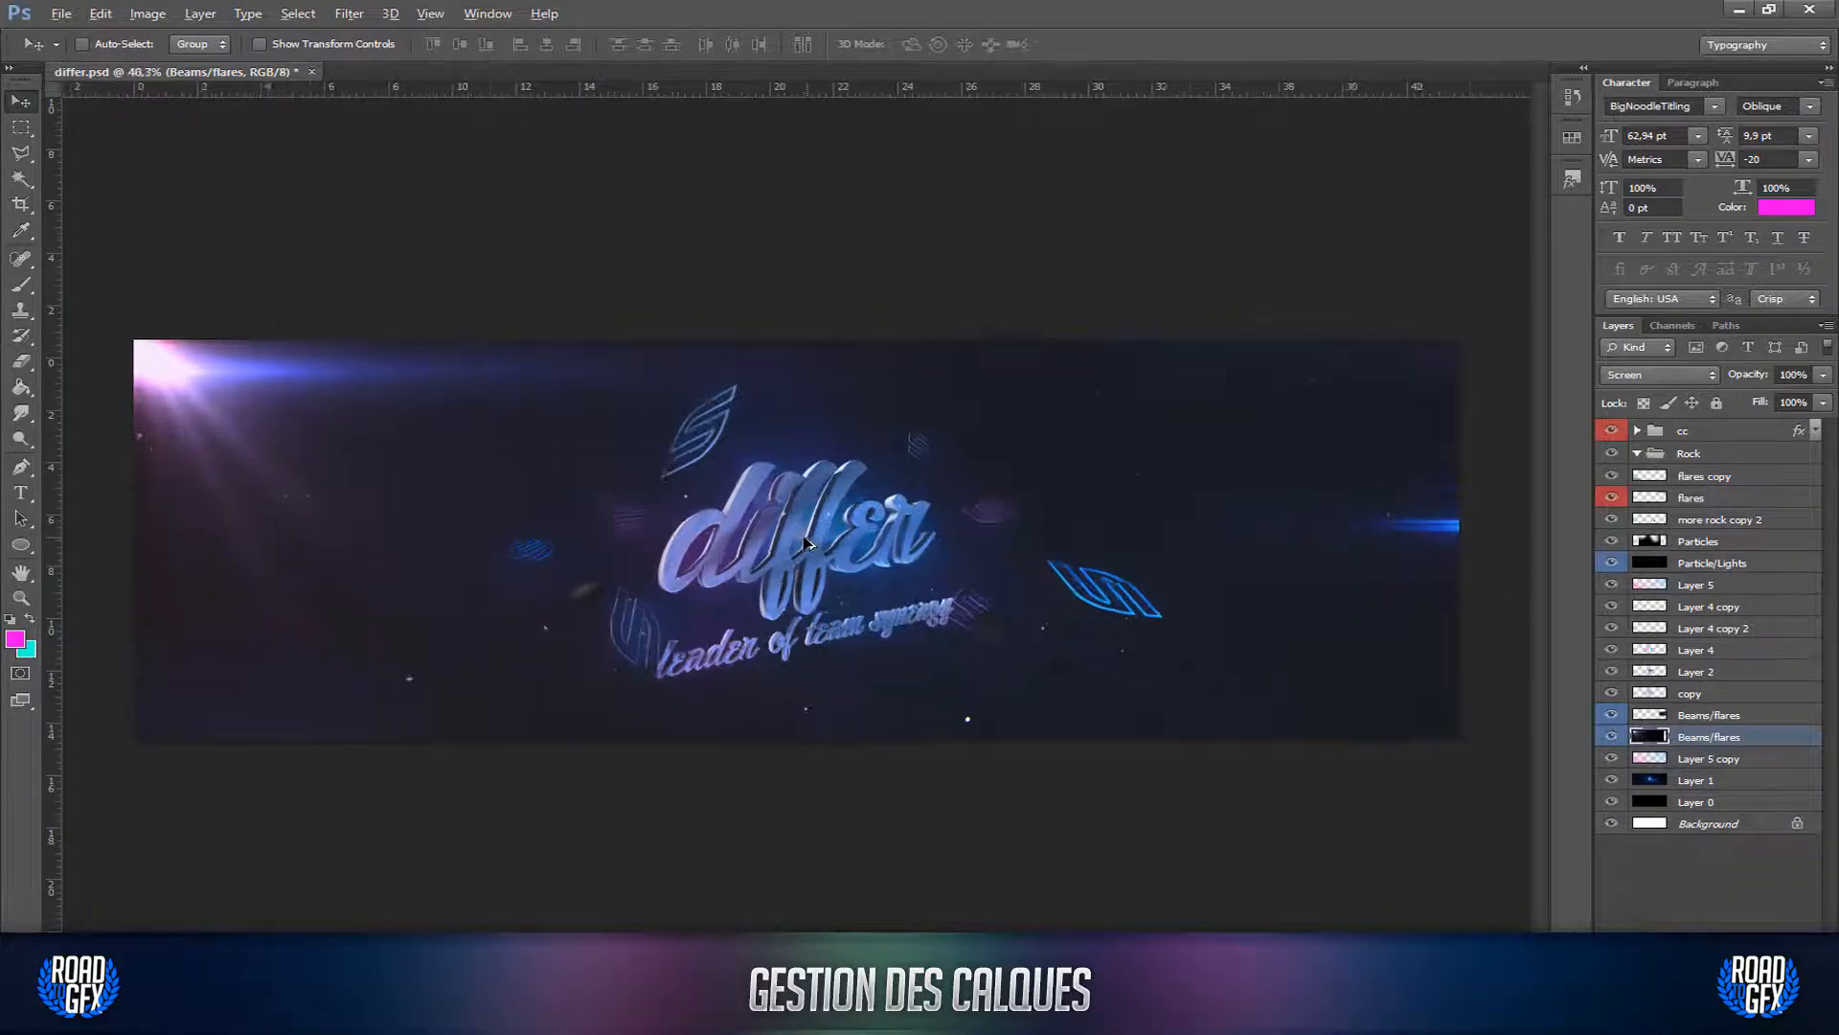
Step: Duplicate Layer 2 and place the copied differ lettering to the left of the original
click(1704, 653)
click(1694, 673)
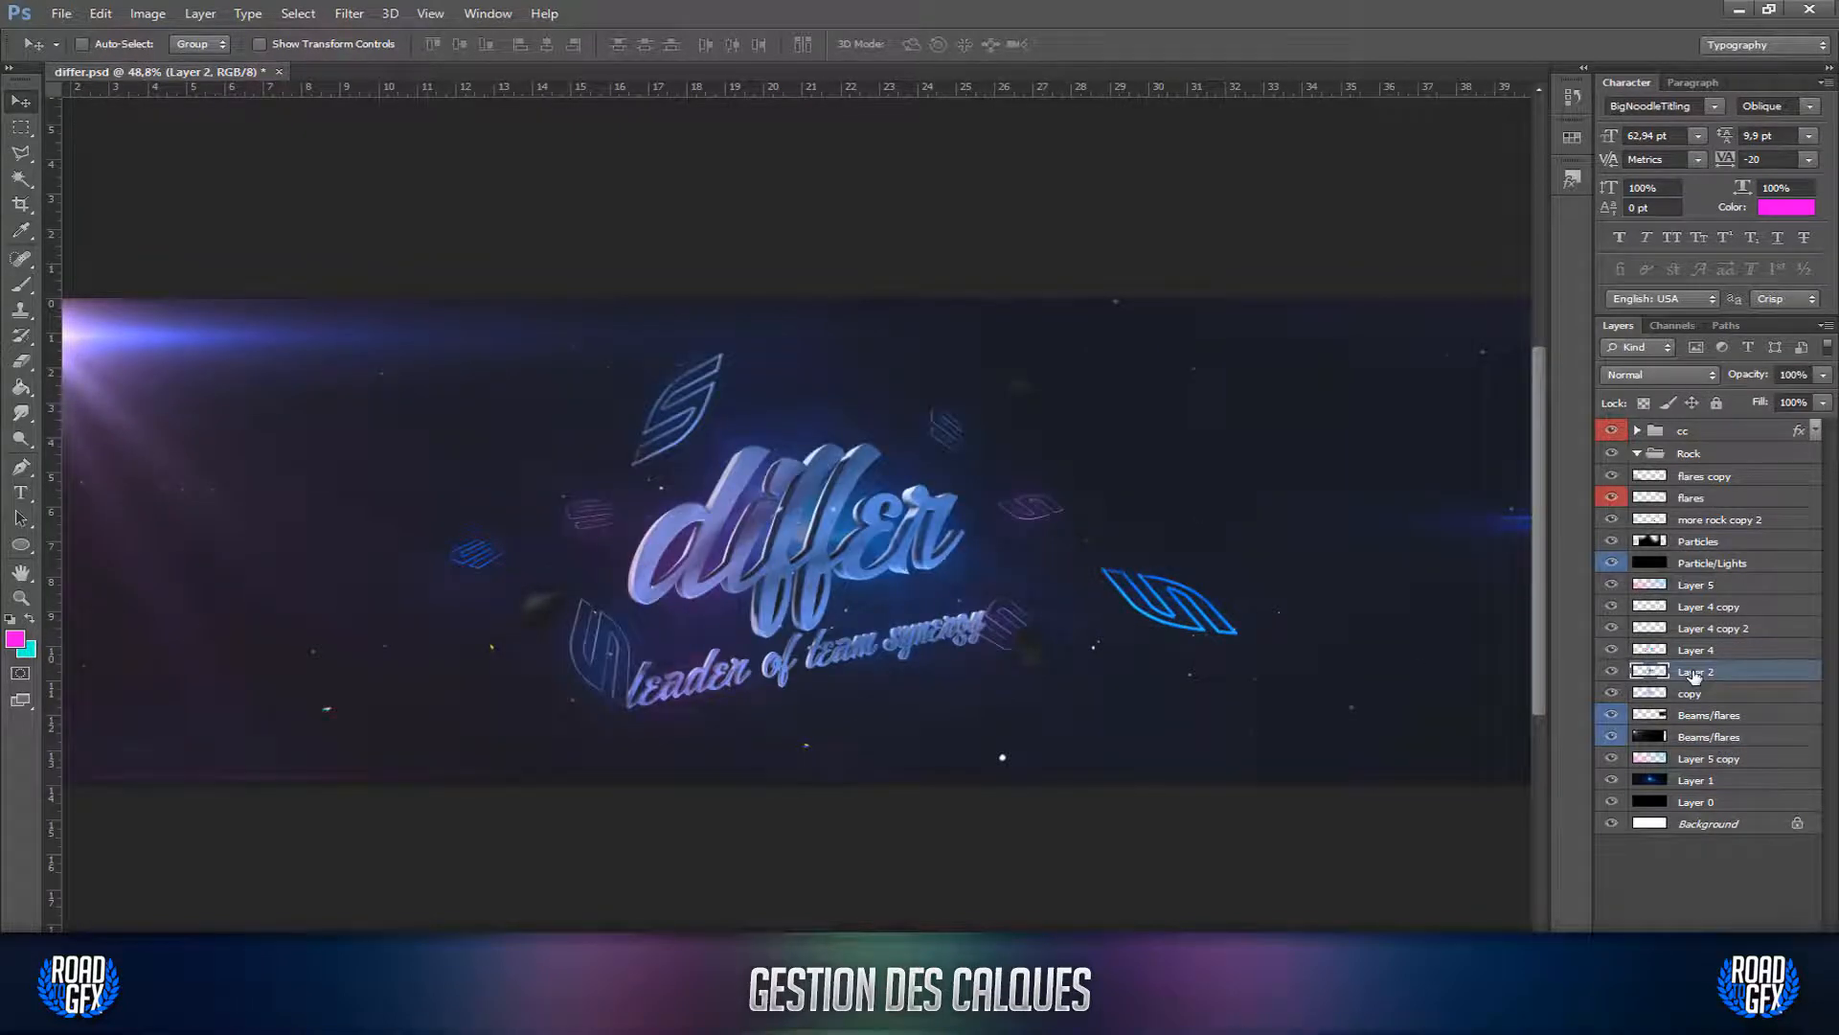
key(ctrl+j)
drag(1102, 598, 714, 613)
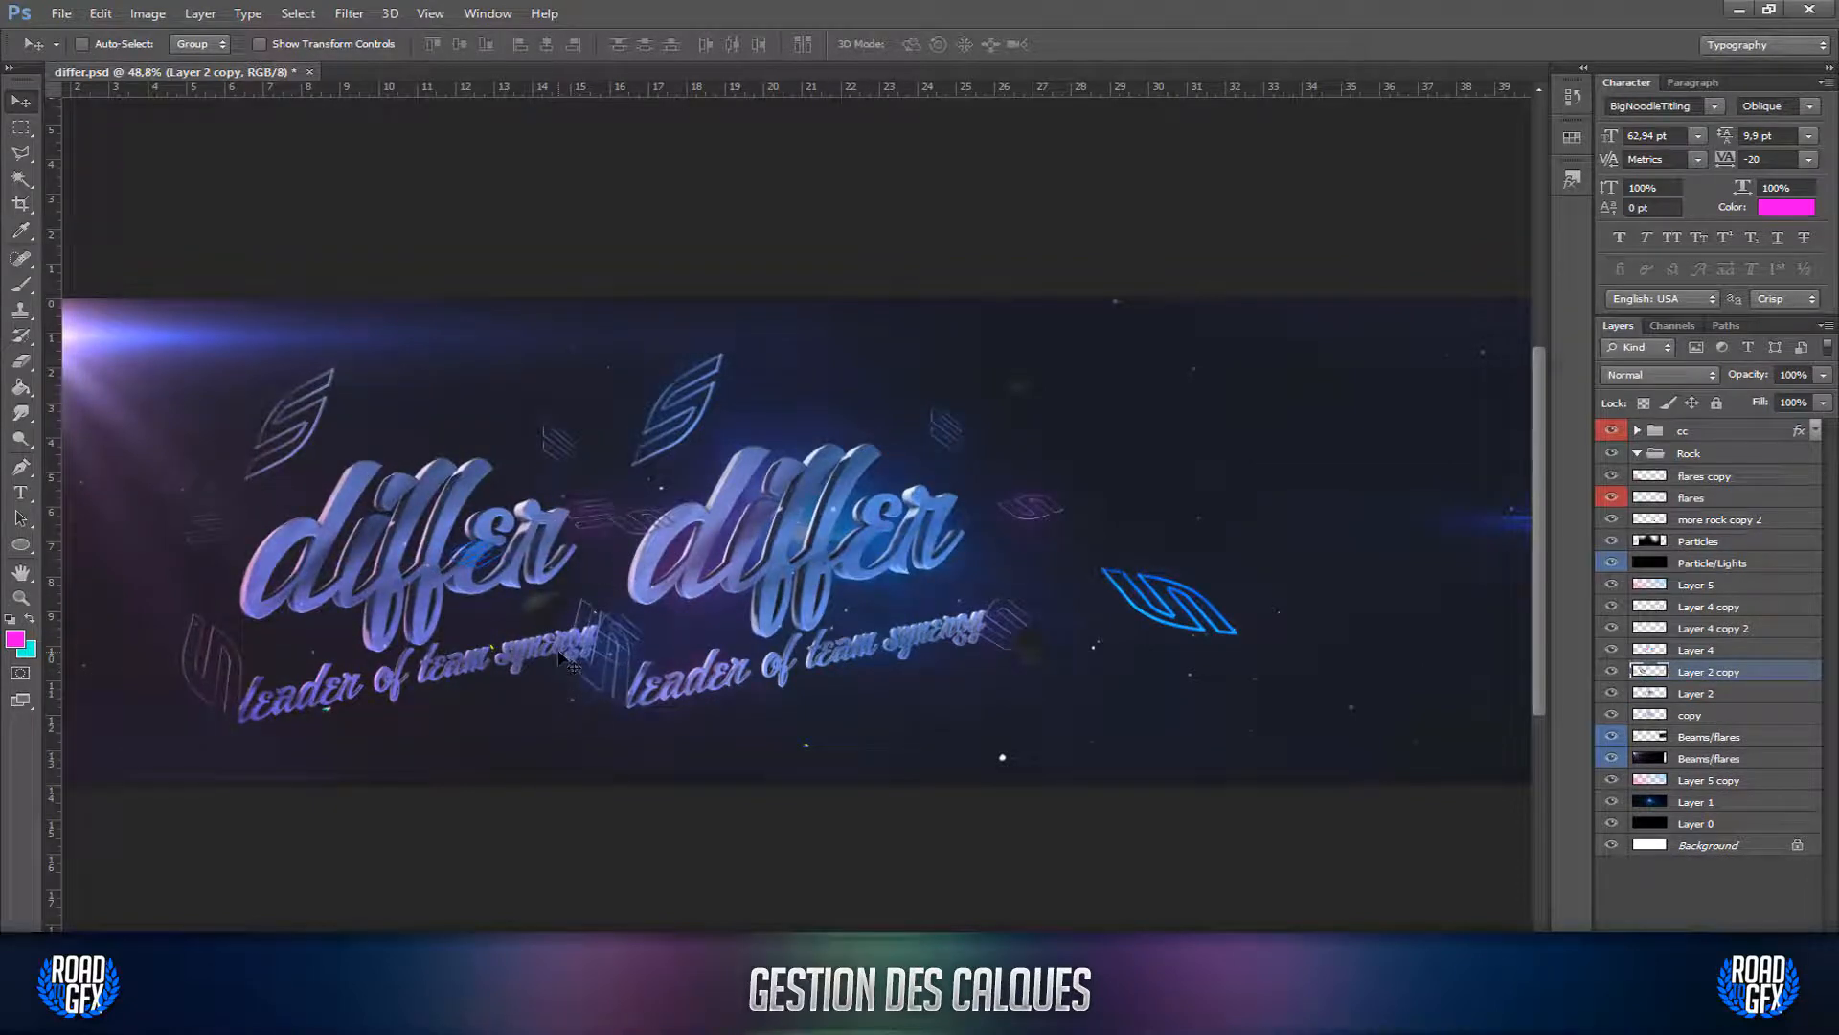
Step: Merge Layer 2 copy with Layer 2 and move the merged pair of letterings to the right across the banner
click(1702, 697)
click(1694, 673)
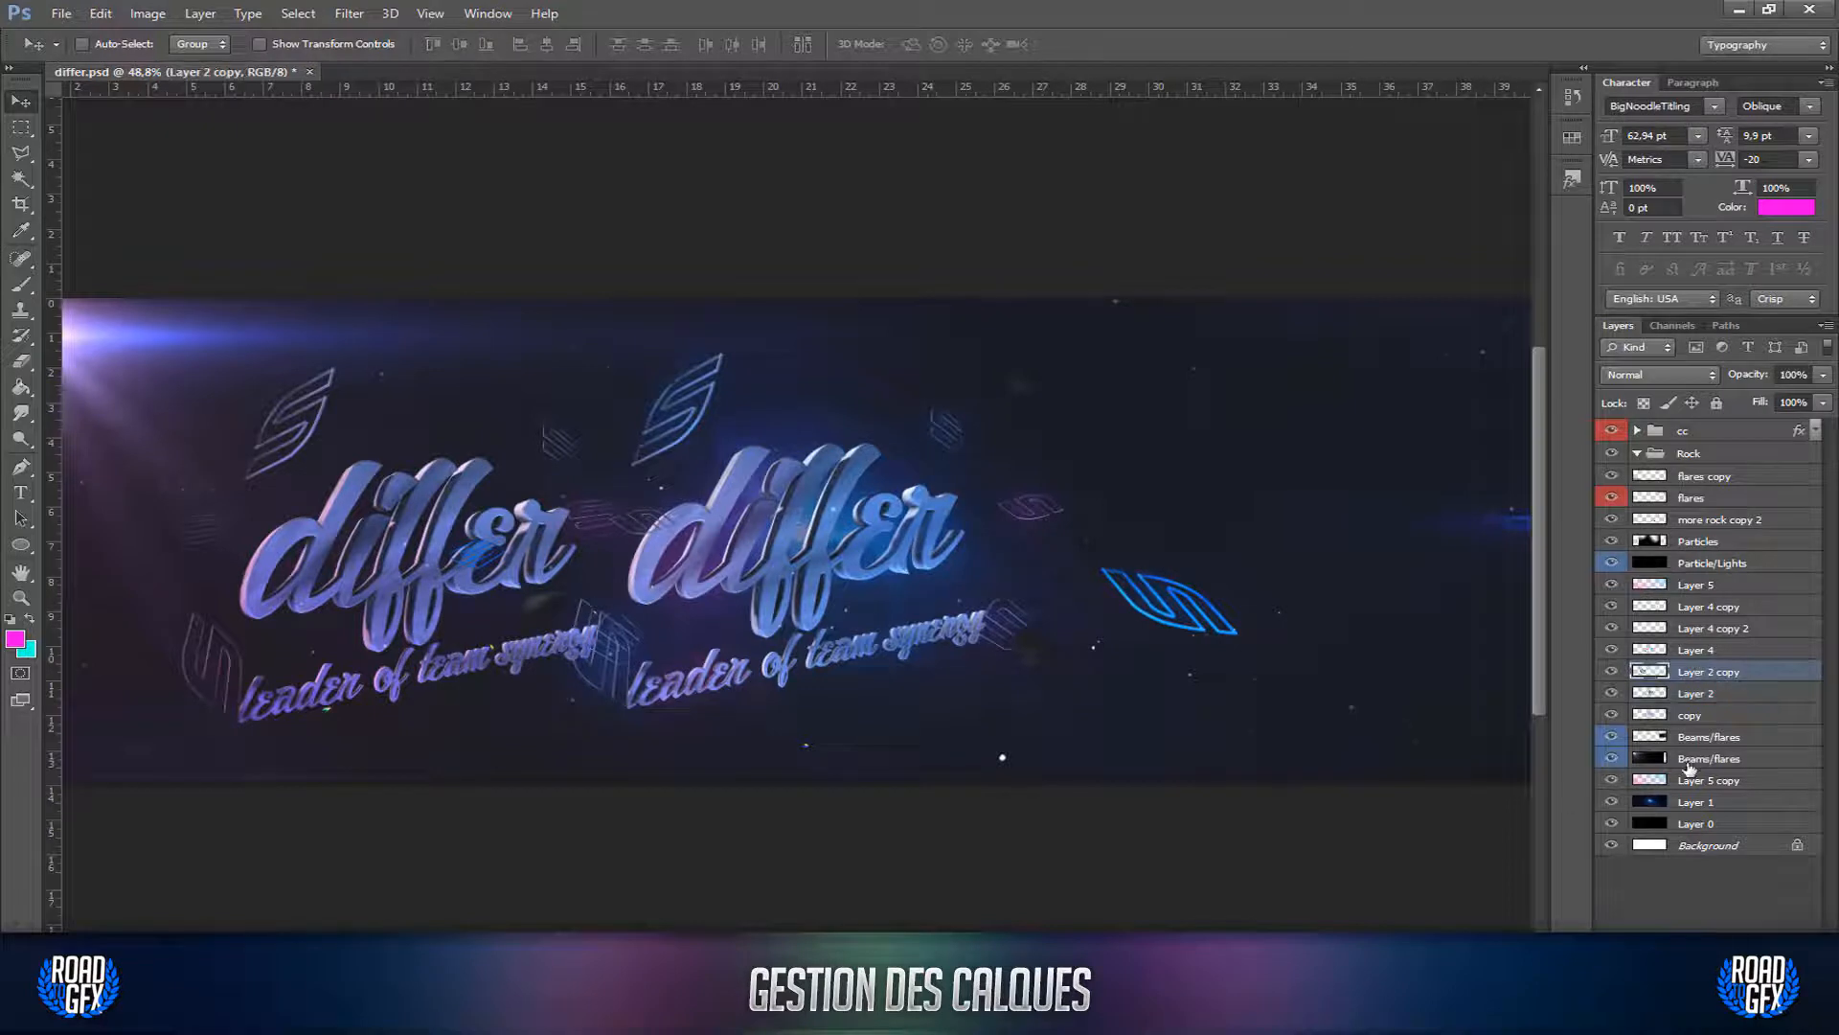
shift+click(1694, 691)
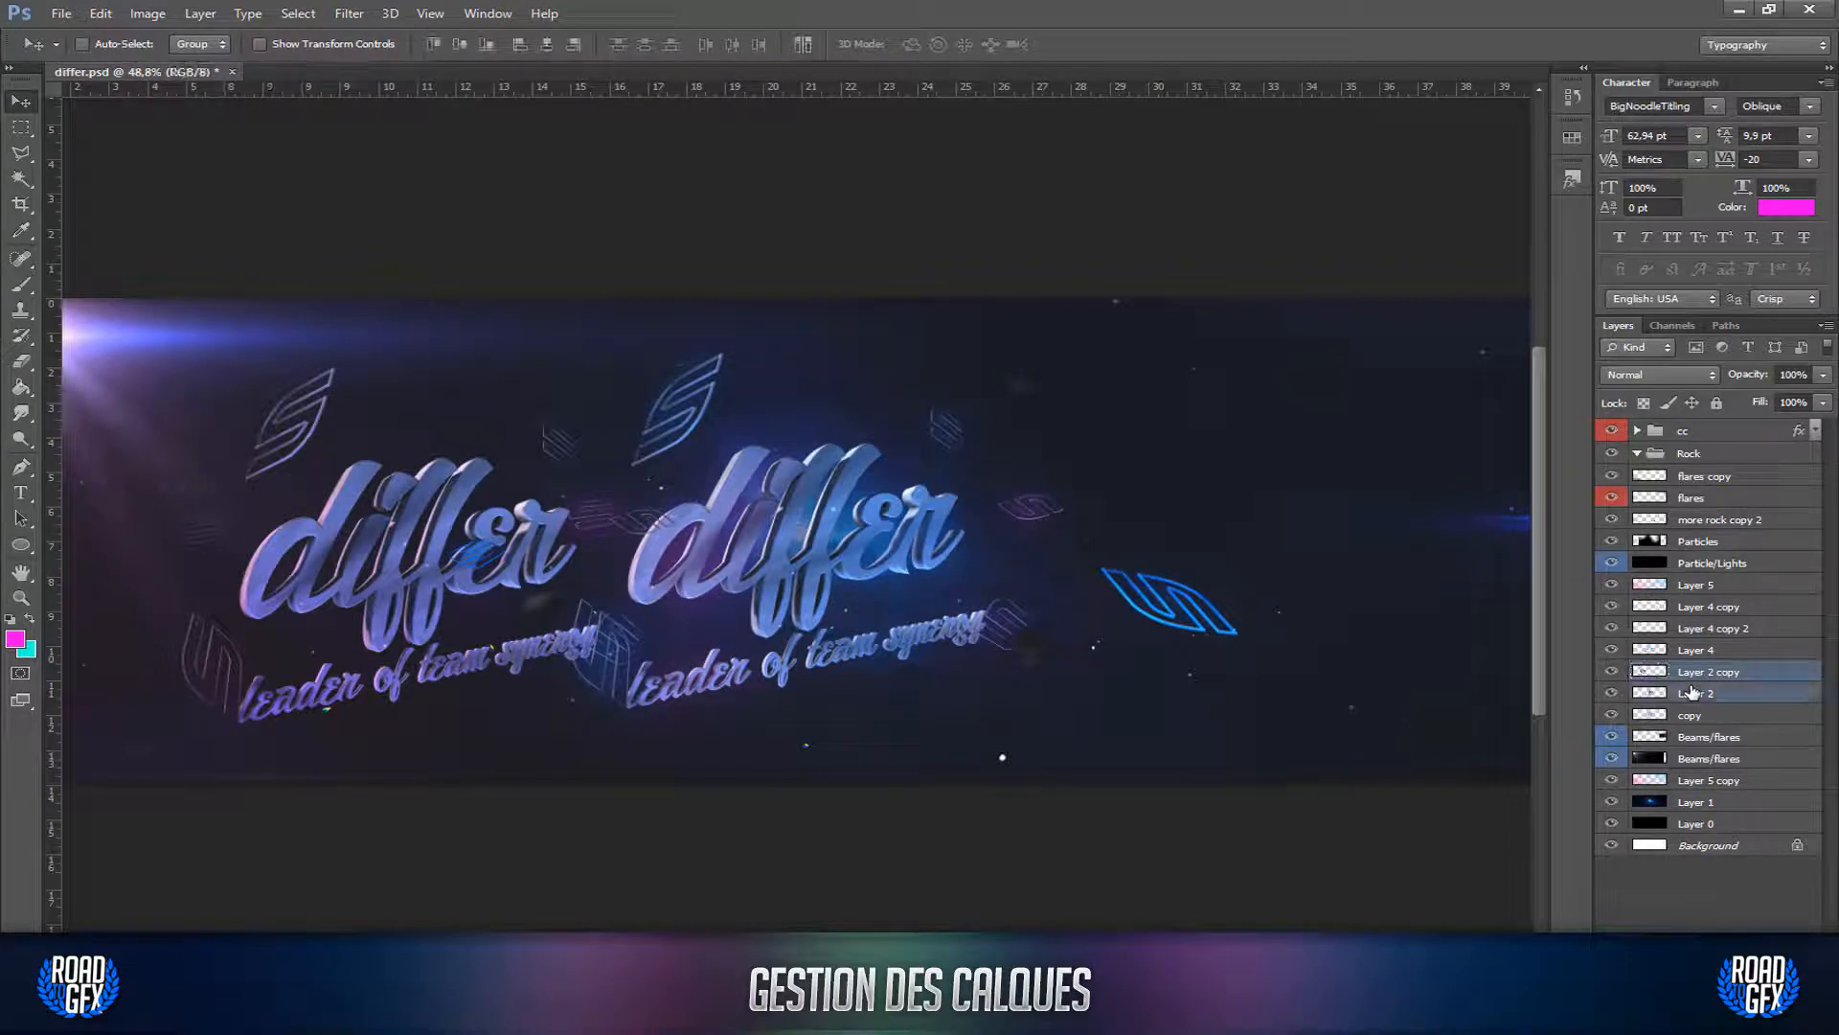
key(ctrl+e)
drag(756, 596, 922, 560)
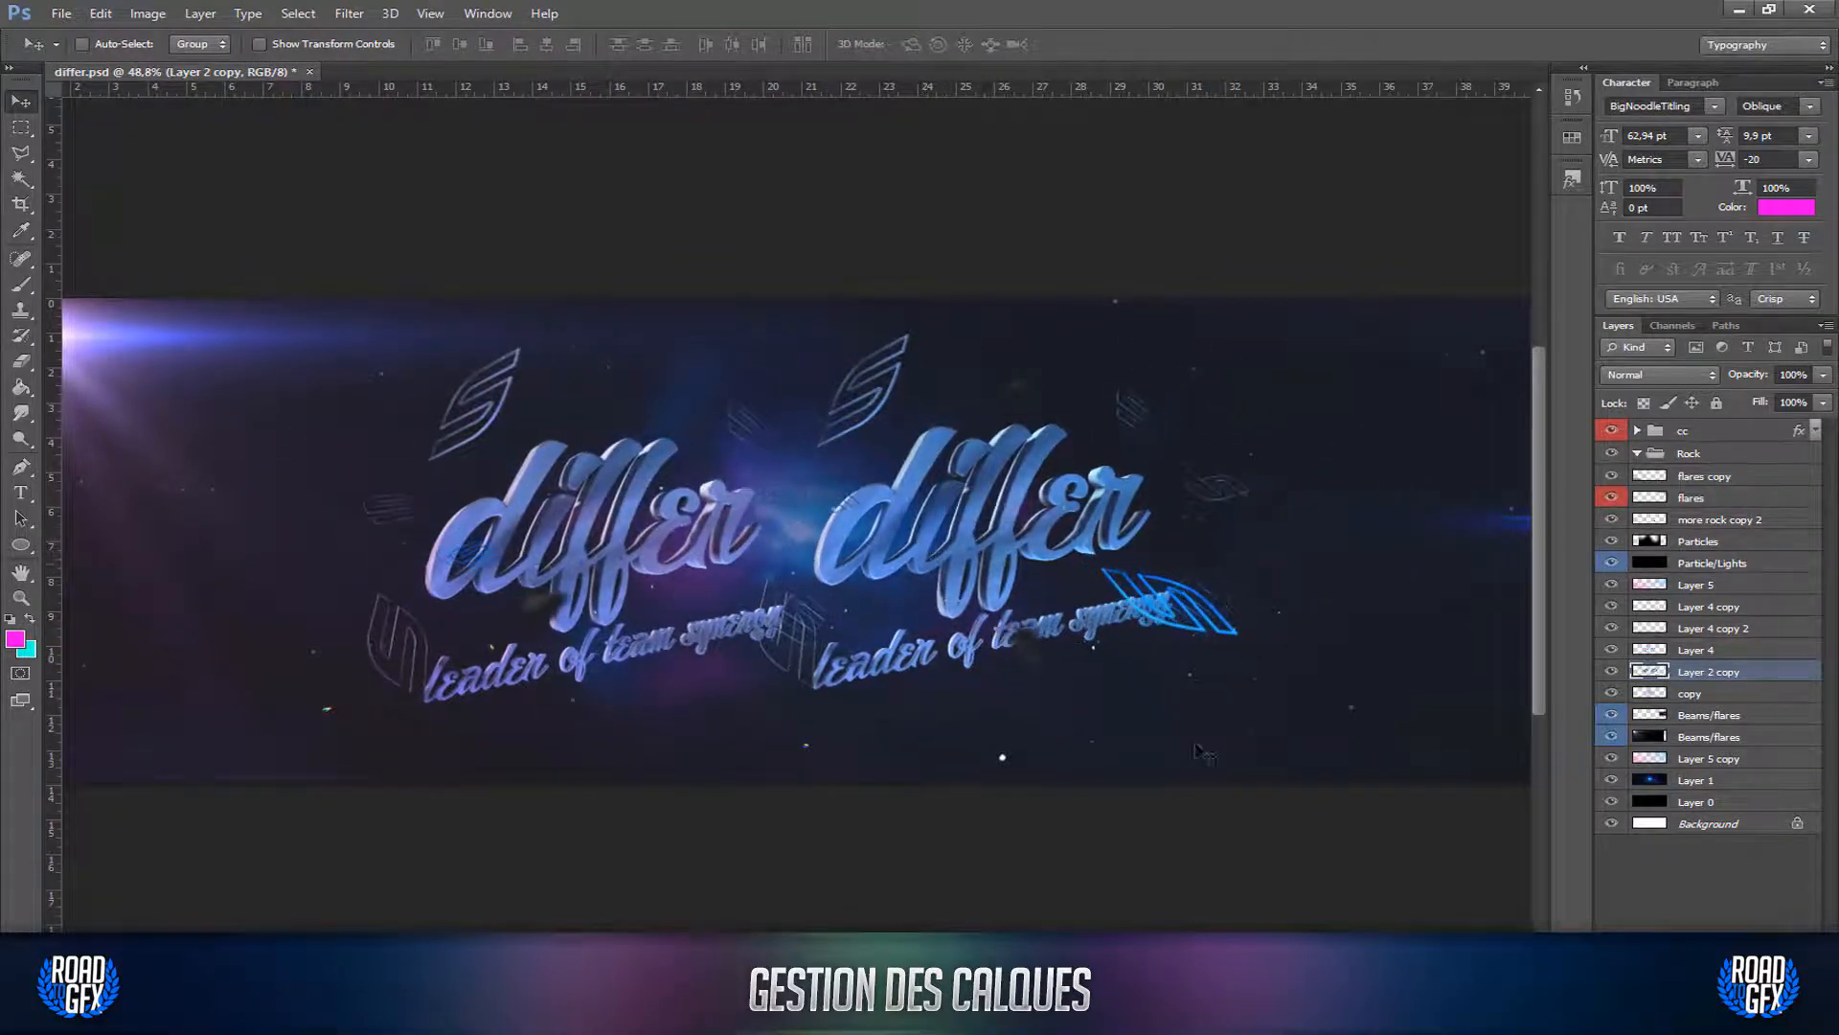
Step: Merge all layers from flares copy down to Layer 0 into one and move the merged image up and to the right
click(1701, 476)
scroll(1047, 666, down, 1)
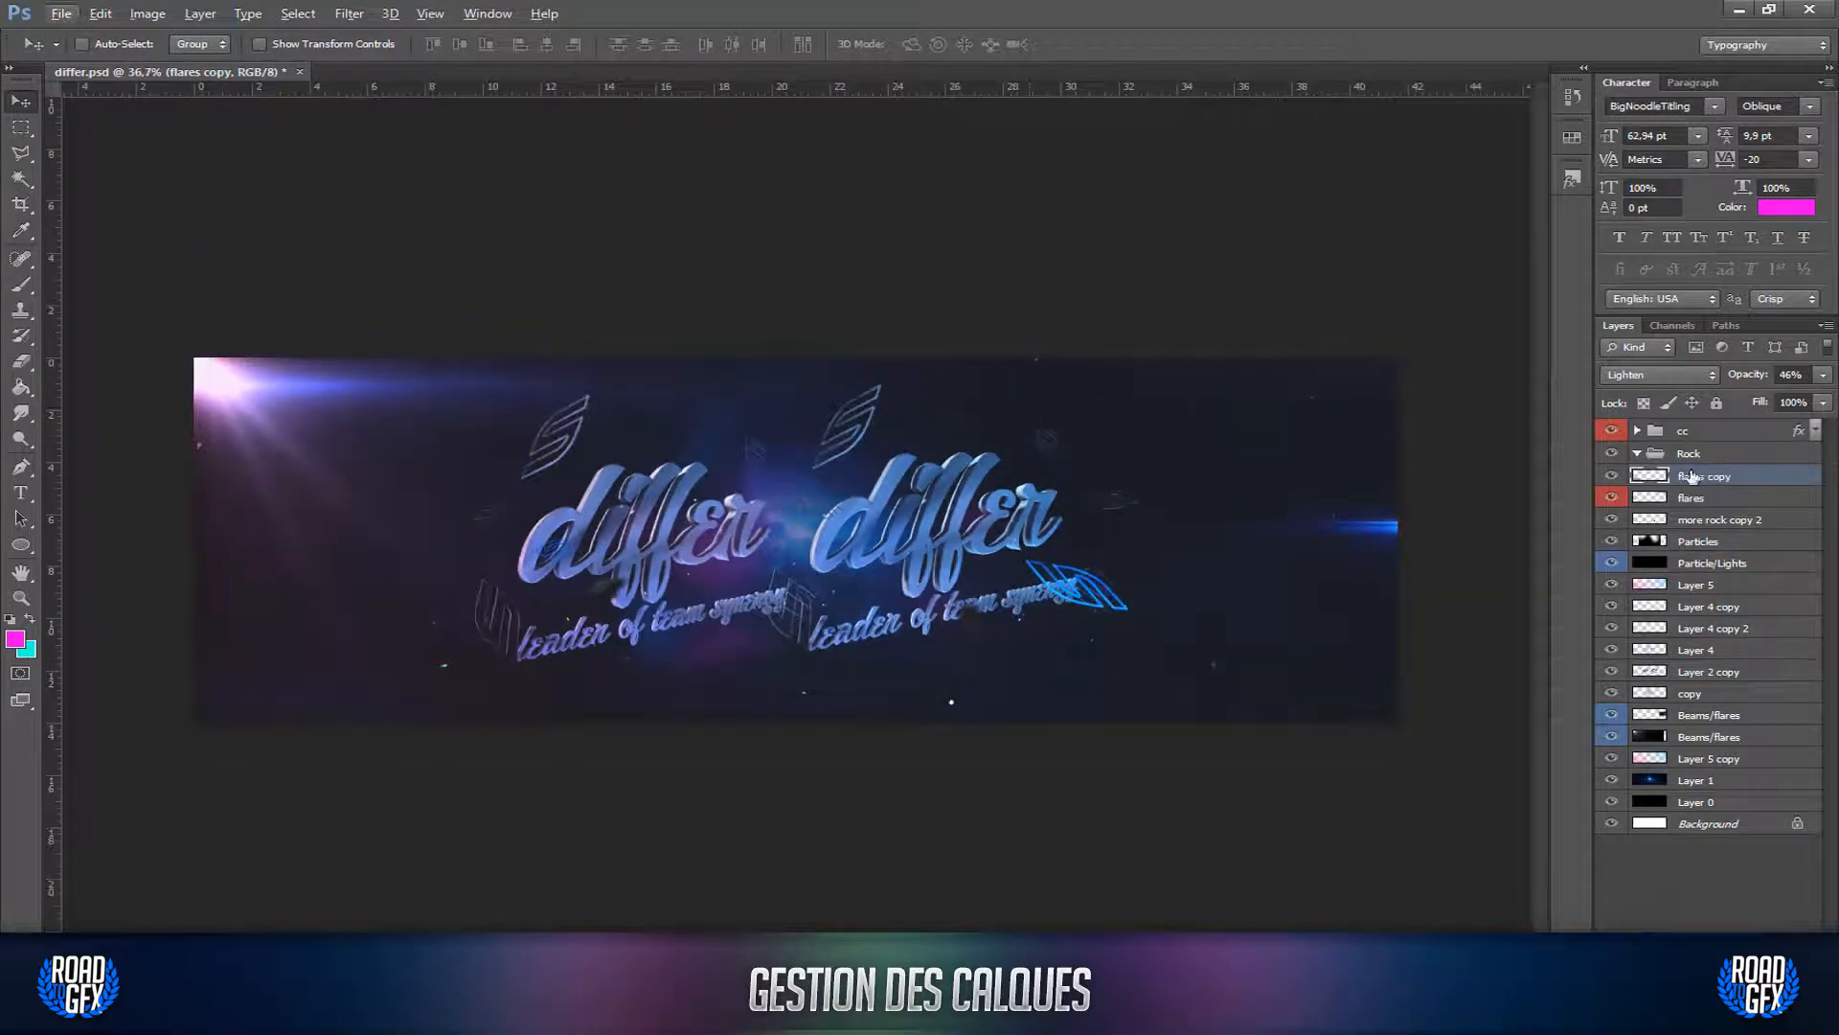
shift+click(1715, 801)
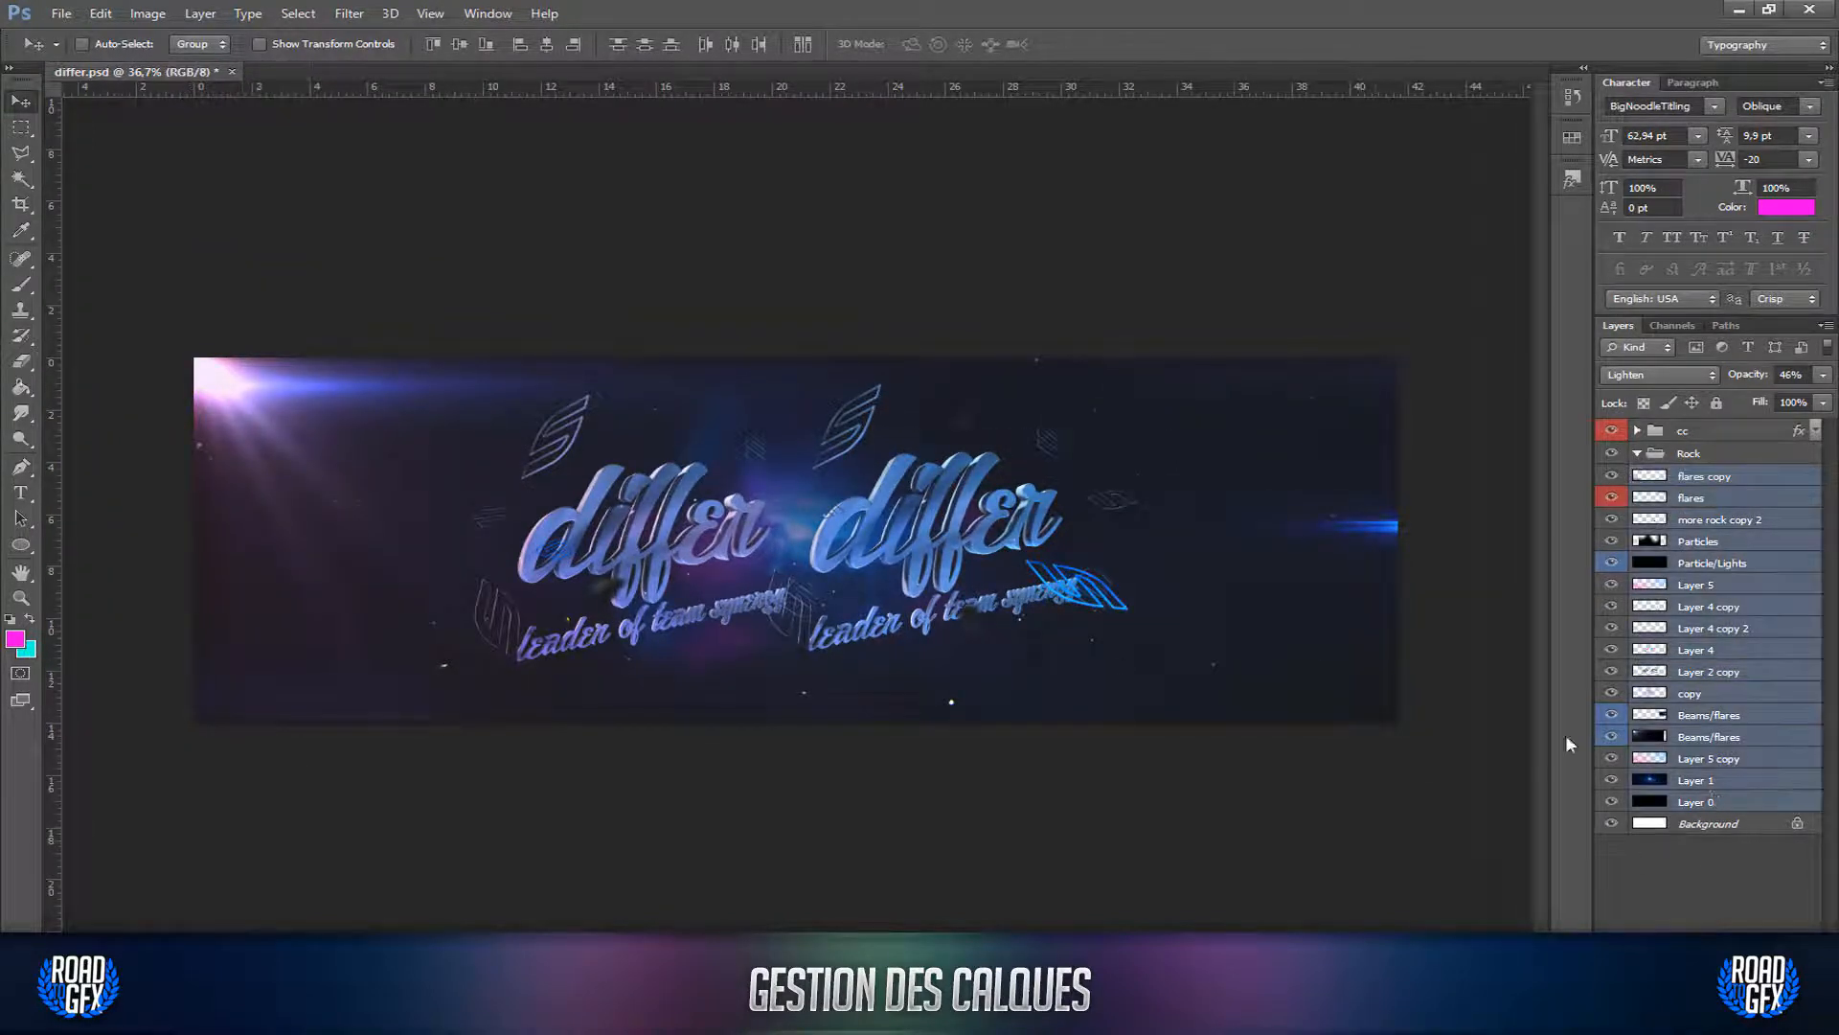
key(ctrl+e)
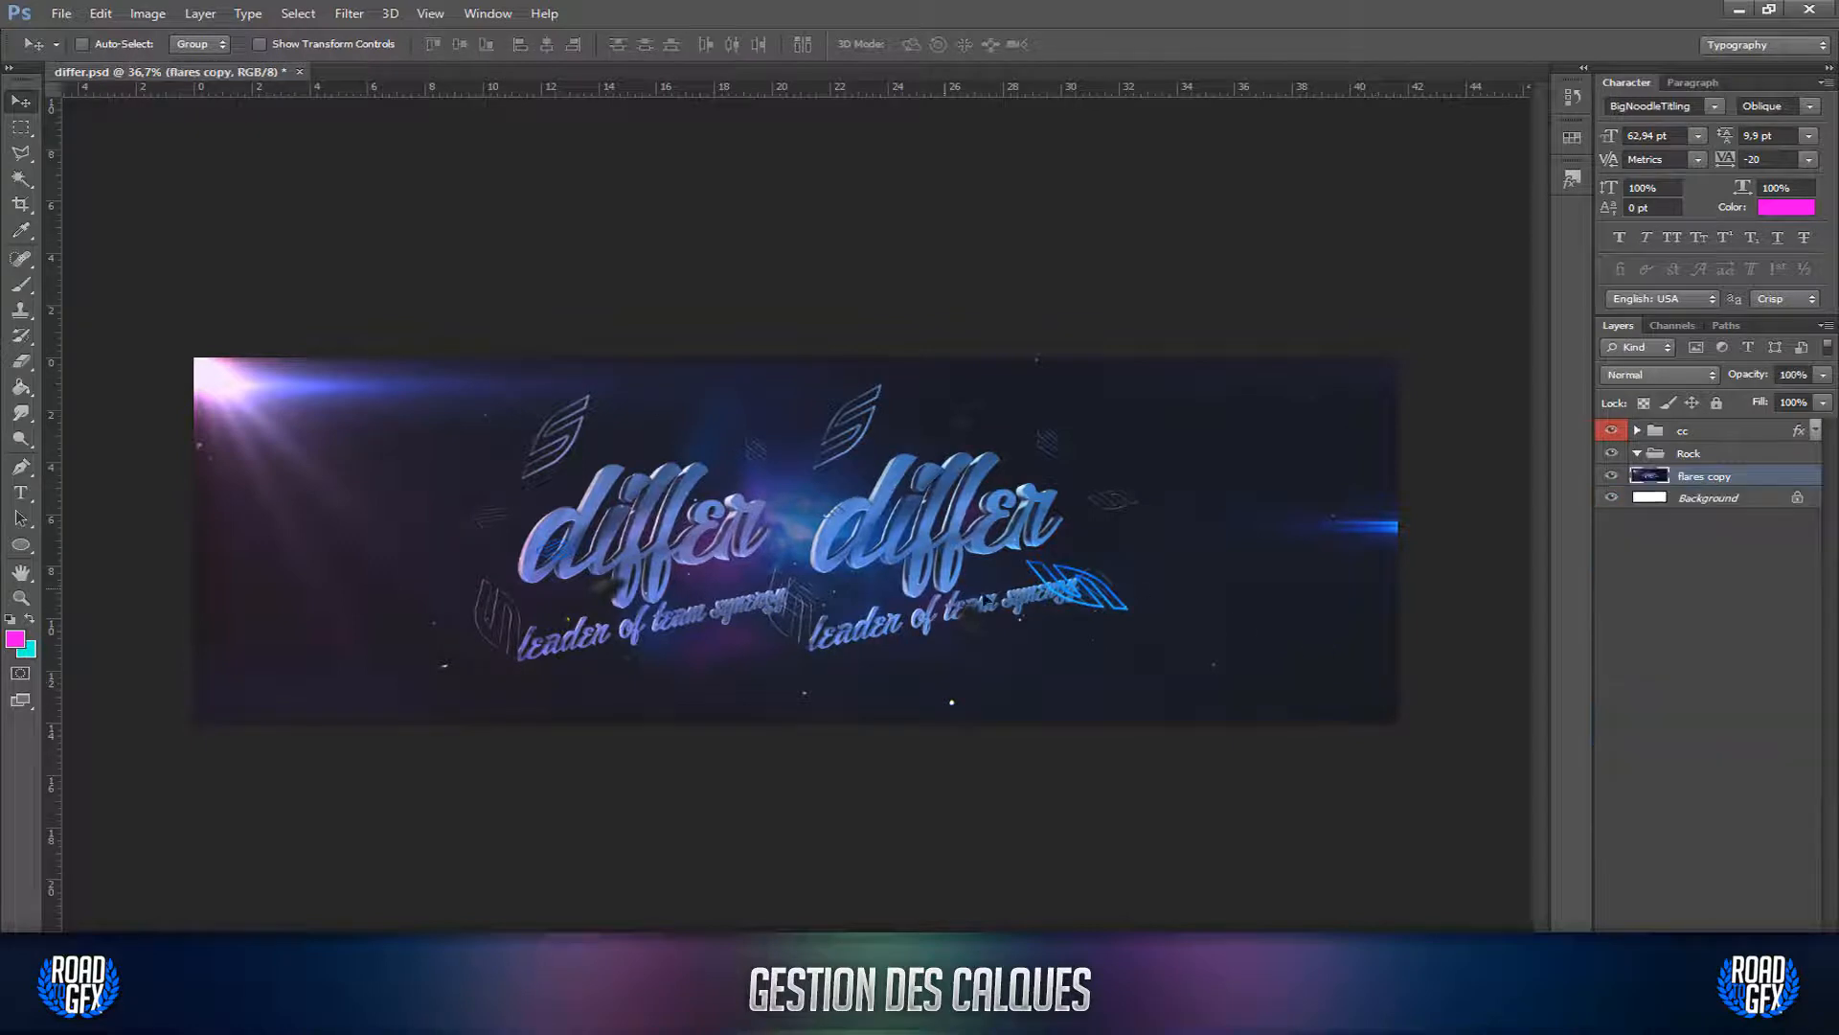
drag(973, 556, 1092, 450)
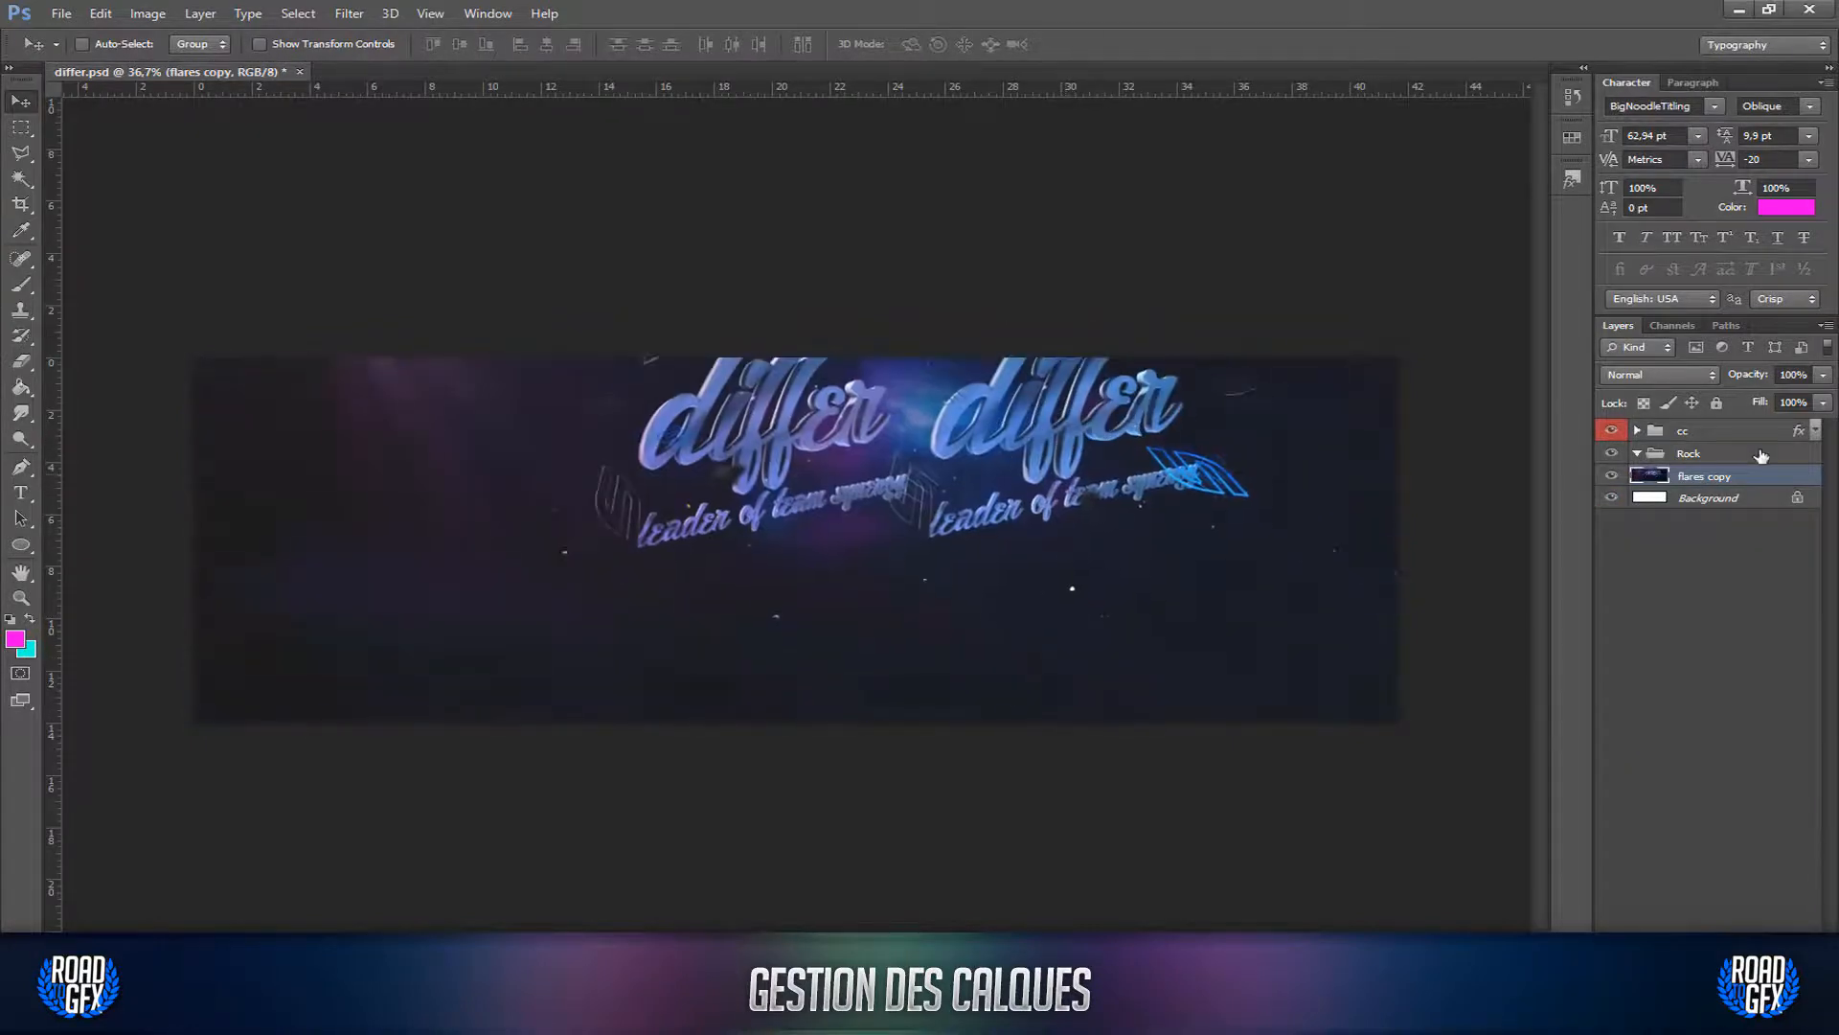
Step: Toggle the merged layer's visibility and undo back to the separate layers before the large merge
click(1612, 475)
click(1613, 475)
key(ctrl+alt+z)
key(ctrl+alt+z)
key(ctrl+alt+z)
key(ctrl+alt+z)
key(ctrl+alt+z)
key(ctrl+alt+z)
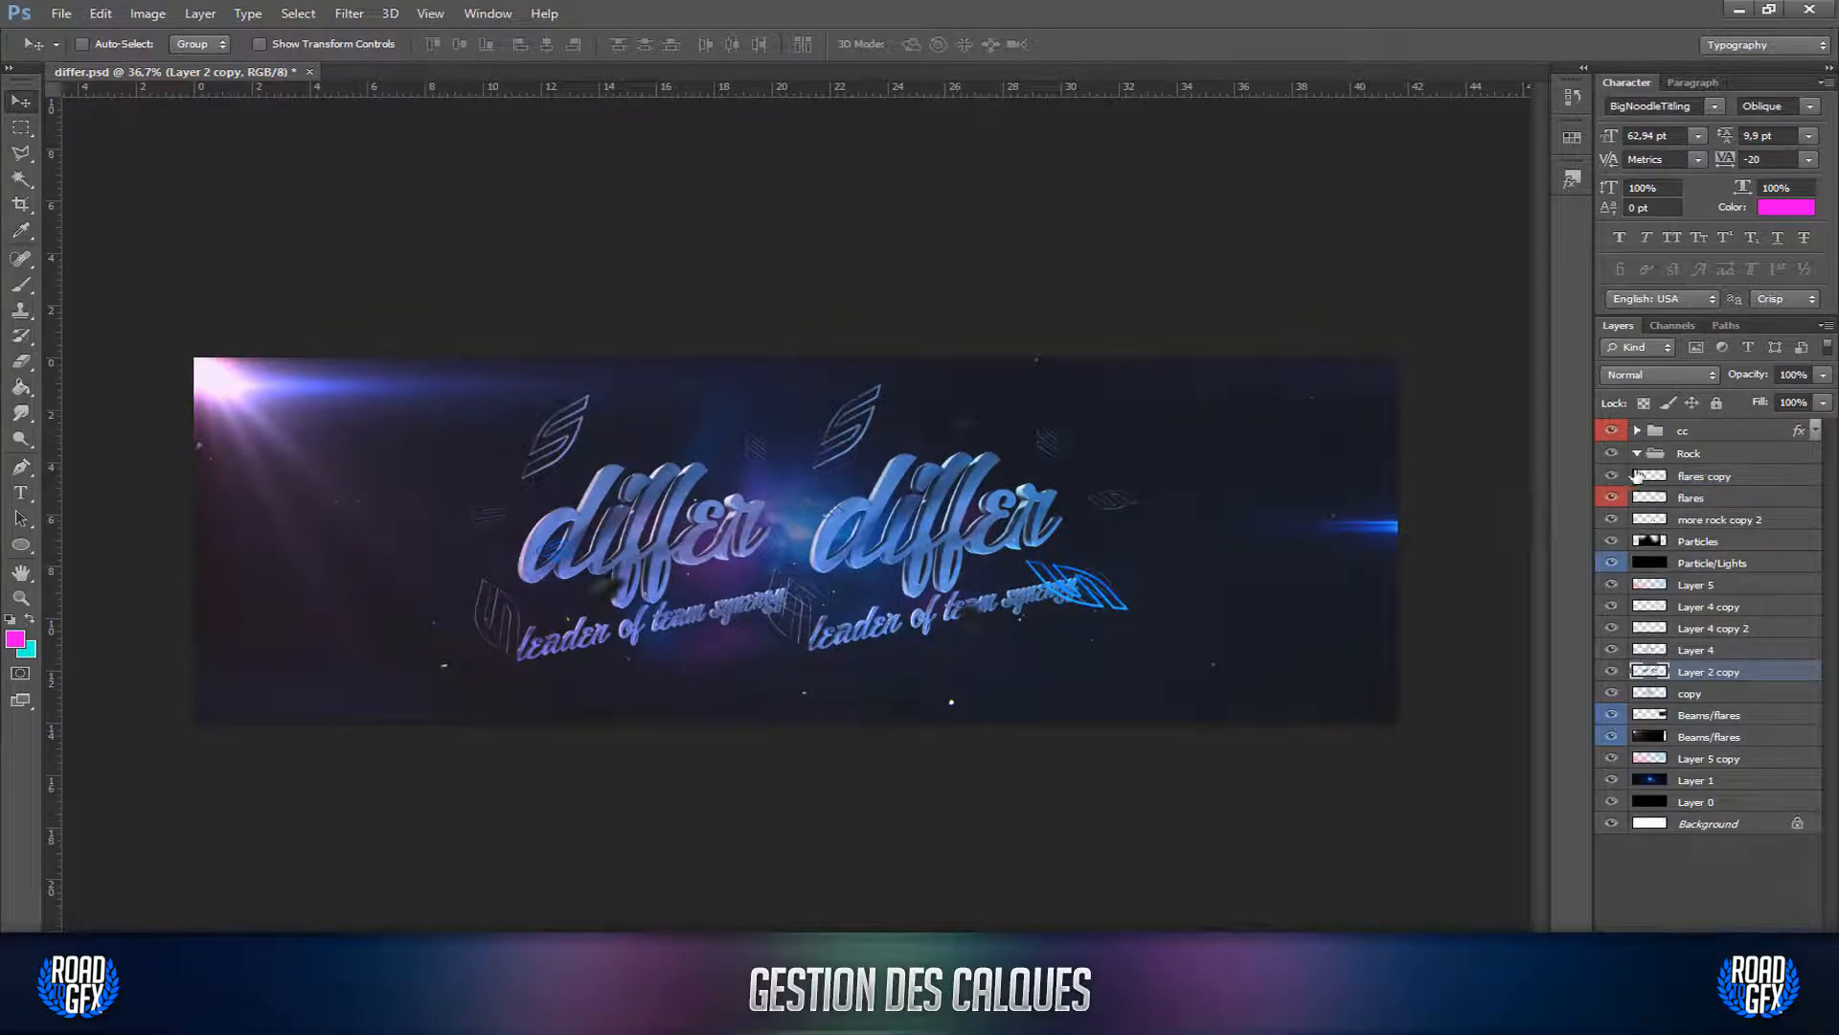
Step: Select the flares copy, Layer 5, Layer 4, copy, lower Beams/flares and Layer 1 layers together and delete them
click(1670, 476)
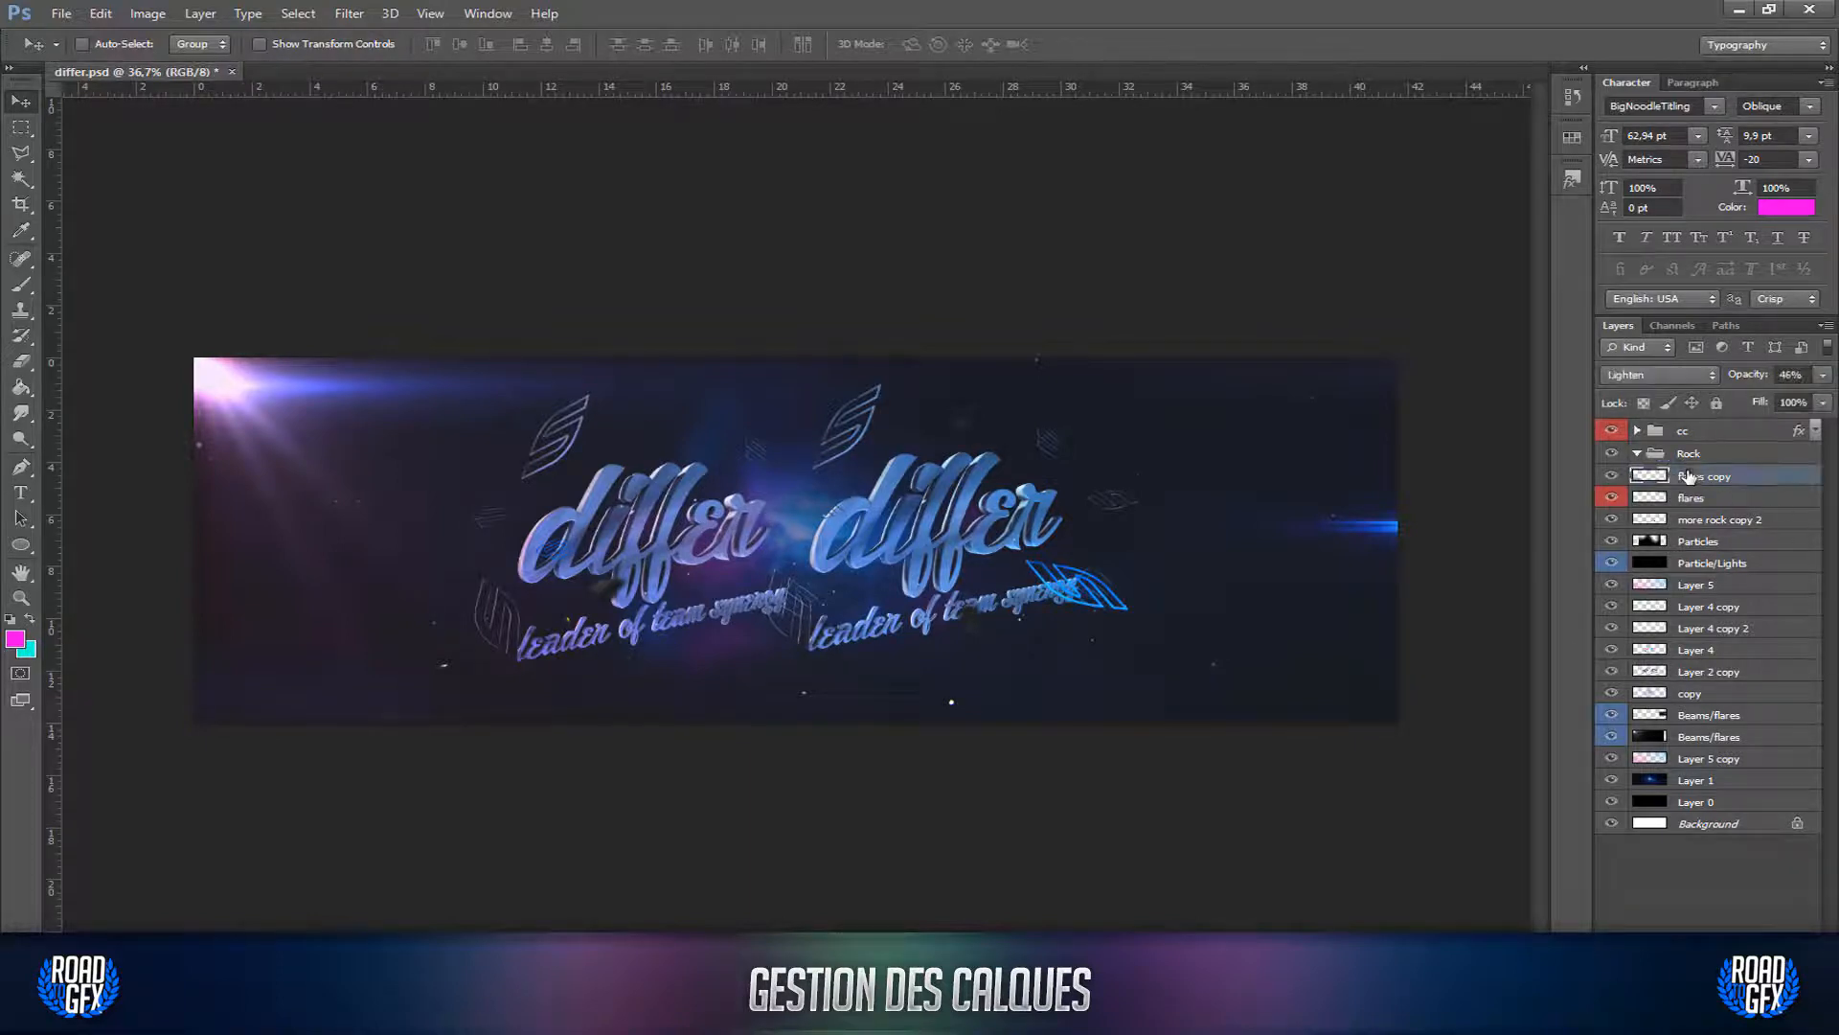
ctrl+click(1693, 586)
ctrl+click(1697, 651)
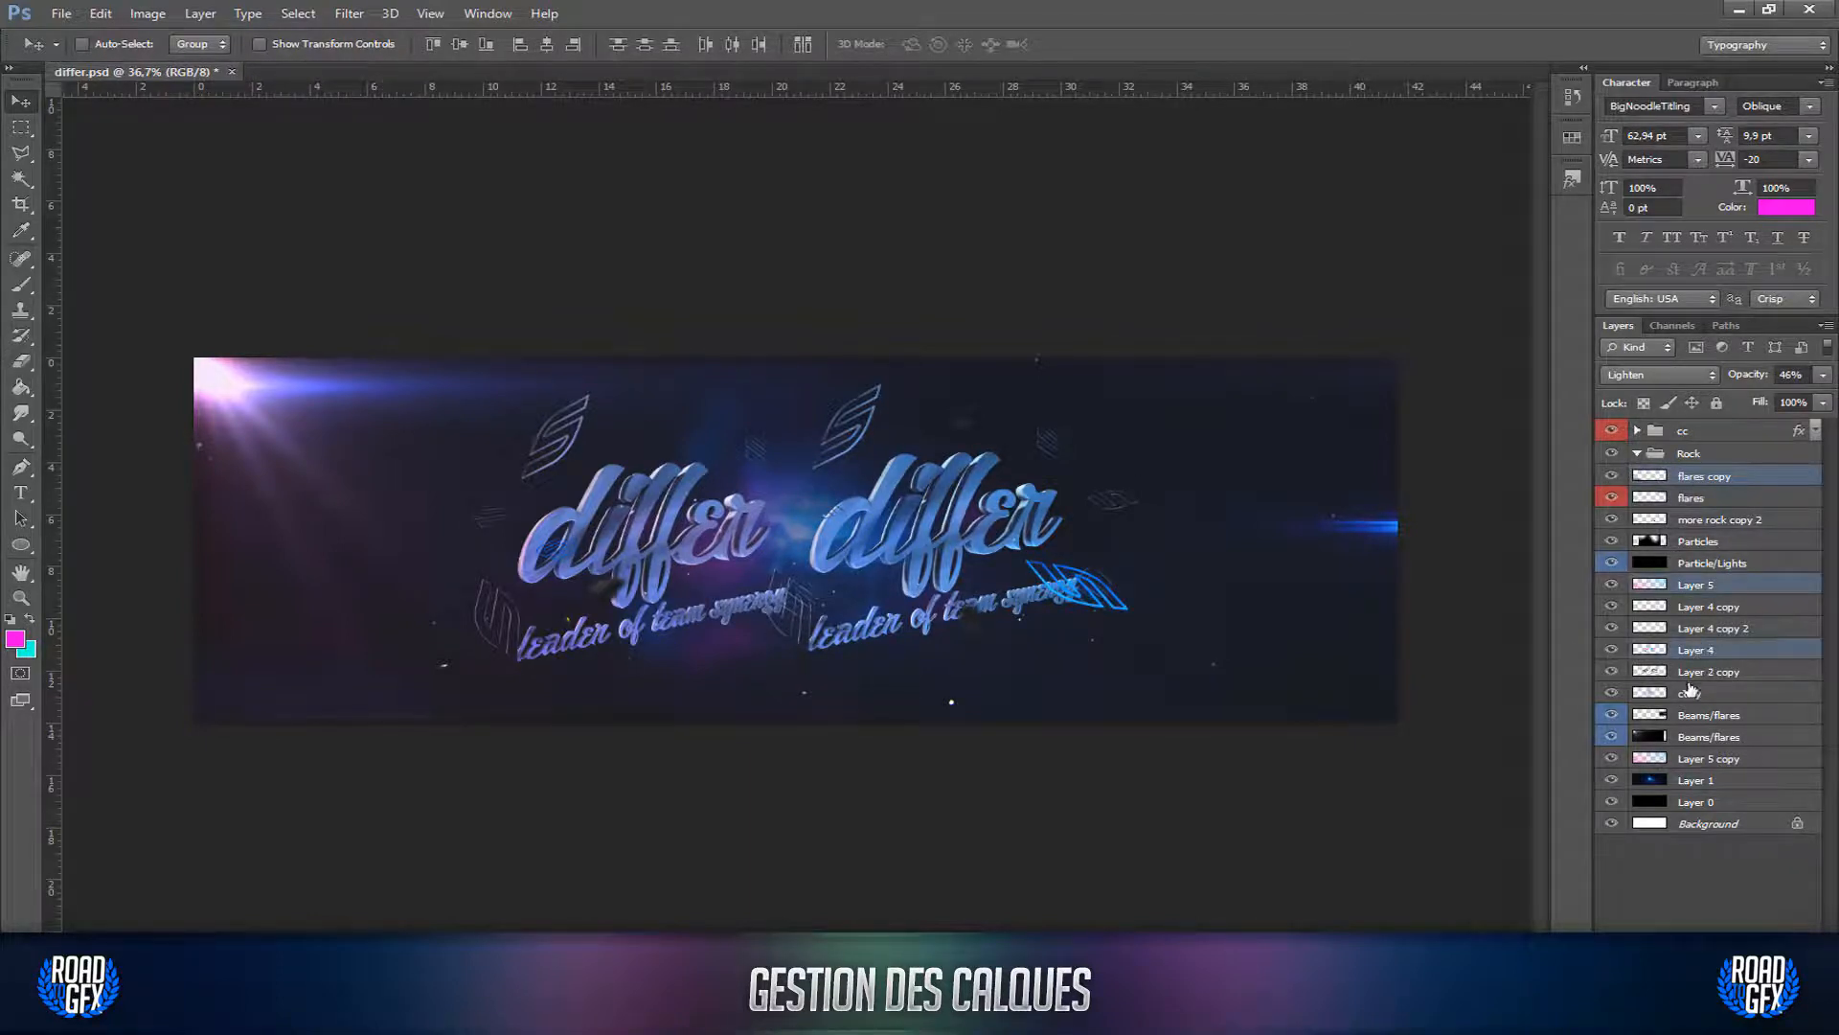
ctrl+click(1691, 693)
ctrl+click(1705, 737)
ctrl+click(1696, 779)
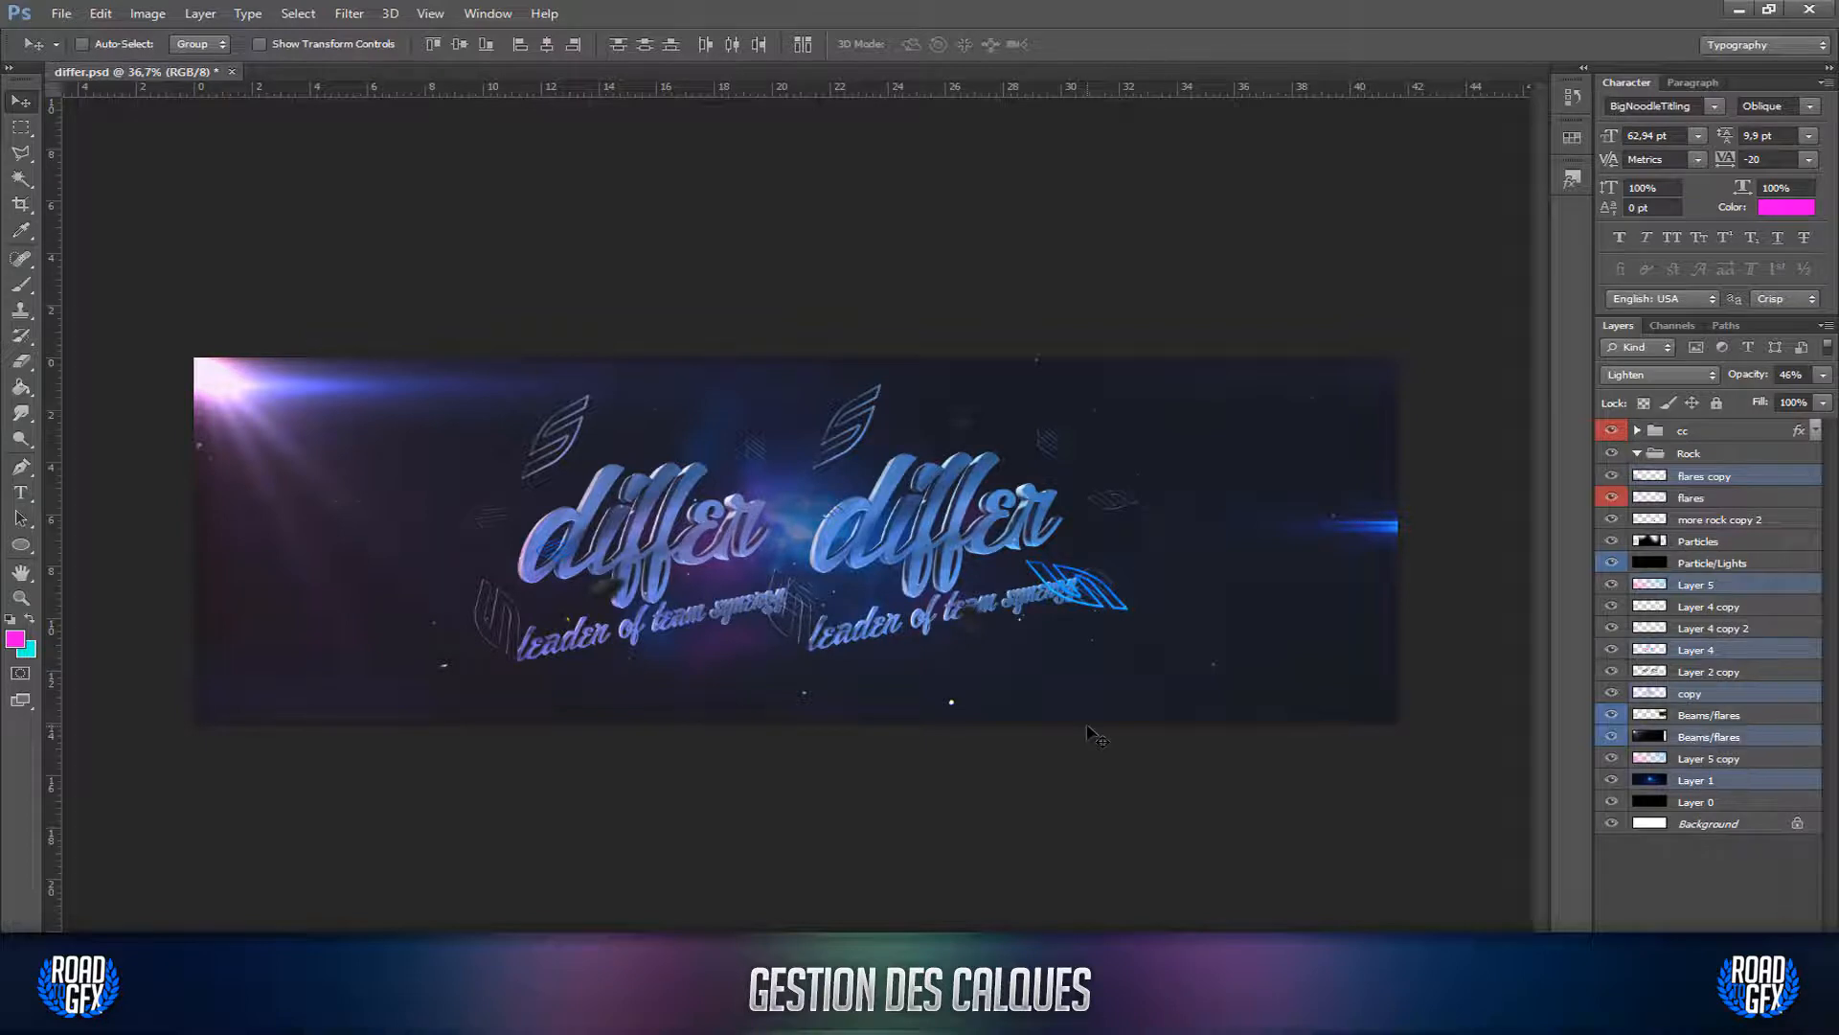
key(Delete)
drag(702, 529, 993, 519)
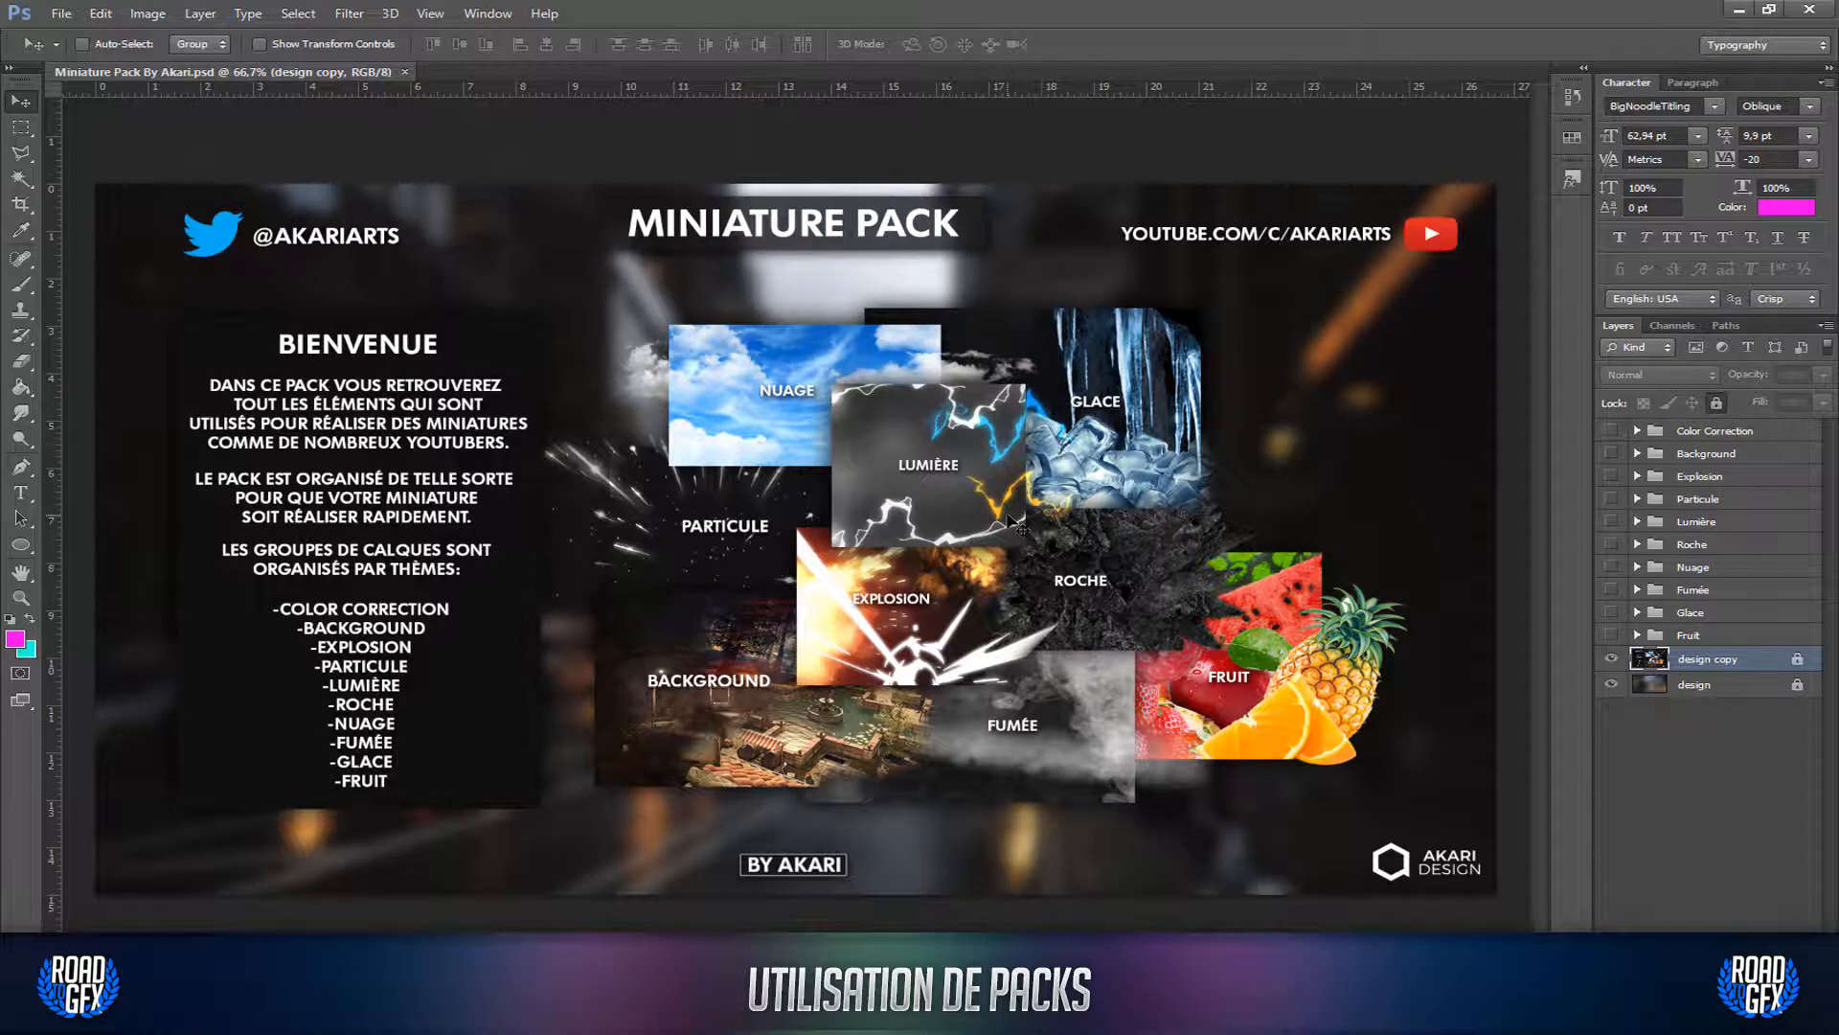
Step: In the Miniature Pack file, hide the design copy layer and expand and show the Particule group
click(1700, 500)
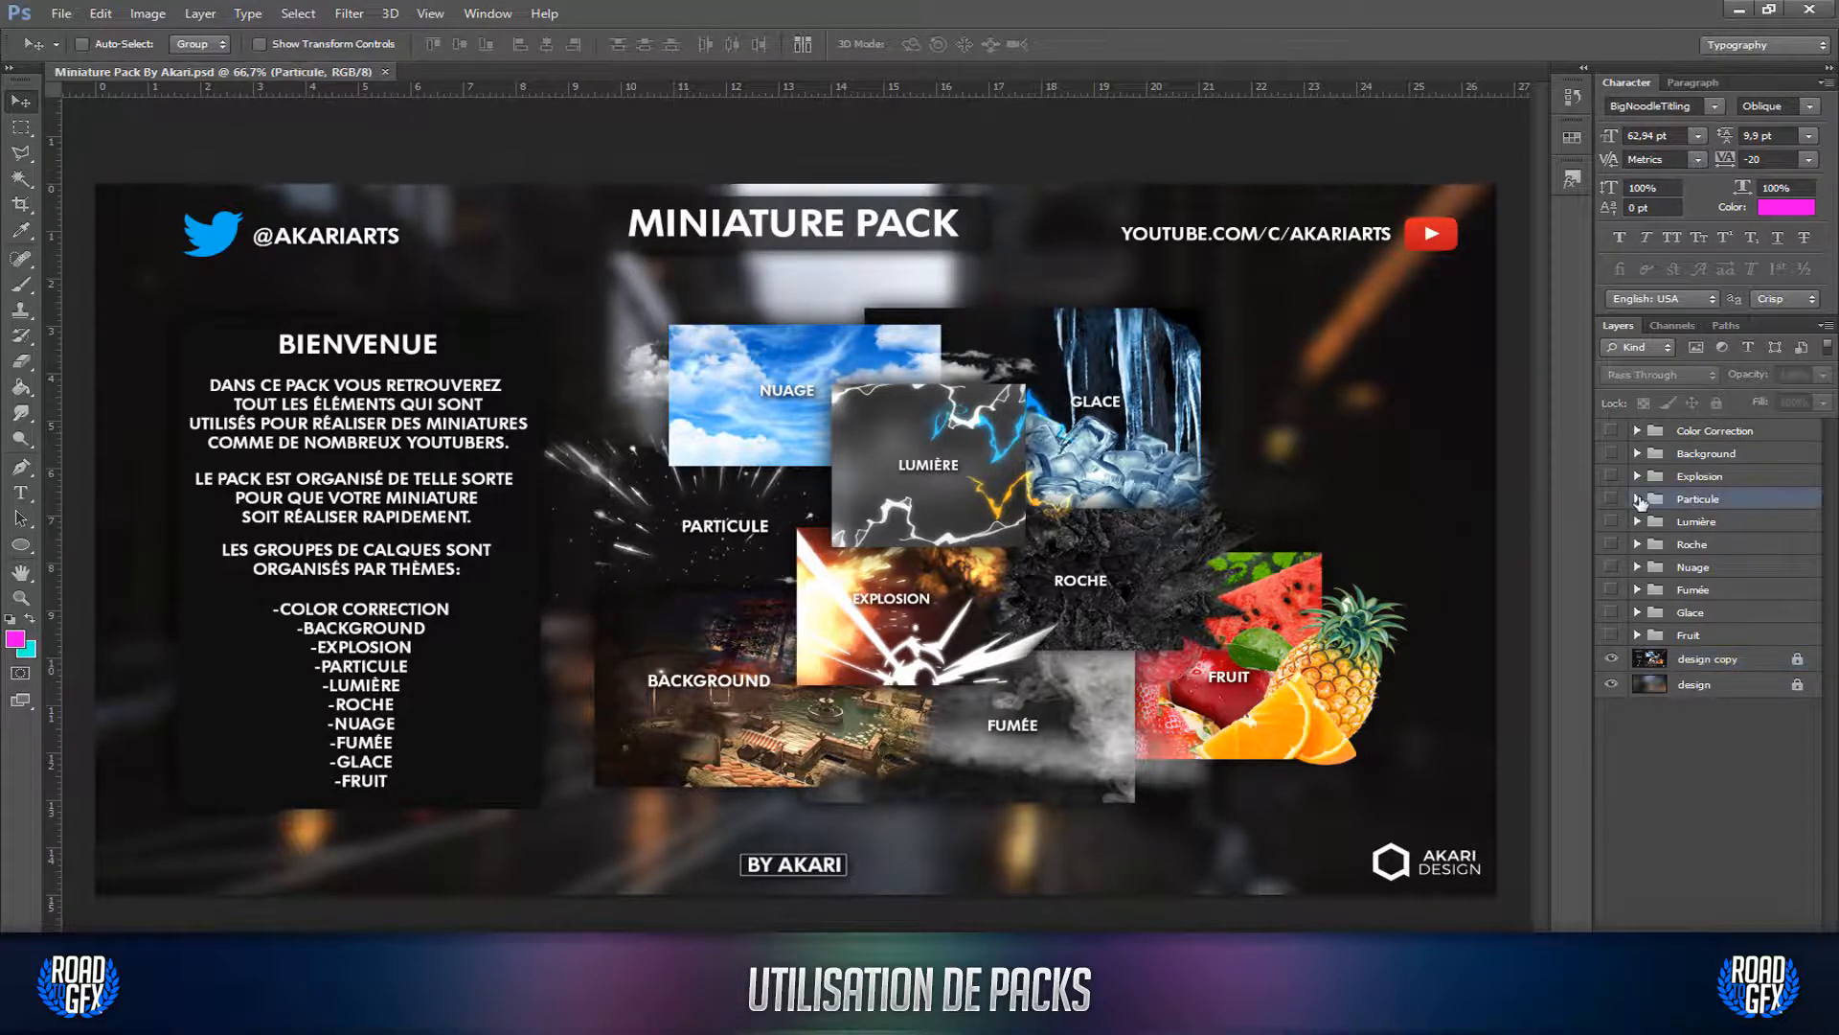
click(1612, 660)
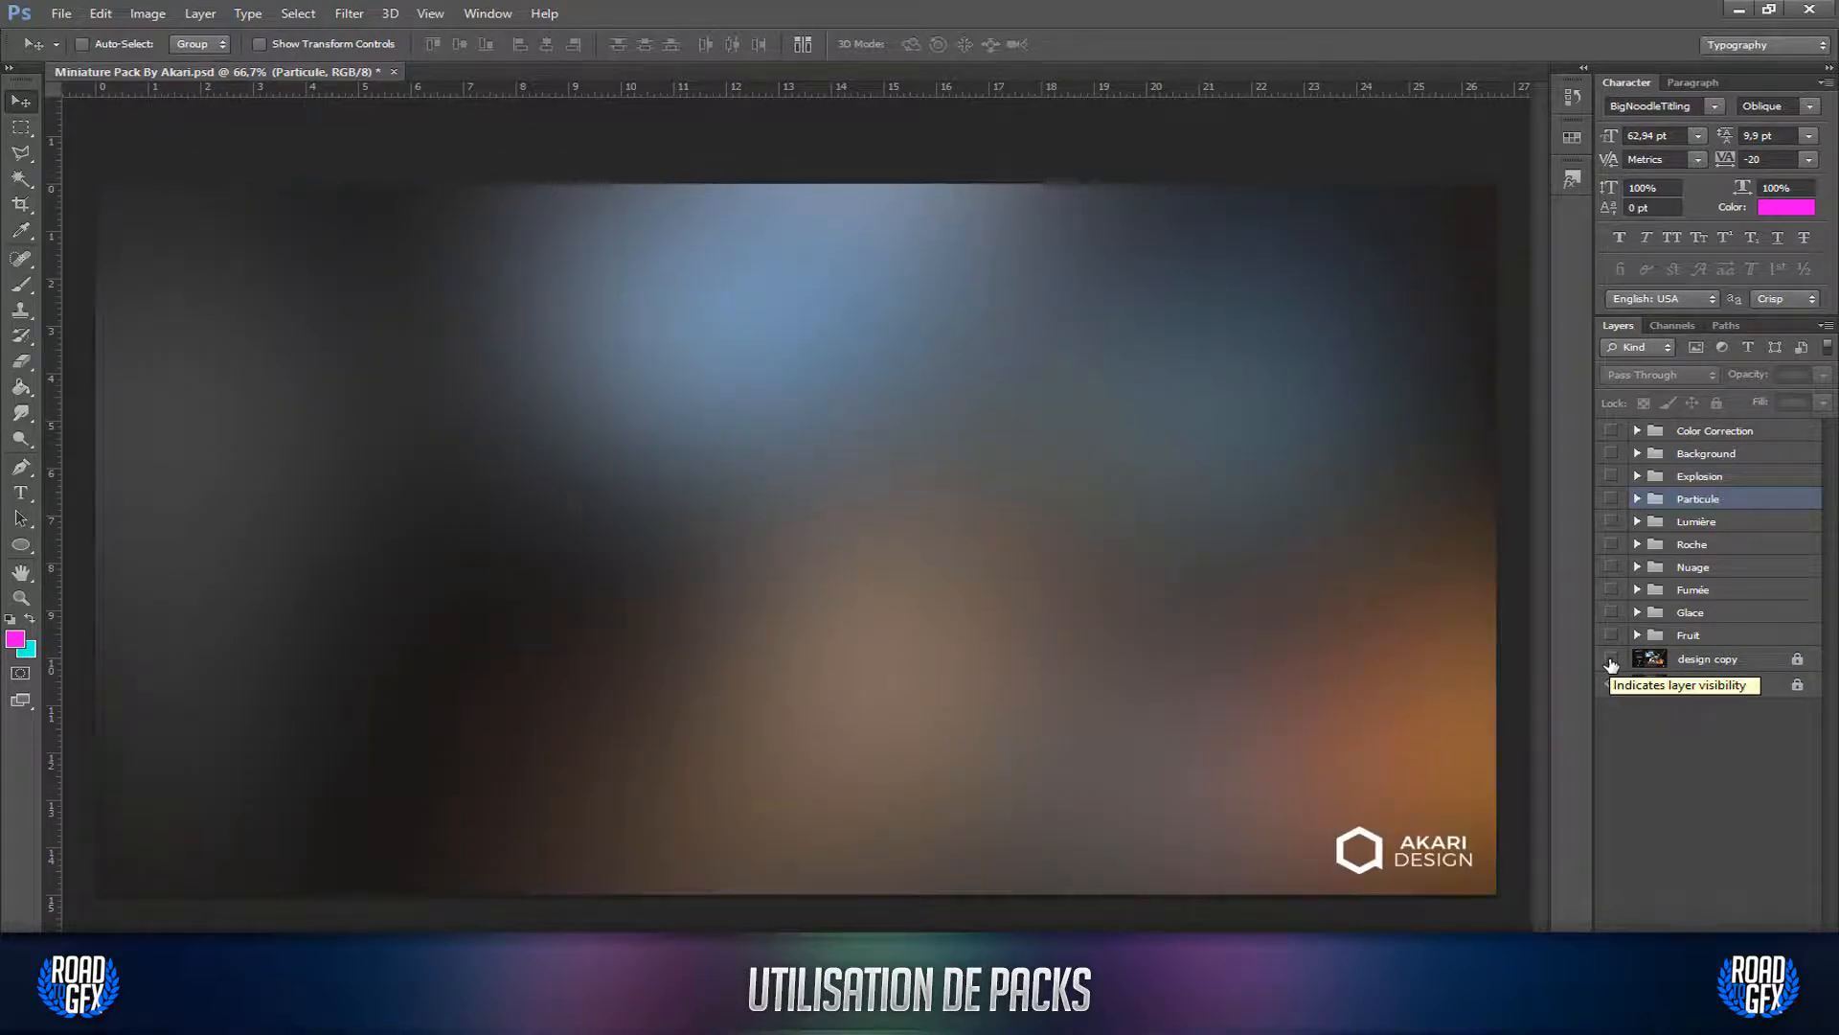
click(1638, 499)
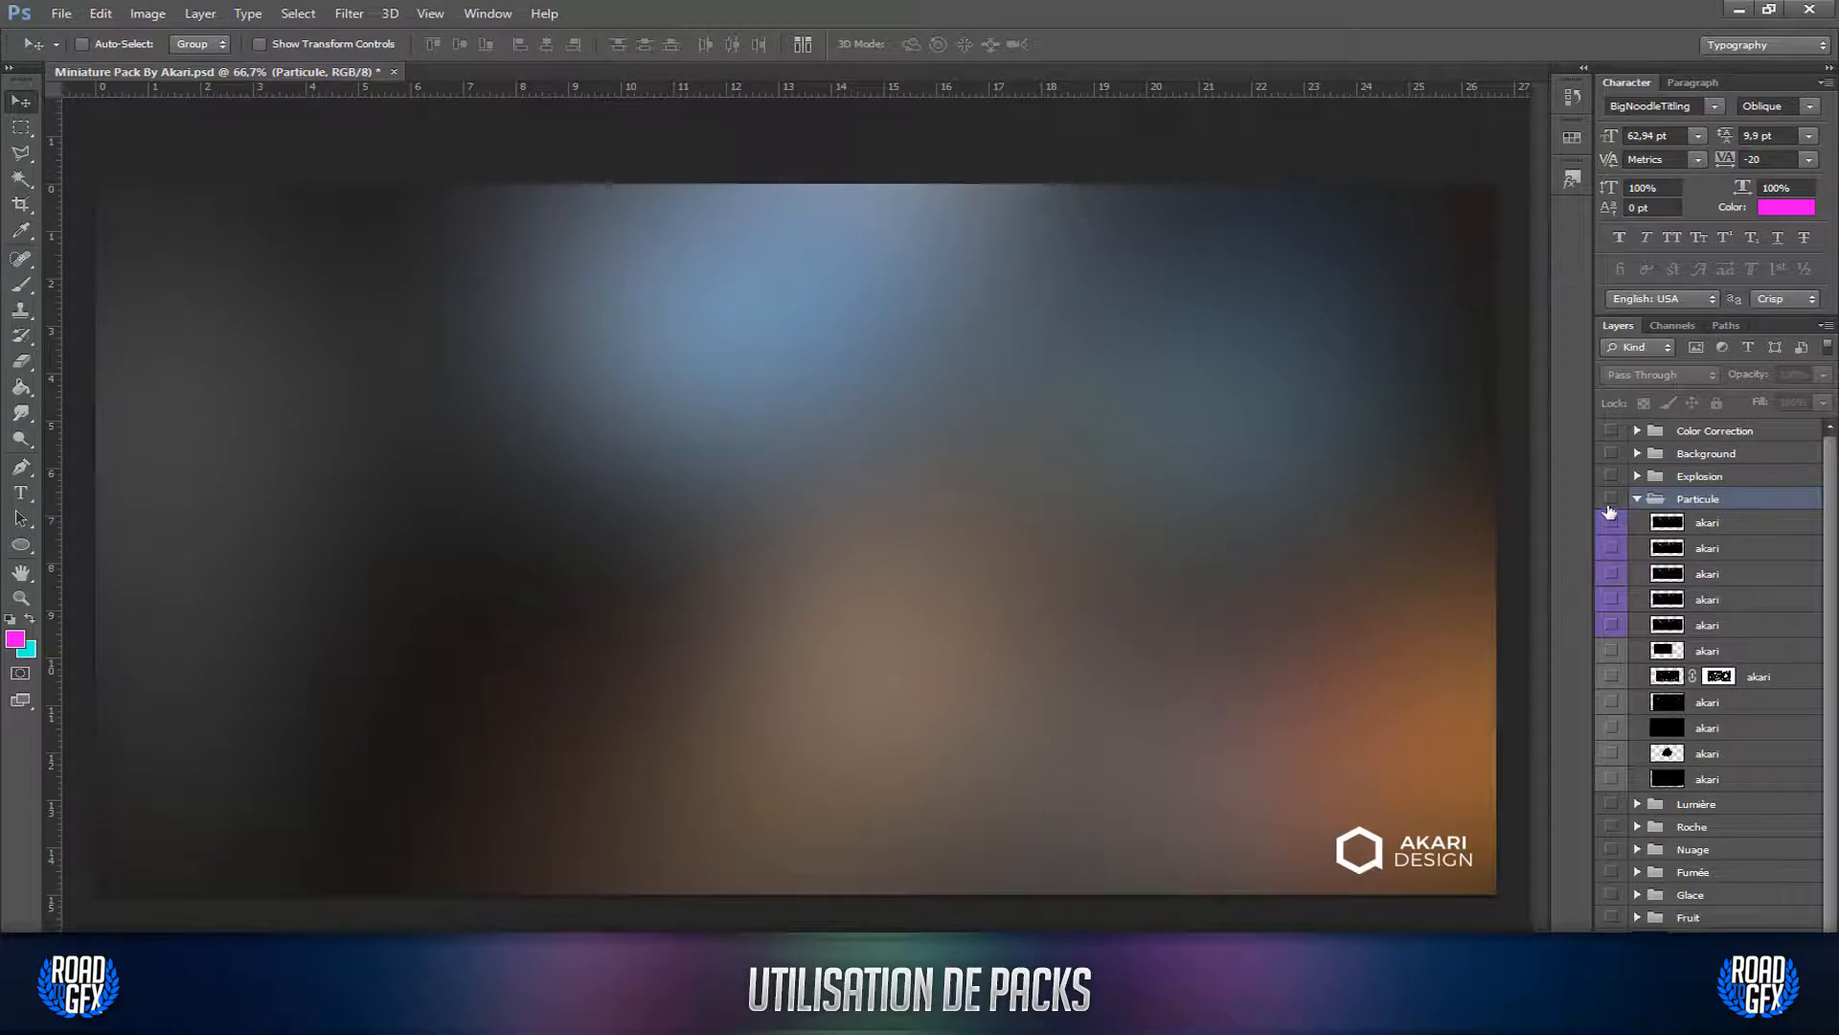
click(1611, 499)
Step: Preview several particle layers in the Particule group one at a time, hiding each again
click(1612, 522)
click(1613, 524)
click(1612, 548)
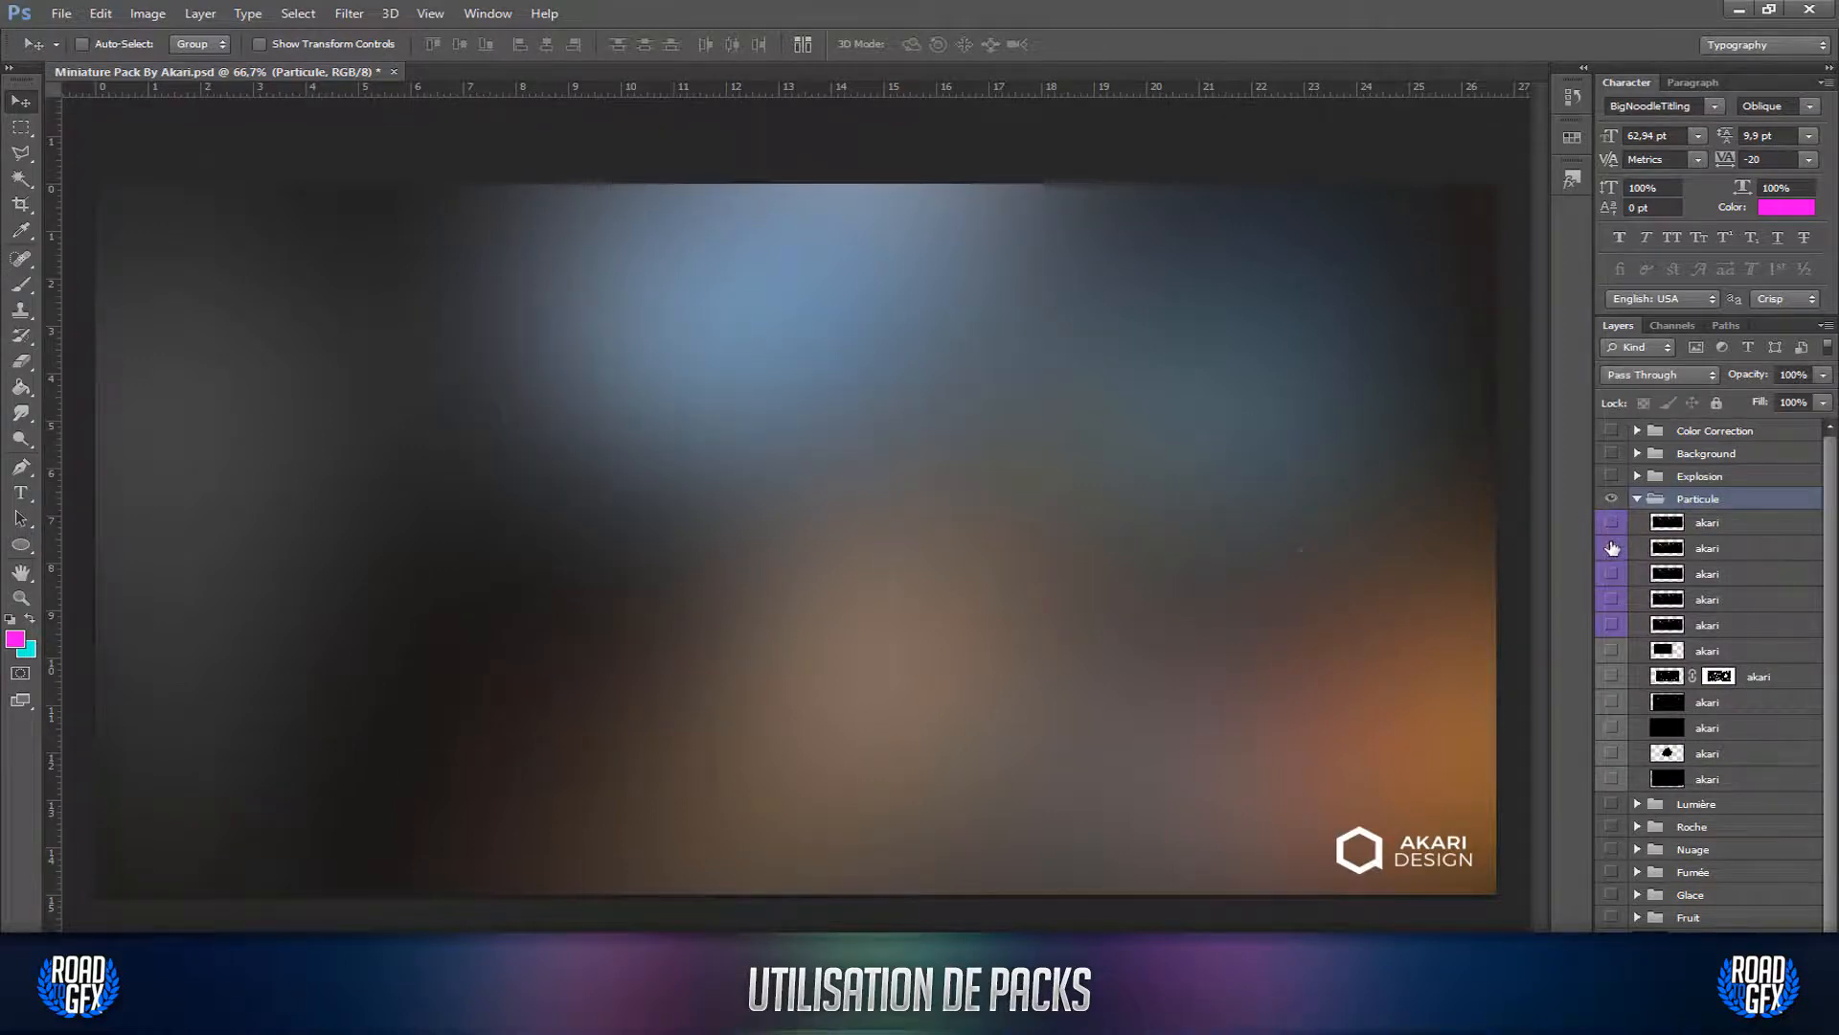
click(1612, 548)
click(1612, 573)
click(1613, 574)
click(1611, 599)
click(1613, 600)
click(1615, 678)
click(1615, 681)
click(1614, 718)
click(1616, 732)
click(1611, 755)
click(1611, 755)
Step: Collapse and hide the Particule group, and show and expand the Explosion group
click(1638, 500)
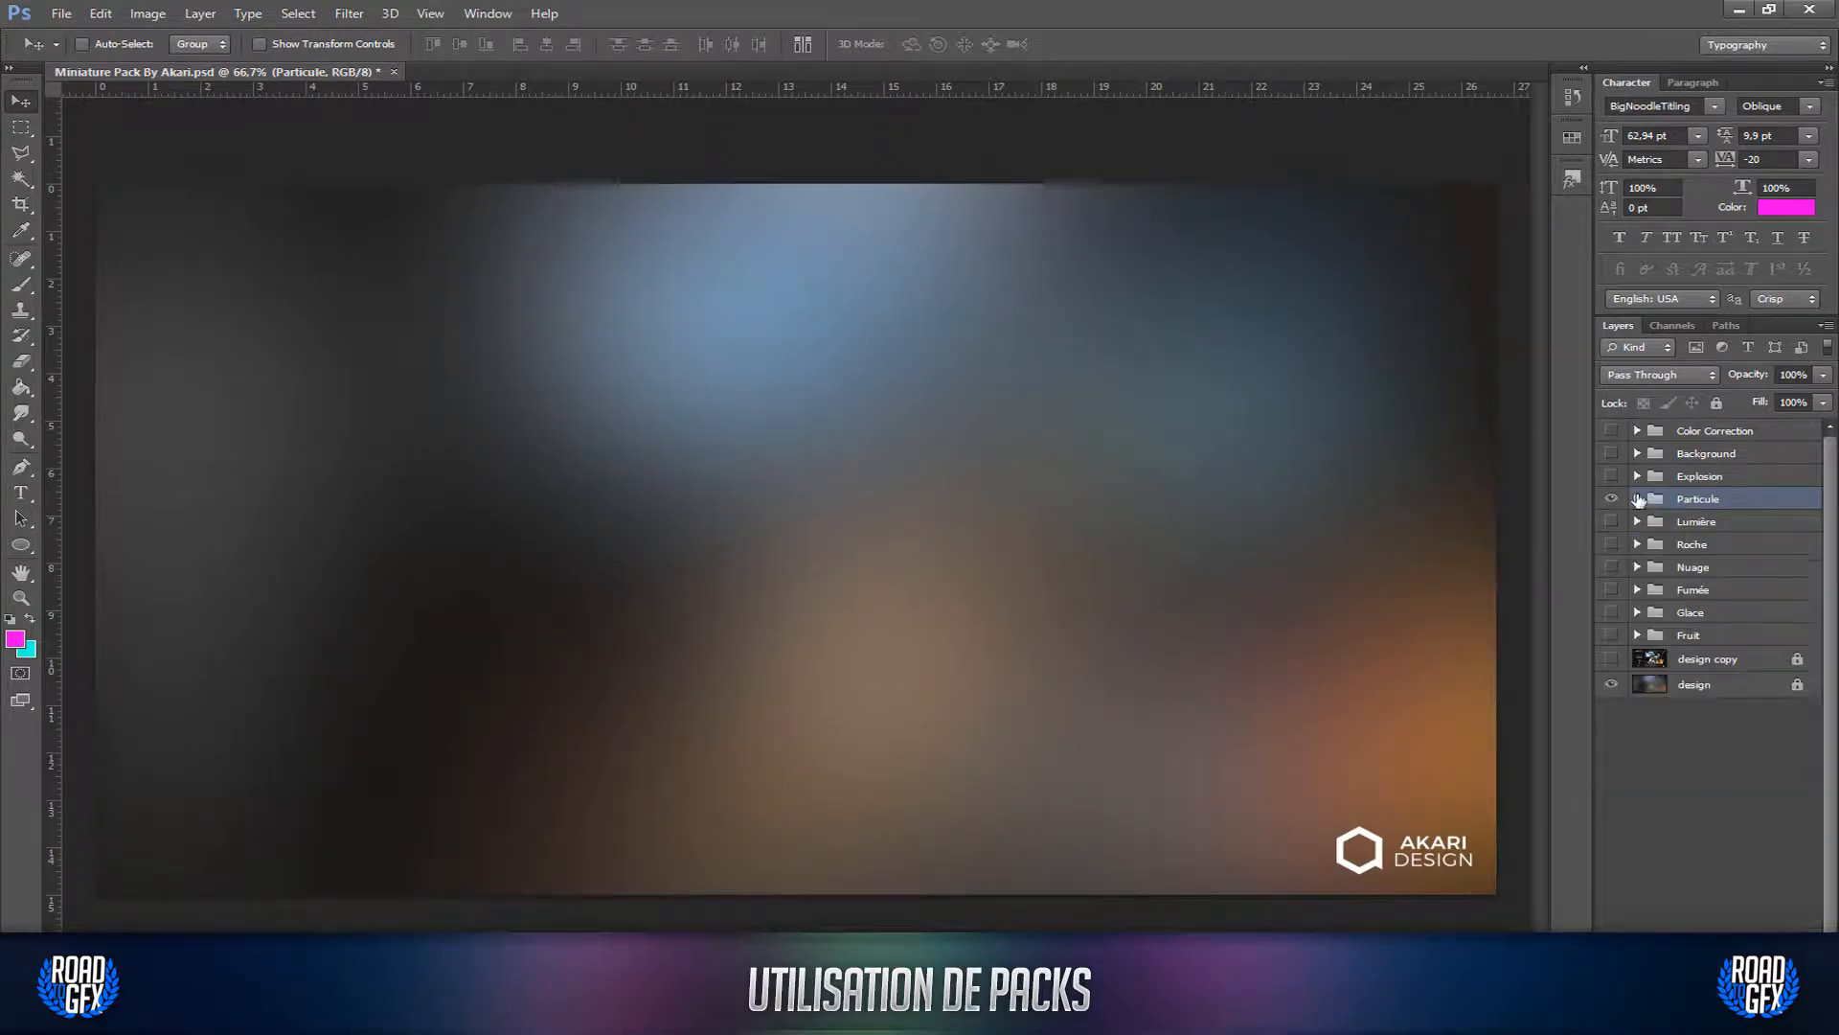
click(1611, 499)
click(1611, 476)
click(1636, 476)
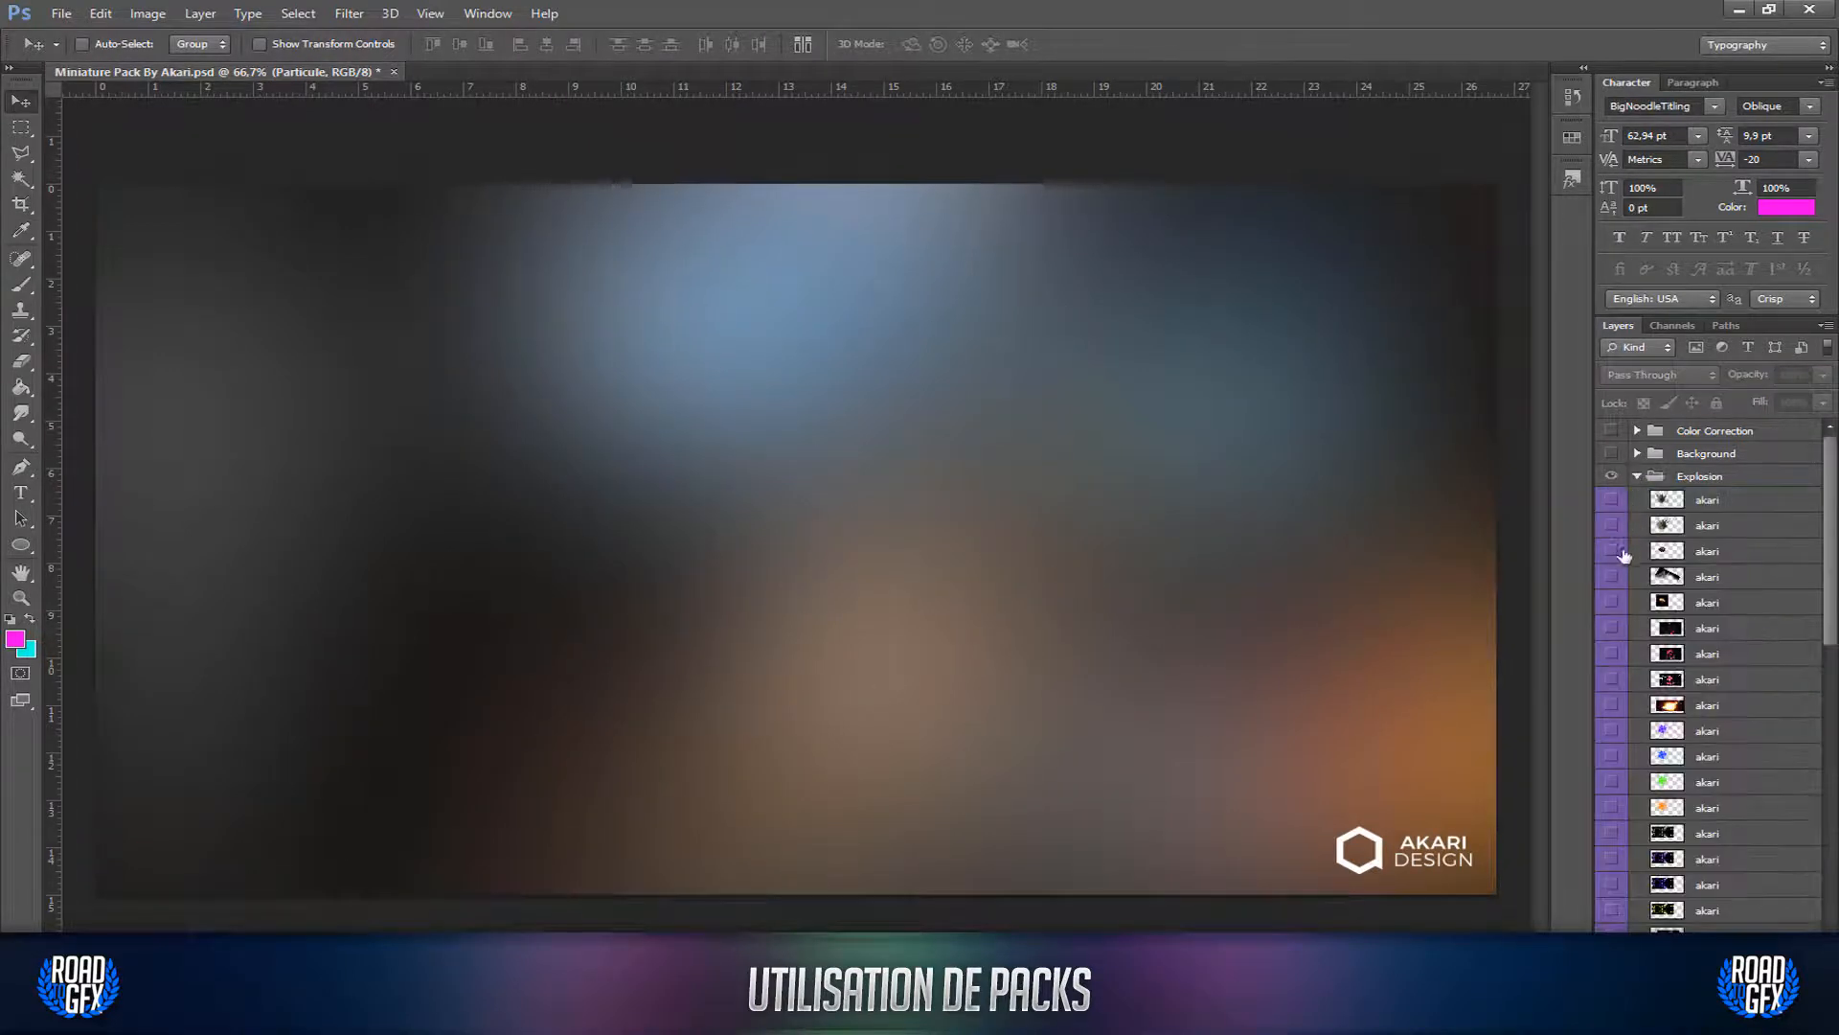
Step: Preview individual explosion effects in the Explosion group, hiding each layer again
scroll(1629, 575, down, 5)
click(1613, 591)
click(1614, 591)
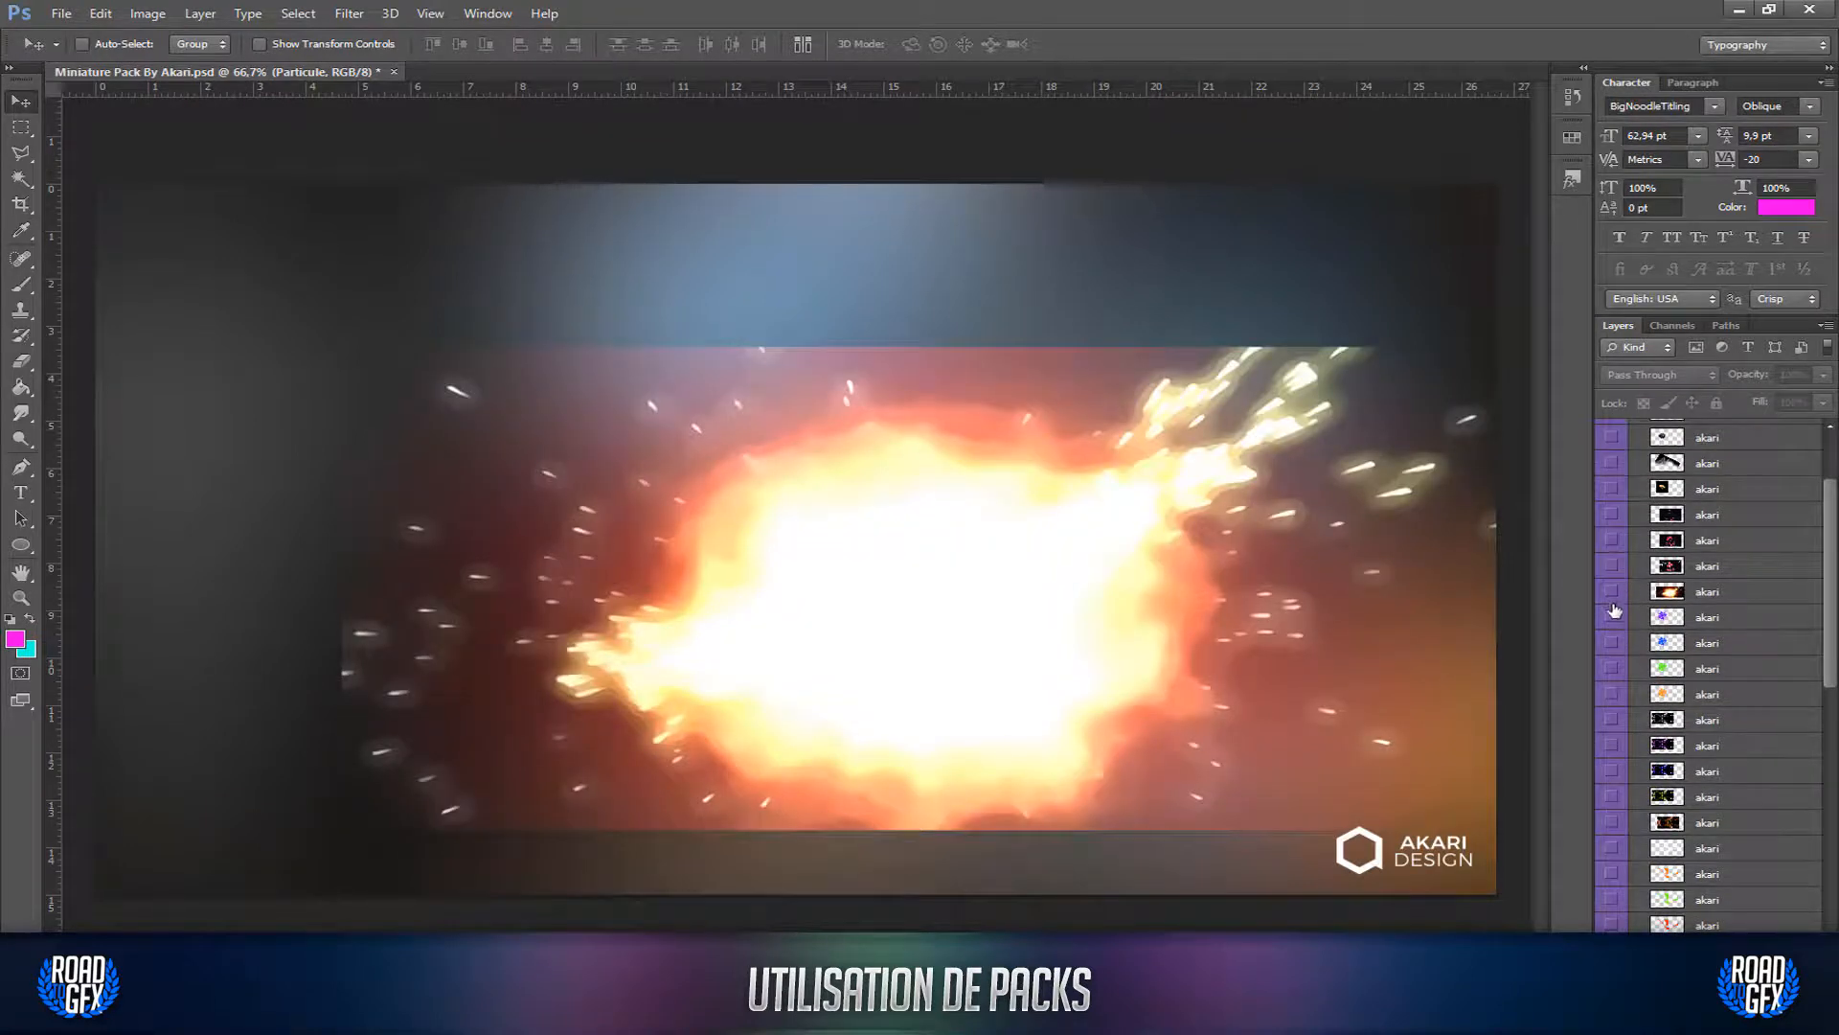
click(1614, 668)
click(1614, 669)
scroll(1634, 556, up, 4)
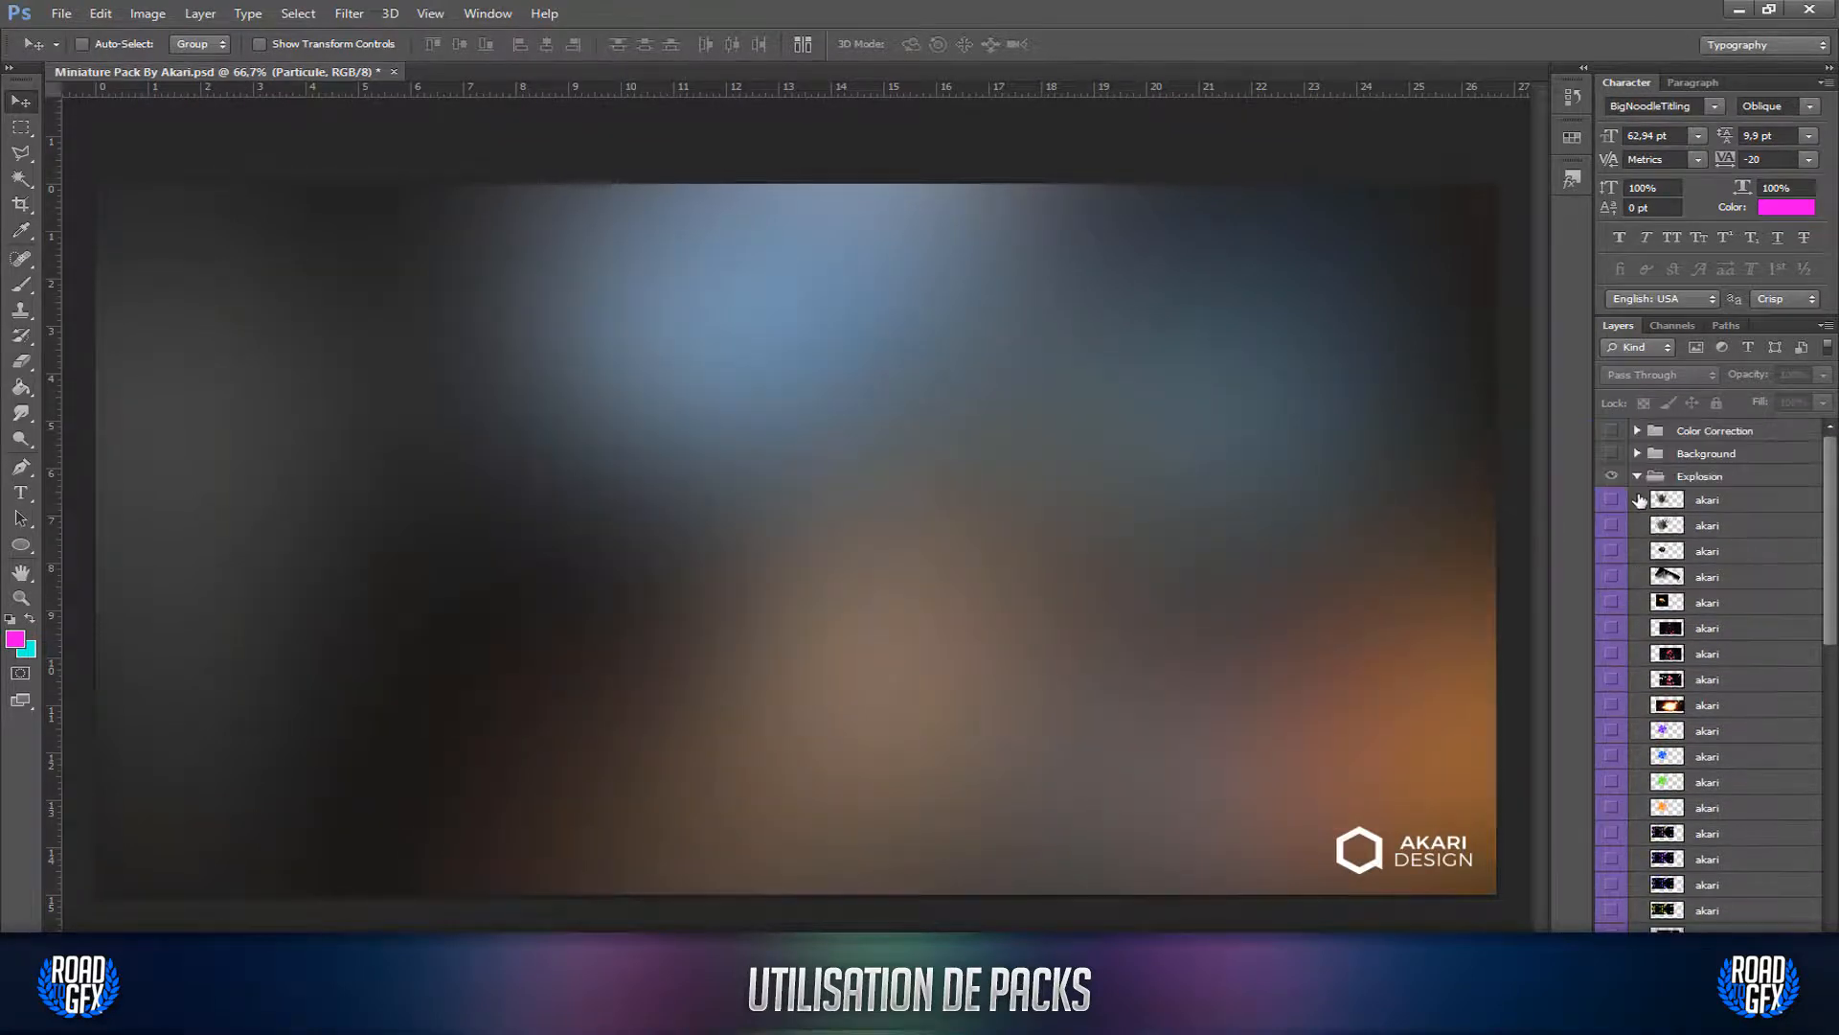
Step: Collapse and hide the Explosion group and show the design copy layer again
click(1638, 477)
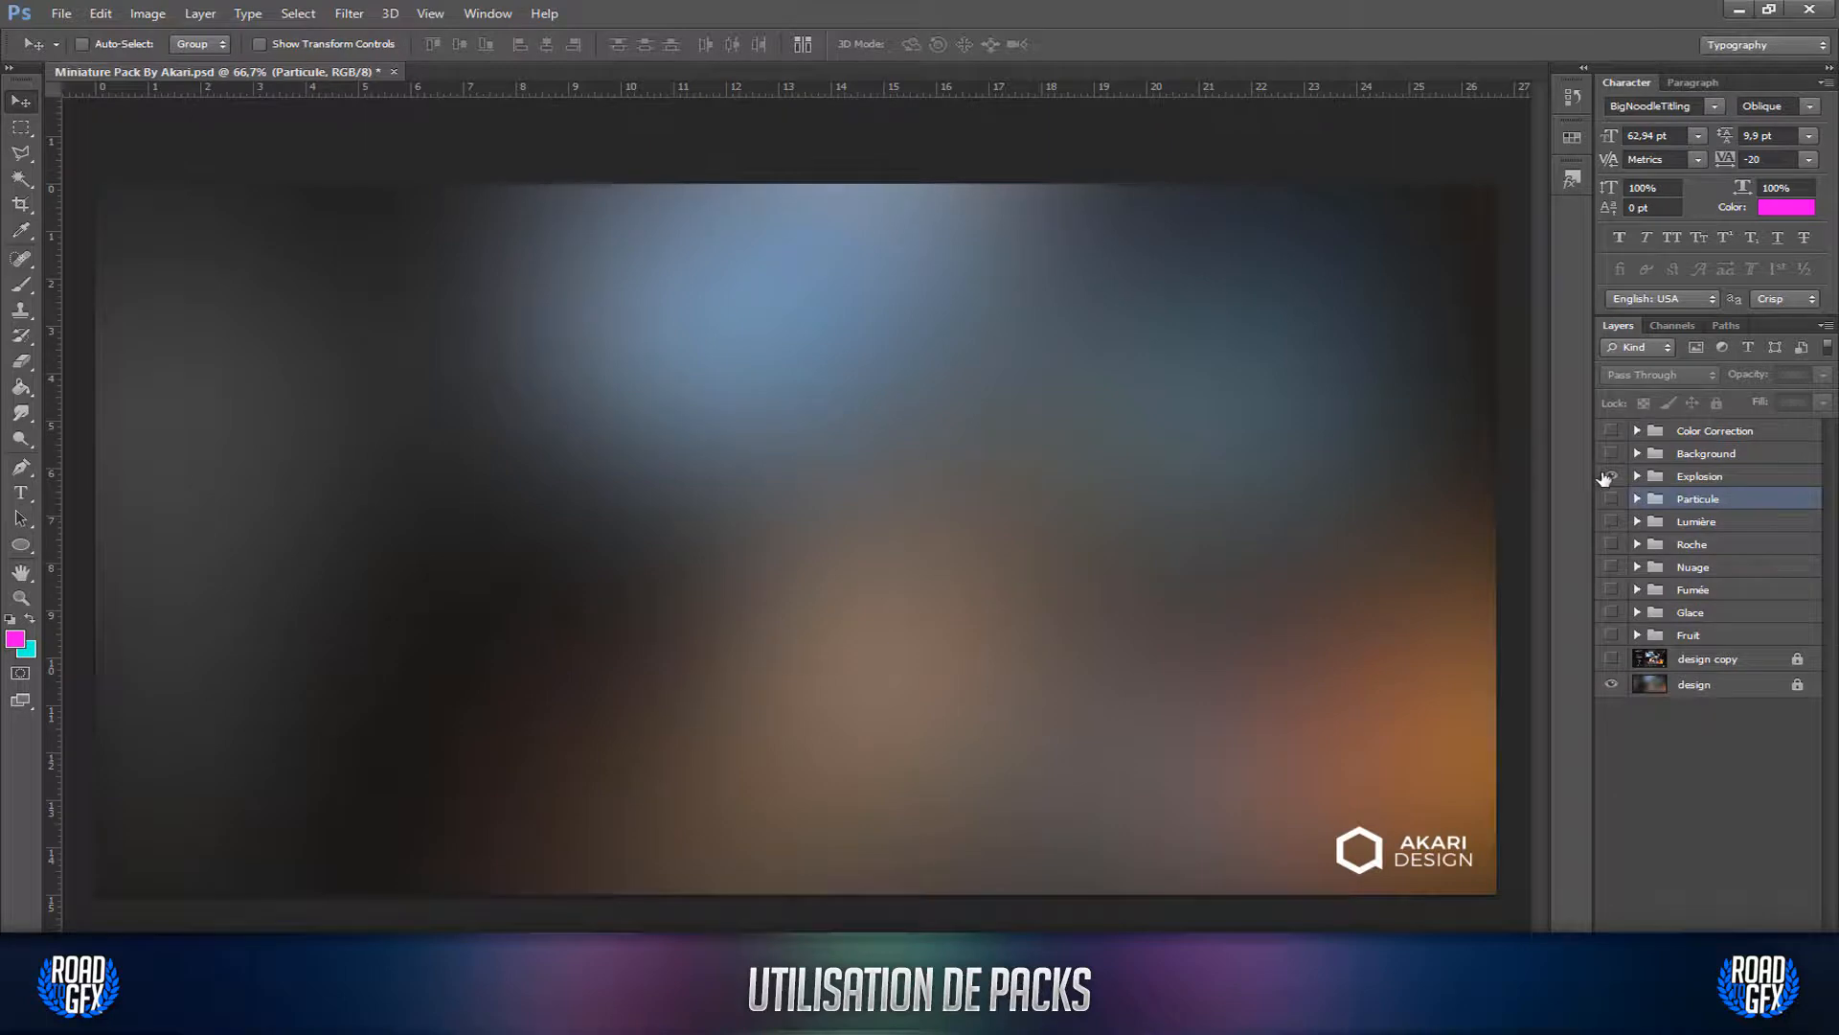
click(1606, 477)
click(1613, 660)
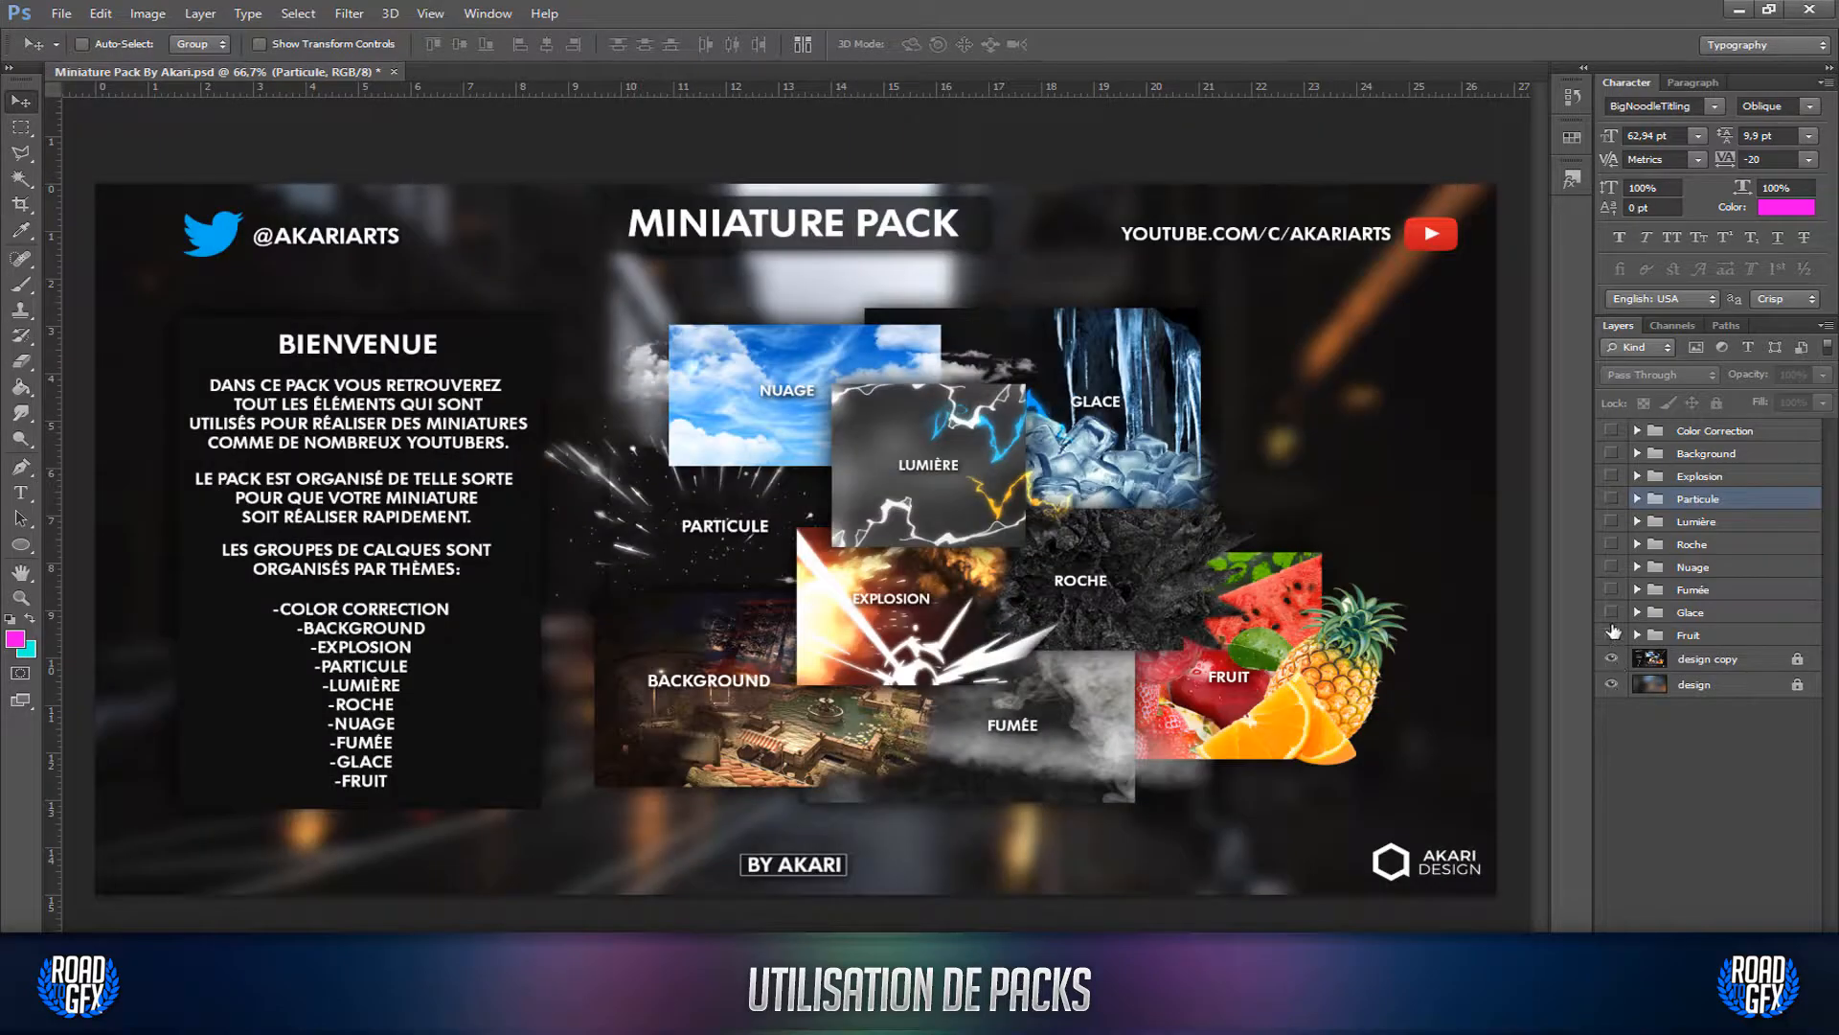